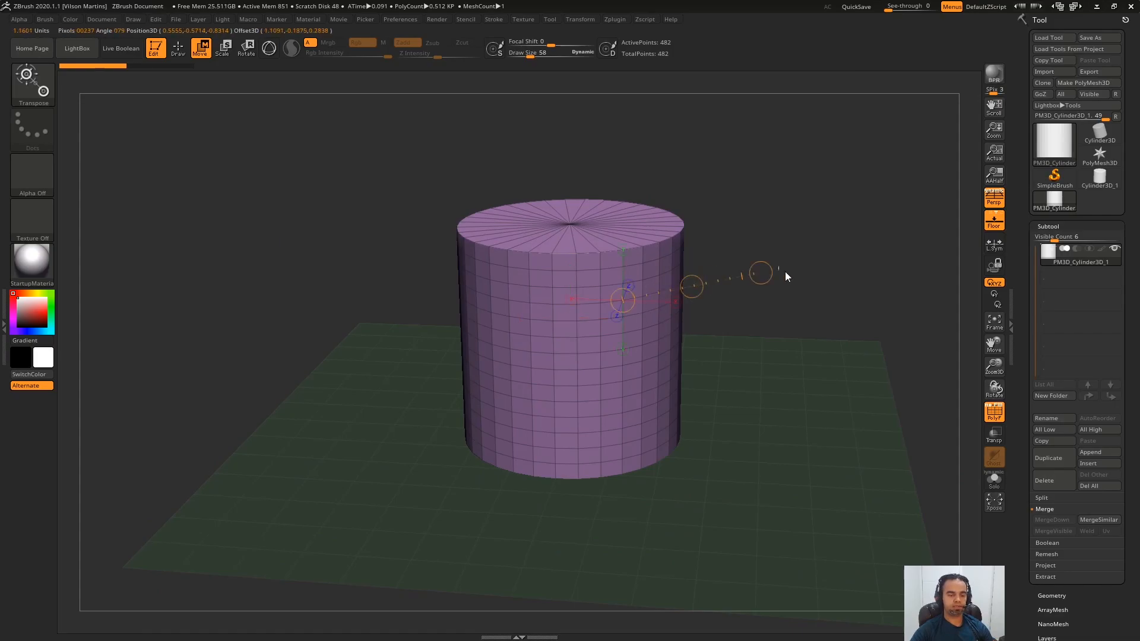
Step: Draw several transpose lines from the cylinder outward in different directions, replacing each with the next
{"action": "left_click_drag", "start_coordinate": [555, 288], "coordinate": [703, 188]}
{"action": "left_click_drag", "start_coordinate": [531, 383], "coordinate": [876, 251]}
{"action": "left_click_drag", "start_coordinate": [525, 303], "coordinate": [721, 243]}
{"action": "left_click_drag", "start_coordinate": [601, 356], "coordinate": [777, 362]}
{"action": "left_click_drag", "start_coordinate": [510, 332], "coordinate": [940, 182]}
{"action": "left_click_drag", "start_coordinate": [575, 270], "coordinate": [886, 311]}
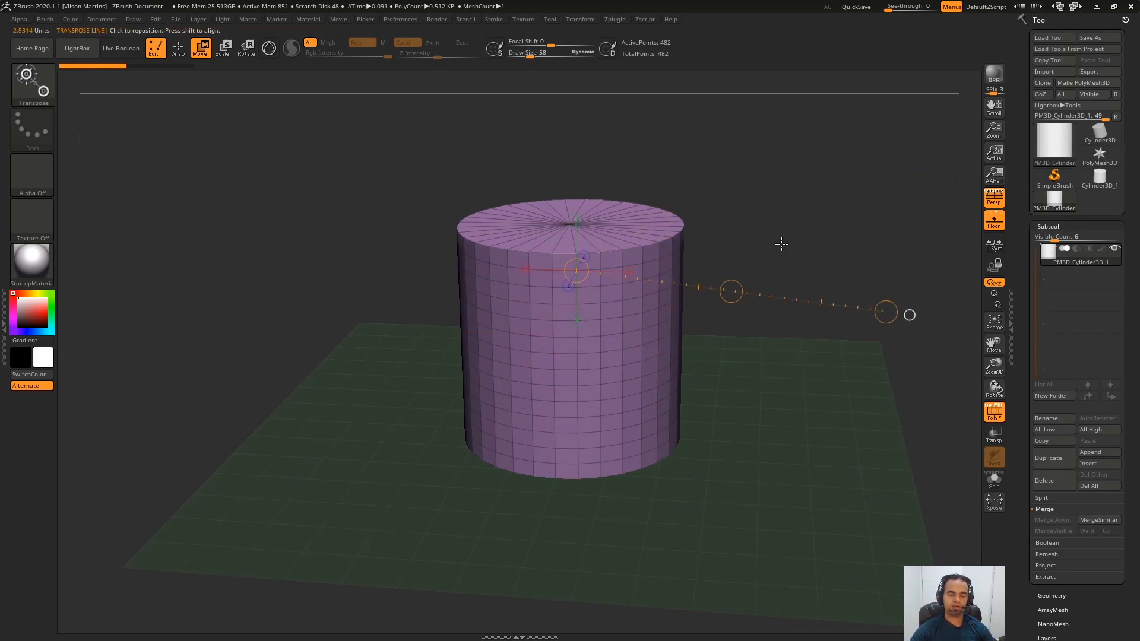
{"action": "left_click_drag", "start_coordinate": [777, 200], "coordinate": [841, 214]}
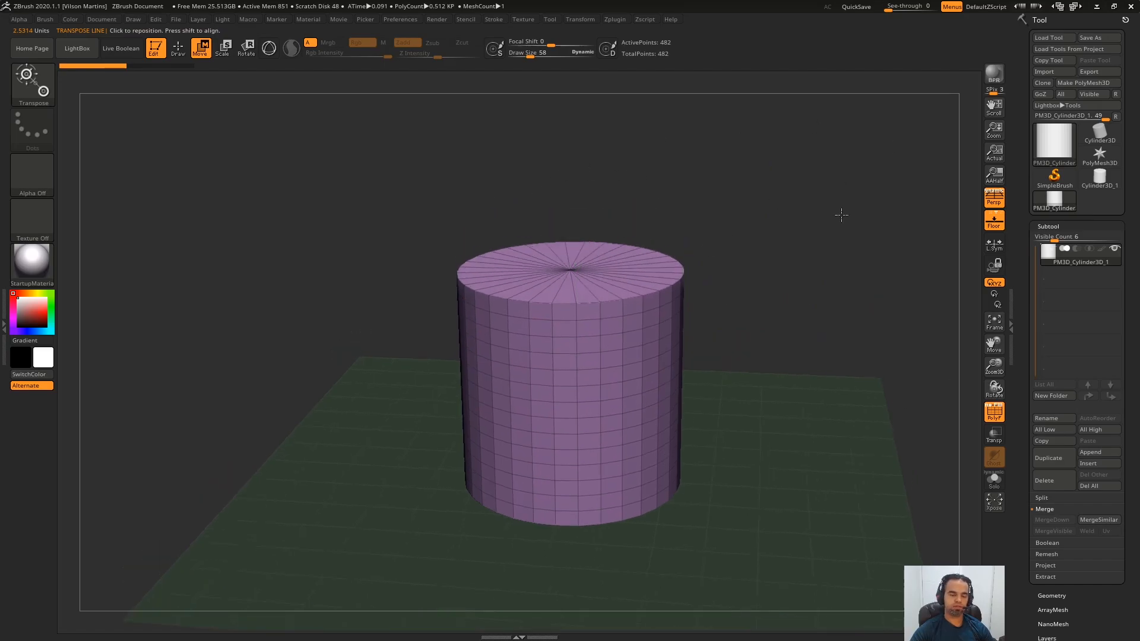
{"action": "left_click_drag", "start_coordinate": [688, 196], "coordinate": [824, 155]}
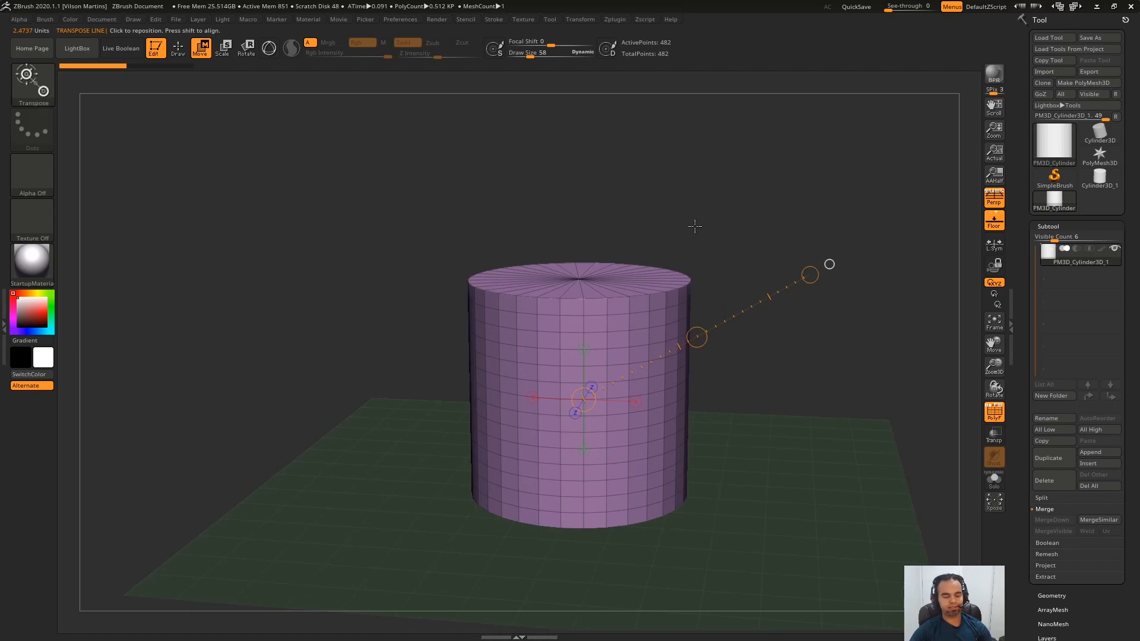
Step: Switch from the transpose line to the gizmo and reposition it on the cylinder, also trying its home position
{"action": "key", "text": "y"}
{"action": "left_click", "coordinate": [604, 311], "text": "alt"}
{"action": "left_click_drag", "start_coordinate": [696, 247], "coordinate": [746, 227]}
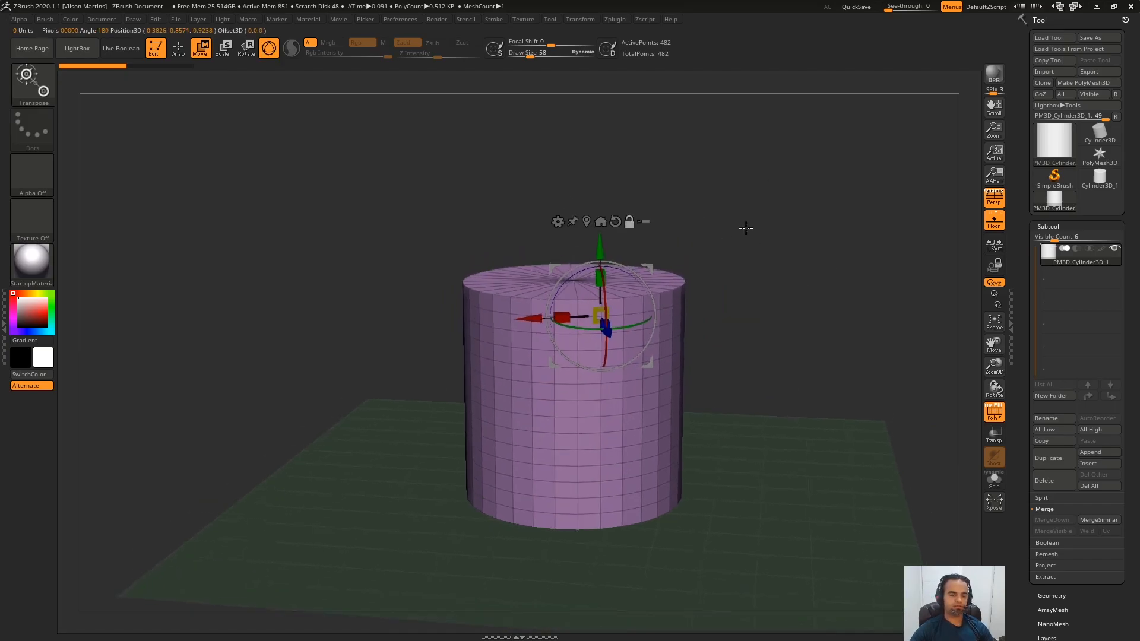
{"action": "left_click", "coordinate": [599, 219]}
{"action": "left_click", "coordinate": [587, 293], "text": "alt"}
{"action": "left_click_drag", "start_coordinate": [688, 262], "coordinate": [715, 204]}
Step: Try transforming the cylinder along the gizmo's axes, undoing each change
{"action": "mouse_move", "coordinate": [502, 339]}
{"action": "left_mouse_down"}
{"action": "mouse_move", "coordinate": [563, 341]}
{"action": "mouse_move", "coordinate": [490, 341]}
{"action": "left_mouse_up"}
{"action": "key", "text": "ctrl+z"}
{"action": "left_click_drag", "start_coordinate": [791, 191], "coordinate": [807, 179]}
{"action": "right_click_drag", "start_coordinate": [650, 338], "coordinate": [600, 369], "text": "shift"}
{"action": "left_click_drag", "start_coordinate": [601, 369], "coordinate": [601, 273]}
{"action": "key", "text": "ctrl+z"}
{"action": "key", "text": "ctrl+z"}
{"action": "left_click_drag", "start_coordinate": [602, 328], "coordinate": [704, 291]}
{"action": "key", "text": "ctrl+z"}
{"action": "key", "text": "ctrl+z"}
{"action": "key", "text": "ctrl+z"}
{"action": "key", "text": "ctrl+z"}
{"action": "key", "text": "ctrl+z"}
{"action": "right_click_drag", "start_coordinate": [771, 246], "coordinate": [670, 272]}
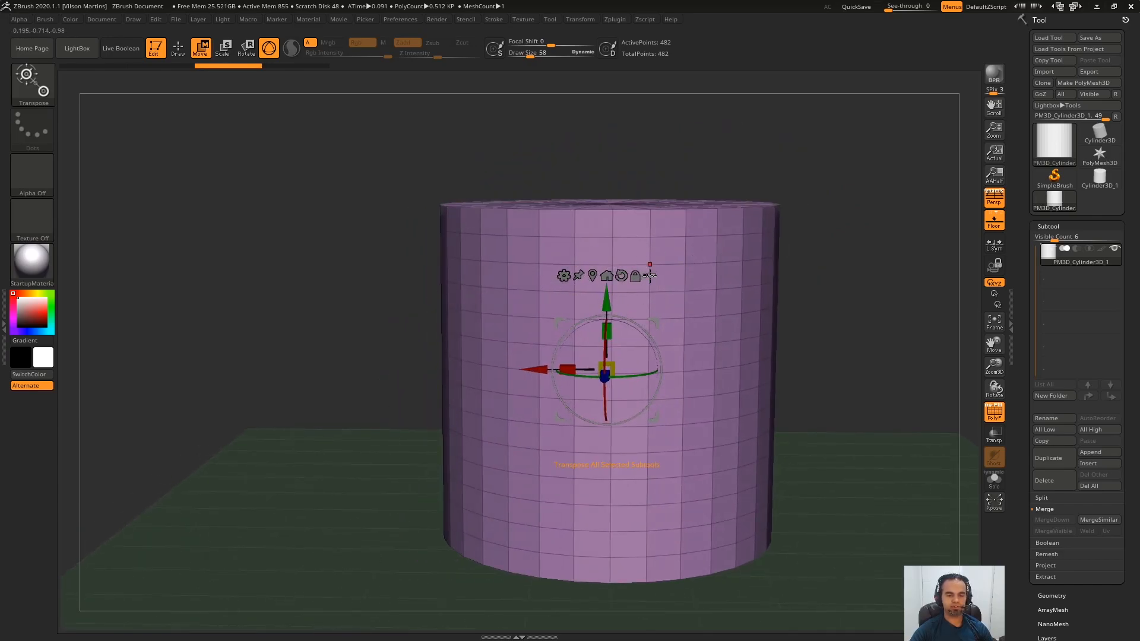
{"action": "left_click", "coordinate": [564, 276]}
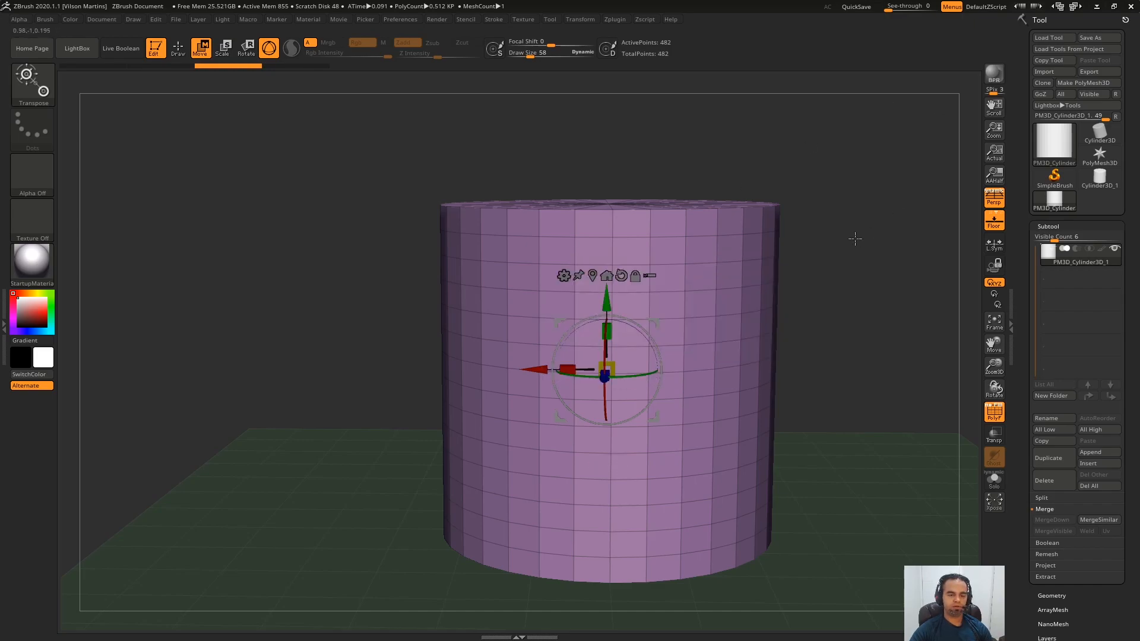
{"action": "right_click_drag", "start_coordinate": [667, 273], "coordinate": [627, 269], "text": "alt"}
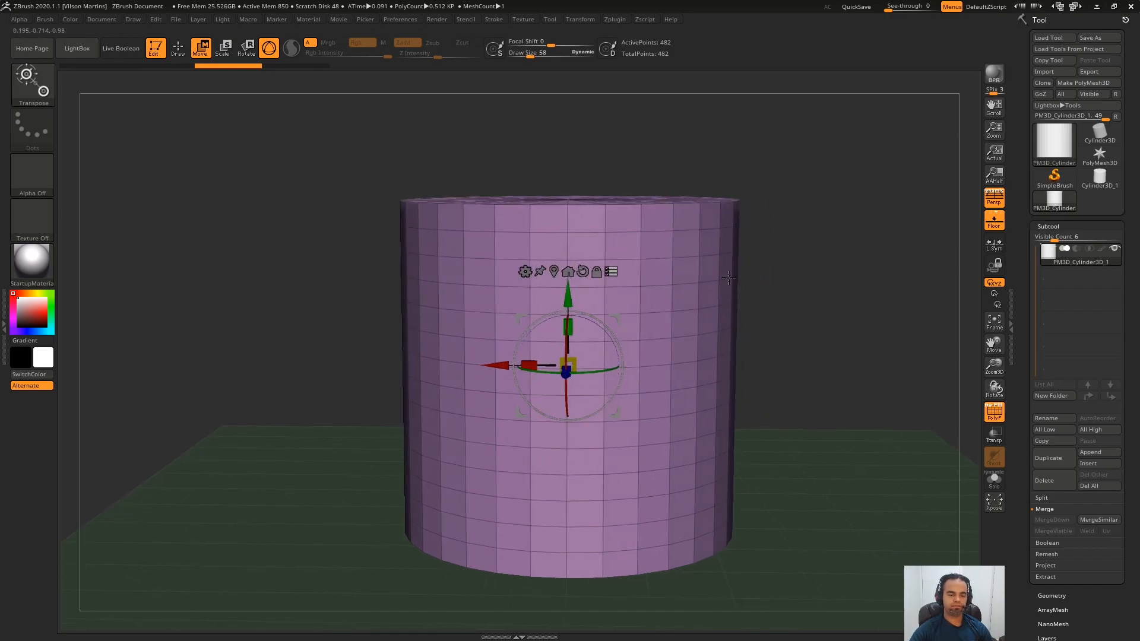
{"action": "right_click_drag", "start_coordinate": [801, 265], "coordinate": [798, 233], "text": "ctrl"}
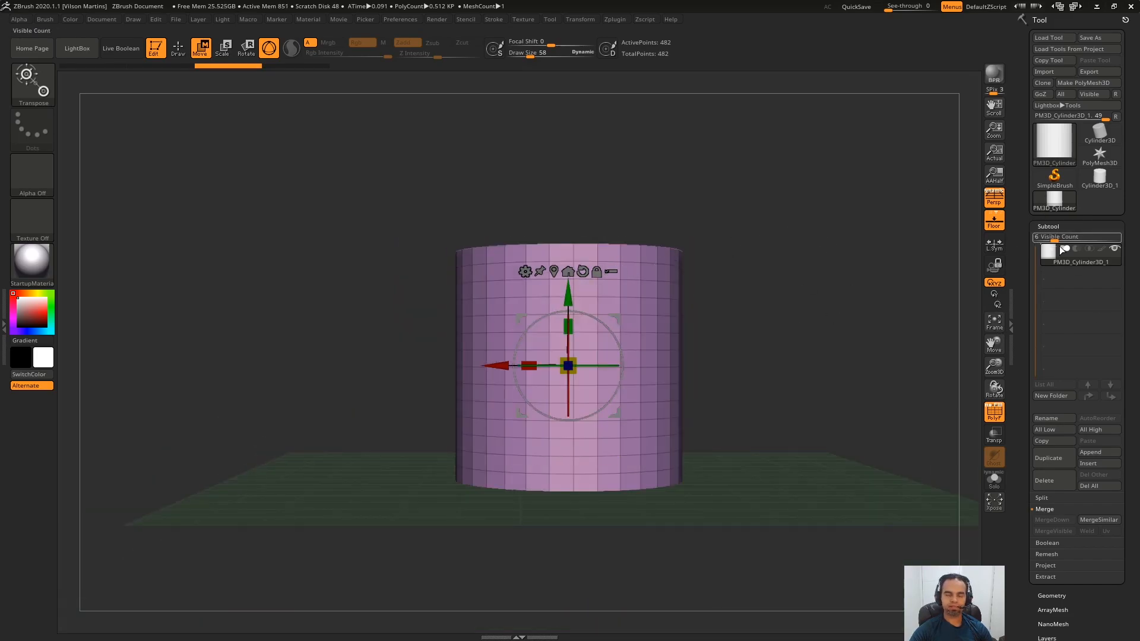
{"action": "right_click_drag", "start_coordinate": [945, 365], "coordinate": [783, 232]}
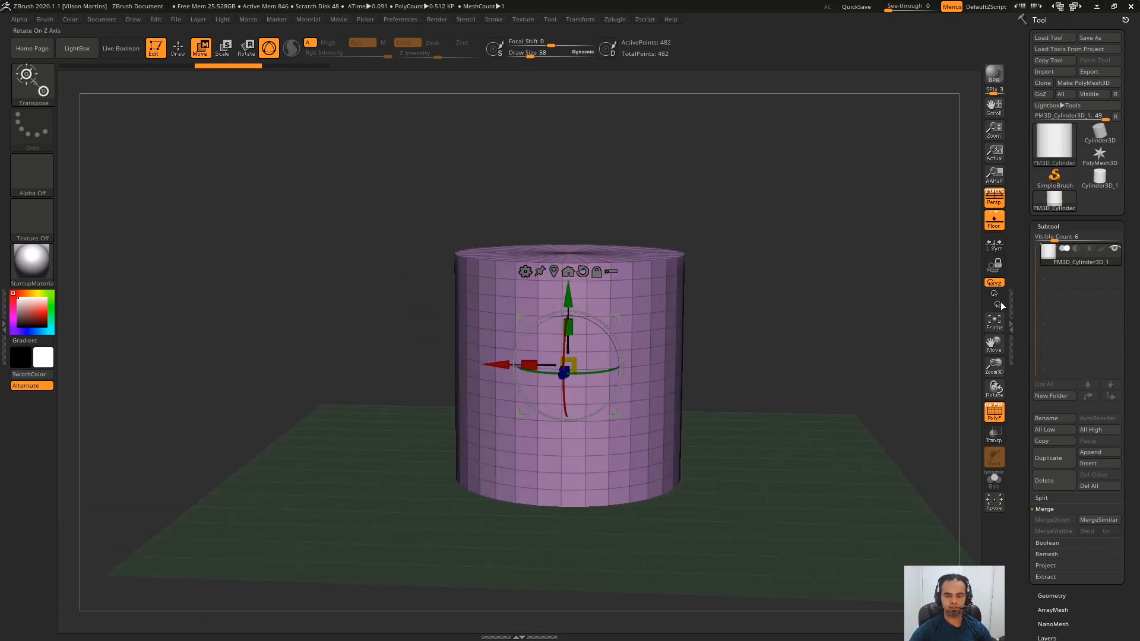
Step: Insert a PolyMesh3D star and a sphere as subtools on either side of the cylinder
{"action": "left_click", "coordinate": [1091, 463]}
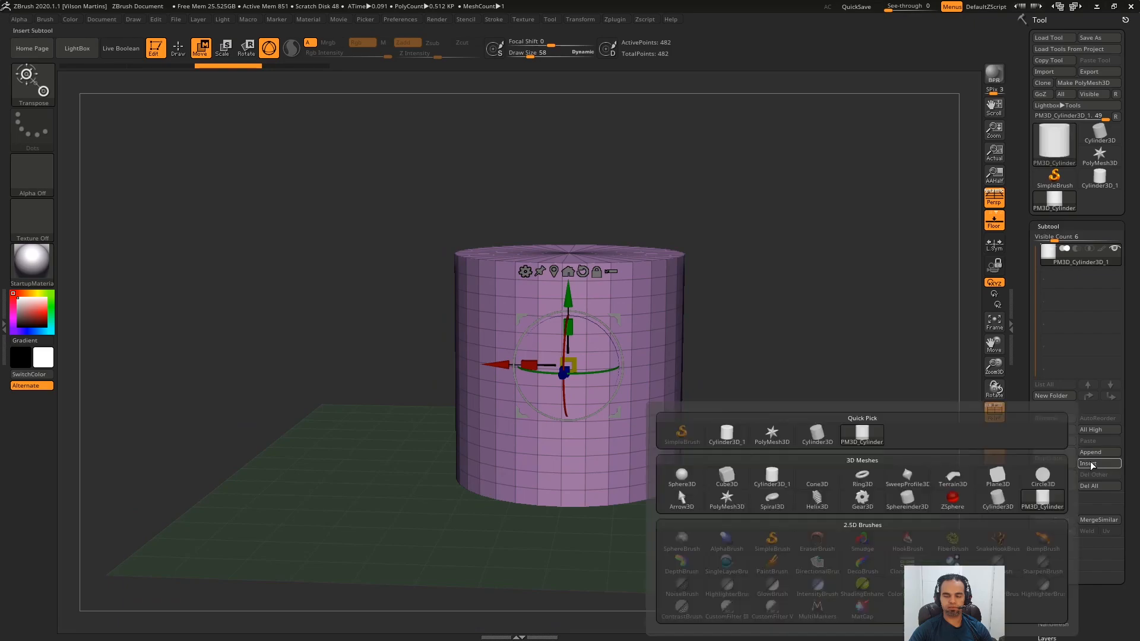
{"action": "left_click", "coordinate": [772, 435]}
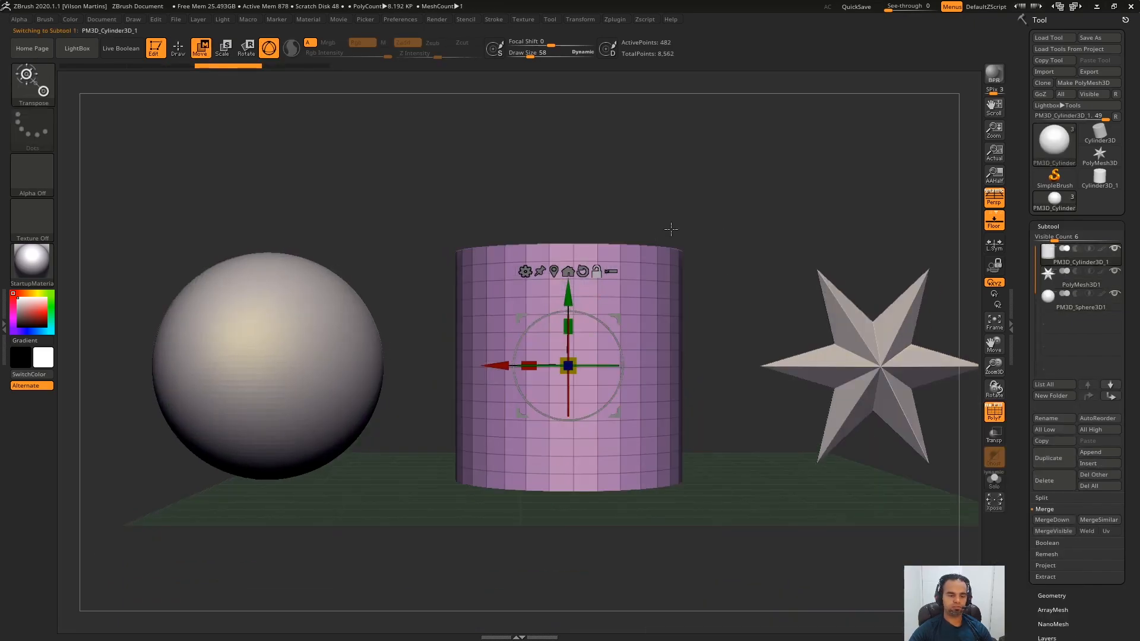
Step: Try moving the cylinder upward with the gizmo, and undo the move
{"action": "right_click_drag", "start_coordinate": [671, 229], "coordinate": [569, 326]}
{"action": "left_click_drag", "start_coordinate": [551, 321], "coordinate": [550, 11]}
{"action": "right_click_drag", "start_coordinate": [825, 292], "coordinate": [807, 137], "text": "ctrl"}
{"action": "key", "text": "ctrl+z"}
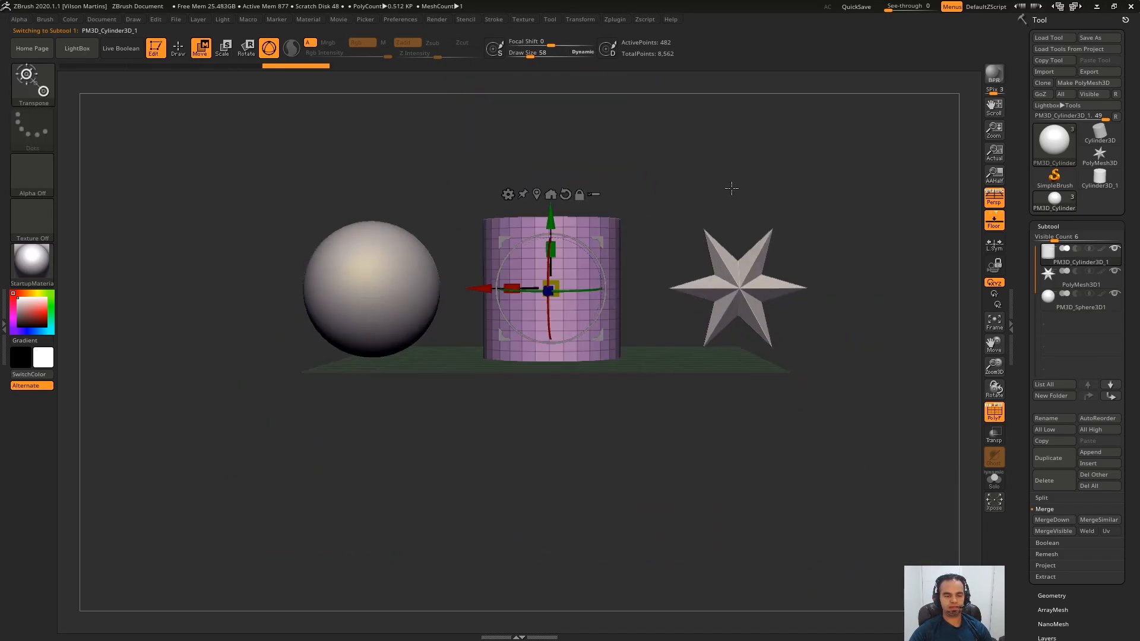
Step: Try moving the cylinder, star and sphere upward together using Transpose All Selected Subtools, undoing each move
{"action": "right_click_drag", "start_coordinate": [731, 188], "coordinate": [667, 306], "text": "ctrl"}
{"action": "right_click_drag", "start_coordinate": [601, 227], "coordinate": [628, 310], "text": "ctrl"}
{"action": "right_click_drag", "start_coordinate": [778, 311], "coordinate": [762, 205], "text": "ctrl"}
{"action": "left_click_drag", "start_coordinate": [530, 329], "coordinate": [531, 102]}
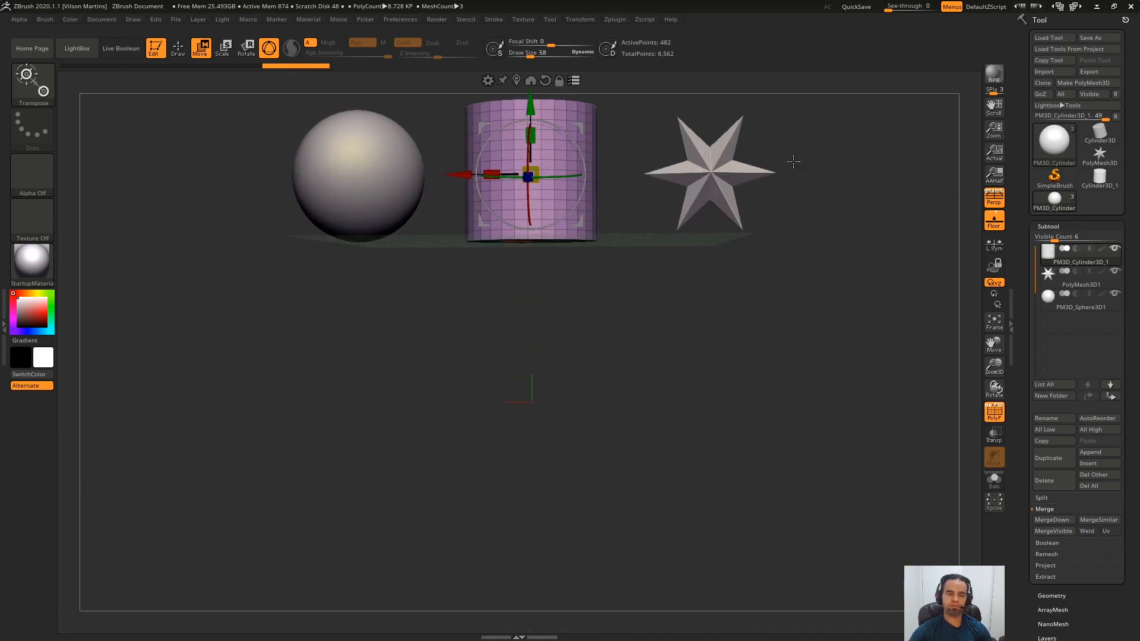
{"action": "key", "text": "ctrl+z"}
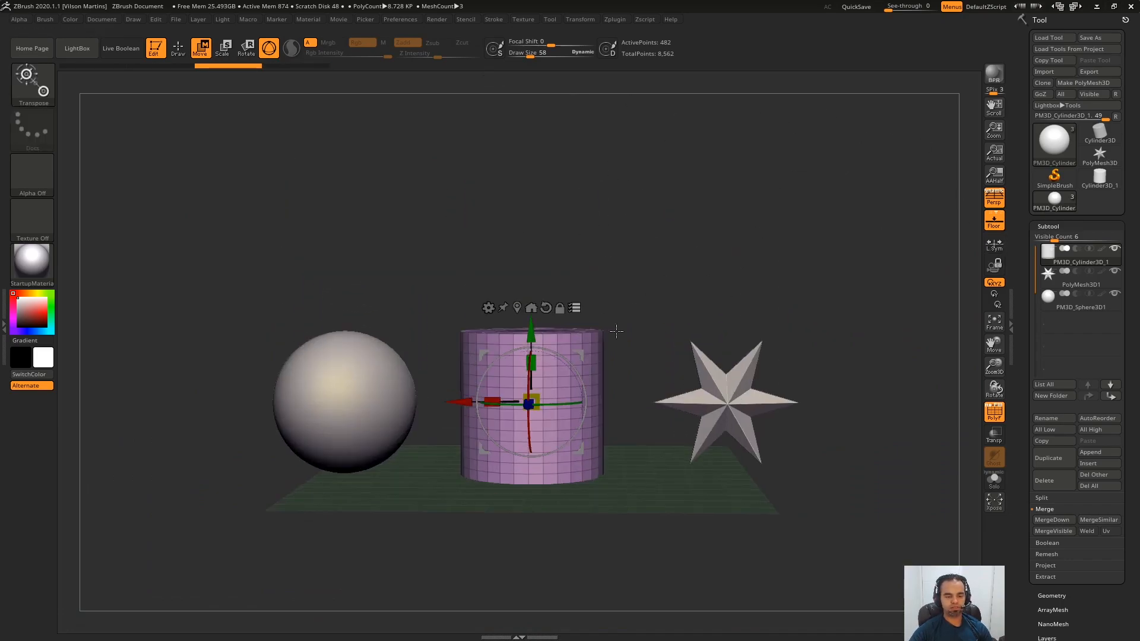
{"action": "left_click_drag", "start_coordinate": [521, 329], "coordinate": [521, 291]}
{"action": "key", "text": "ctrl+z"}
Step: Select the star subtool, return to the cylinder, and try moving it downward with the gizmo before undoing
{"action": "left_click", "coordinate": [1062, 286]}
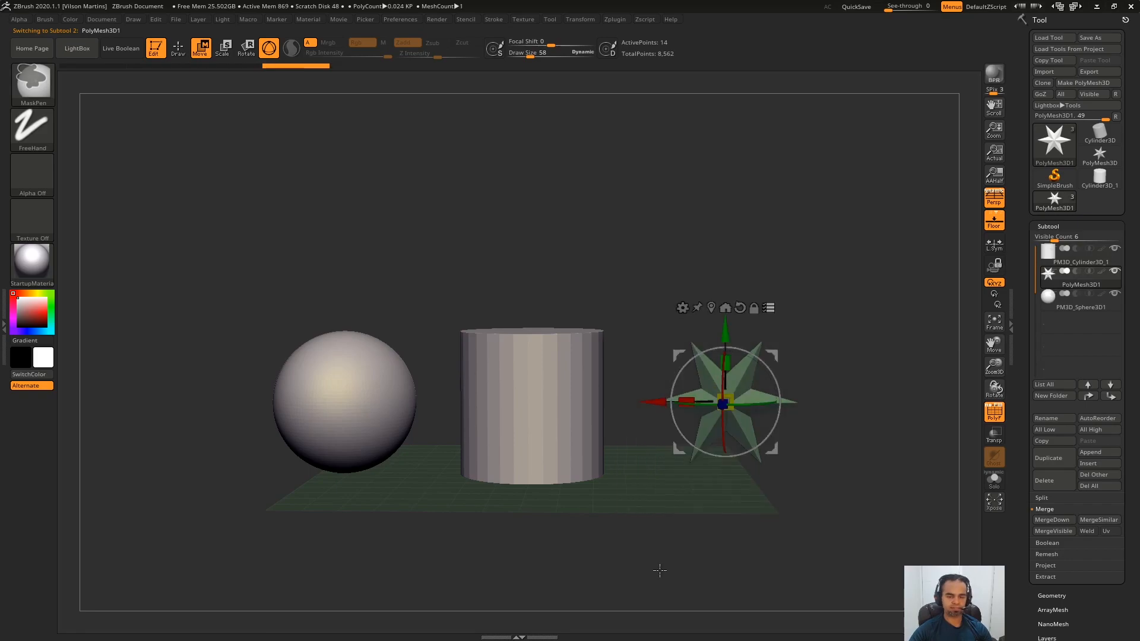
{"action": "left_click", "coordinate": [531, 404], "text": "alt"}
{"action": "left_click_drag", "start_coordinate": [613, 238], "coordinate": [616, 276], "text": "alt"}
{"action": "left_click_drag", "start_coordinate": [530, 371], "coordinate": [531, 529]}
{"action": "key", "text": "ctrl+z"}
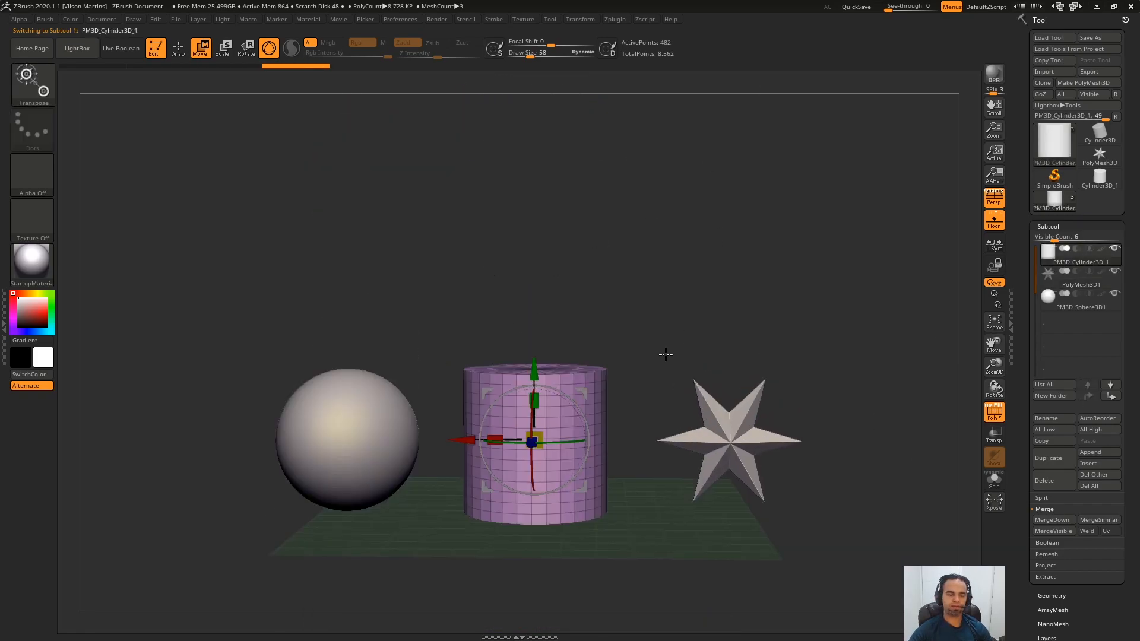
{"action": "key", "text": "ctrl+z"}
Step: Hide the star subtool, try moving the visible shapes upward with the gizmo, and show the star again
{"action": "left_click_drag", "start_coordinate": [624, 323], "coordinate": [625, 352]}
{"action": "left_click_drag", "start_coordinate": [625, 352], "coordinate": [628, 300], "text": "alt"}
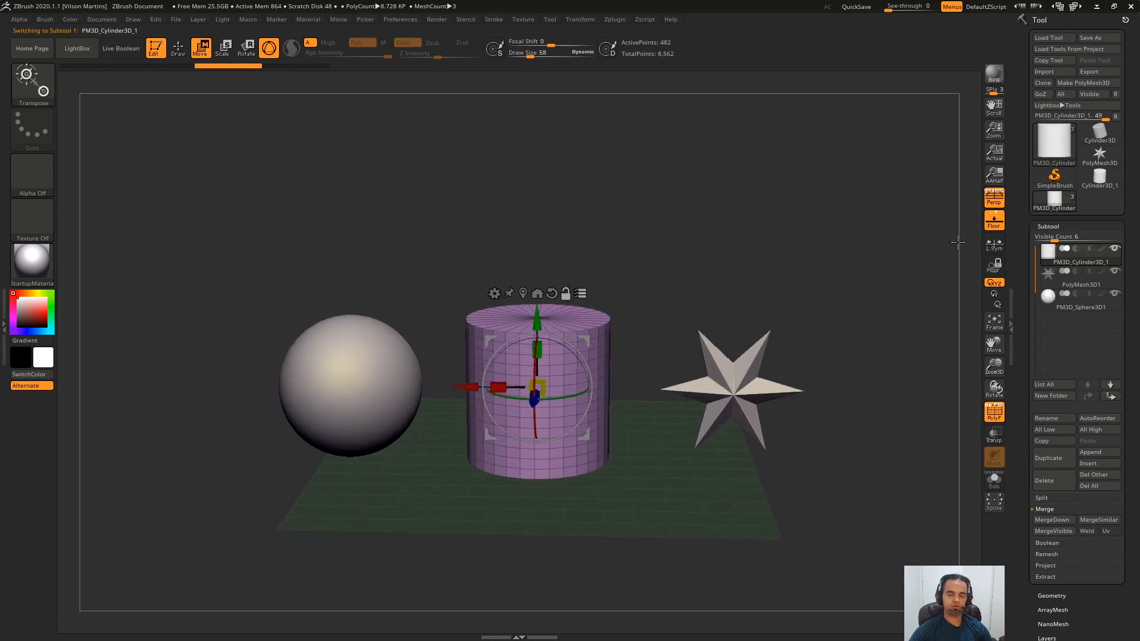
{"action": "left_click", "coordinate": [1108, 255]}
{"action": "left_click", "coordinate": [1114, 271]}
{"action": "left_click_drag", "start_coordinate": [537, 321], "coordinate": [537, 51]}
{"action": "left_click", "coordinate": [1116, 270]}
{"action": "left_click_drag", "start_coordinate": [802, 262], "coordinate": [795, 301]}
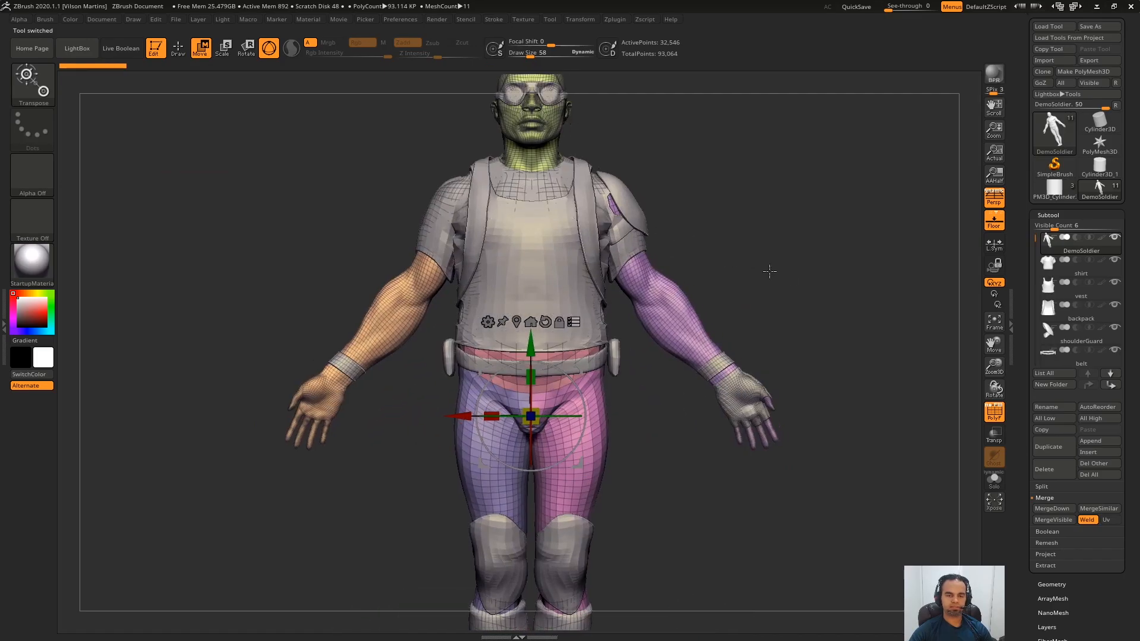
Step: Lasso-mask the DemoSoldier's shoulder and arm region on the body and upper clothing subtools, inverting the masks
{"action": "left_click_drag", "start_coordinate": [769, 271], "coordinate": [515, 261]}
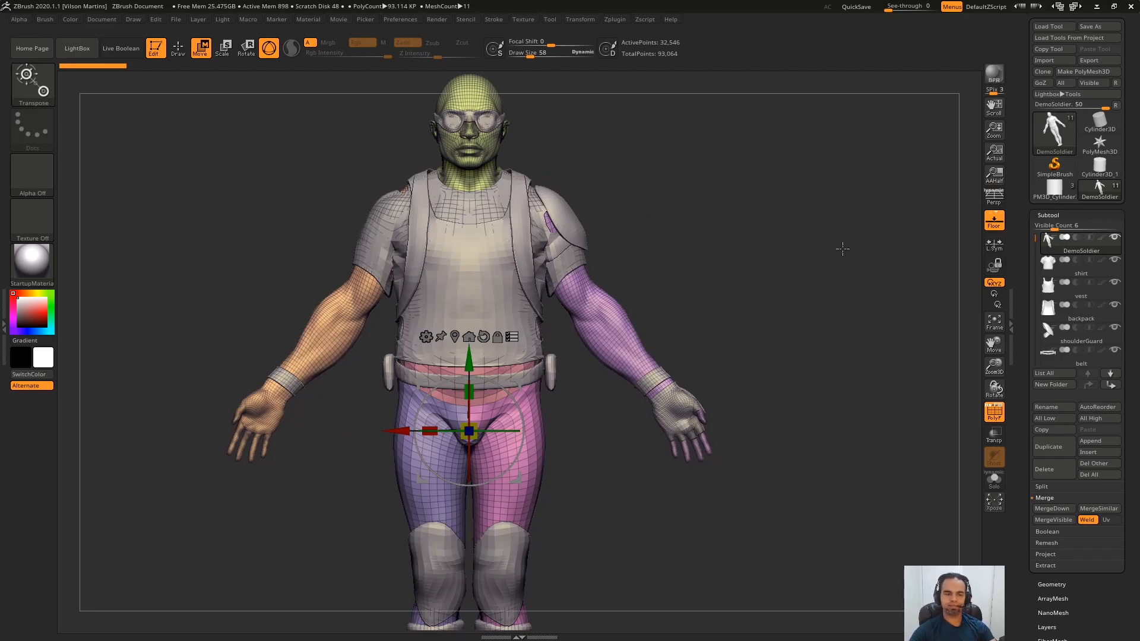
{"action": "left_click_drag", "start_coordinate": [523, 136], "coordinate": [378, 196], "text": "alt"}
{"action": "left_click", "coordinate": [613, 19]}
{"action": "mouse_move", "coordinate": [664, 208]}
{"action": "left_mouse_down"}
{"action": "mouse_move", "coordinate": [588, 228]}
{"action": "mouse_move", "coordinate": [579, 205]}
{"action": "left_mouse_up"}
{"action": "key", "text": "q"}
{"action": "mouse_move", "coordinate": [492, 206]}
{"action": "left_mouse_down", "text": "ctrl"}
{"action": "mouse_move", "coordinate": [584, 490]}
{"action": "mouse_move", "coordinate": [620, 120]}
{"action": "mouse_move", "coordinate": [555, 229]}
{"action": "left_mouse_up", "text": "ctrl"}
{"action": "left_click", "coordinate": [532, 230], "text": "alt"}
{"action": "mouse_move", "coordinate": [493, 189]}
{"action": "left_mouse_down", "text": "ctrl"}
{"action": "mouse_move", "coordinate": [588, 328]}
{"action": "mouse_move", "coordinate": [575, 133]}
{"action": "left_mouse_up", "text": "ctrl"}
{"action": "left_click", "coordinate": [565, 234], "text": "ctrl"}
{"action": "left_click", "coordinate": [540, 291], "text": "alt"}
{"action": "left_click", "coordinate": [564, 255], "text": "ctrl"}
Step: Select the soldier's wristband and glove subtools in turn and adjust and invert their masks
{"action": "left_click", "coordinate": [575, 336], "text": "alt"}
{"action": "left_click", "coordinate": [633, 422], "text": "alt"}
{"action": "left_click", "coordinate": [742, 386], "text": "ctrl"}
{"action": "left_click", "coordinate": [660, 453], "text": "alt"}
{"action": "mouse_move", "coordinate": [694, 389]}
{"action": "left_mouse_down", "text": "ctrl"}
{"action": "mouse_move", "coordinate": [714, 519]}
{"action": "mouse_move", "coordinate": [730, 386]}
{"action": "left_mouse_up", "text": "ctrl"}
{"action": "left_click", "coordinate": [772, 357], "text": "ctrl"}
Step: Hide the soldier's backpack, vest and goggles subtools
{"action": "left_click", "coordinate": [486, 301], "text": "alt"}
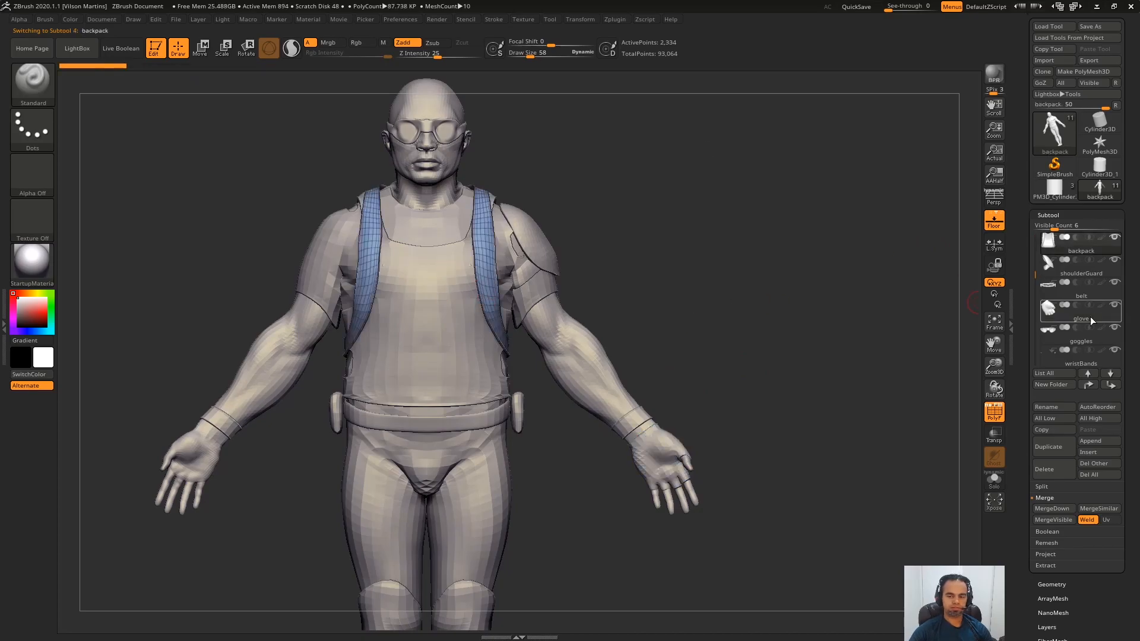
{"action": "left_click", "coordinate": [1115, 237]}
{"action": "left_click", "coordinate": [425, 279], "text": "alt"}
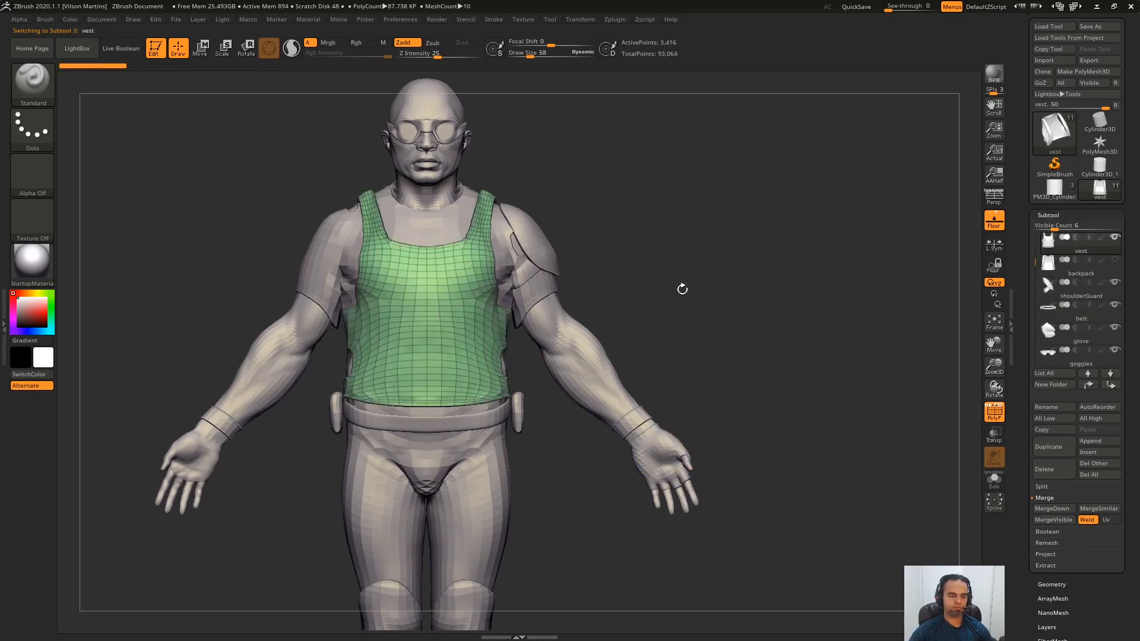
{"action": "left_click", "coordinate": [1115, 237]}
{"action": "left_click", "coordinate": [445, 132], "text": "alt"}
{"action": "left_click", "coordinate": [1114, 350]}
Step: Hide the soldier's belt, knee pads and boots, leaving the DemoSoldier body as the active subtool
{"action": "left_click", "coordinate": [427, 422], "text": "alt"}
{"action": "left_click", "coordinate": [1114, 305]}
{"action": "left_click_drag", "start_coordinate": [653, 451], "coordinate": [666, 304], "text": "alt"}
{"action": "left_click", "coordinate": [475, 498], "text": "alt"}
{"action": "left_click", "coordinate": [1114, 350]}
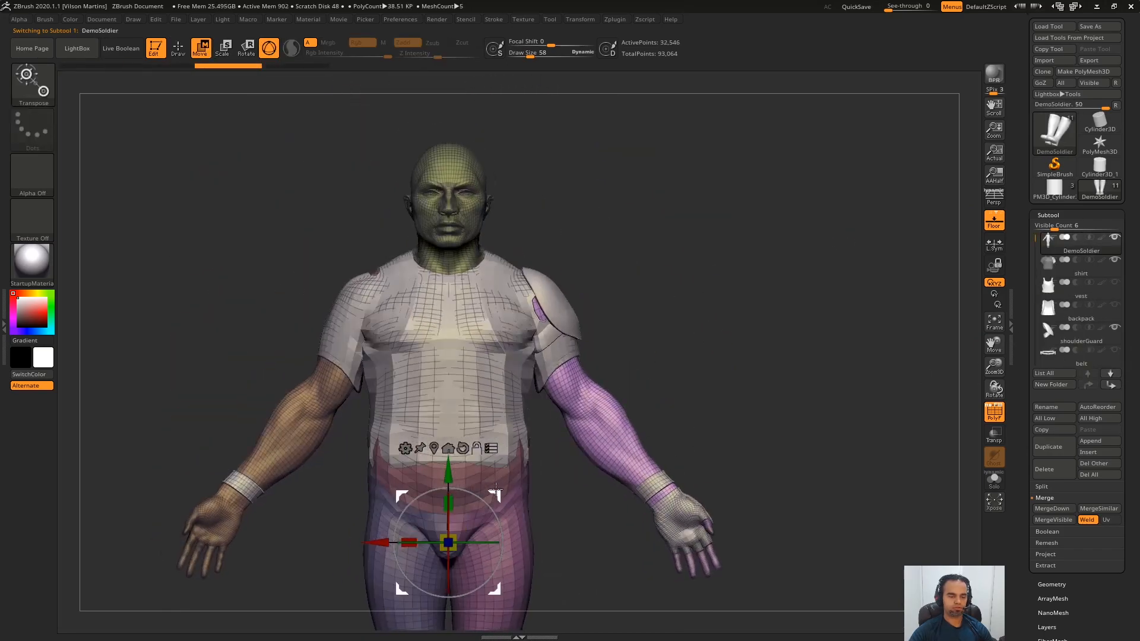
Step: Place the gizmo at the soldier's shoulder and try rotating the unmasked arm from front and side angles
{"action": "left_click", "coordinate": [534, 275]}
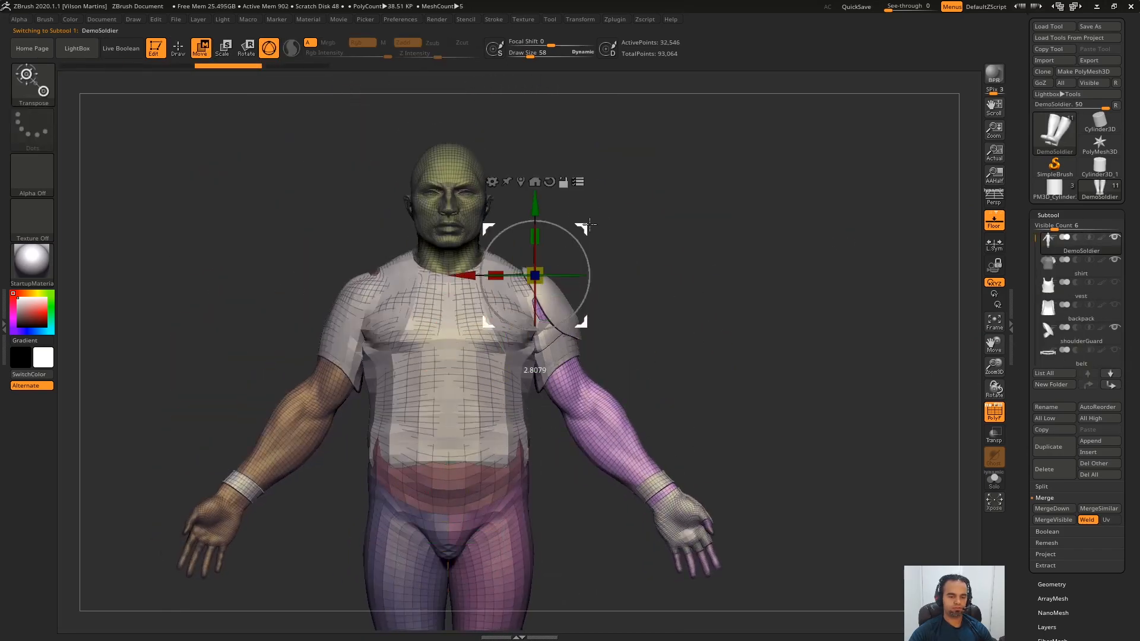
{"action": "left_click_drag", "start_coordinate": [590, 223], "coordinate": [603, 257], "text": "shift"}
{"action": "mouse_move", "coordinate": [666, 239]}
{"action": "left_mouse_down", "text": "shift"}
{"action": "mouse_move", "coordinate": [652, 225]}
{"action": "mouse_move", "coordinate": [657, 236]}
{"action": "left_mouse_up", "text": "shift"}
{"action": "mouse_move", "coordinate": [597, 298]}
{"action": "left_mouse_down"}
{"action": "mouse_move", "coordinate": [588, 281]}
{"action": "mouse_move", "coordinate": [600, 296]}
{"action": "left_mouse_up"}
{"action": "left_click_drag", "start_coordinate": [508, 288], "coordinate": [502, 303]}
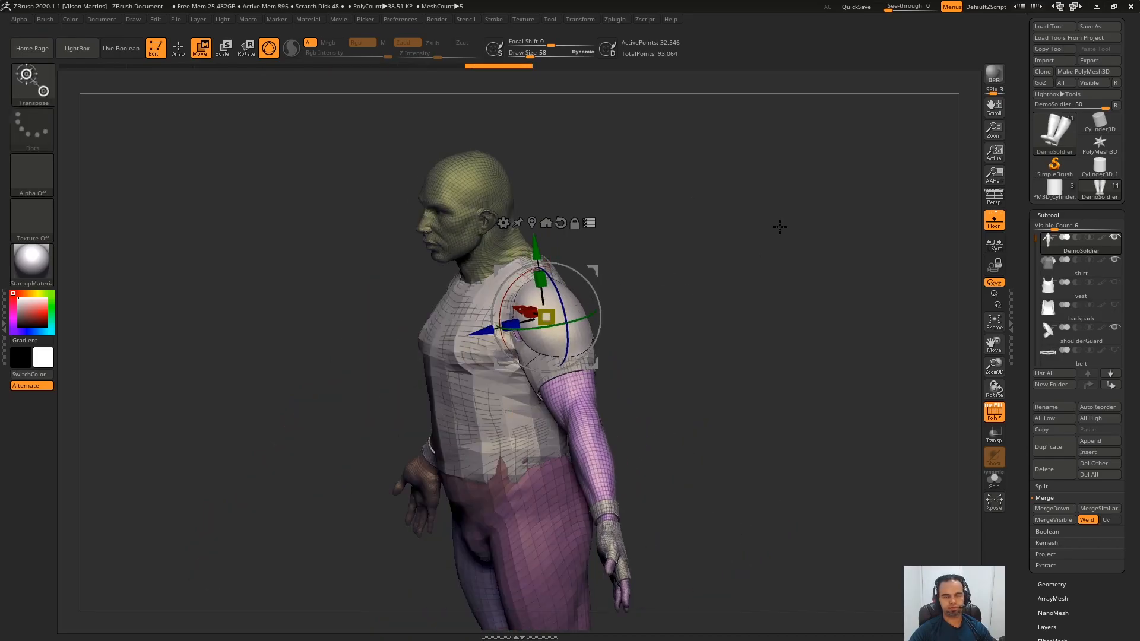
{"action": "left_click_drag", "start_coordinate": [679, 253], "coordinate": [715, 249], "text": "shift"}
{"action": "left_click_drag", "start_coordinate": [659, 224], "coordinate": [614, 237]}
{"action": "left_click_drag", "start_coordinate": [597, 285], "coordinate": [600, 293]}
{"action": "left_click_drag", "start_coordinate": [676, 267], "coordinate": [604, 279]}
{"action": "left_click", "coordinate": [613, 20]}
{"action": "left_click_drag", "start_coordinate": [506, 288], "coordinate": [513, 269]}
{"action": "left_click_drag", "start_coordinate": [670, 278], "coordinate": [651, 250]}
{"action": "mouse_move", "coordinate": [611, 212]}
{"action": "left_mouse_down"}
{"action": "mouse_move", "coordinate": [684, 200]}
{"action": "mouse_move", "coordinate": [685, 277]}
{"action": "left_mouse_up"}
Step: Return to Draw mode and clear the mask from the soldier's body
{"action": "key", "text": "q"}
{"action": "right_click_drag", "start_coordinate": [684, 277], "coordinate": [597, 328], "text": "ctrl"}
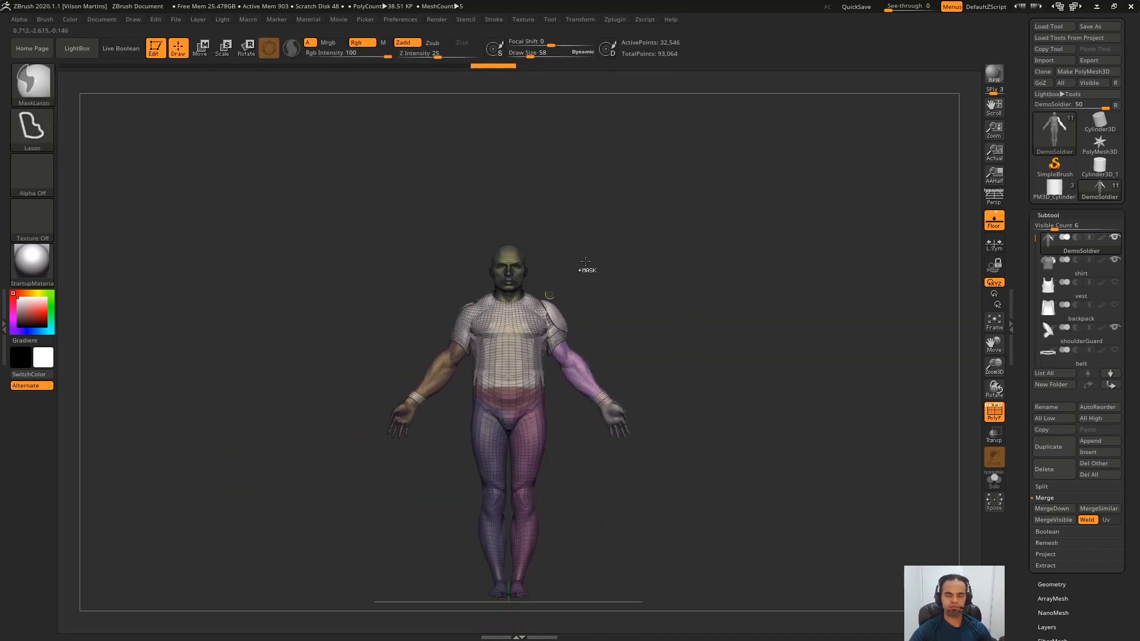
{"action": "right_click_drag", "start_coordinate": [619, 273], "coordinate": [633, 321], "text": "ctrl"}
{"action": "left_click_drag", "start_coordinate": [642, 262], "coordinate": [617, 288], "text": "ctrl"}
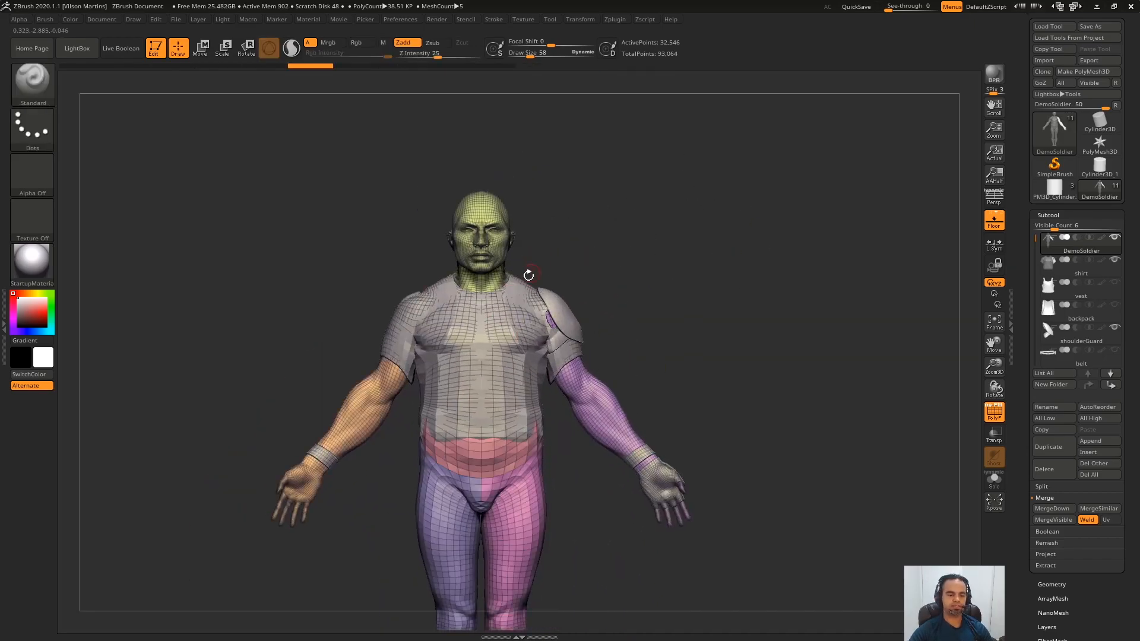
{"action": "right_click_drag", "start_coordinate": [591, 259], "coordinate": [606, 360], "text": "ctrl"}
{"action": "left_click_drag", "start_coordinate": [594, 282], "coordinate": [771, 292]}
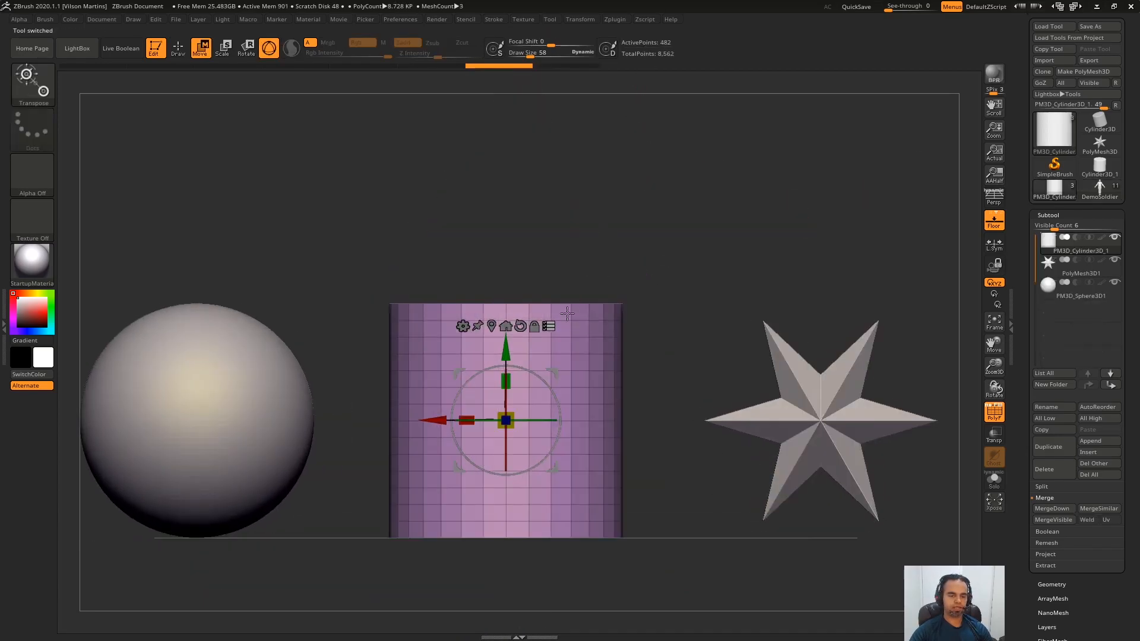
Step: Return to the cylinder tool, try moving it upward with the gizmo, and undo the move
{"action": "right_click_drag", "start_coordinate": [667, 289], "coordinate": [660, 251], "text": "ctrl"}
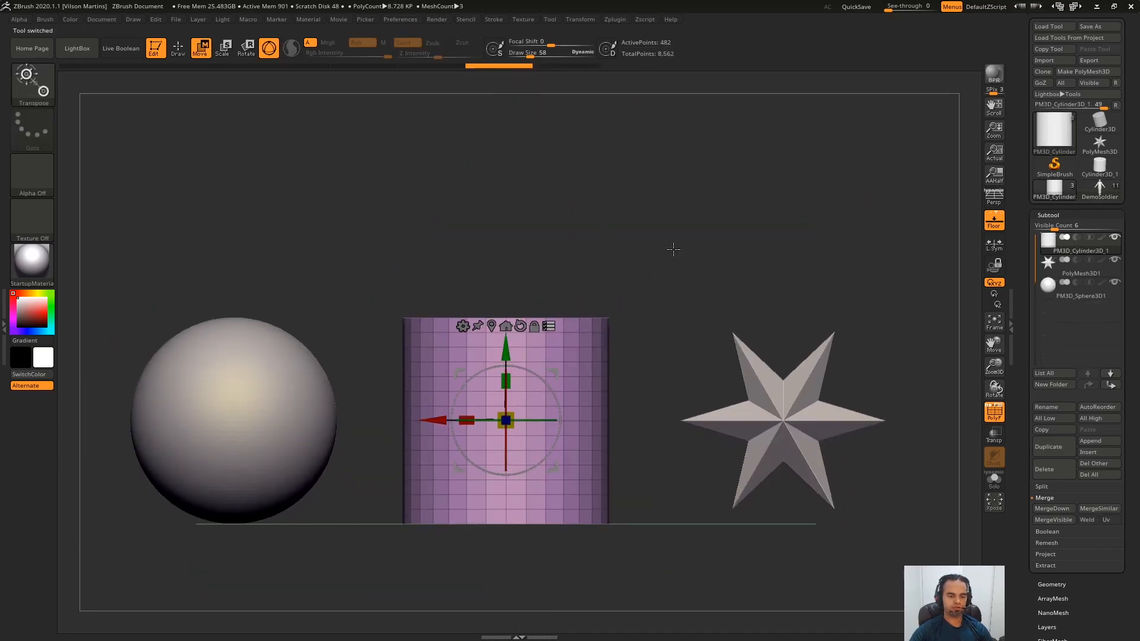
{"action": "right_click_drag", "start_coordinate": [554, 360], "coordinate": [560, 303], "text": "ctrl"}
{"action": "left_click_drag", "start_coordinate": [508, 343], "coordinate": [538, 238]}
{"action": "key", "text": "ctrl+z"}
Step: Isolate the cylinder in Solo mode and examine the gizmo's controls around it
{"action": "right_click_drag", "start_coordinate": [715, 257], "coordinate": [719, 192], "text": "ctrl"}
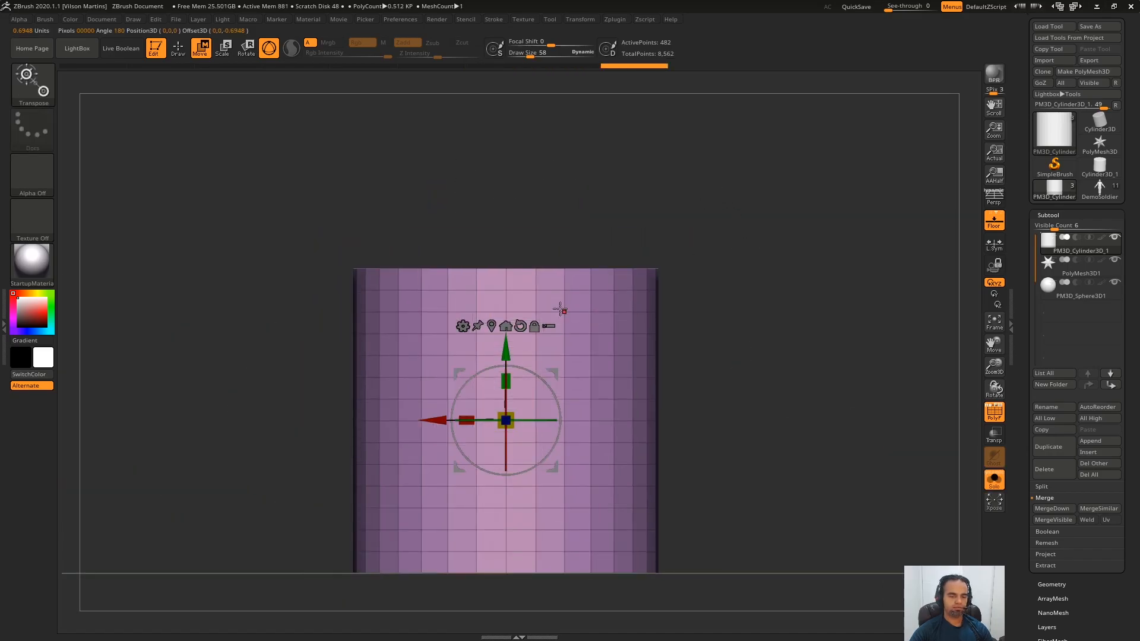
{"action": "mouse_move", "coordinate": [671, 241]}
{"action": "right_mouse_down", "text": "ctrl"}
{"action": "mouse_move", "coordinate": [671, 180]}
{"action": "mouse_move", "coordinate": [670, 249]}
{"action": "mouse_move", "coordinate": [679, 231]}
{"action": "mouse_move", "coordinate": [665, 245]}
{"action": "right_mouse_up", "text": "ctrl"}
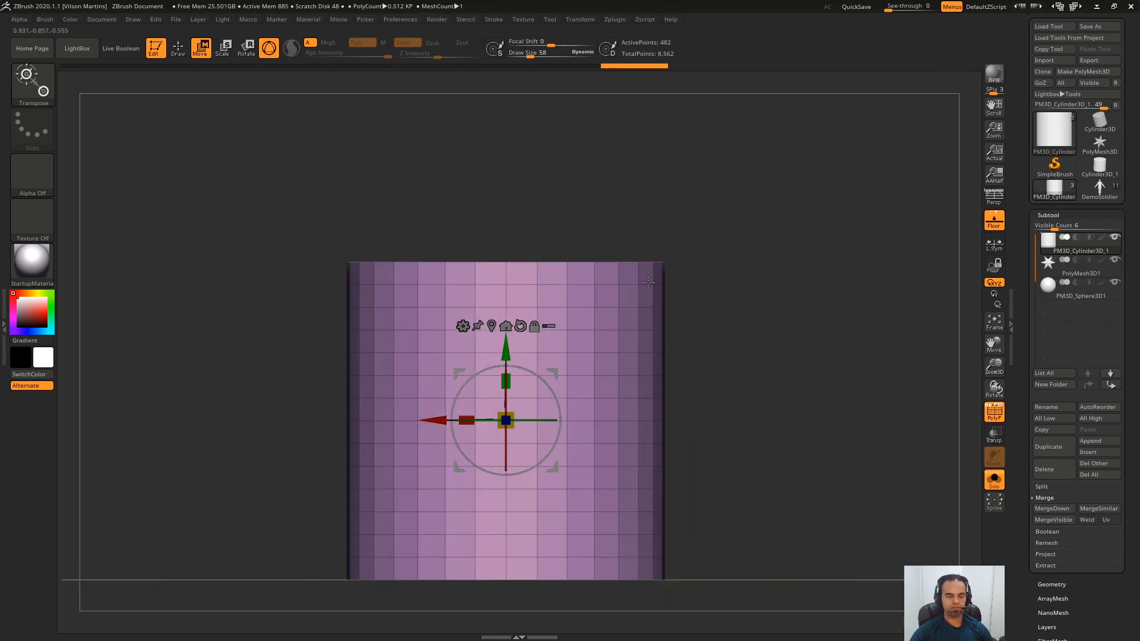
{"action": "right_click_drag", "start_coordinate": [745, 251], "coordinate": [742, 233], "text": "alt"}
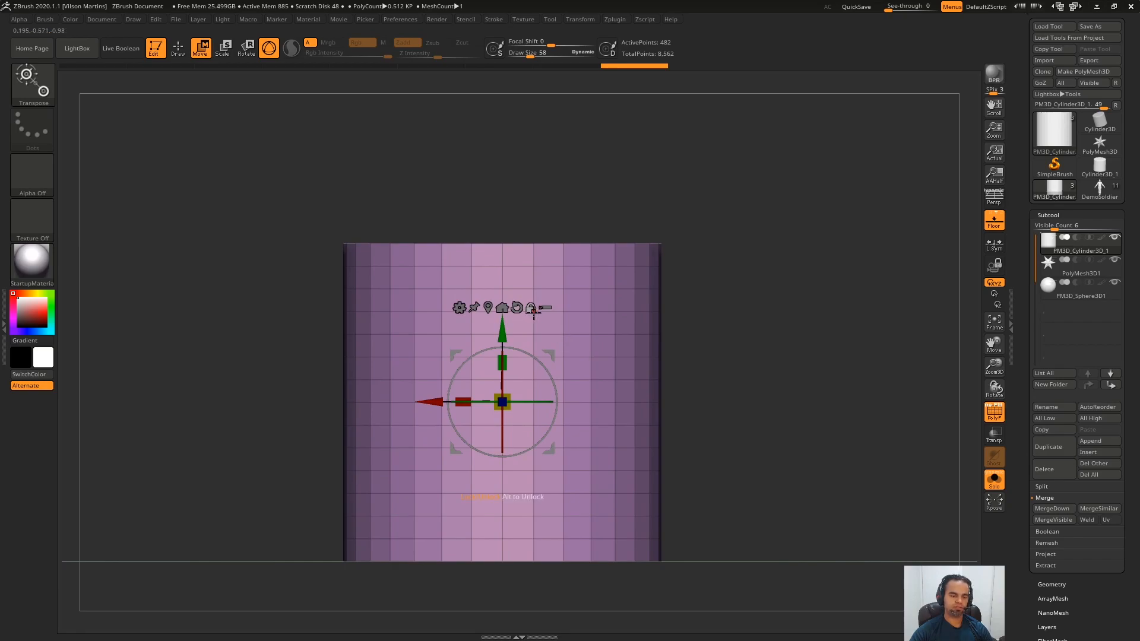
{"action": "right_click_drag", "start_coordinate": [571, 283], "coordinate": [571, 279], "text": "ctrl"}
{"action": "right_click_drag", "start_coordinate": [645, 292], "coordinate": [578, 217], "text": "ctrl"}
{"action": "right_click_drag", "start_coordinate": [708, 223], "coordinate": [583, 385], "text": "shift"}
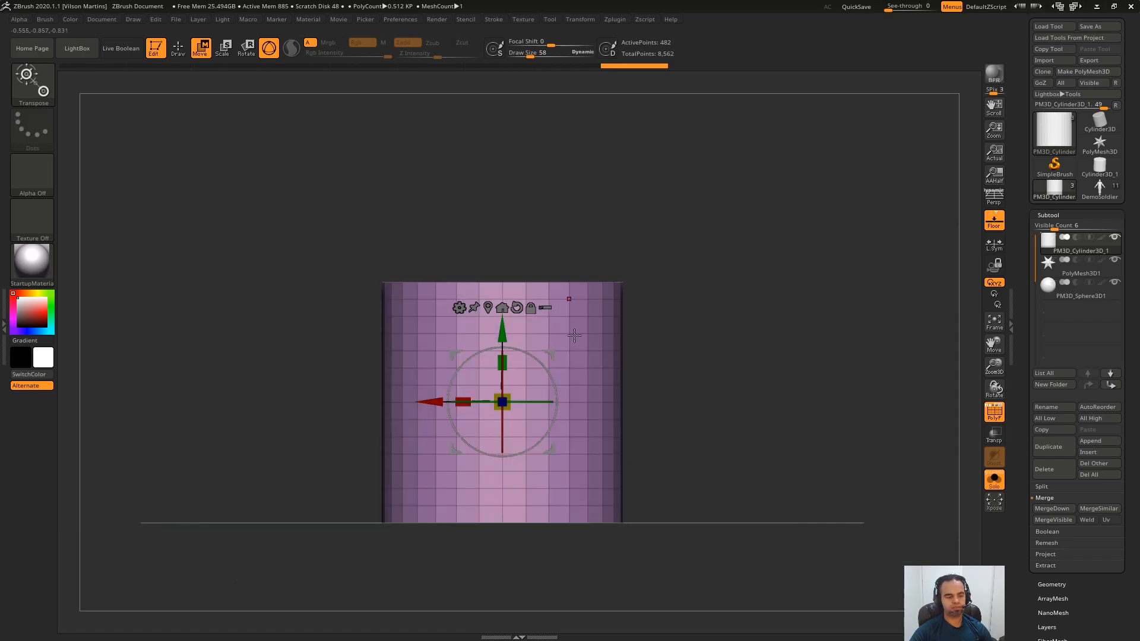
{"action": "right_click_drag", "start_coordinate": [666, 263], "coordinate": [817, 272], "text": "shift"}
{"action": "right_click_drag", "start_coordinate": [714, 269], "coordinate": [725, 276], "text": "alt"}
Step: Shift the unlocked gizmo above the cylinder's top without moving the mesh
{"action": "left_click_drag", "start_coordinate": [570, 364], "coordinate": [597, 181], "text": "alt"}
{"action": "right_click_drag", "start_coordinate": [710, 176], "coordinate": [701, 309]}
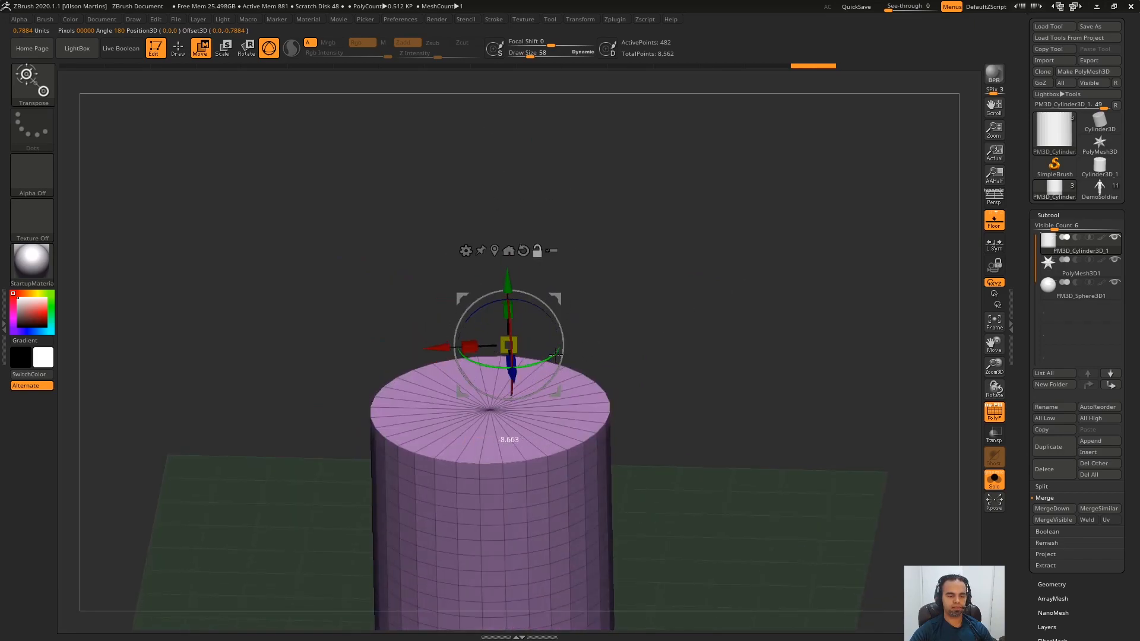
{"action": "right_click_drag", "start_coordinate": [508, 279], "coordinate": [713, 256], "text": "shift"}
Step: Lock the gizmo, reset its orientation, and recentre it on the unmasked cylinder mesh
{"action": "left_click", "coordinate": [546, 171]}
{"action": "left_click", "coordinate": [533, 171]}
{"action": "left_click", "coordinate": [504, 171]}
Step: Tilt the cylinder about 51 degrees around its centre with the gizmo's screen rotation
{"action": "key", "text": "f"}
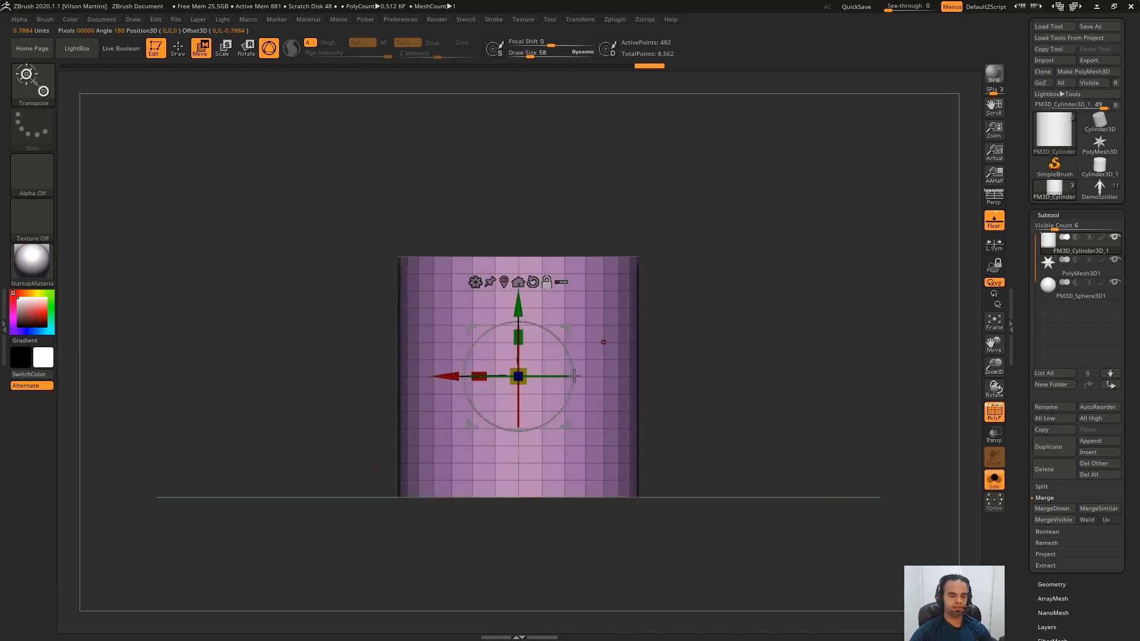
{"action": "left_click_drag", "start_coordinate": [553, 339], "coordinate": [639, 238]}
{"action": "key", "text": "f"}
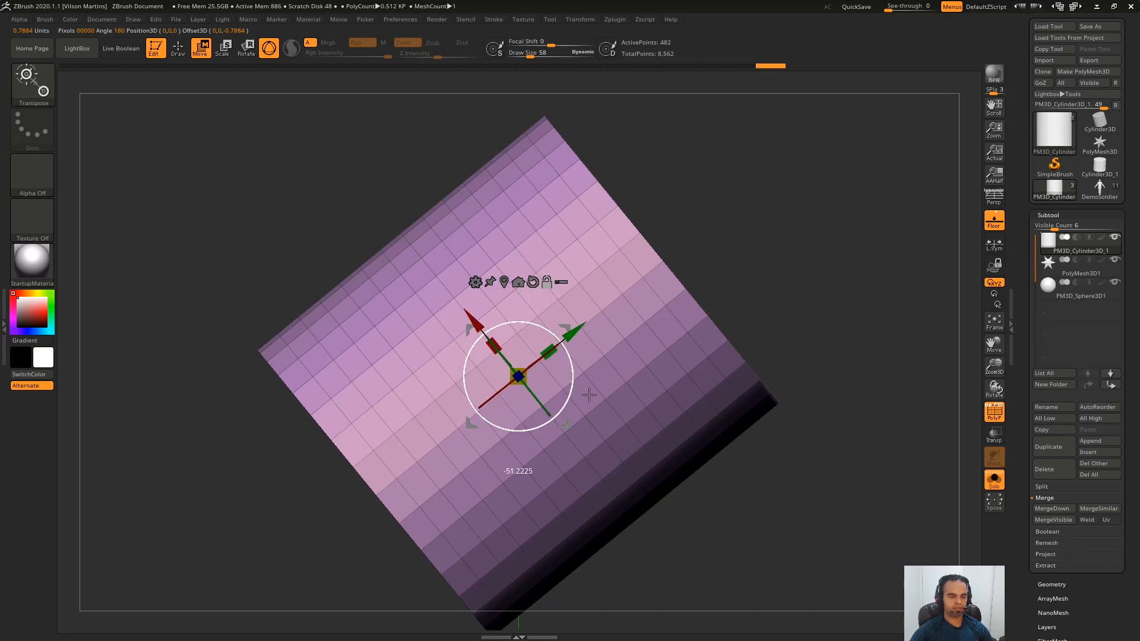
Step: Try moving the tilted cylinder along its own axis with the gizmo, and undo the change
{"action": "left_click_drag", "start_coordinate": [794, 209], "coordinate": [736, 235]}
{"action": "left_click_drag", "start_coordinate": [577, 337], "coordinate": [627, 289]}
{"action": "left_click_drag", "start_coordinate": [781, 234], "coordinate": [747, 216], "text": "shift"}
{"action": "key", "text": "f"}
{"action": "key", "text": "ctrl+z"}
{"action": "key", "text": "ctrl+z"}
{"action": "key", "text": "f"}
{"action": "left_click_drag", "start_coordinate": [676, 266], "coordinate": [589, 260]}
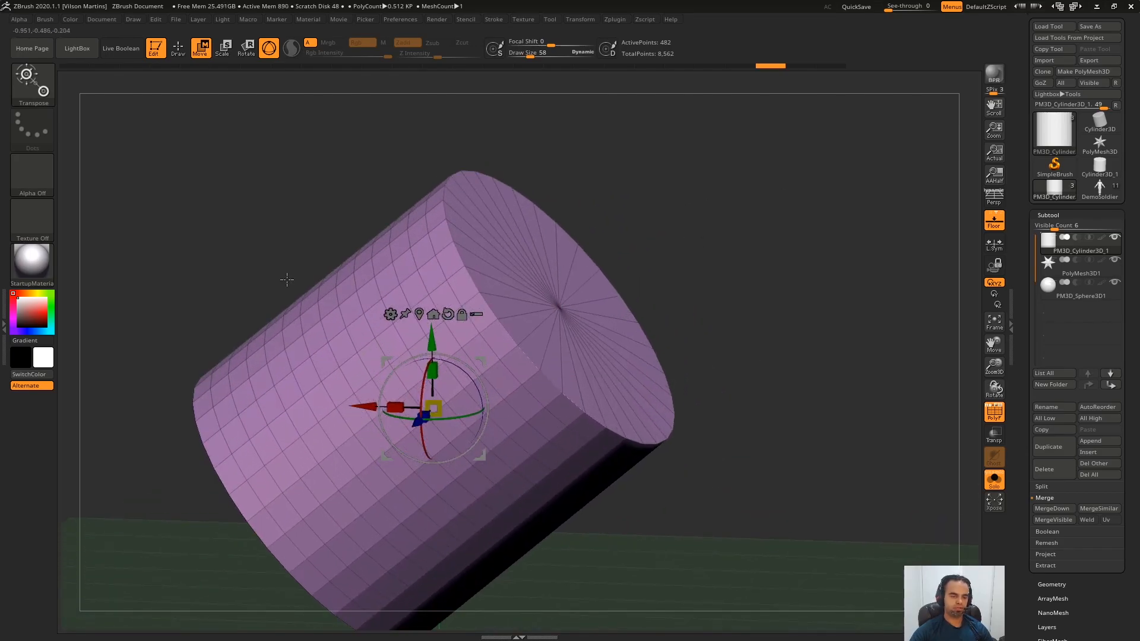
Step: Snap the gizmo to the centre of the tilted cylinder's top cap, aligned with that face
{"action": "left_click_drag", "start_coordinate": [704, 215], "coordinate": [631, 250]}
{"action": "left_click", "coordinate": [555, 310], "text": "alt"}
{"action": "left_click_drag", "start_coordinate": [694, 326], "coordinate": [592, 329], "text": "alt"}
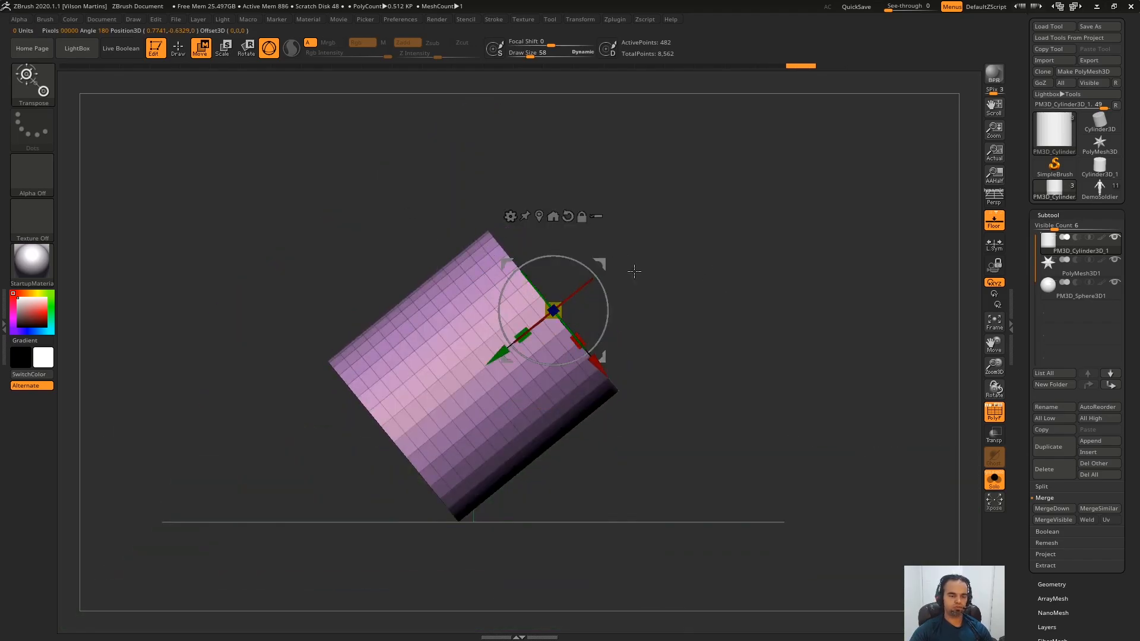
{"action": "left_click_drag", "start_coordinate": [575, 191], "coordinate": [571, 228]}
{"action": "left_click_drag", "start_coordinate": [671, 276], "coordinate": [649, 282], "text": "shift"}
{"action": "mouse_move", "coordinate": [607, 314]}
{"action": "left_mouse_down", "text": "alt"}
{"action": "mouse_move", "coordinate": [600, 333]}
{"action": "mouse_move", "coordinate": [617, 290]}
{"action": "mouse_move", "coordinate": [612, 314]}
{"action": "mouse_move", "coordinate": [627, 320]}
{"action": "left_mouse_up", "text": "alt"}
Step: Snap the gizmo to the centre of the tilted cylinder's bottom cap, aligned with the mesh
{"action": "mouse_move", "coordinate": [699, 229]}
{"action": "left_mouse_down"}
{"action": "mouse_move", "coordinate": [741, 253]}
{"action": "mouse_move", "coordinate": [741, 226]}
{"action": "mouse_move", "coordinate": [713, 244]}
{"action": "left_mouse_up"}
{"action": "left_click", "coordinate": [395, 433], "text": "alt"}
{"action": "left_click_drag", "start_coordinate": [455, 388], "coordinate": [383, 410]}
{"action": "key", "text": "ctrl+z"}
{"action": "right_click_drag", "start_coordinate": [522, 305], "coordinate": [618, 316]}
{"action": "right_click_drag", "start_coordinate": [576, 355], "coordinate": [460, 332], "text": "ctrl"}
{"action": "right_click_drag", "start_coordinate": [460, 333], "coordinate": [439, 307], "text": "shift"}
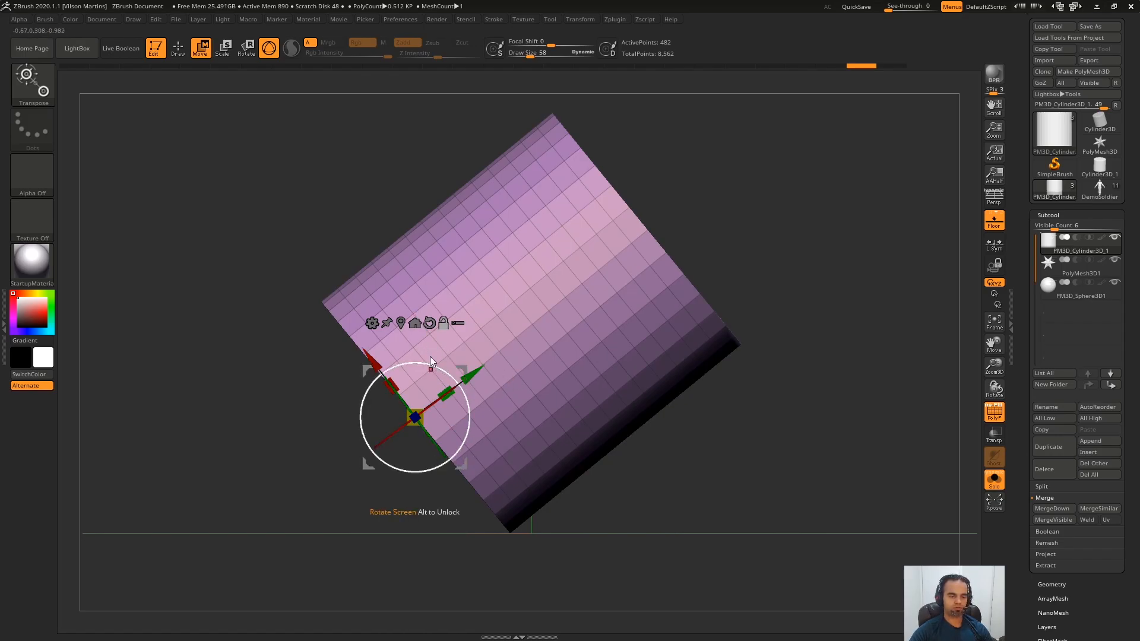
Step: Reset the gizmo's orientation, tilt the unlocked gizmo freely, and reset its orientation again
{"action": "left_click", "coordinate": [427, 322]}
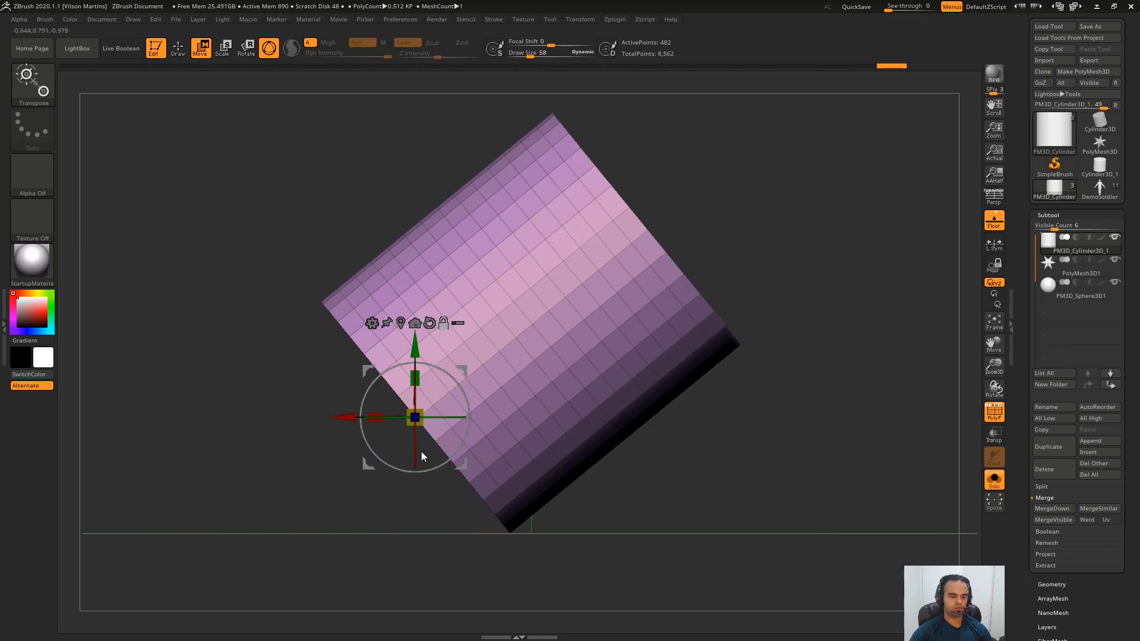
{"action": "left_click_drag", "start_coordinate": [355, 372], "coordinate": [480, 413], "text": "alt"}
{"action": "left_click_drag", "start_coordinate": [441, 390], "coordinate": [383, 393], "text": "alt"}
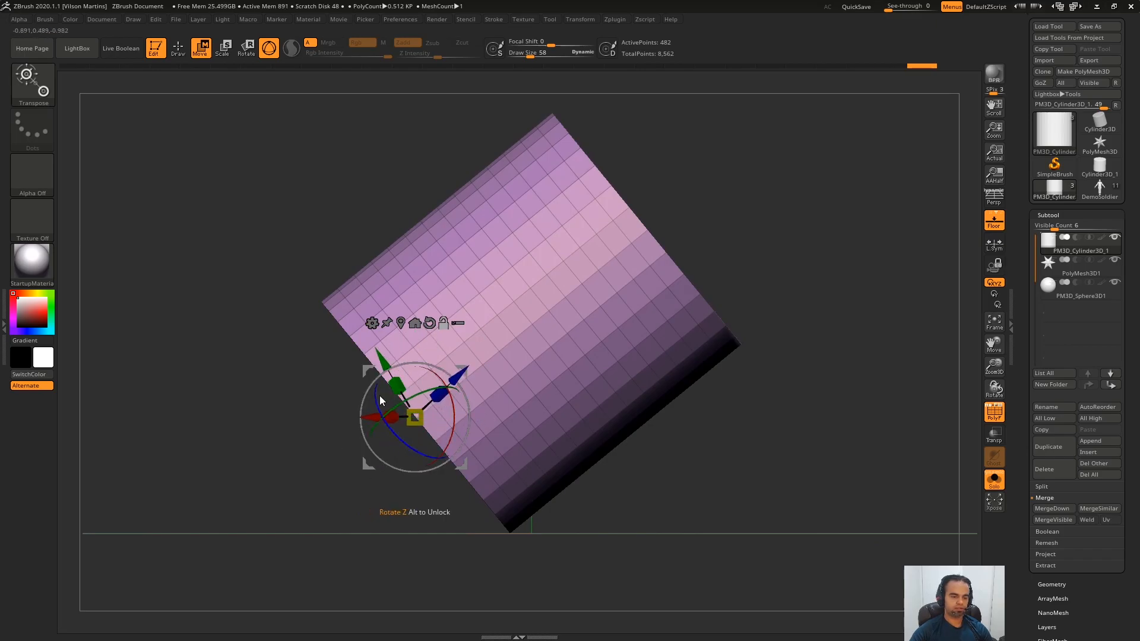
{"action": "left_click", "coordinate": [429, 322]}
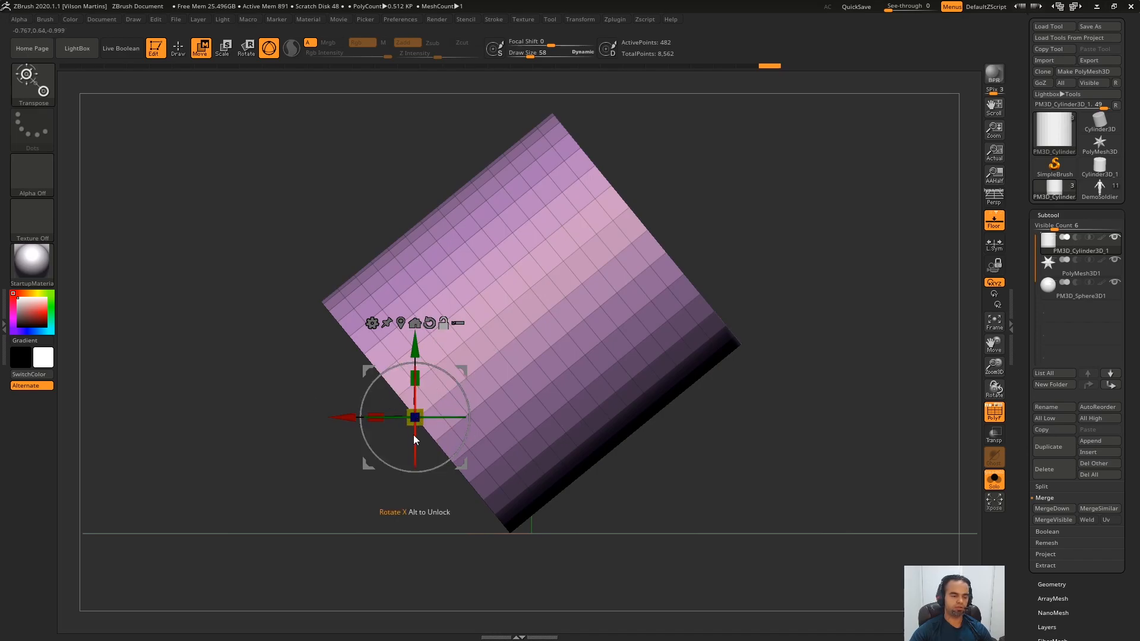
Step: Align the gizmo to the cylinder's top cap, and move it onto the centre of the bottom cap
{"action": "left_click_drag", "start_coordinate": [725, 249], "coordinate": [659, 288]}
{"action": "left_click", "coordinate": [577, 316], "text": "alt"}
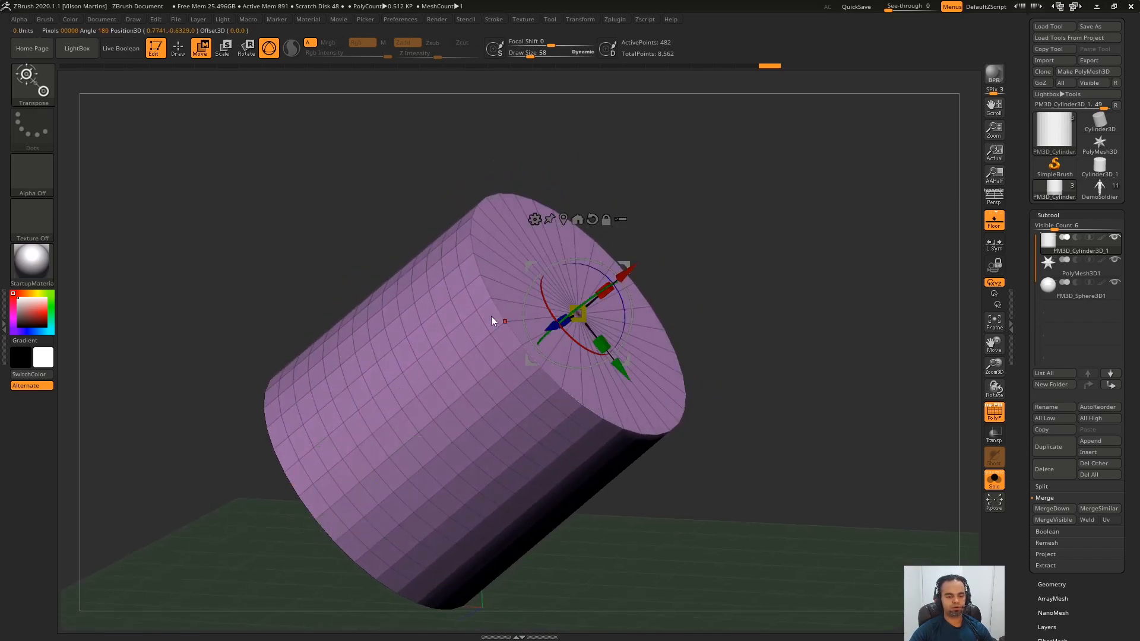
{"action": "left_click_drag", "start_coordinate": [670, 244], "coordinate": [781, 189]}
{"action": "left_click_drag", "start_coordinate": [706, 276], "coordinate": [443, 376]}
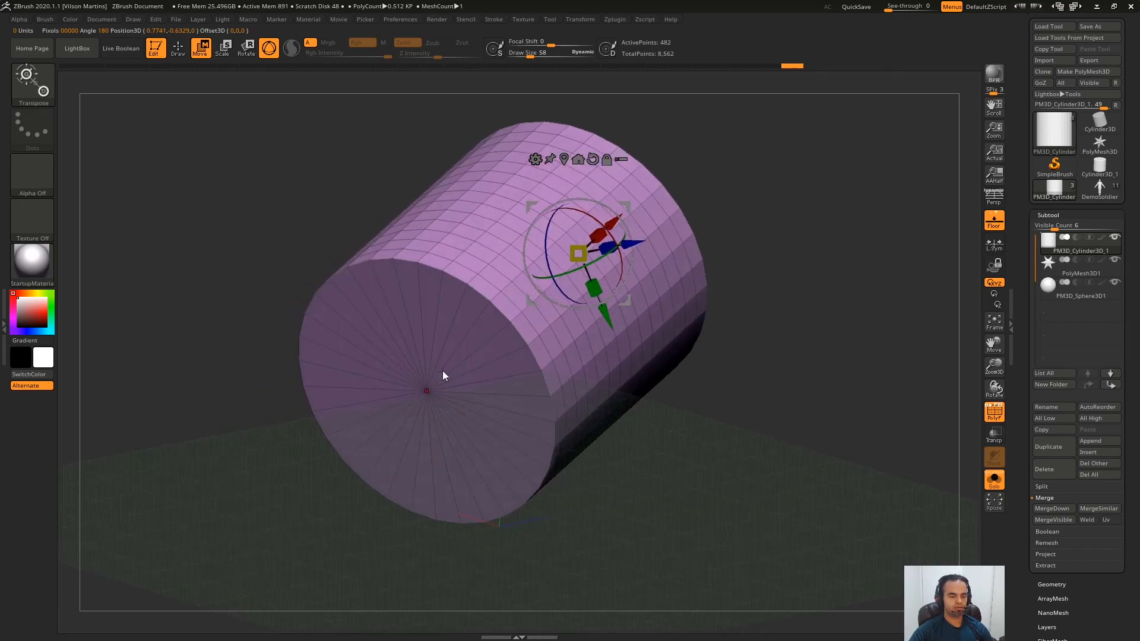
{"action": "left_click", "coordinate": [430, 391], "text": "alt"}
Step: Reset the cylinder's mesh orientation to straighten it, and stand it upright with a snapped screen rotation
{"action": "left_click_drag", "start_coordinate": [795, 239], "coordinate": [370, 450]}
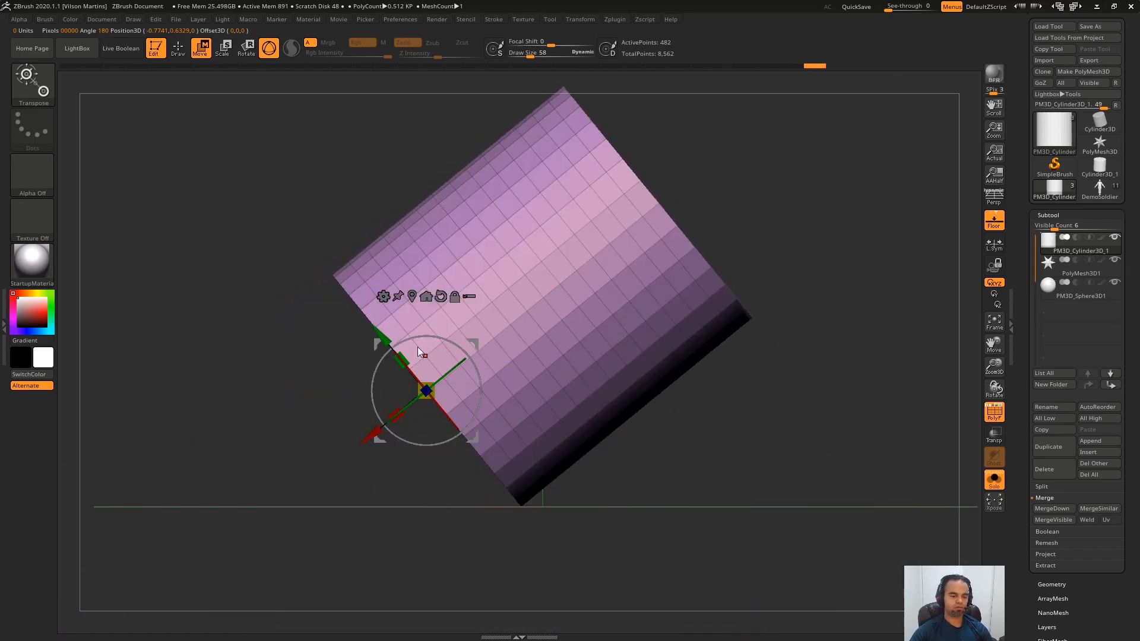
{"action": "left_click", "coordinate": [440, 297]}
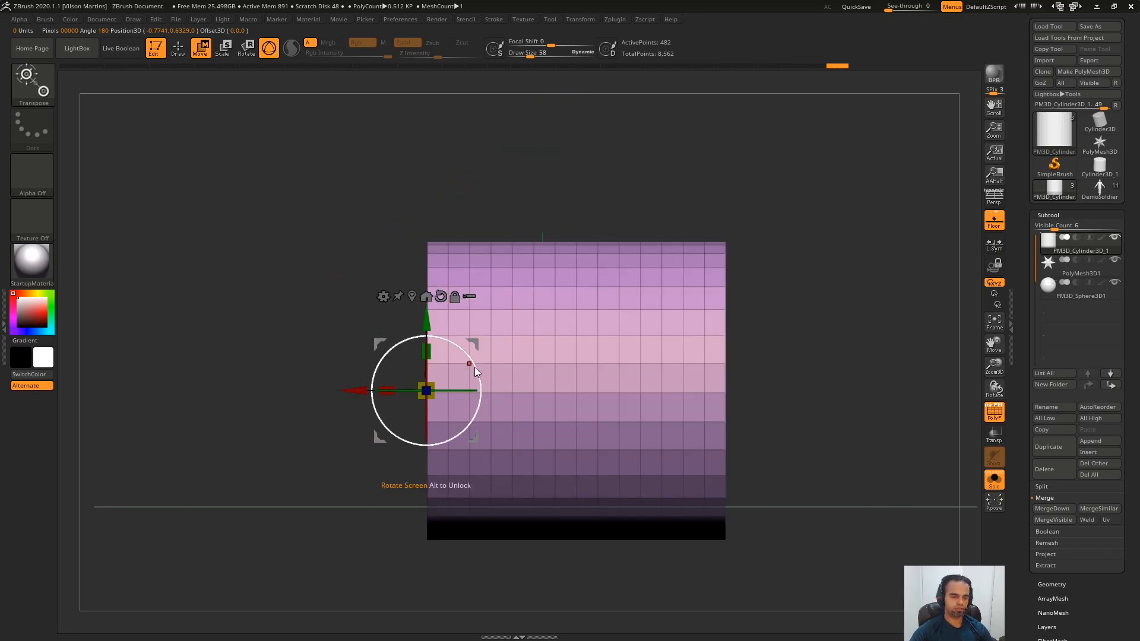
{"action": "left_click_drag", "start_coordinate": [478, 373], "coordinate": [402, 311], "text": "shift"}
{"action": "left_click_drag", "start_coordinate": [638, 368], "coordinate": [660, 404], "text": "alt"}
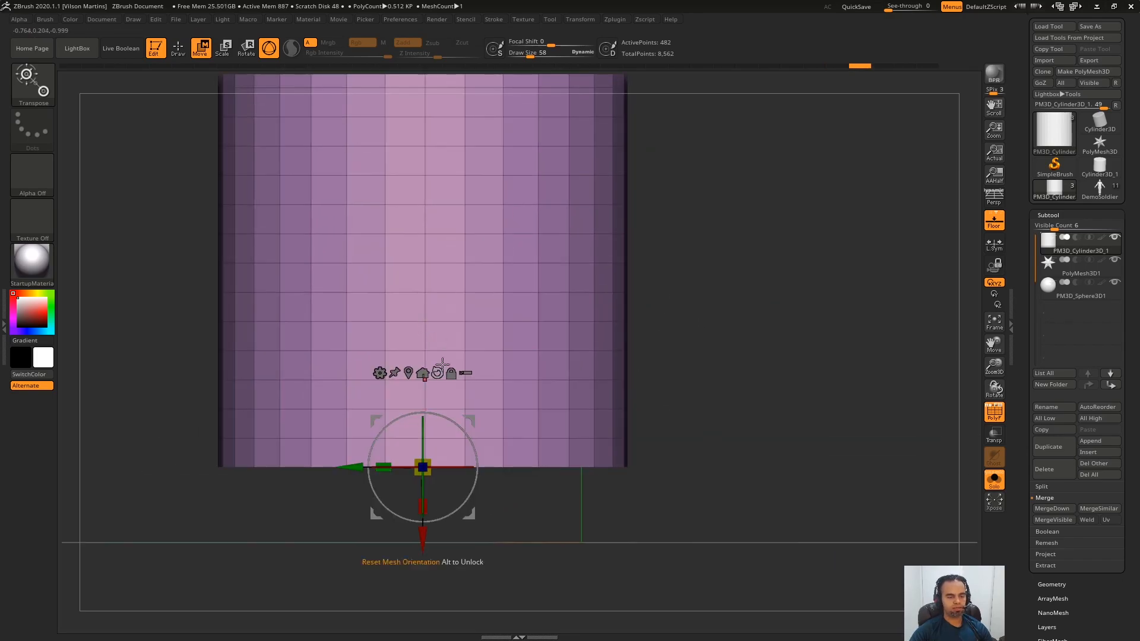
{"action": "left_click_drag", "start_coordinate": [683, 332], "coordinate": [499, 363], "text": "alt"}
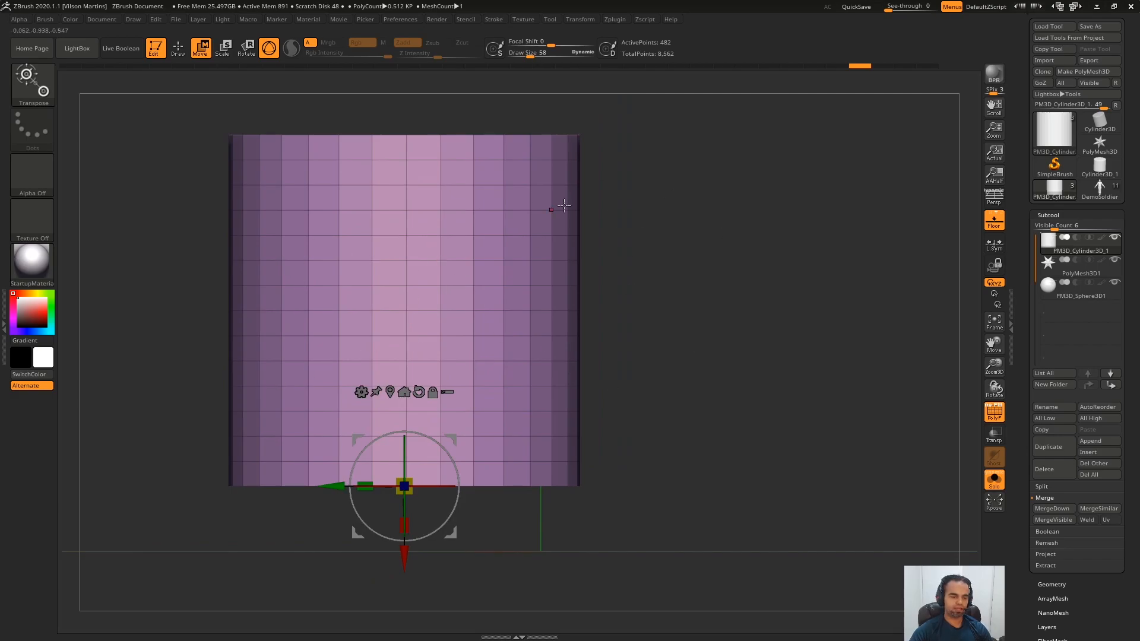
{"action": "left_click_drag", "start_coordinate": [402, 393], "coordinate": [557, 464], "text": "alt"}
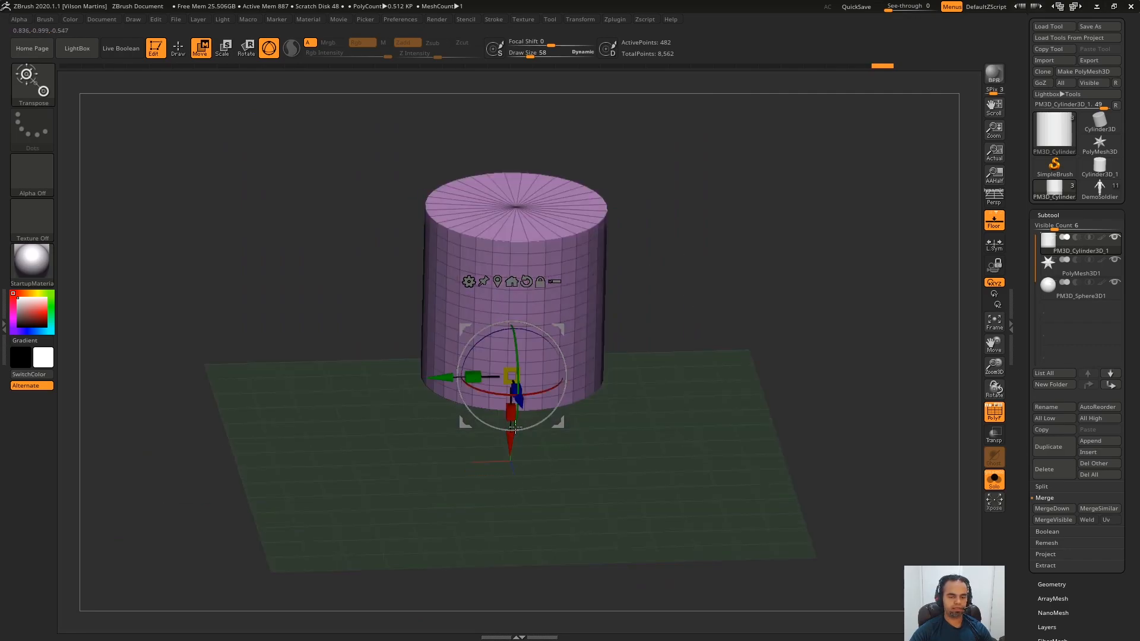
Step: Move the upright cylinder sideways beyond the edge of the floor grid with the gizmo's green axis
{"action": "left_click_drag", "start_coordinate": [650, 356], "coordinate": [758, 233], "text": "shift"}
{"action": "left_click_drag", "start_coordinate": [699, 322], "coordinate": [766, 330]}
{"action": "left_click_drag", "start_coordinate": [438, 377], "coordinate": [692, 322]}
{"action": "mouse_move", "coordinate": [503, 369]}
{"action": "left_mouse_down"}
{"action": "mouse_move", "coordinate": [361, 368]}
{"action": "mouse_move", "coordinate": [453, 277]}
{"action": "left_mouse_up"}
{"action": "left_click_drag", "start_coordinate": [429, 318], "coordinate": [433, 358], "text": "alt"}
{"action": "mouse_move", "coordinate": [638, 350]}
{"action": "left_mouse_down", "text": "alt"}
{"action": "mouse_move", "coordinate": [529, 359]}
{"action": "mouse_move", "coordinate": [501, 380]}
{"action": "left_mouse_up", "text": "alt"}
Step: Try moving the offset cylinder upward along the gizmo's red axis, and undo the move
{"action": "left_click_drag", "start_coordinate": [678, 492], "coordinate": [679, 310]}
{"action": "key", "text": "ctrl+z"}
{"action": "left_click_drag", "start_coordinate": [489, 481], "coordinate": [488, 433]}
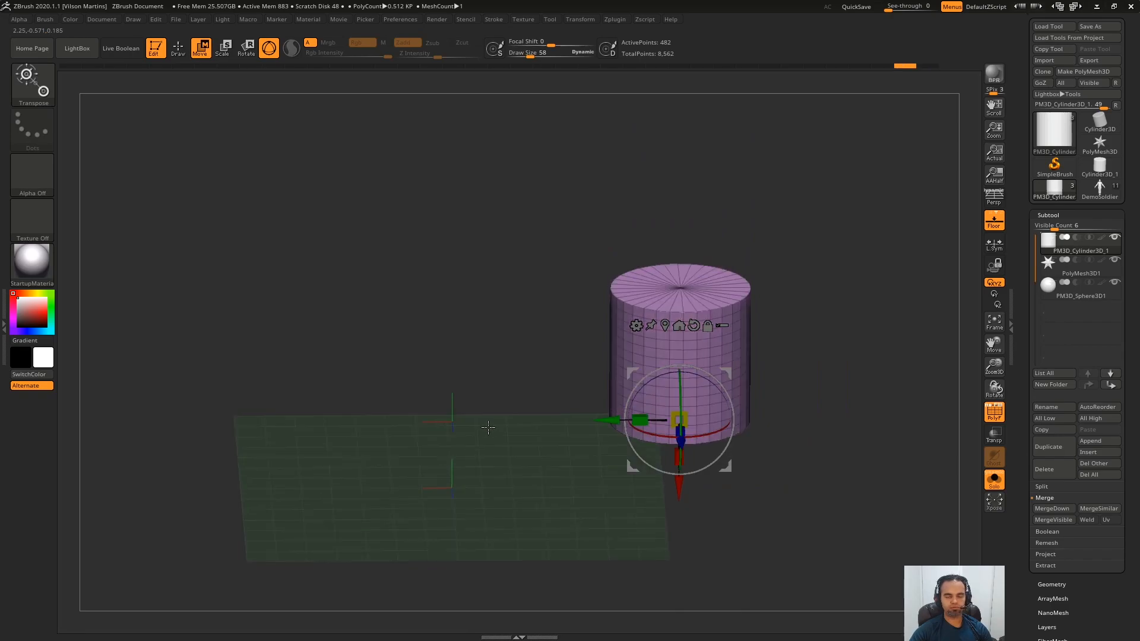
{"action": "left_click_drag", "start_coordinate": [518, 350], "coordinate": [505, 372], "text": "shift"}
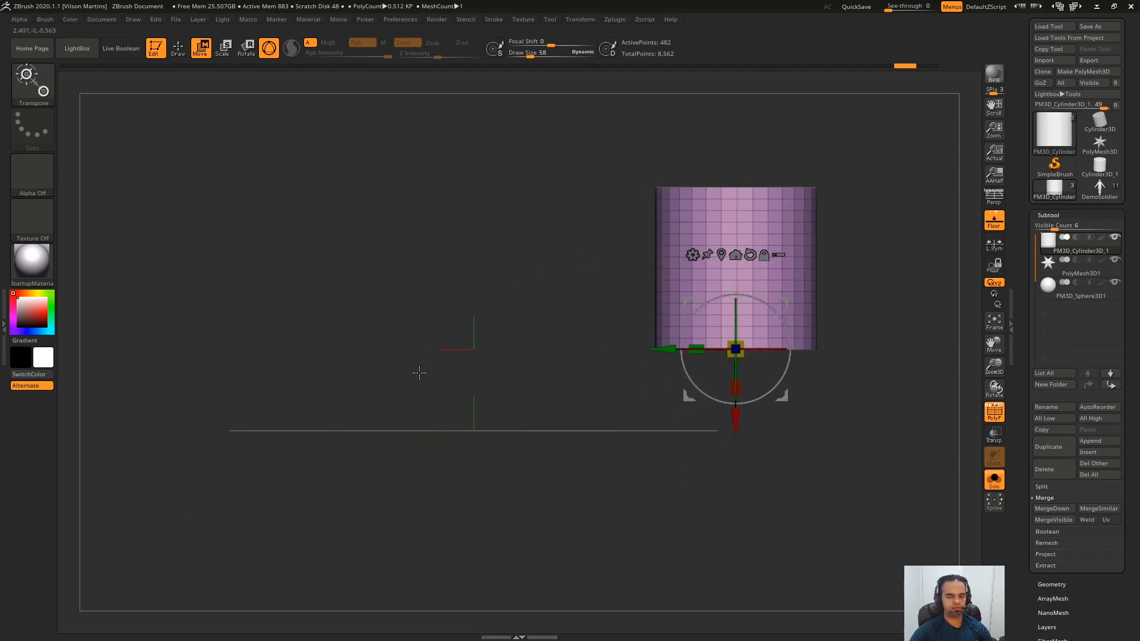
Step: Select the sphere subtool and raise it with the gizmo, and raise the star subtool the same way
{"action": "left_click", "coordinate": [1080, 290]}
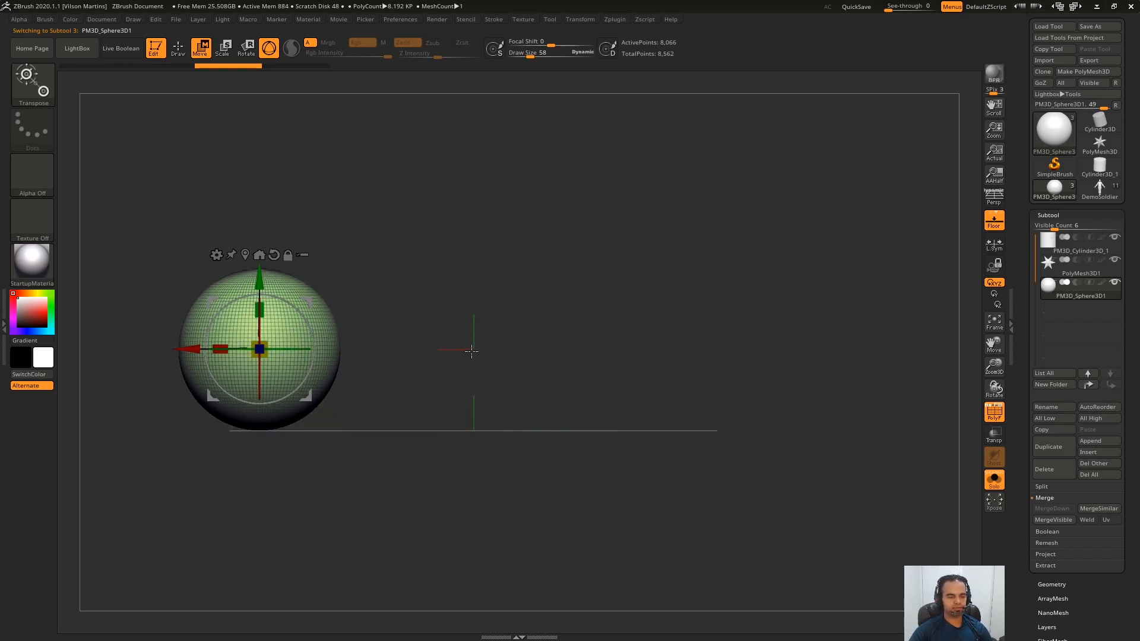
{"action": "left_click_drag", "start_coordinate": [259, 279], "coordinate": [259, 101]}
{"action": "key", "text": "Up"}
{"action": "left_click_drag", "start_coordinate": [700, 269], "coordinate": [700, 149]}
{"action": "left_click_drag", "start_coordinate": [517, 389], "coordinate": [554, 353]}
Step: Return to the sphere subtool and adjust its height, with the gizmo snapped to the sphere's top
{"action": "key", "text": "Down"}
{"action": "left_click_drag", "start_coordinate": [448, 300], "coordinate": [502, 320], "text": "alt"}
{"action": "left_click_drag", "start_coordinate": [333, 170], "coordinate": [331, 303]}
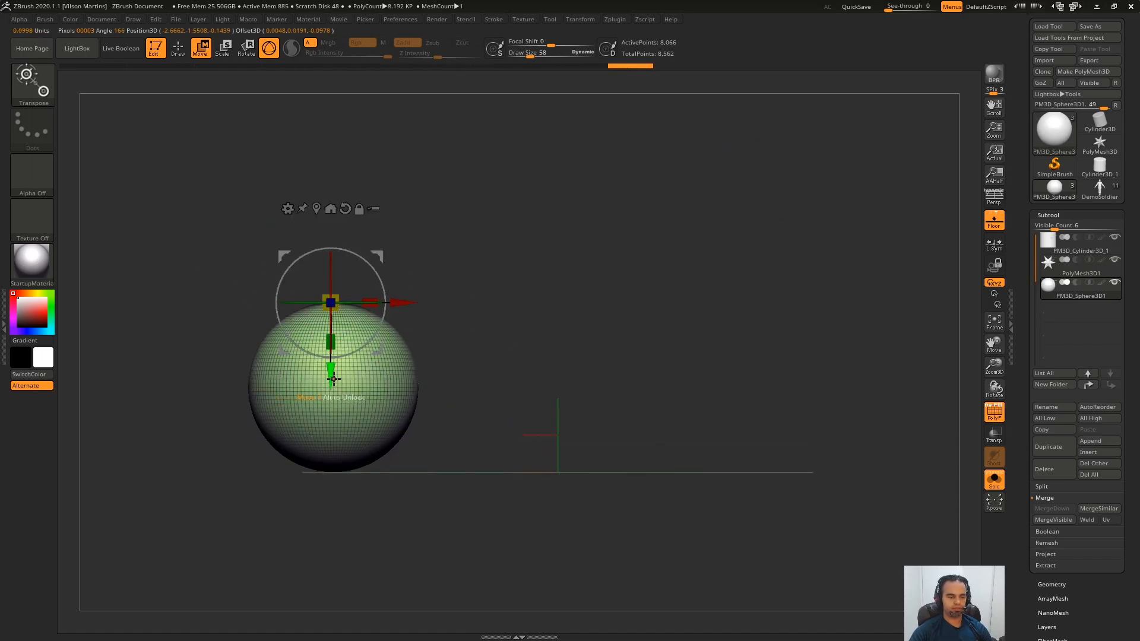
{"action": "left_click_drag", "start_coordinate": [558, 442], "coordinate": [561, 424]}
{"action": "left_click_drag", "start_coordinate": [547, 464], "coordinate": [545, 462], "text": "shift"}
{"action": "left_click_drag", "start_coordinate": [329, 414], "coordinate": [329, 324]}
{"action": "left_click_drag", "start_coordinate": [517, 253], "coordinate": [514, 279], "text": "alt"}
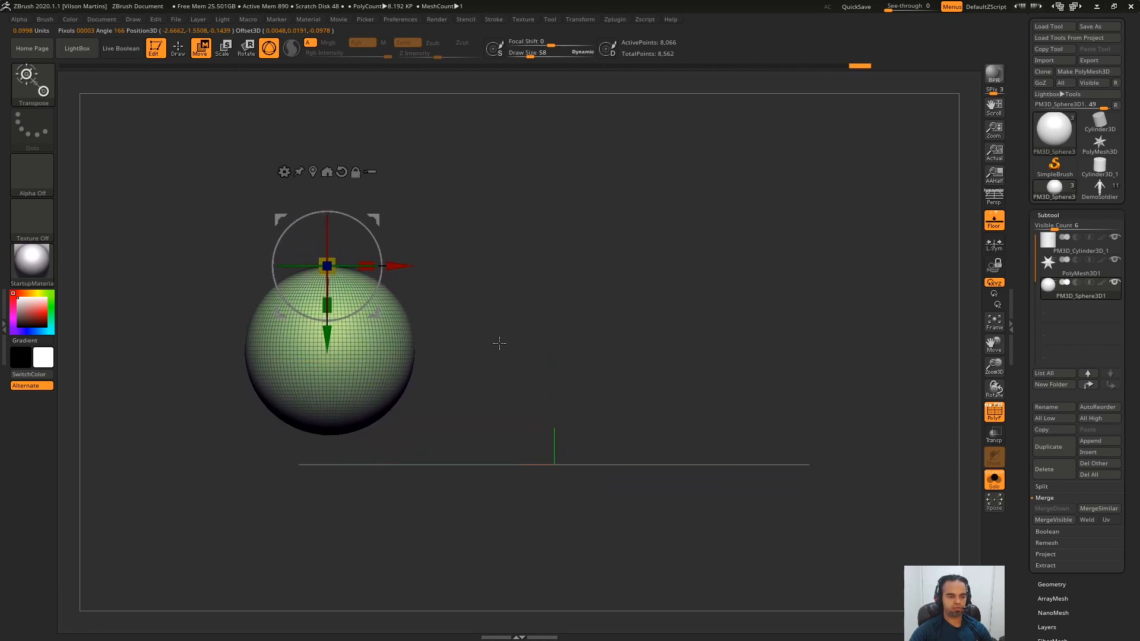
{"action": "left_click_drag", "start_coordinate": [499, 342], "coordinate": [495, 289]}
Step: Send the unlocked gizmo to the world origin and recentre it on the sphere's unmasked mesh
{"action": "left_click", "coordinate": [330, 260]}
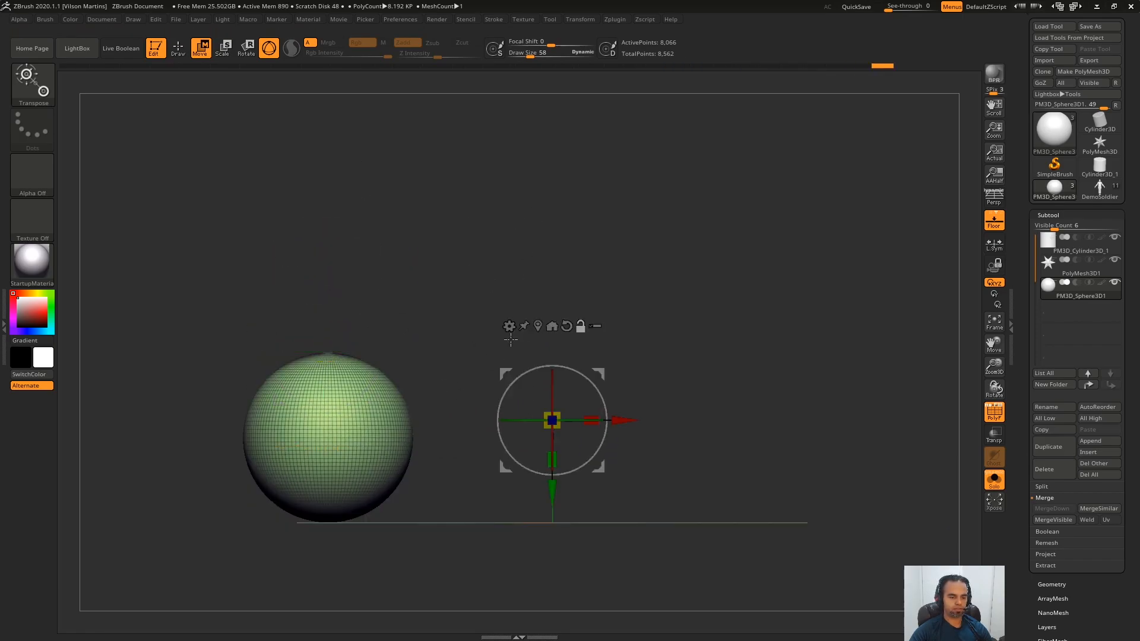
{"action": "left_click", "coordinate": [538, 326]}
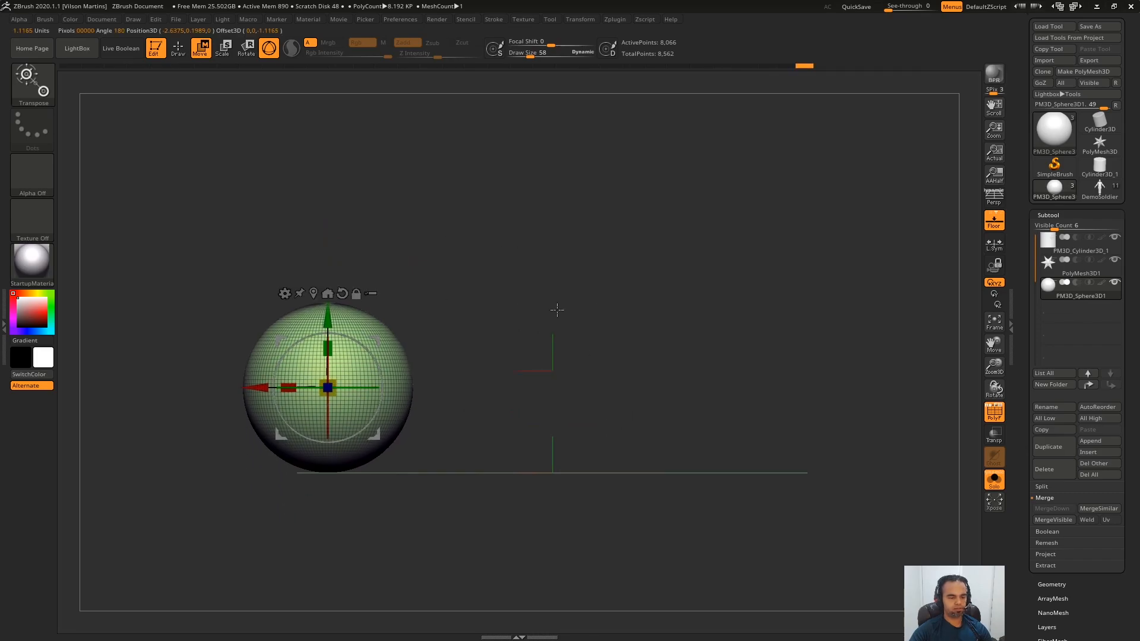
{"action": "left_click_drag", "start_coordinate": [579, 298], "coordinate": [565, 380]}
Step: Switch to the cylinder subtool and home it to the world origin by its base-centred gizmo
{"action": "key", "text": "Up"}
{"action": "key", "text": "Up"}
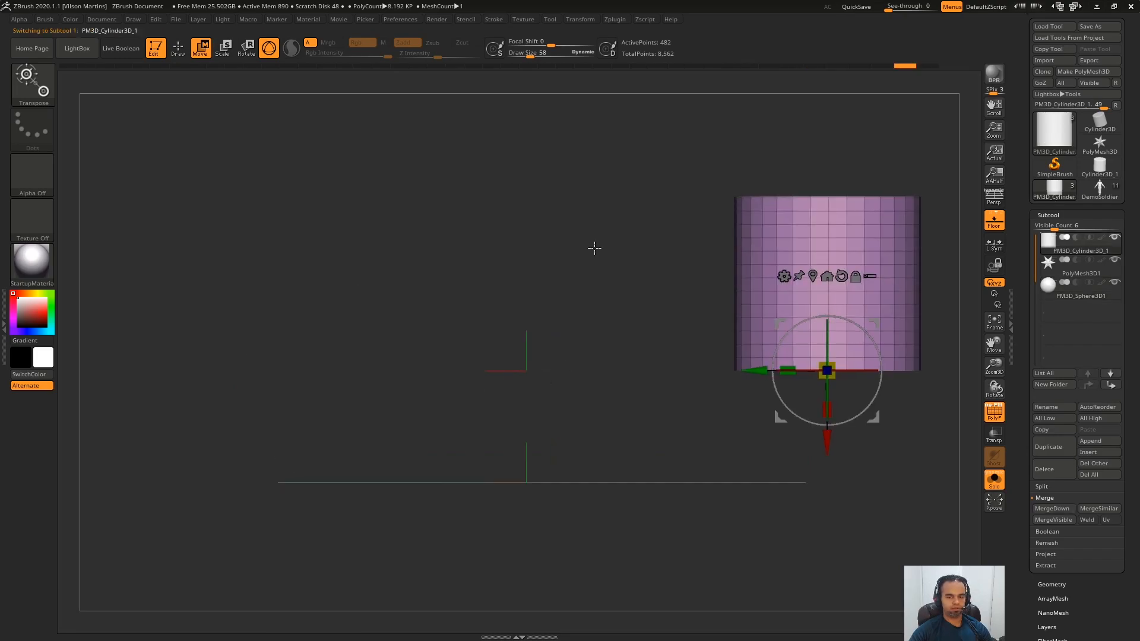
{"action": "left_click", "coordinate": [831, 280]}
{"action": "left_click_drag", "start_coordinate": [666, 233], "coordinate": [621, 386], "text": "alt"}
{"action": "right_click_drag", "start_coordinate": [756, 343], "coordinate": [634, 287], "text": "ctrl"}
{"action": "right_click_drag", "start_coordinate": [483, 338], "coordinate": [539, 354], "text": "ctrl"}
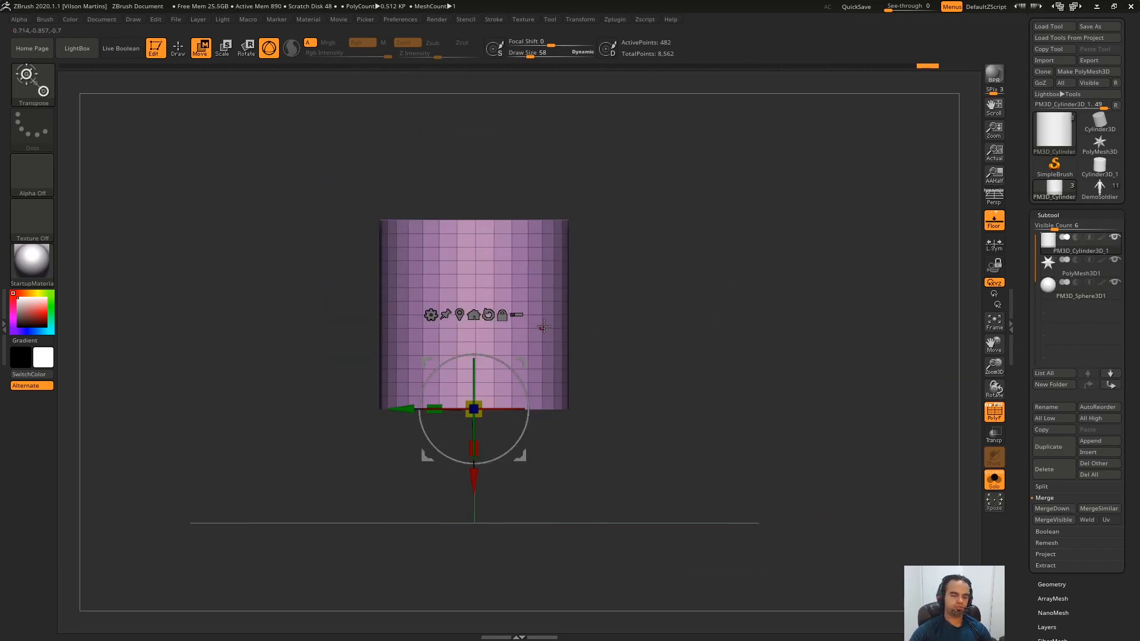
Step: Offset the unlocked gizmo above and beside the cylinder, home the mesh from there, and undo the homing
{"action": "left_click_drag", "start_coordinate": [526, 365], "coordinate": [781, 94]}
{"action": "left_click_drag", "start_coordinate": [811, 252], "coordinate": [805, 202], "text": "alt"}
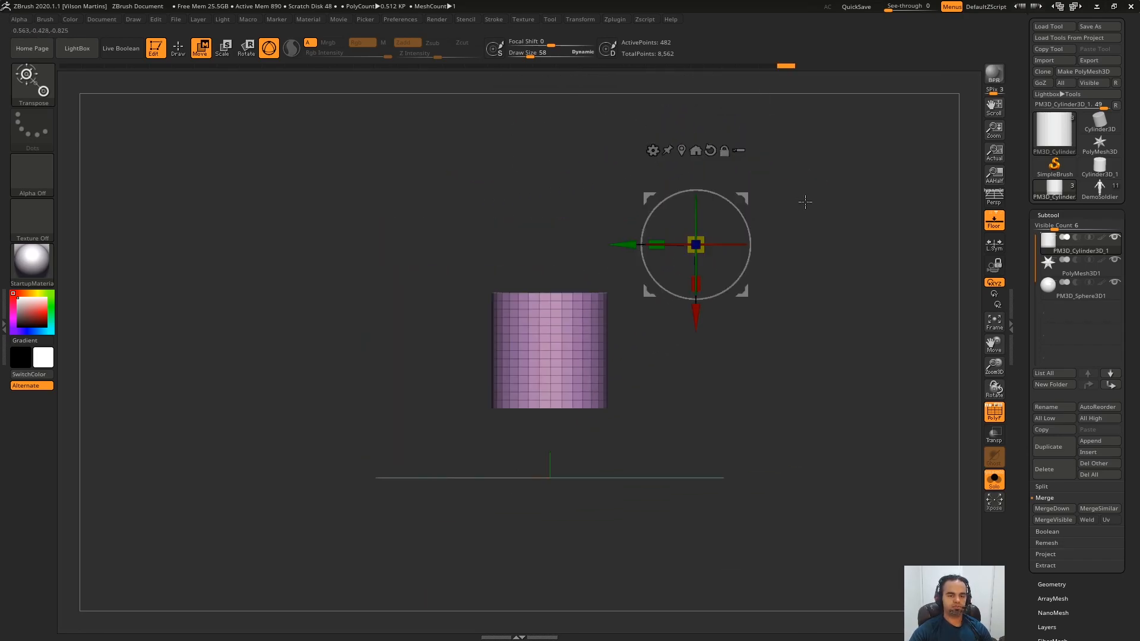
{"action": "left_click", "coordinate": [696, 150]}
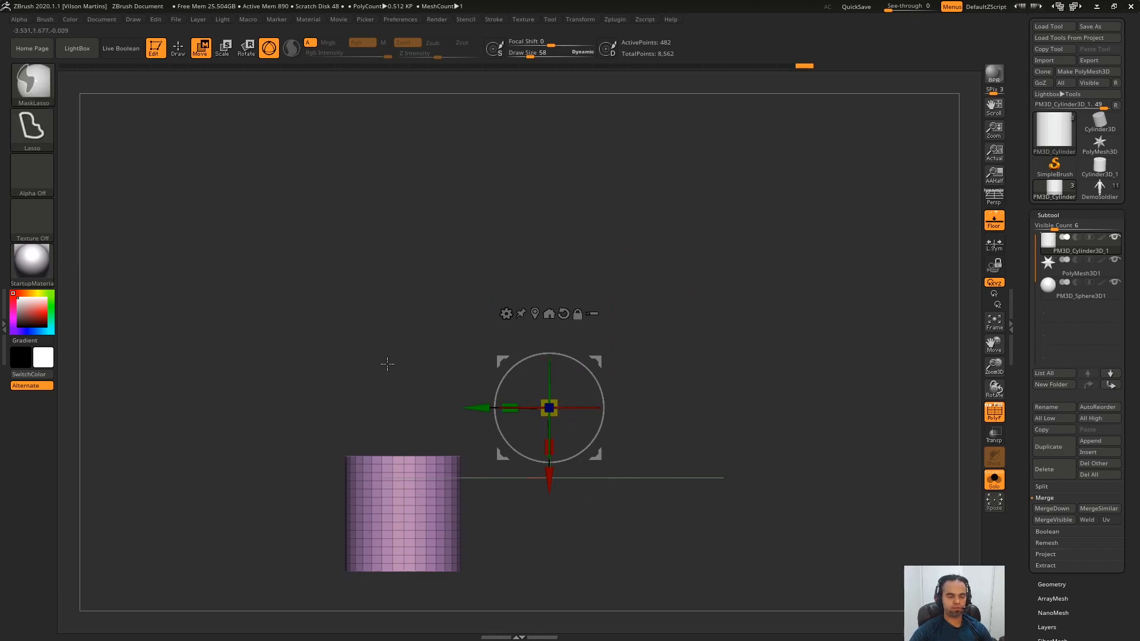
{"action": "key", "text": "ctrl+z"}
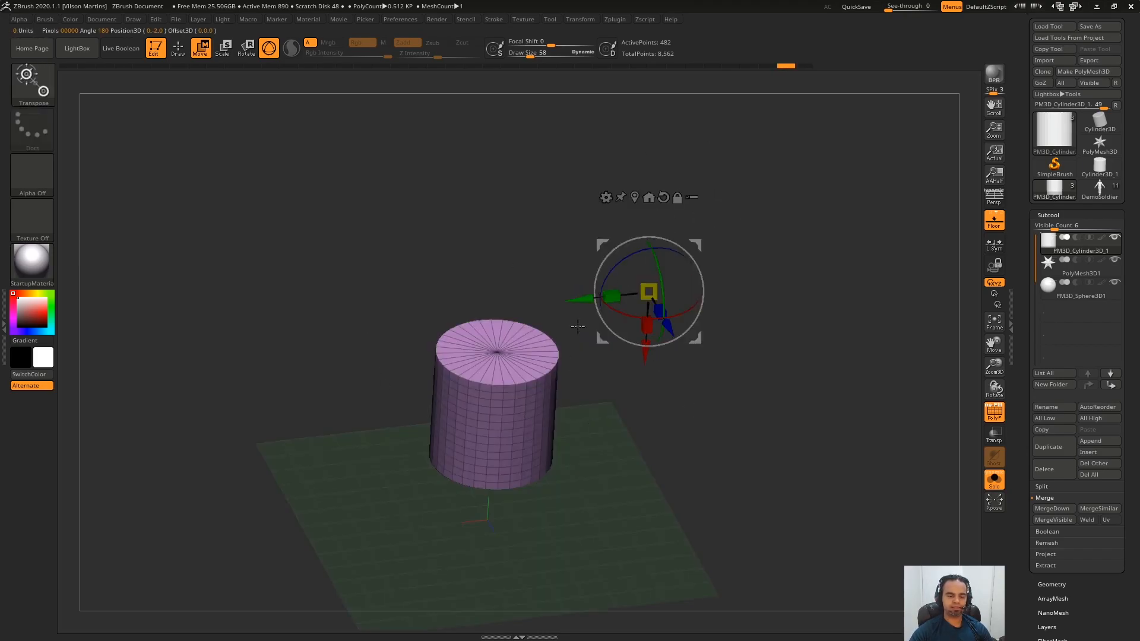
Step: Snap the gizmo to the centre of the cylinder's base cap and move the cylinder up and sideways
{"action": "right_click_drag", "start_coordinate": [497, 427], "coordinate": [463, 324]}
{"action": "right_click_drag", "start_coordinate": [429, 484], "coordinate": [486, 379], "text": "alt"}
{"action": "left_click", "coordinate": [485, 369], "text": "alt"}
{"action": "right_click_drag", "start_coordinate": [738, 394], "coordinate": [732, 424], "text": "shift"}
{"action": "left_click_drag", "start_coordinate": [534, 351], "coordinate": [897, 108]}
{"action": "right_click_drag", "start_coordinate": [481, 504], "coordinate": [498, 450], "text": "alt"}
{"action": "right_click_drag", "start_coordinate": [499, 450], "coordinate": [501, 417], "text": "ctrl"}
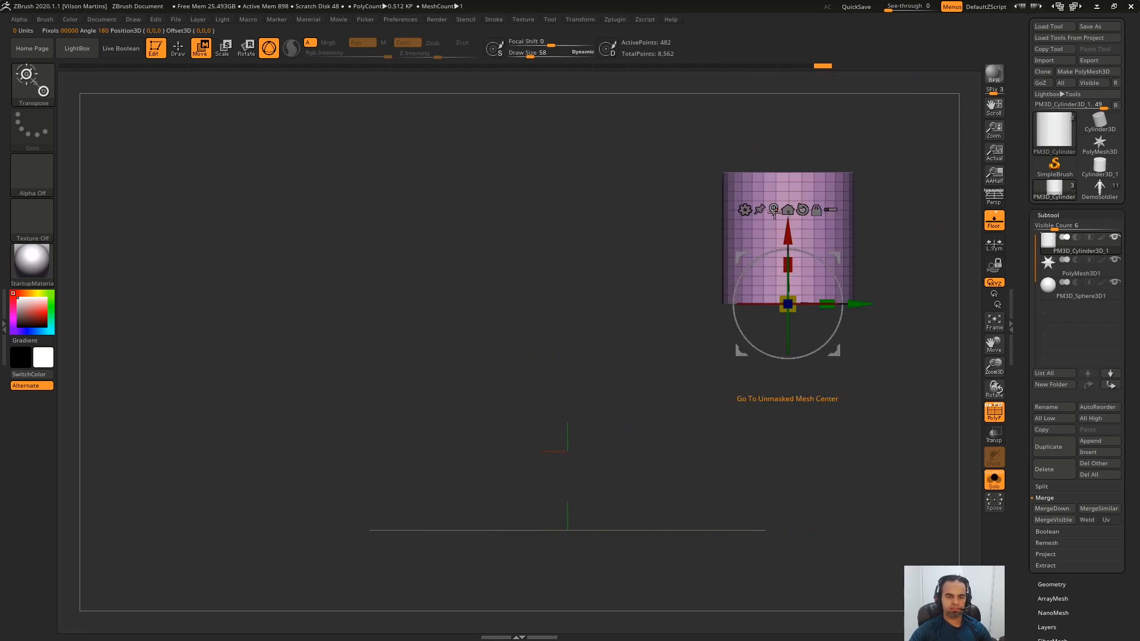
Step: Home the displaced cylinder so that its base centre sits at the world origin
{"action": "left_click", "coordinate": [787, 211]}
{"action": "right_click_drag", "start_coordinate": [651, 346], "coordinate": [661, 234], "text": "alt"}
{"action": "right_click_drag", "start_coordinate": [703, 265], "coordinate": [648, 336], "text": "ctrl"}
{"action": "right_click_drag", "start_coordinate": [635, 272], "coordinate": [621, 320], "text": "alt"}
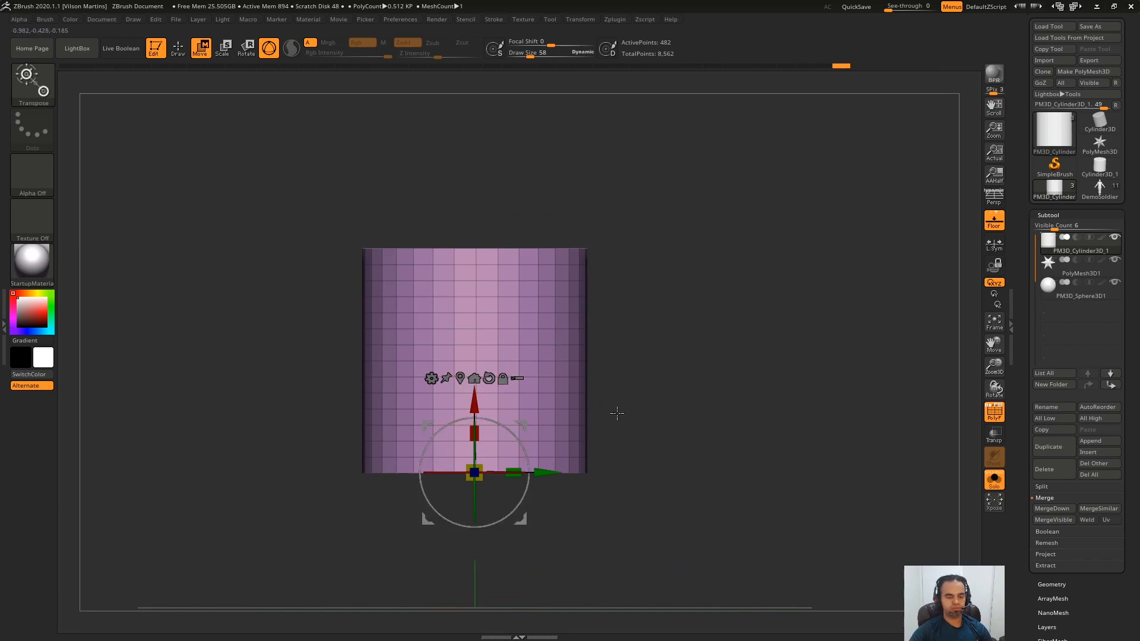
{"action": "right_click_drag", "start_coordinate": [667, 269], "coordinate": [659, 287], "text": "alt"}
{"action": "right_click_drag", "start_coordinate": [595, 375], "coordinate": [594, 363]}
{"action": "right_click_drag", "start_coordinate": [639, 291], "coordinate": [641, 303], "text": "shift"}
Step: Recentre the gizmo from the cylinder's base to the middle of its mesh in a side view
{"action": "right_click_drag", "start_coordinate": [658, 227], "coordinate": [414, 326]}
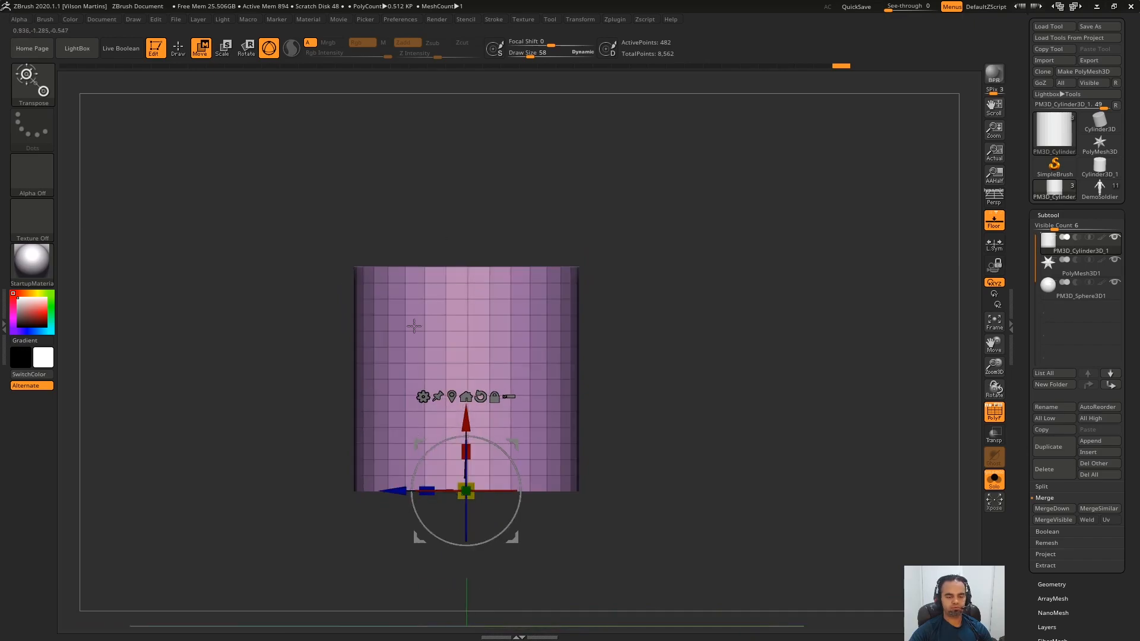
{"action": "left_click", "coordinate": [466, 397]}
{"action": "right_click_drag", "start_coordinate": [571, 382], "coordinate": [536, 357], "text": "shift"}
{"action": "right_click_drag", "start_coordinate": [584, 241], "coordinate": [647, 279]}
{"action": "right_click_drag", "start_coordinate": [647, 288], "coordinate": [678, 301], "text": "alt"}
Step: Mask the cylinder's upper side and recentre the gizmo on the unmasked mesh before and after inverting the mask
{"action": "left_click_drag", "start_coordinate": [606, 324], "coordinate": [766, 175], "text": "ctrl"}
{"action": "mouse_move", "coordinate": [670, 173]}
{"action": "left_mouse_down", "text": "ctrl"}
{"action": "mouse_move", "coordinate": [518, 186]}
{"action": "mouse_move", "coordinate": [618, 432]}
{"action": "left_mouse_up", "text": "ctrl"}
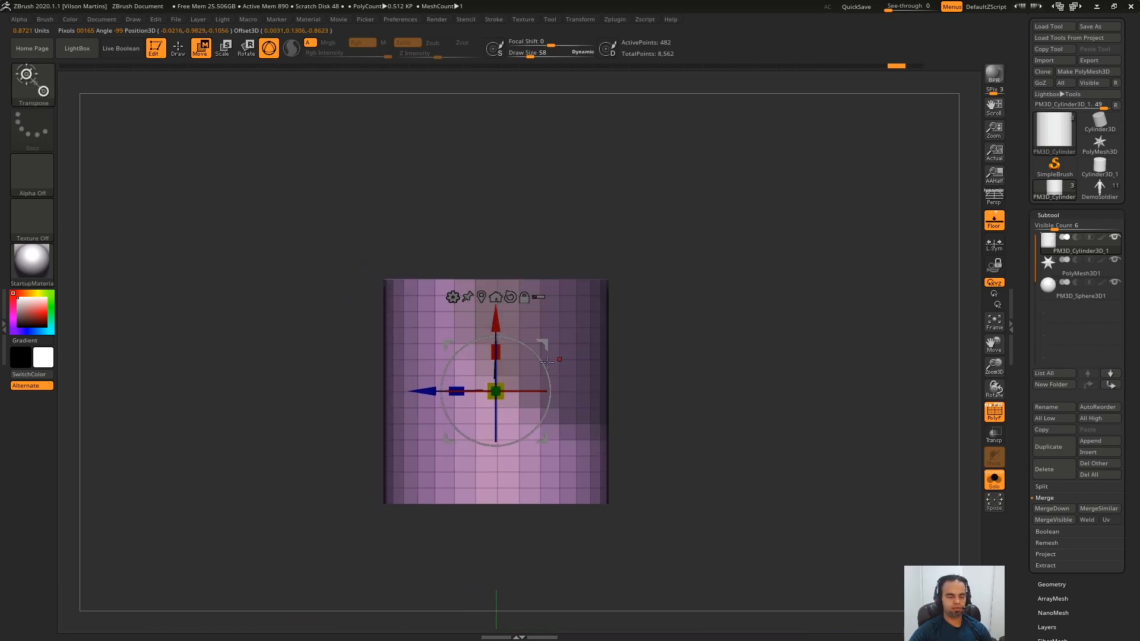
{"action": "left_click", "coordinate": [480, 296]}
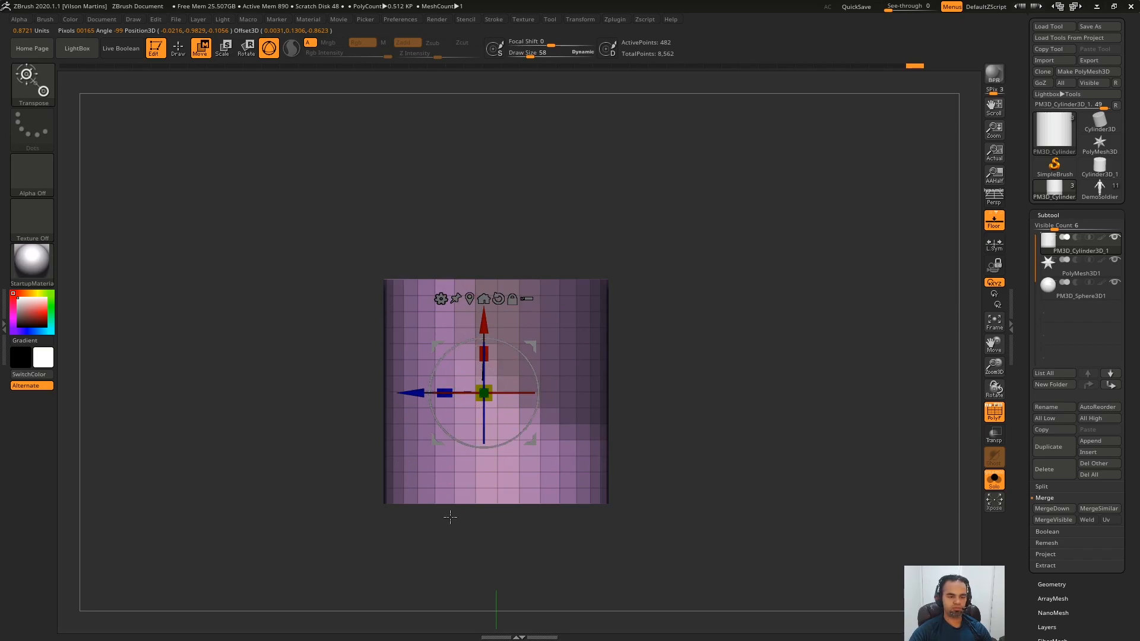
{"action": "left_click", "coordinate": [762, 378], "text": "ctrl"}
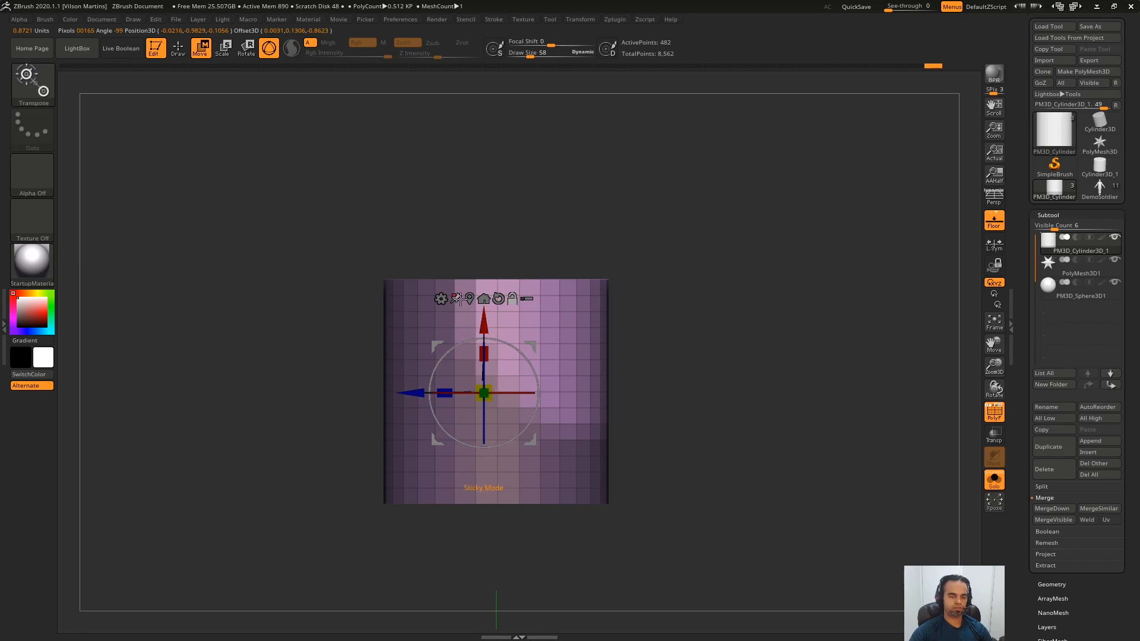
{"action": "left_click", "coordinate": [470, 299]}
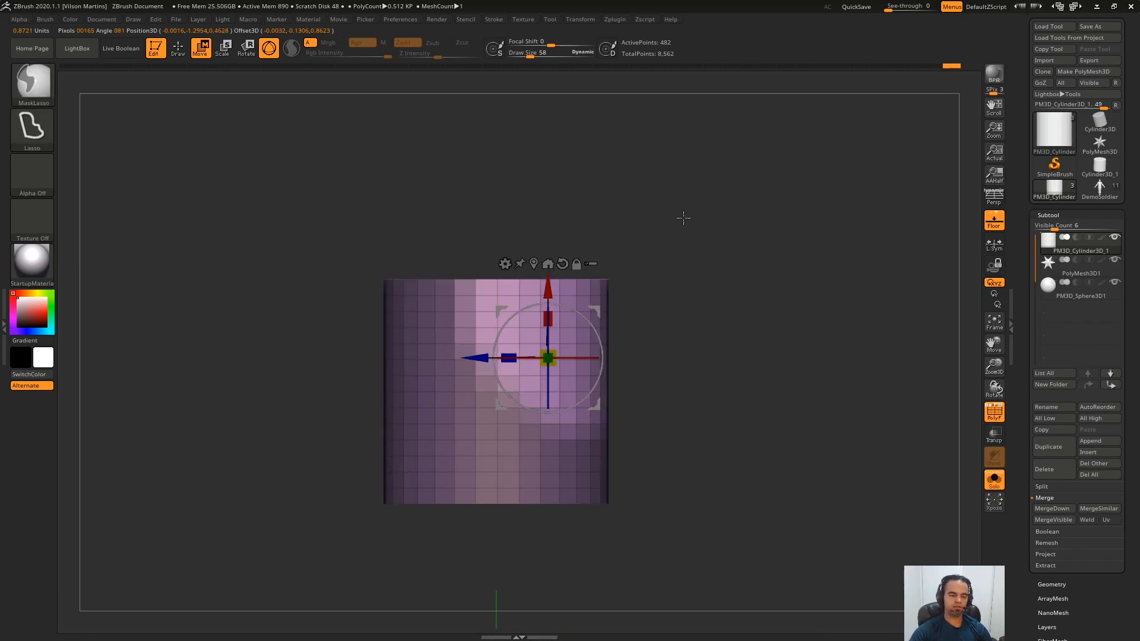
Step: Replace the mask with a soft one over the cylinder's lower part, and bring the gizmo back to its middle
{"action": "left_click_drag", "start_coordinate": [632, 273], "coordinate": [618, 257], "text": "ctrl"}
{"action": "left_click", "coordinate": [653, 261], "text": "alt"}
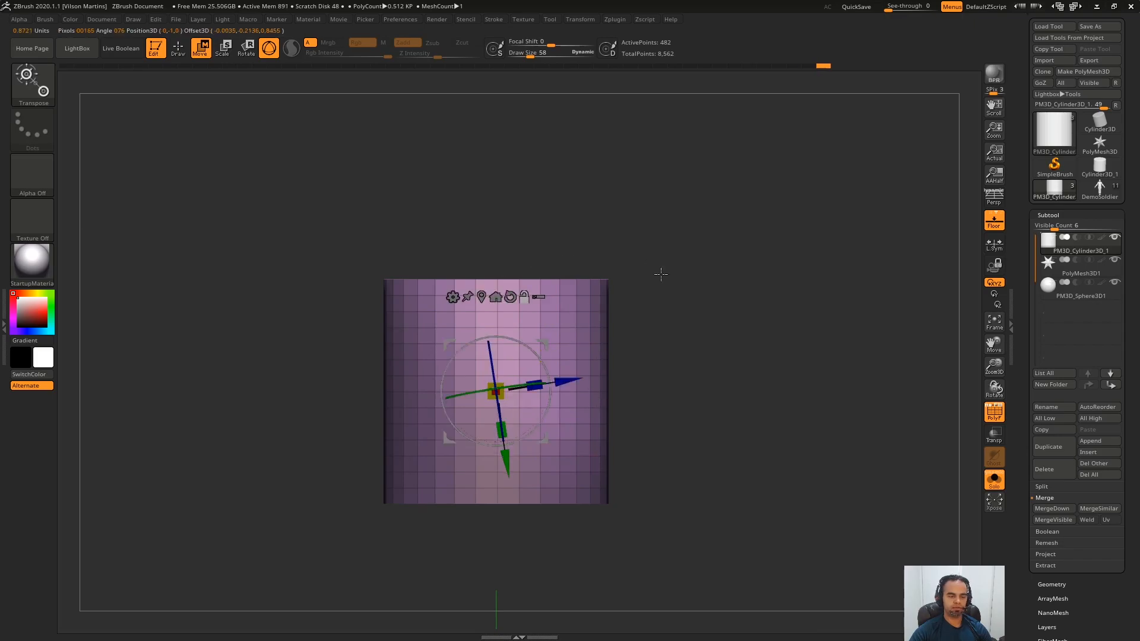
Step: Clear any mask on the cylinder and reset the mesh orientation so the tilted gizmo stands upright at its middle
{"action": "left_click_drag", "start_coordinate": [679, 294], "coordinate": [673, 261], "text": "alt"}
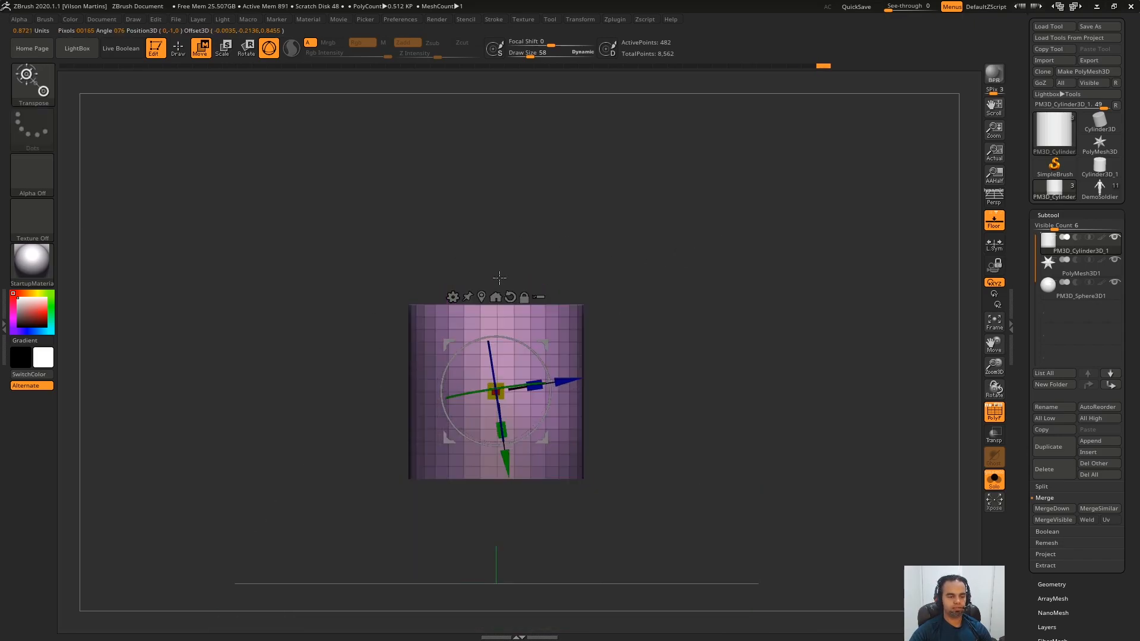
{"action": "left_click_drag", "start_coordinate": [641, 323], "coordinate": [593, 304], "text": "alt"}
{"action": "left_click_drag", "start_coordinate": [757, 226], "coordinate": [920, 434], "text": "ctrl"}
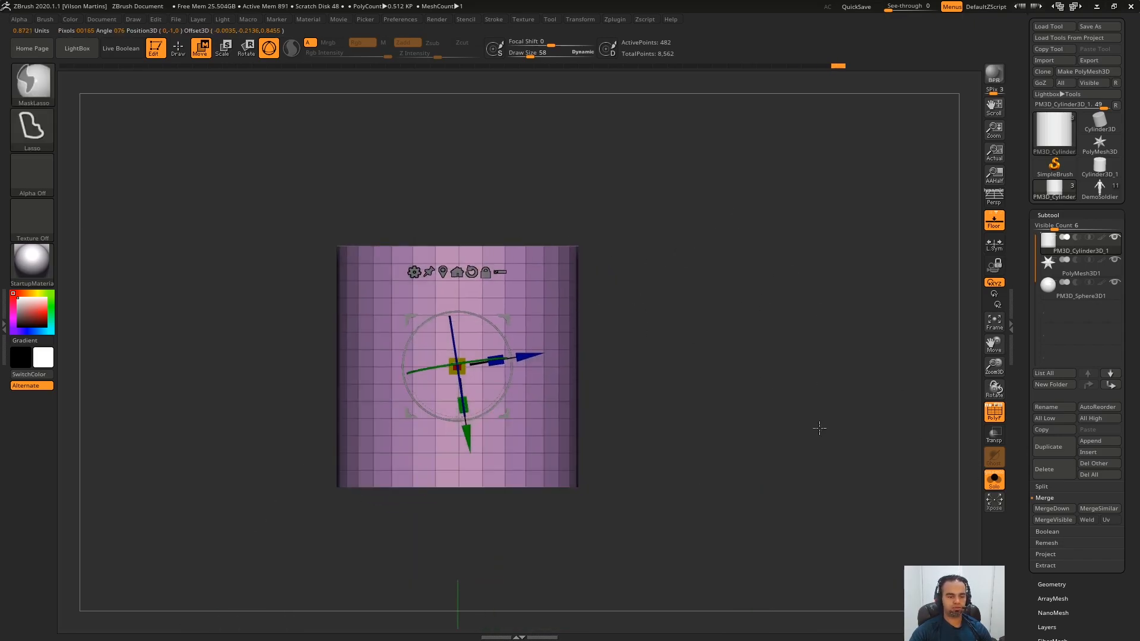
{"action": "left_click_drag", "start_coordinate": [644, 249], "coordinate": [661, 271], "text": "alt"}
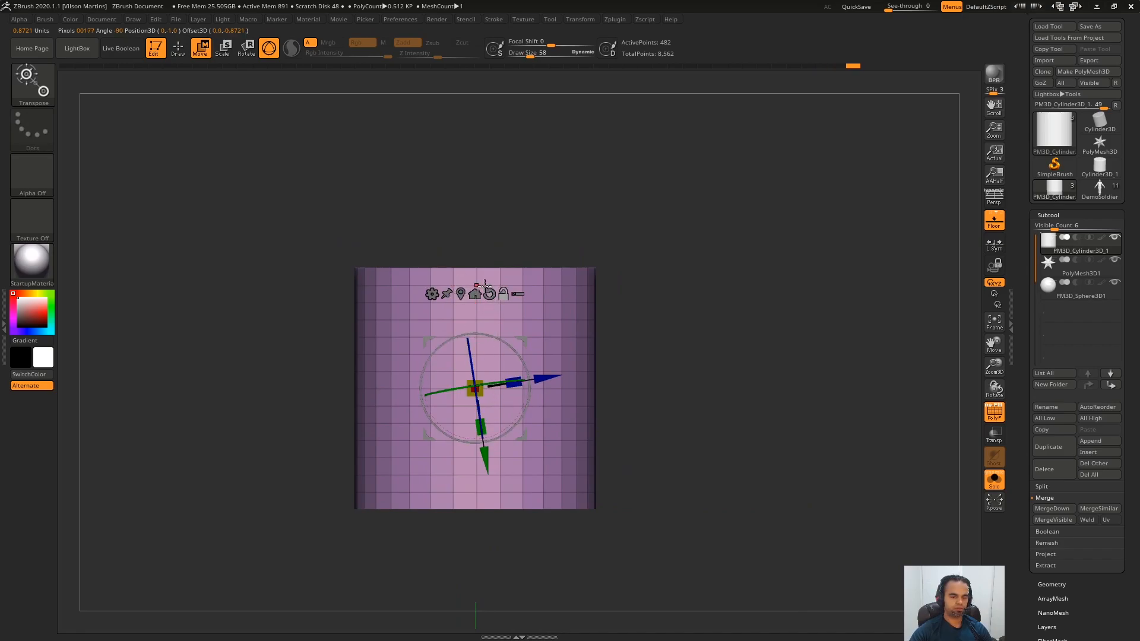
{"action": "right_click_drag", "start_coordinate": [470, 307], "coordinate": [483, 251], "text": "alt"}
{"action": "left_click", "coordinate": [507, 240]}
{"action": "right_click_drag", "start_coordinate": [630, 263], "coordinate": [695, 297], "text": "ctrl"}
{"action": "right_click_drag", "start_coordinate": [694, 297], "coordinate": [714, 241]}
{"action": "right_click_drag", "start_coordinate": [597, 224], "coordinate": [589, 301], "text": "alt"}
{"action": "right_click_drag", "start_coordinate": [671, 282], "coordinate": [634, 234], "text": "ctrl"}
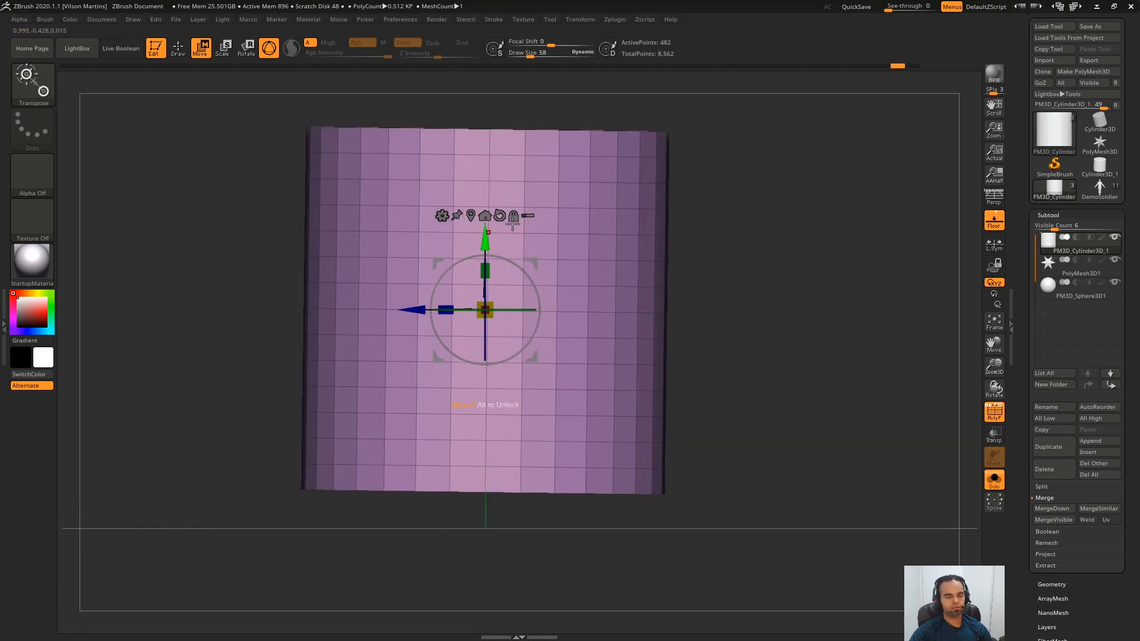
Step: Try rotating the cylinder and moving it in the screen plane with the gizmo, and undo both transforms
{"action": "left_click_drag", "start_coordinate": [522, 262], "coordinate": [456, 322]}
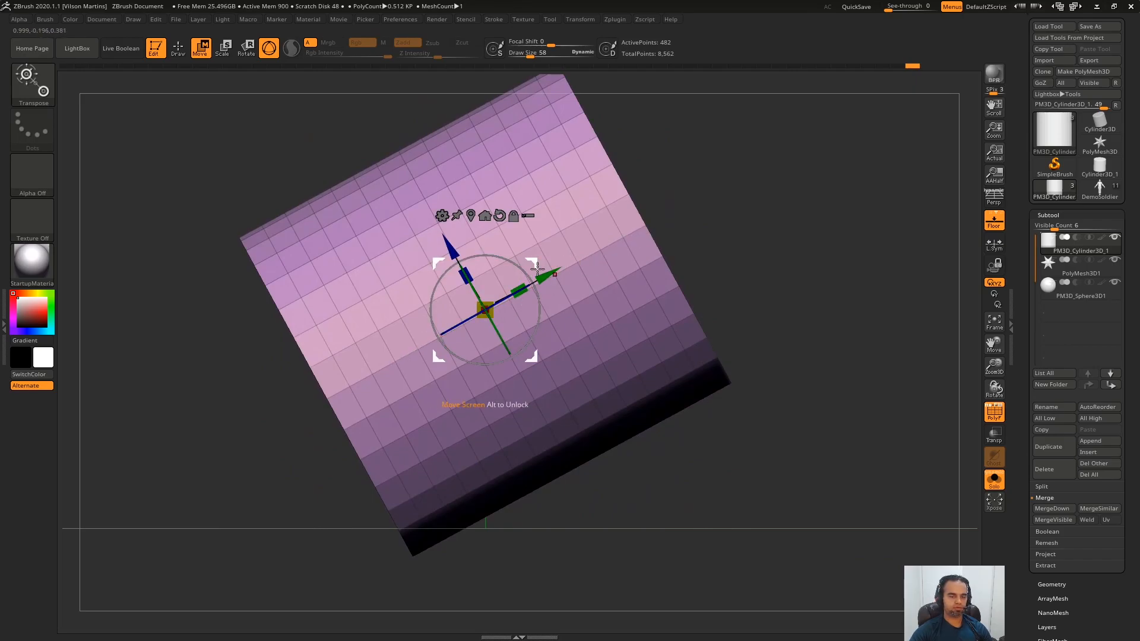
{"action": "left_click_drag", "start_coordinate": [532, 263], "coordinate": [725, 124]}
{"action": "right_click_drag", "start_coordinate": [793, 413], "coordinate": [781, 445], "text": "alt"}
{"action": "key", "text": "f"}
{"action": "key", "text": "ctrl+z"}
{"action": "key", "text": "ctrl+z"}
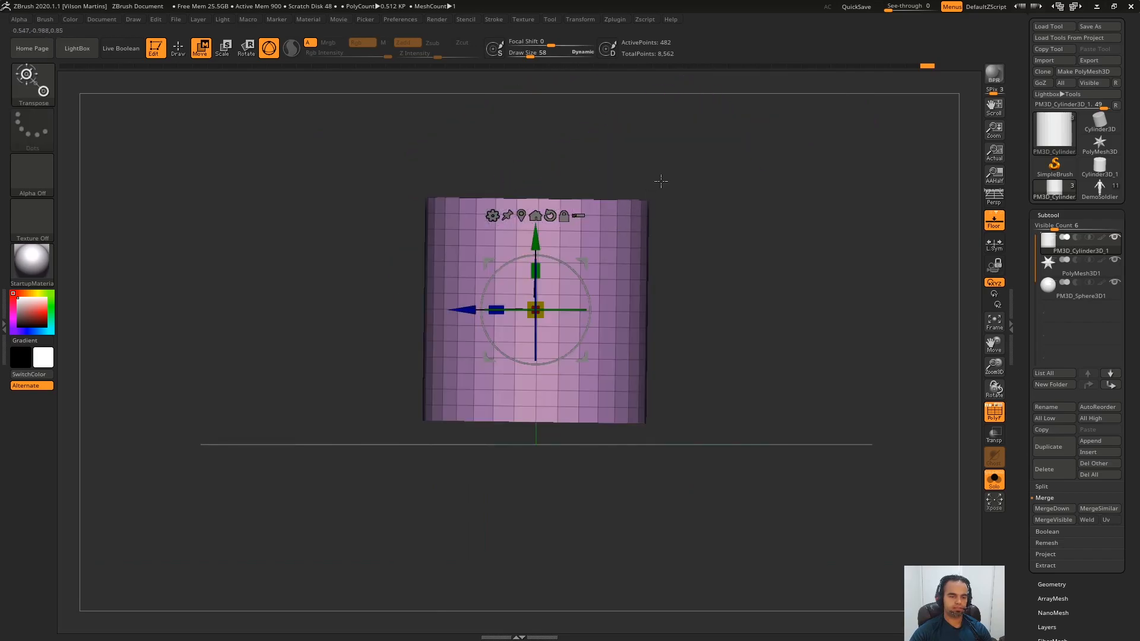
Step: Use Sticky Mode to repeatedly move and rotate the cylinder while the gizmo stays in place
{"action": "key", "text": "f"}
{"action": "right_click_drag", "start_coordinate": [783, 267], "coordinate": [699, 303], "text": "ctrl"}
{"action": "left_click_drag", "start_coordinate": [516, 336], "coordinate": [775, 192]}
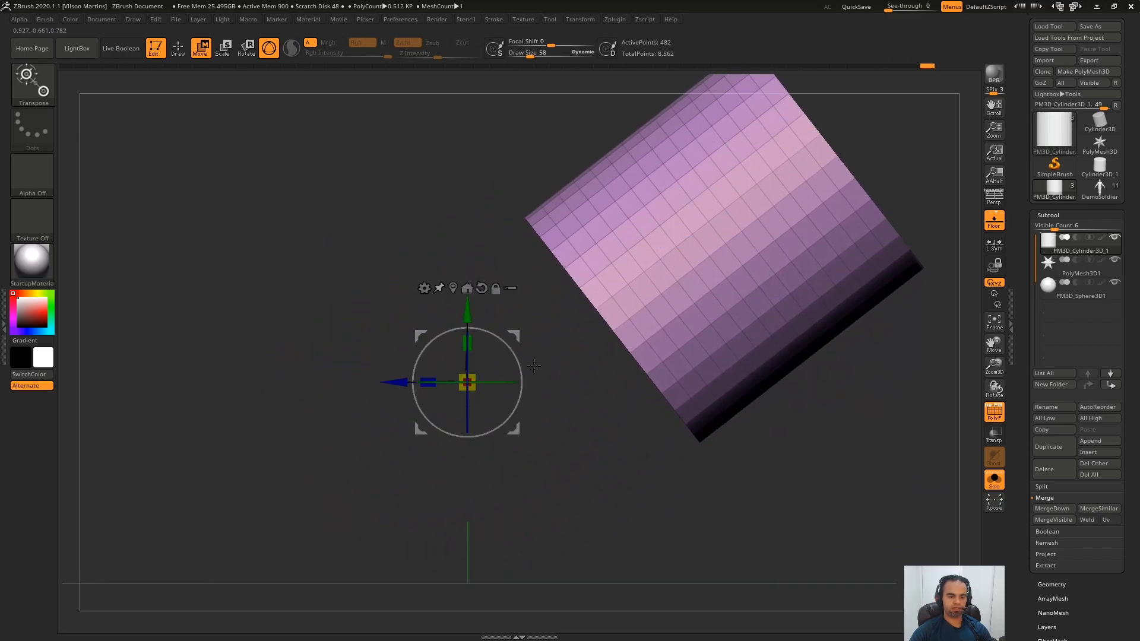
{"action": "left_click_drag", "start_coordinate": [520, 361], "coordinate": [654, 433]}
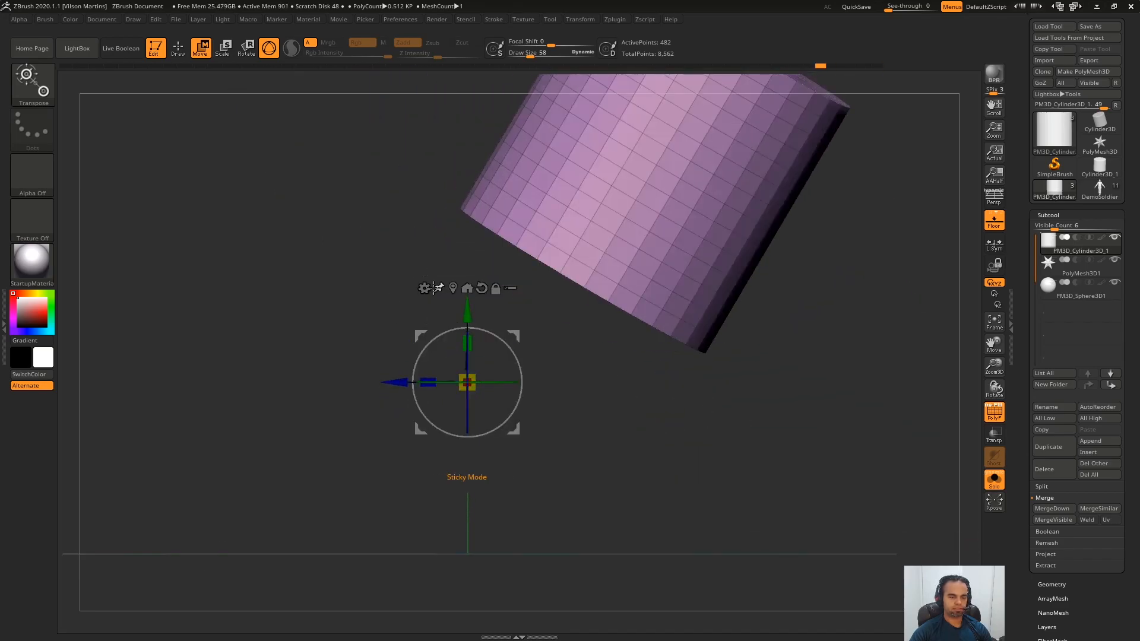
{"action": "left_click_drag", "start_coordinate": [546, 373], "coordinate": [456, 275], "text": "alt"}
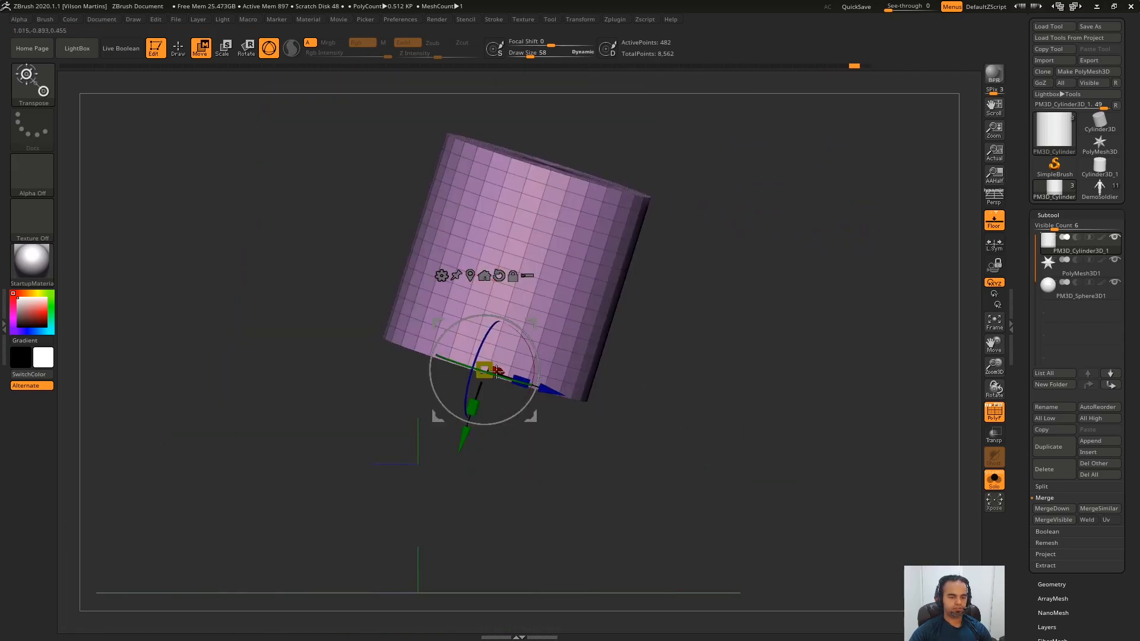
Step: Reset the tilted cylinder's mesh orientation using the gizmo placed at its end face
{"action": "left_click", "coordinate": [498, 276]}
{"action": "key", "text": "ctrl+z"}
{"action": "left_click", "coordinate": [499, 276]}
{"action": "left_click_drag", "start_coordinate": [688, 354], "coordinate": [695, 271], "text": "alt"}
{"action": "left_click", "coordinate": [486, 210]}
{"action": "key", "text": "q"}
{"action": "mouse_move", "coordinate": [647, 344]}
{"action": "left_mouse_down"}
{"action": "mouse_move", "coordinate": [697, 328]}
{"action": "mouse_move", "coordinate": [701, 249]}
{"action": "left_mouse_up"}
Step: Try small rotations of the upright cylinder around the gizmo at its top centre, undoing each attempt
{"action": "key", "text": "w"}
{"action": "left_click_drag", "start_coordinate": [684, 317], "coordinate": [668, 332], "text": "alt"}
{"action": "mouse_move", "coordinate": [612, 230]}
{"action": "left_mouse_down"}
{"action": "mouse_move", "coordinate": [651, 236]}
{"action": "mouse_move", "coordinate": [618, 277]}
{"action": "mouse_move", "coordinate": [621, 215]}
{"action": "mouse_move", "coordinate": [640, 256]}
{"action": "left_mouse_up"}
{"action": "left_click_drag", "start_coordinate": [515, 315], "coordinate": [480, 301]}
{"action": "key", "text": "ctrl+z"}
{"action": "mouse_move", "coordinate": [675, 285]}
{"action": "left_mouse_down"}
{"action": "mouse_move", "coordinate": [669, 318]}
{"action": "mouse_move", "coordinate": [648, 258]}
{"action": "left_mouse_up"}
{"action": "left_click_drag", "start_coordinate": [519, 336], "coordinate": [514, 360]}
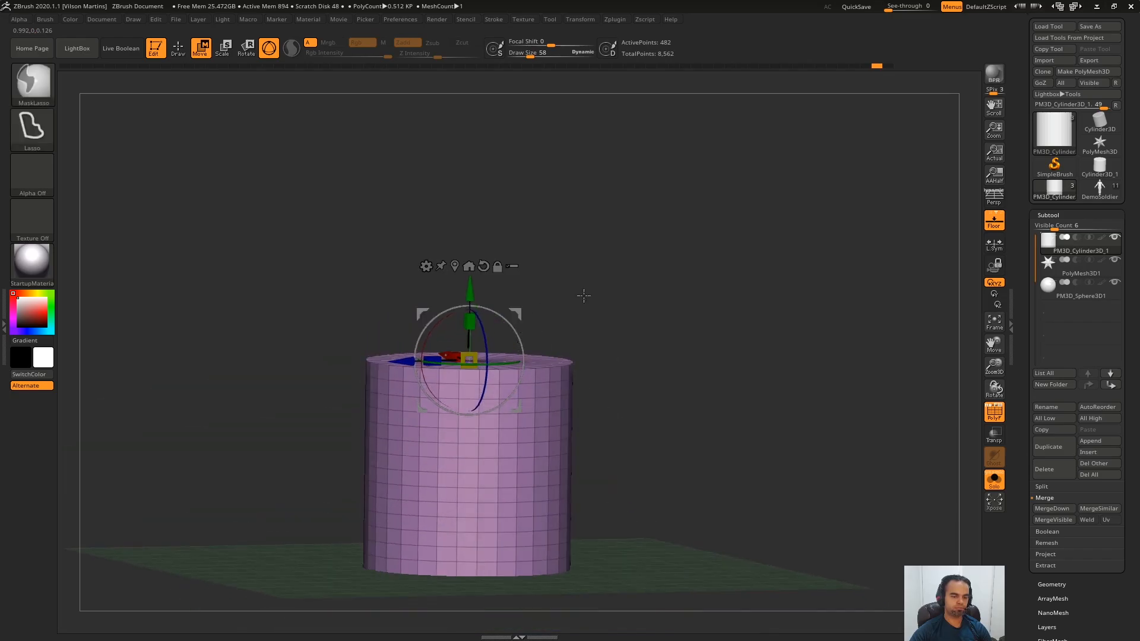
{"action": "key", "text": "ctrl+z"}
{"action": "mouse_move", "coordinate": [676, 257]}
{"action": "left_mouse_down", "text": "shift"}
{"action": "mouse_move", "coordinate": [683, 236]}
{"action": "mouse_move", "coordinate": [621, 343]}
{"action": "left_mouse_up", "text": "shift"}
{"action": "left_click_drag", "start_coordinate": [513, 337], "coordinate": [520, 348]}
{"action": "key", "text": "ctrl+z"}
Step: Examine the primitives and deformers offered in the gizmo's Transform Type list
{"action": "left_click_drag", "start_coordinate": [614, 244], "coordinate": [490, 188], "text": "alt"}
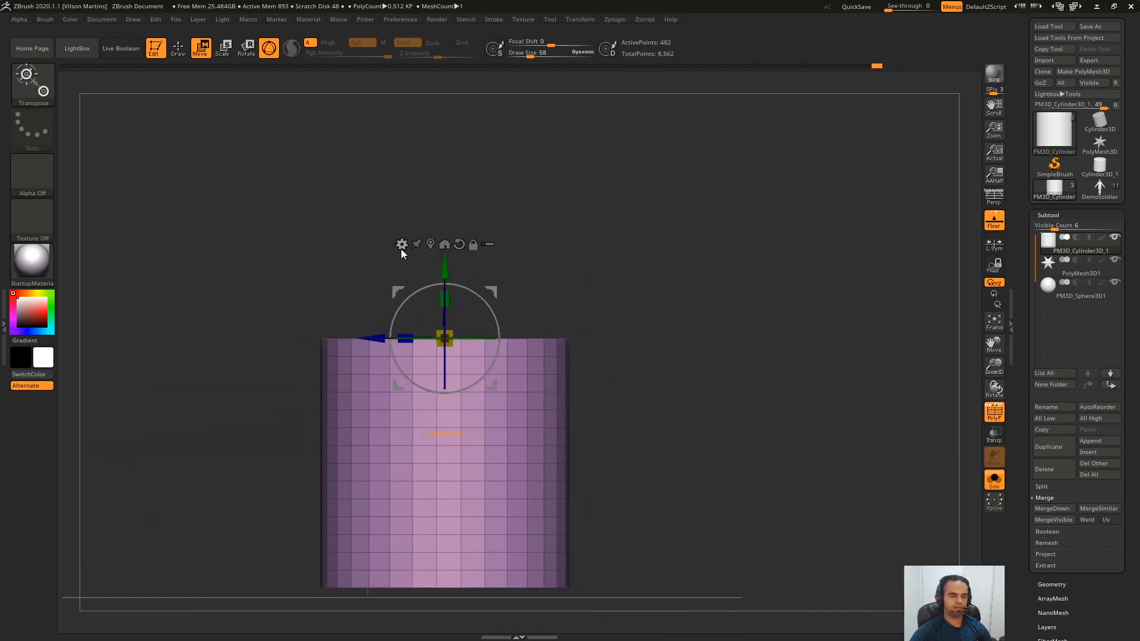
{"action": "left_click", "coordinate": [401, 246]}
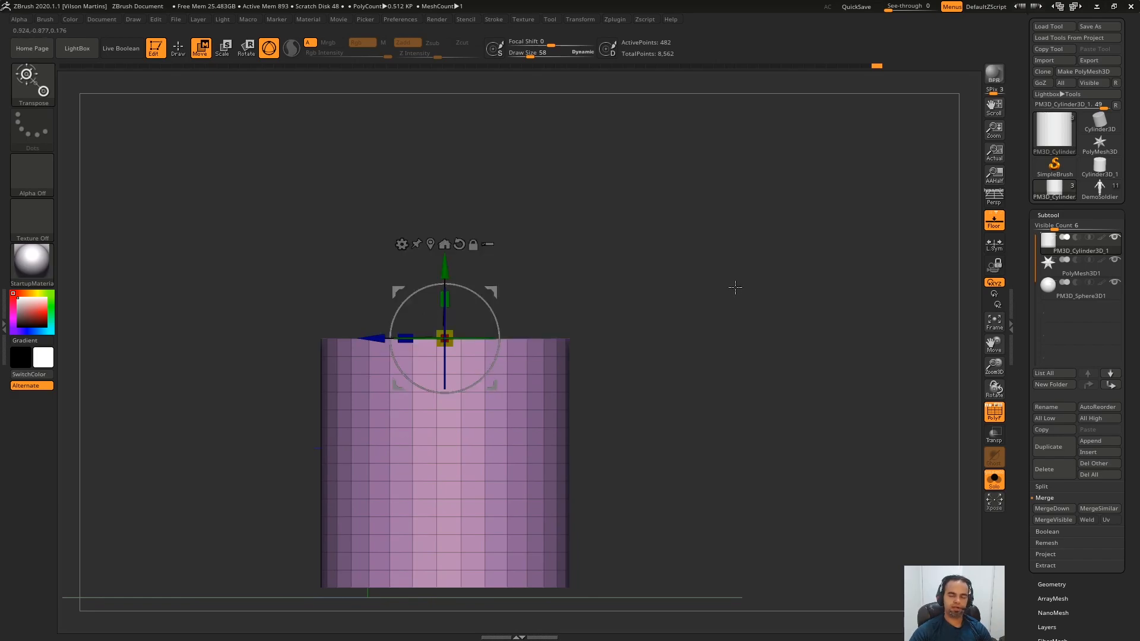
{"action": "left_click", "coordinate": [403, 246]}
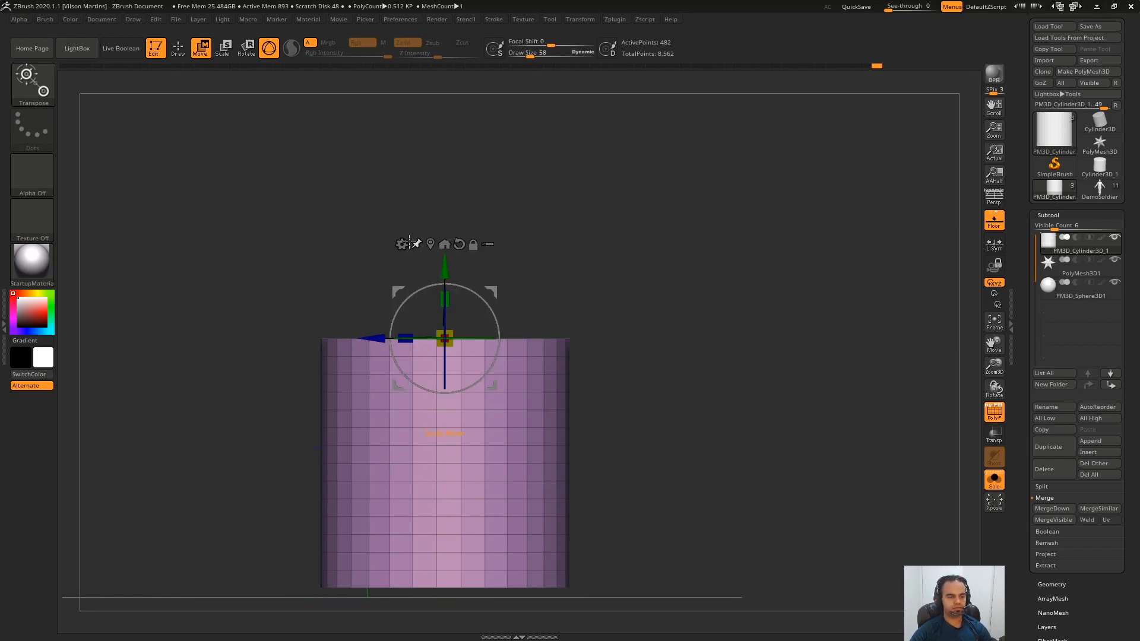
{"action": "left_click", "coordinate": [402, 244]}
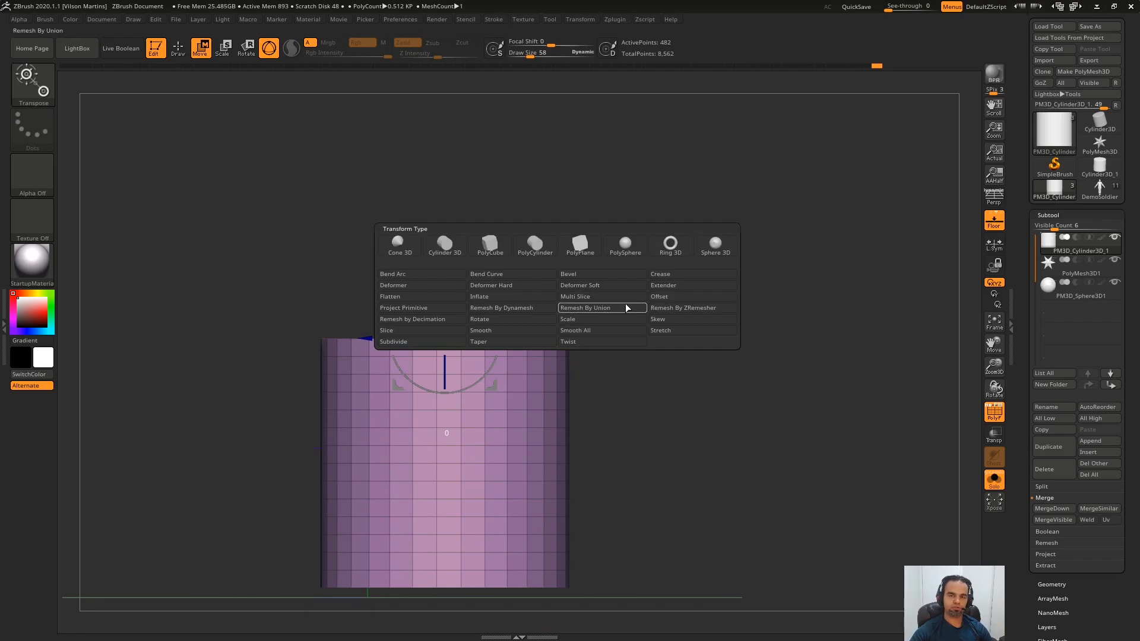
{"action": "left_click_drag", "start_coordinate": [641, 155], "coordinate": [649, 193]}
{"action": "left_click_drag", "start_coordinate": [593, 233], "coordinate": [659, 176], "text": "shift"}
{"action": "left_click_drag", "start_coordinate": [658, 175], "coordinate": [683, 209]}
{"action": "left_click_drag", "start_coordinate": [683, 209], "coordinate": [677, 238], "text": "alt"}
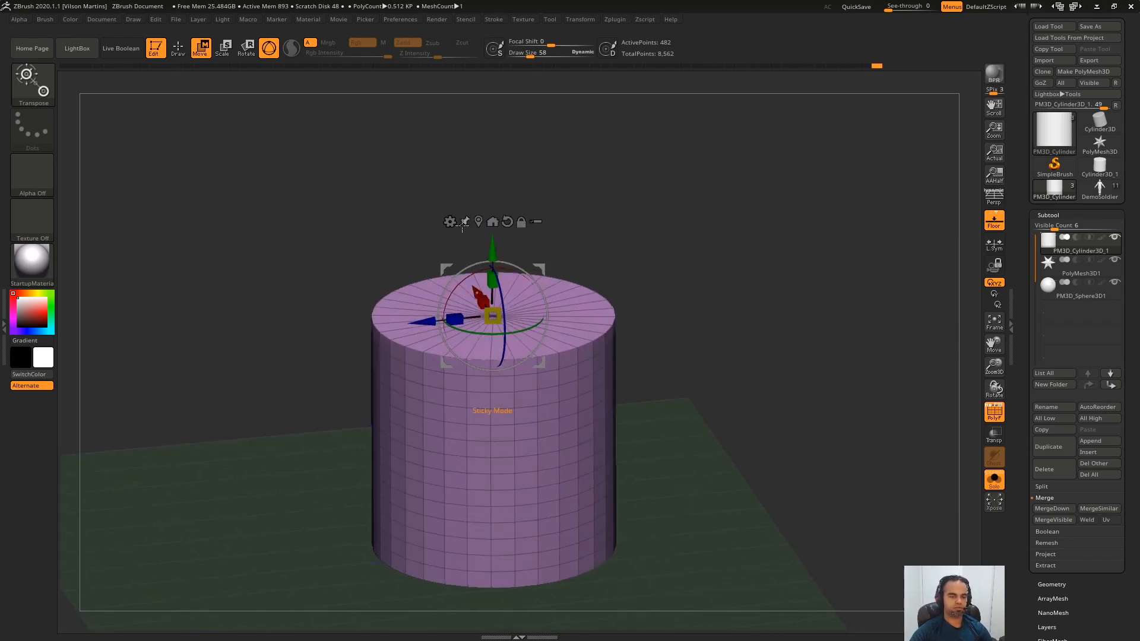
{"action": "left_click", "coordinate": [450, 221]}
{"action": "left_click_drag", "start_coordinate": [601, 190], "coordinate": [583, 187], "text": "alt"}
{"action": "left_click", "coordinate": [439, 229]}
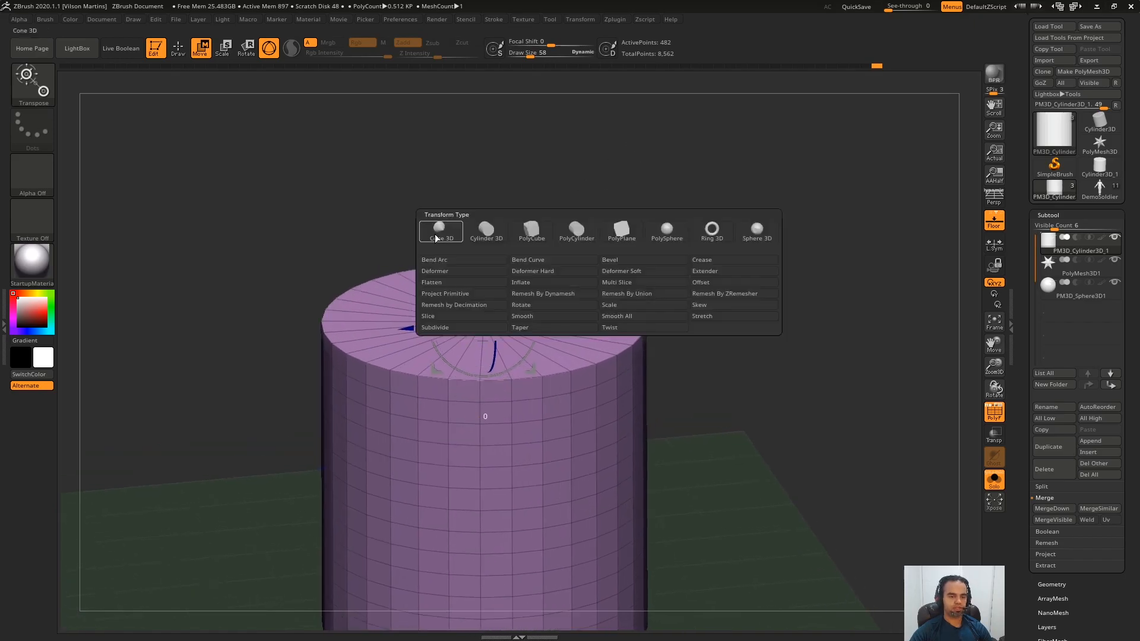
{"action": "left_click_drag", "start_coordinate": [509, 236], "coordinate": [517, 215], "text": "alt"}
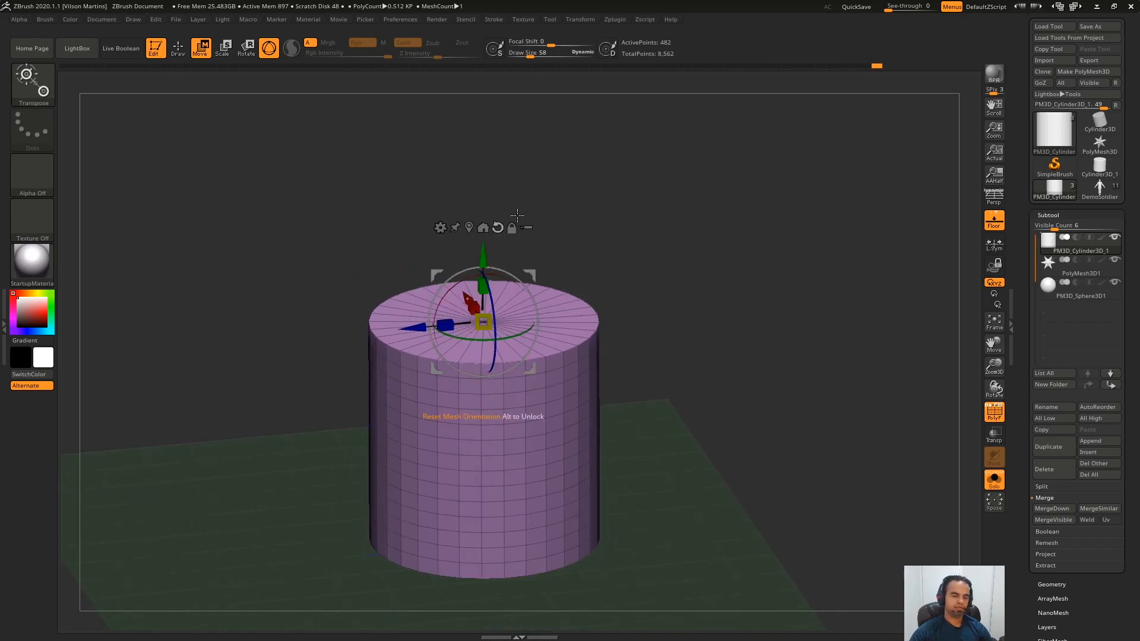
{"action": "left_click", "coordinate": [440, 228]}
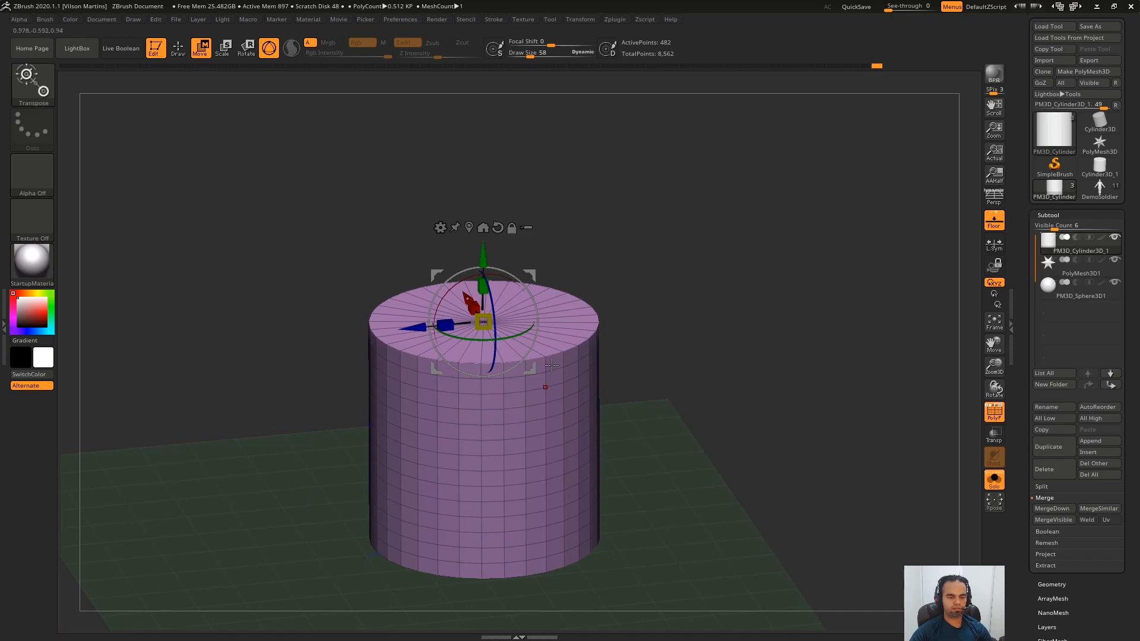
Step: Replace the cylinder with a PolyCube and increase the number of divisions on its faces
{"action": "left_click", "coordinate": [440, 227]}
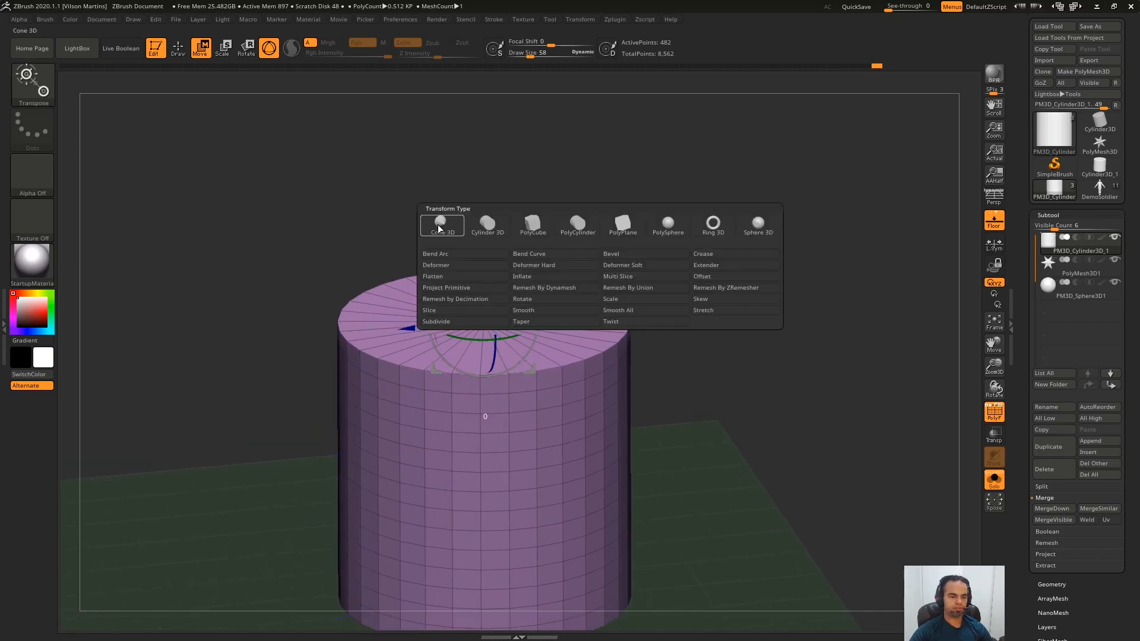
{"action": "left_click", "coordinate": [531, 230]}
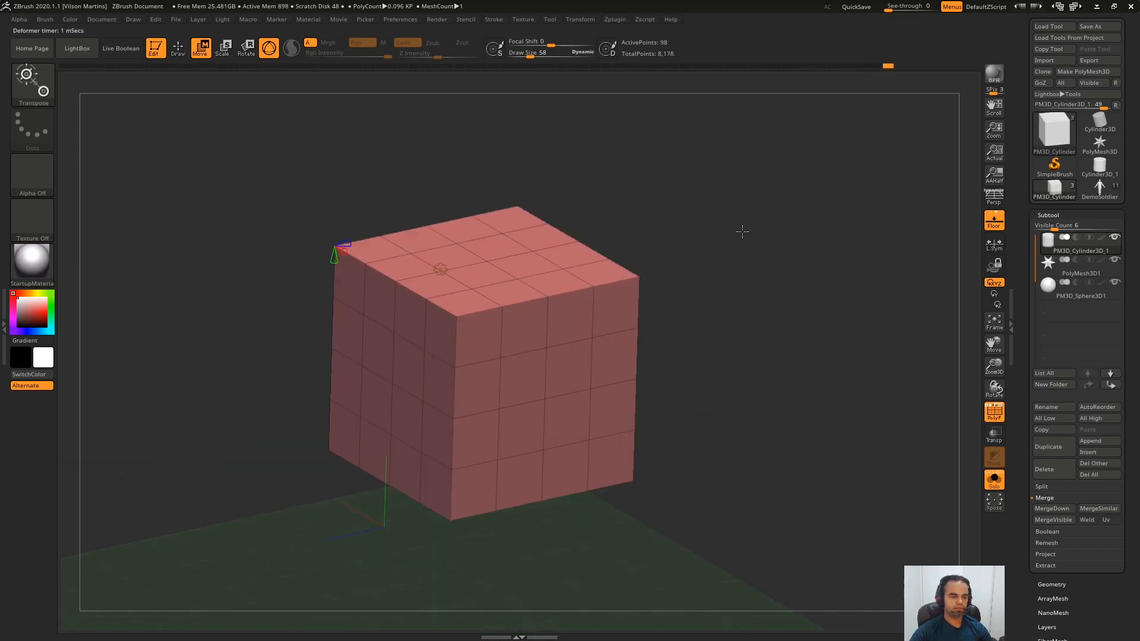
{"action": "left_click_drag", "start_coordinate": [351, 193], "coordinate": [345, 224], "text": "alt"}
{"action": "left_click", "coordinate": [457, 301]}
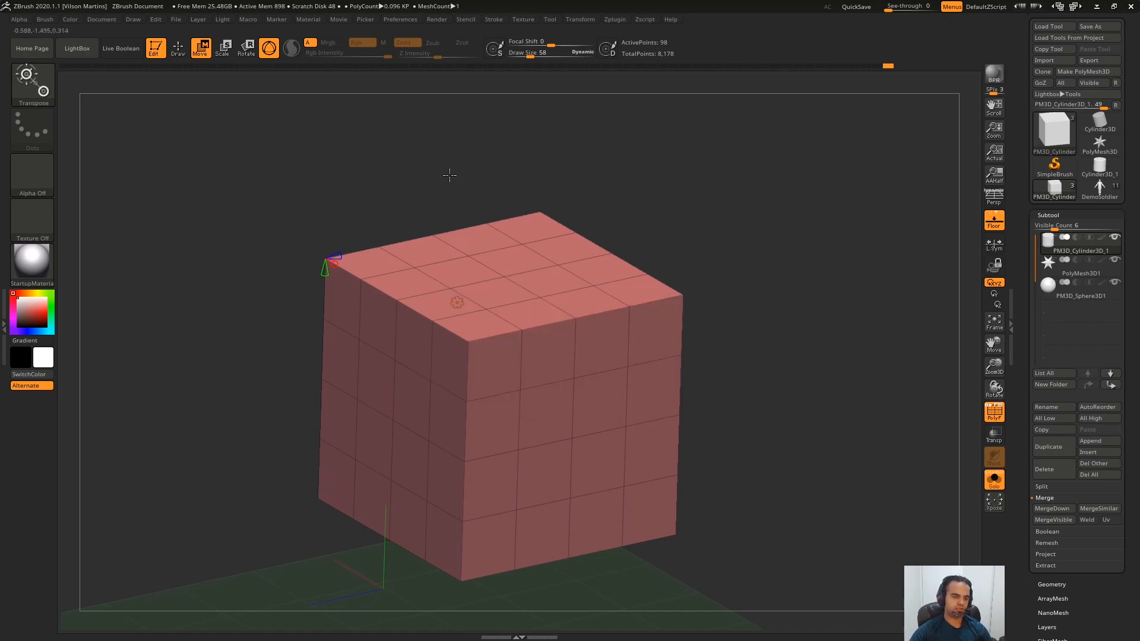
{"action": "mouse_move", "coordinate": [363, 222]}
{"action": "left_mouse_down", "text": "alt"}
{"action": "mouse_move", "coordinate": [316, 272]}
{"action": "mouse_move", "coordinate": [357, 219]}
{"action": "left_mouse_up", "text": "alt"}
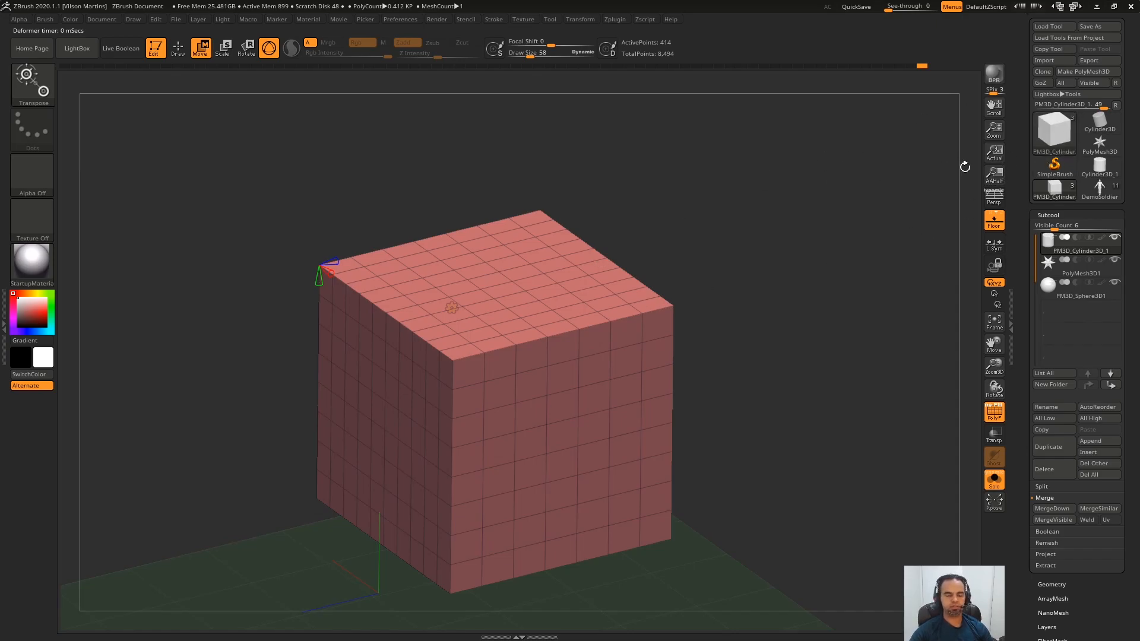
{"action": "right_click_drag", "start_coordinate": [490, 312], "coordinate": [504, 276], "text": "alt"}
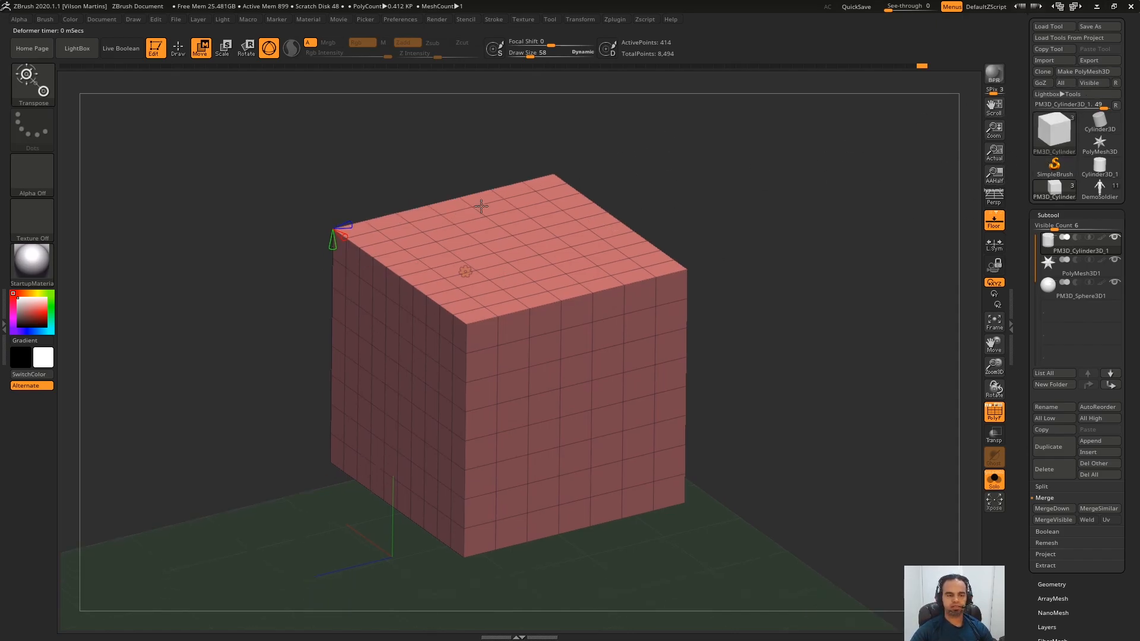
{"action": "right_click_drag", "start_coordinate": [382, 190], "coordinate": [496, 271]}
Step: Replace the cube with a Ring 3D and adjust its cone handles so its thickness tapers around the loop
{"action": "left_click", "coordinate": [464, 282]}
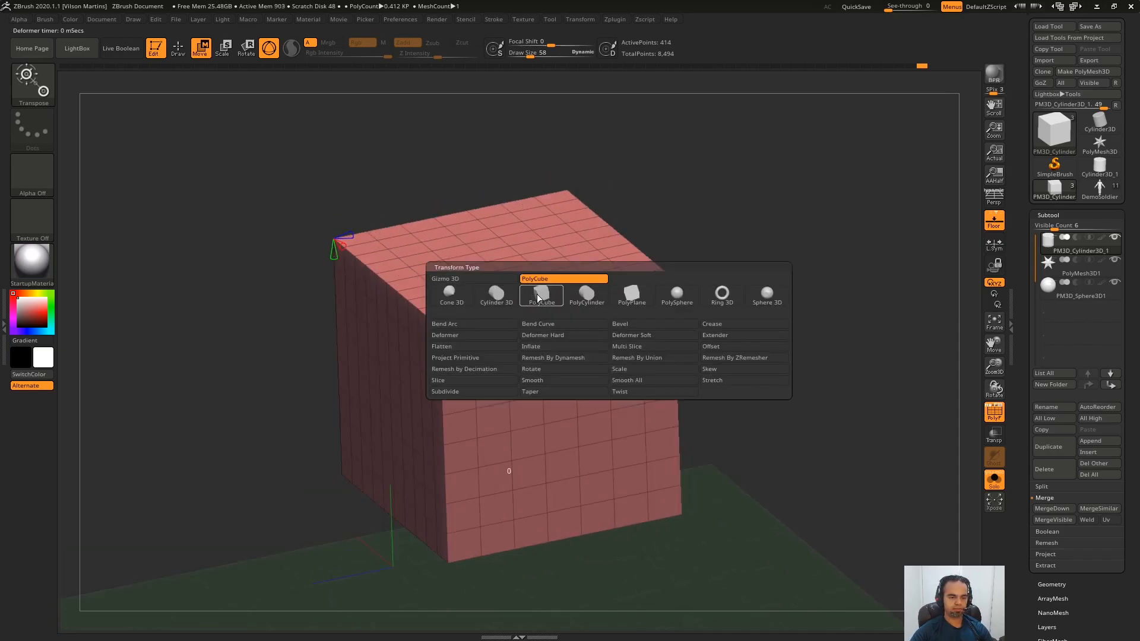
{"action": "left_click", "coordinate": [720, 302]}
{"action": "left_click_drag", "start_coordinate": [483, 370], "coordinate": [479, 372]}
{"action": "right_click_drag", "start_coordinate": [644, 277], "coordinate": [644, 300], "text": "ctrl"}
{"action": "left_click_drag", "start_coordinate": [517, 383], "coordinate": [516, 387]}
{"action": "right_click_drag", "start_coordinate": [560, 377], "coordinate": [673, 421]}
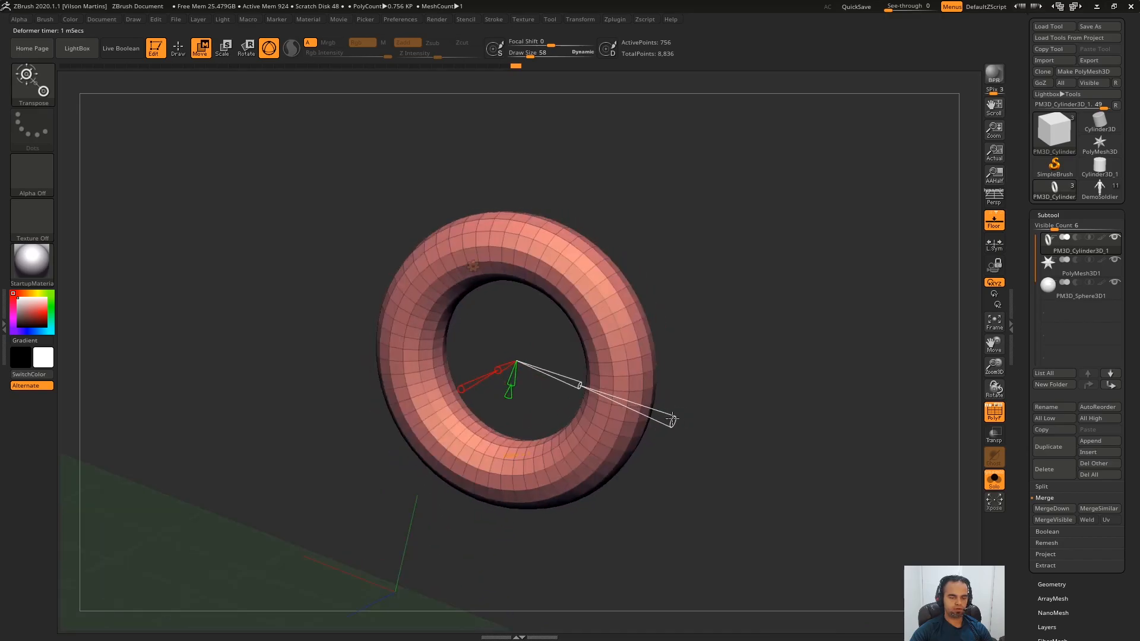
{"action": "left_click_drag", "start_coordinate": [670, 421], "coordinate": [627, 404]}
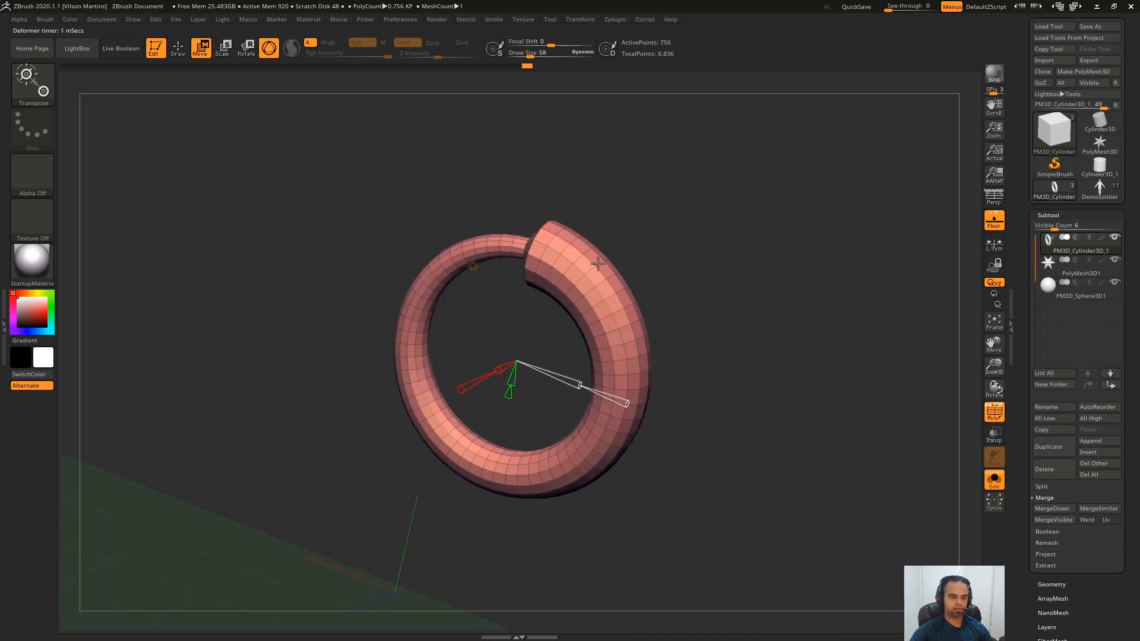
Step: Replace the ring with a Sphere 3D and adjust its cone handles to widen the flat cut at one pole
{"action": "right_click_drag", "start_coordinate": [550, 219], "coordinate": [683, 297]}
{"action": "left_click", "coordinate": [469, 296]}
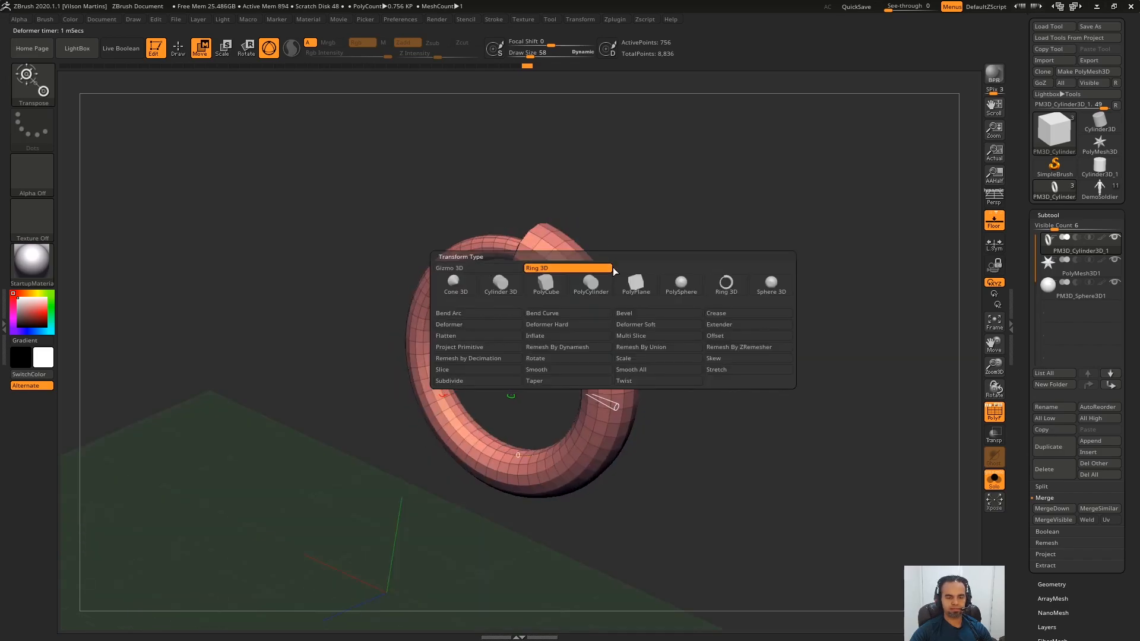
{"action": "left_click", "coordinate": [771, 283]}
{"action": "right_click_drag", "start_coordinate": [754, 257], "coordinate": [590, 250]}
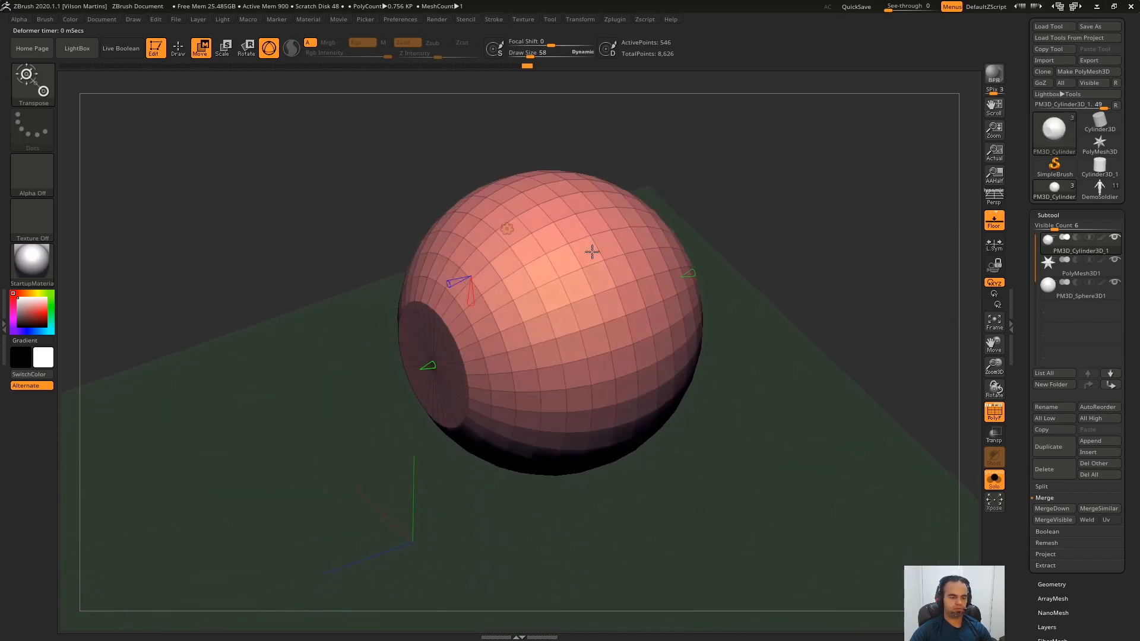
{"action": "right_click_drag", "start_coordinate": [429, 366], "coordinate": [469, 332]}
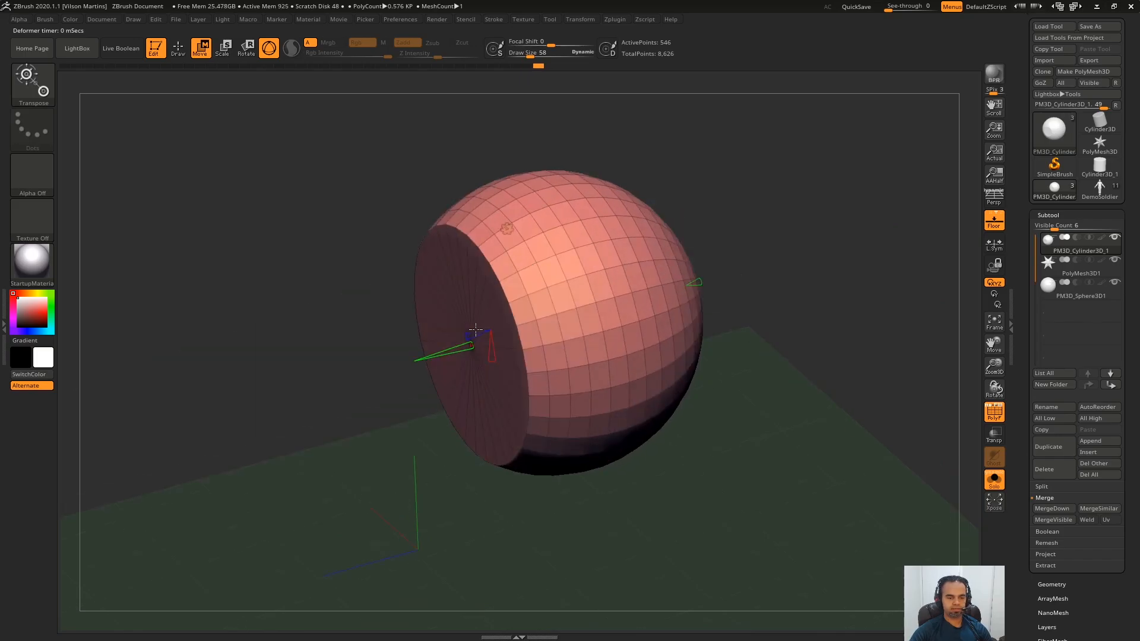
{"action": "left_click_drag", "start_coordinate": [491, 356], "coordinate": [715, 243]}
{"action": "key", "text": "ctrl+z"}
{"action": "left_click_drag", "start_coordinate": [474, 326], "coordinate": [474, 246]}
{"action": "left_click_drag", "start_coordinate": [559, 242], "coordinate": [516, 330]}
{"action": "left_click_drag", "start_coordinate": [698, 263], "coordinate": [593, 305], "text": "alt"}
{"action": "left_click_drag", "start_coordinate": [687, 231], "coordinate": [573, 187]}
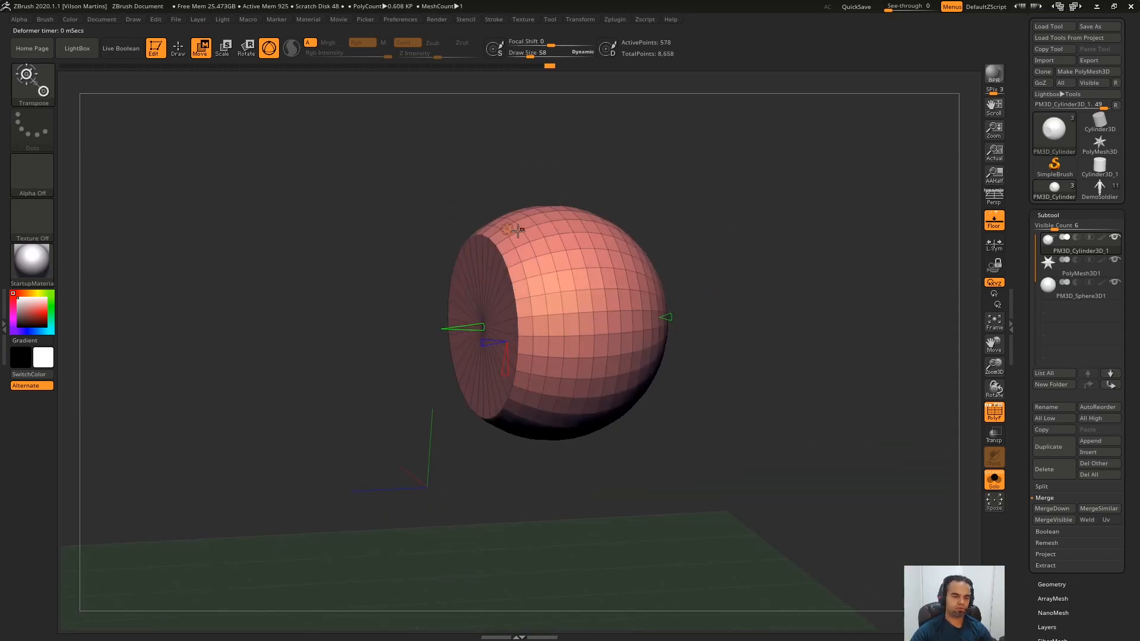
Step: Replace the sphere with a PolyCube of four divisions per side and return to the standard Gizmo 3D
{"action": "left_click", "coordinate": [504, 231]}
{"action": "left_click", "coordinate": [503, 236]}
{"action": "left_click_drag", "start_coordinate": [495, 187], "coordinate": [500, 211], "text": "alt"}
{"action": "left_click_drag", "start_coordinate": [499, 211], "coordinate": [457, 255]}
{"action": "left_click", "coordinate": [573, 313]}
{"action": "left_click", "coordinate": [562, 324]}
{"action": "left_click_drag", "start_coordinate": [699, 146], "coordinate": [640, 117], "text": "alt"}
{"action": "left_click", "coordinate": [518, 288]}
{"action": "left_click", "coordinate": [585, 286]}
{"action": "left_click_drag", "start_coordinate": [720, 188], "coordinate": [688, 156]}
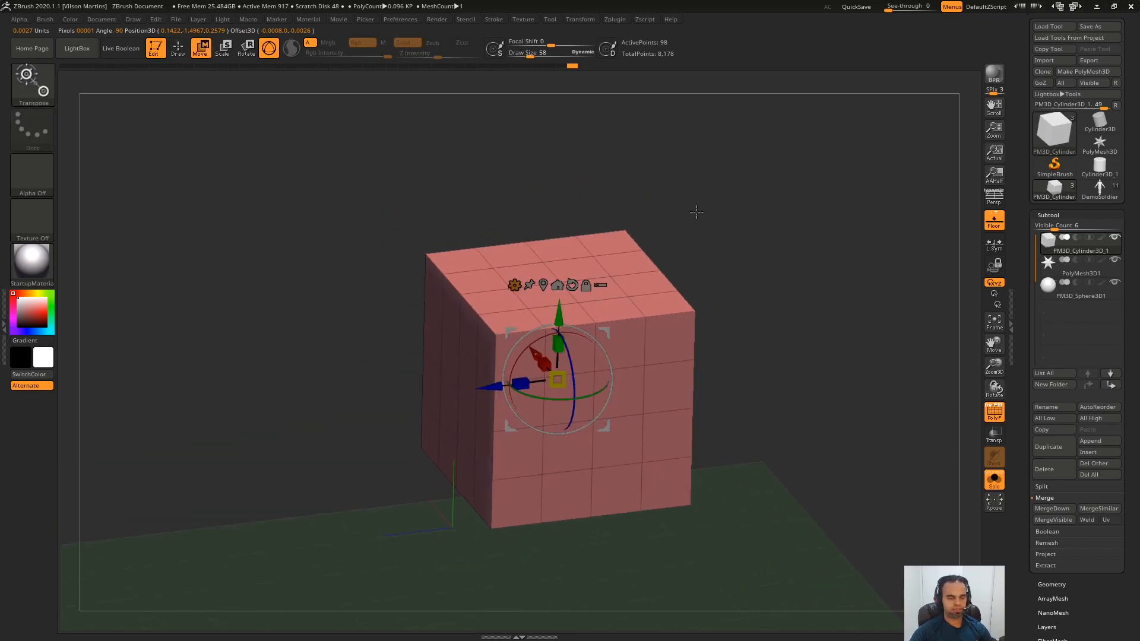
{"action": "left_click_drag", "start_coordinate": [679, 243], "coordinate": [513, 293]}
{"action": "left_click", "coordinate": [514, 286]}
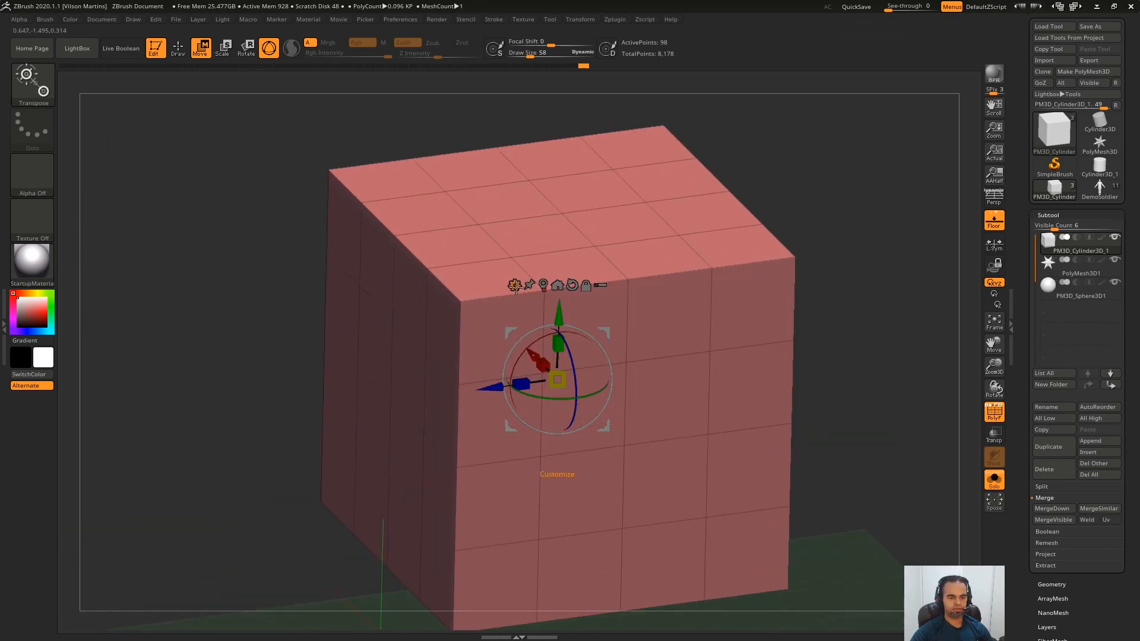
{"action": "scroll", "coordinate": [514, 295], "scroll_direction": "down", "scroll_amount": 2}
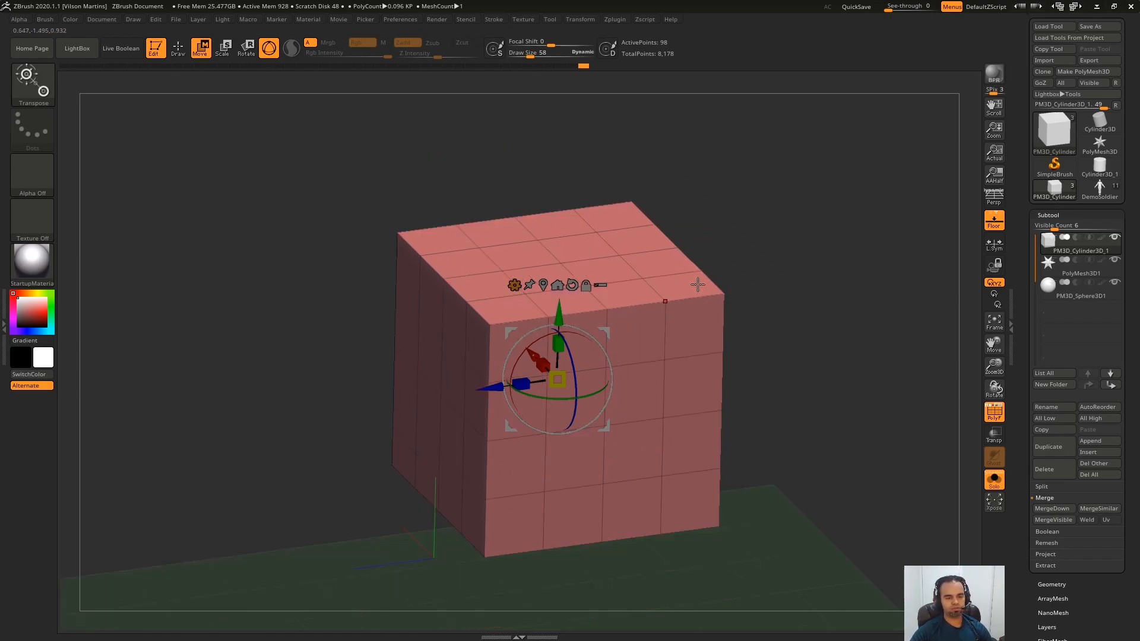
{"action": "scroll", "coordinate": [486, 198], "scroll_direction": "up", "scroll_amount": 1}
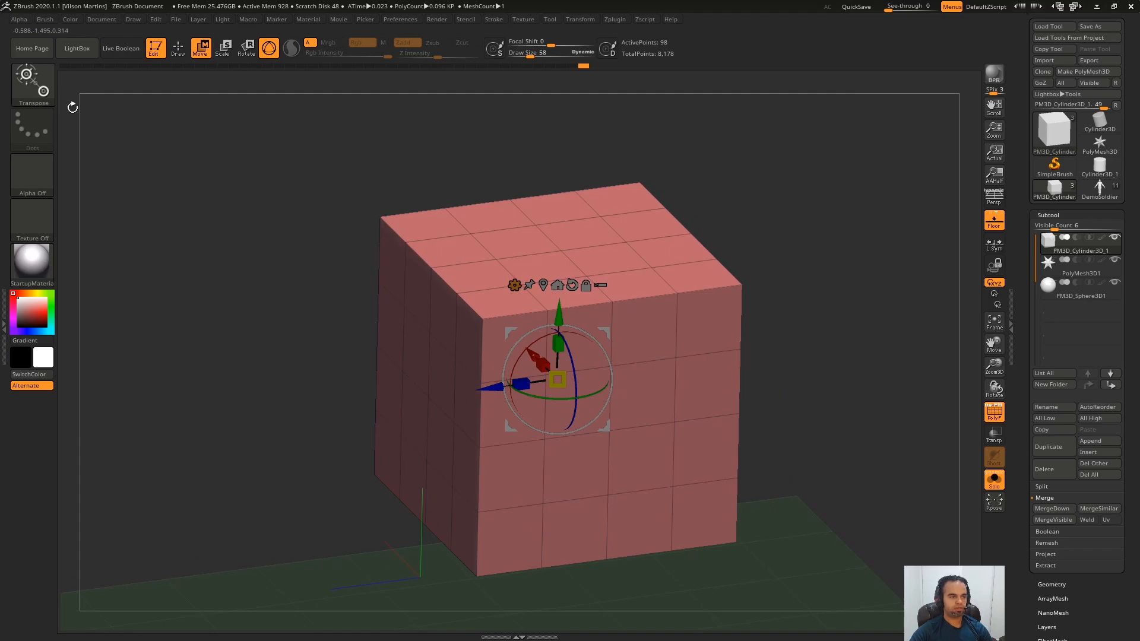
Step: Pull the cube's side face outward with the Move brush and return to the Move gizmo
{"action": "key", "text": "b"}
{"action": "key", "text": "m"}
{"action": "key", "text": "v"}
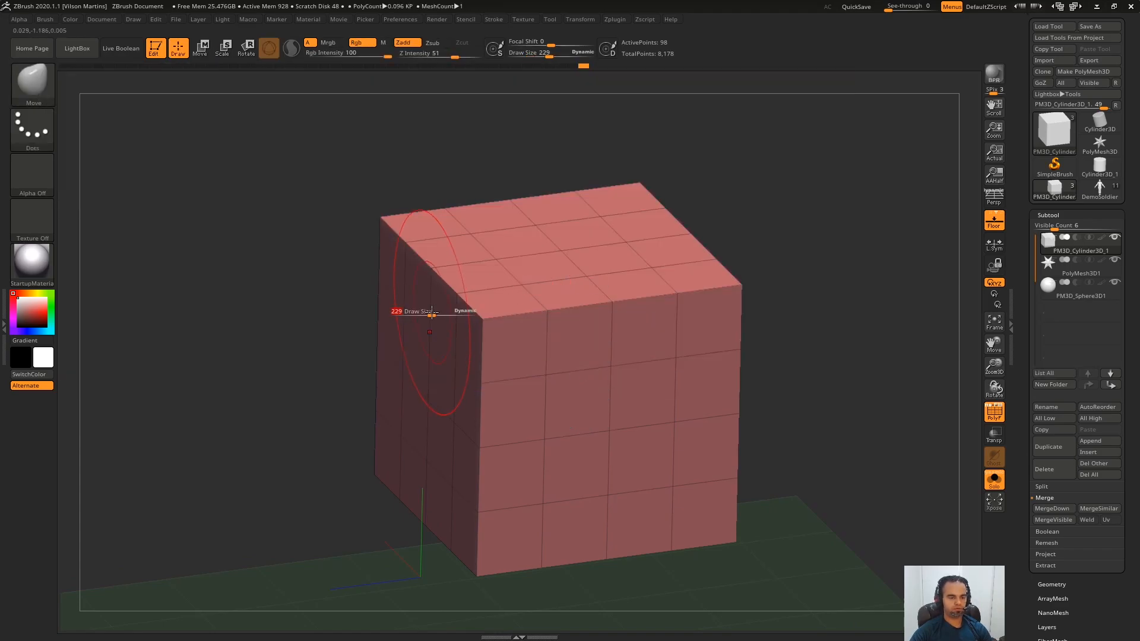
{"action": "left_click_drag", "start_coordinate": [431, 311], "coordinate": [279, 350]}
{"action": "key", "text": "w"}
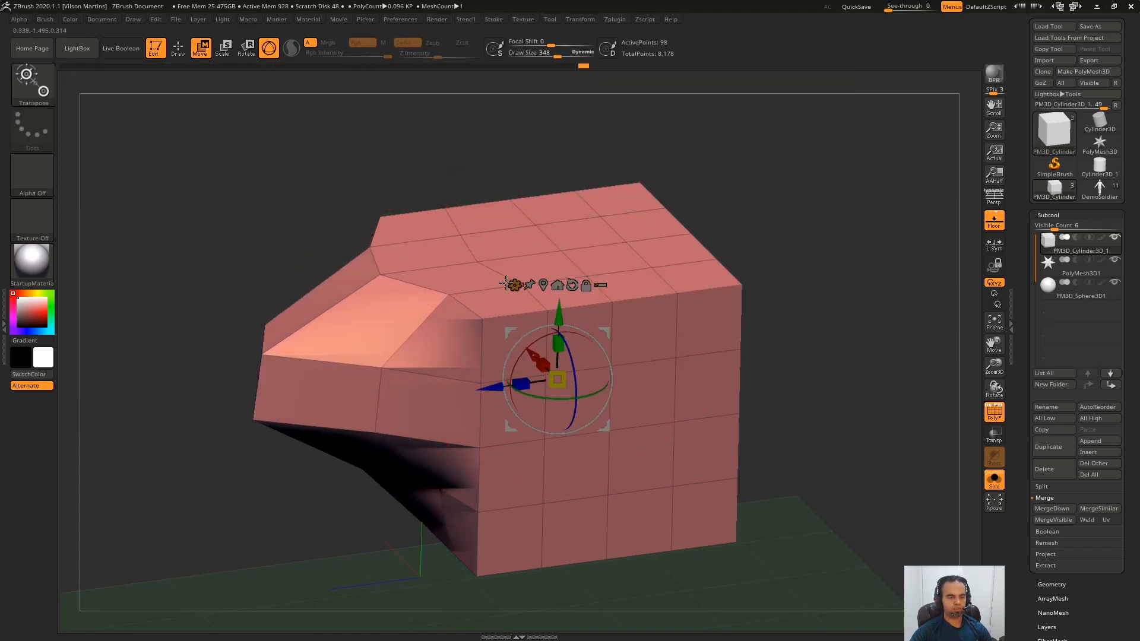
Step: Switch the gizmo to PolyCube mode, try adjusting the deformed cube with its blue cone handle, and undo that adjustment
{"action": "left_click", "coordinate": [514, 287]}
{"action": "scroll", "coordinate": [766, 209], "scroll_direction": "down", "scroll_amount": 1}
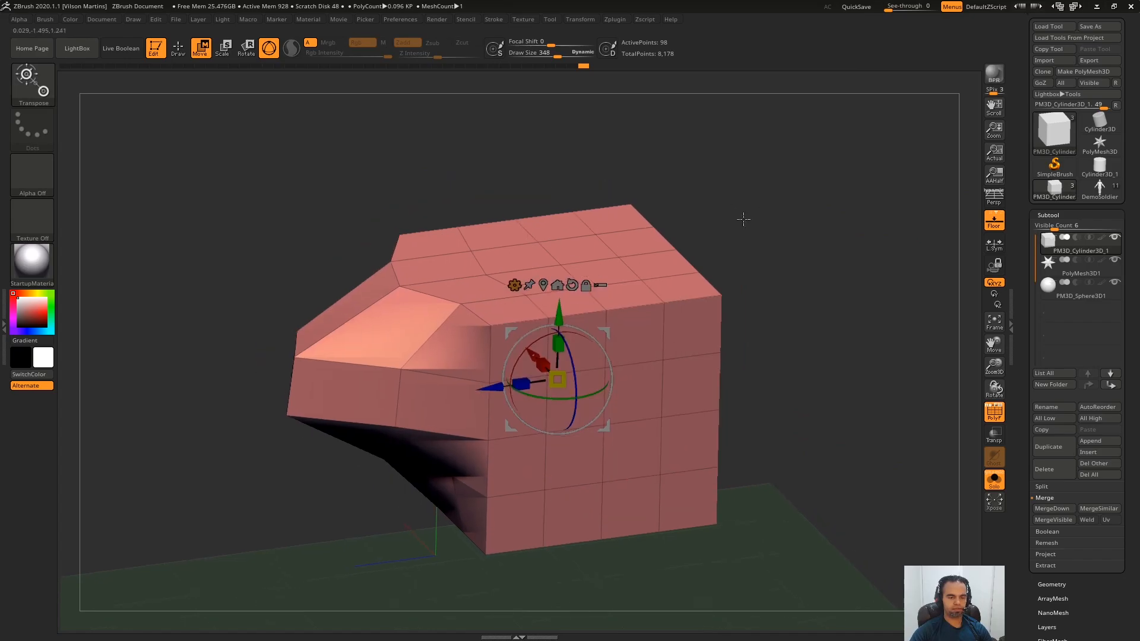
{"action": "left_click", "coordinate": [514, 285]}
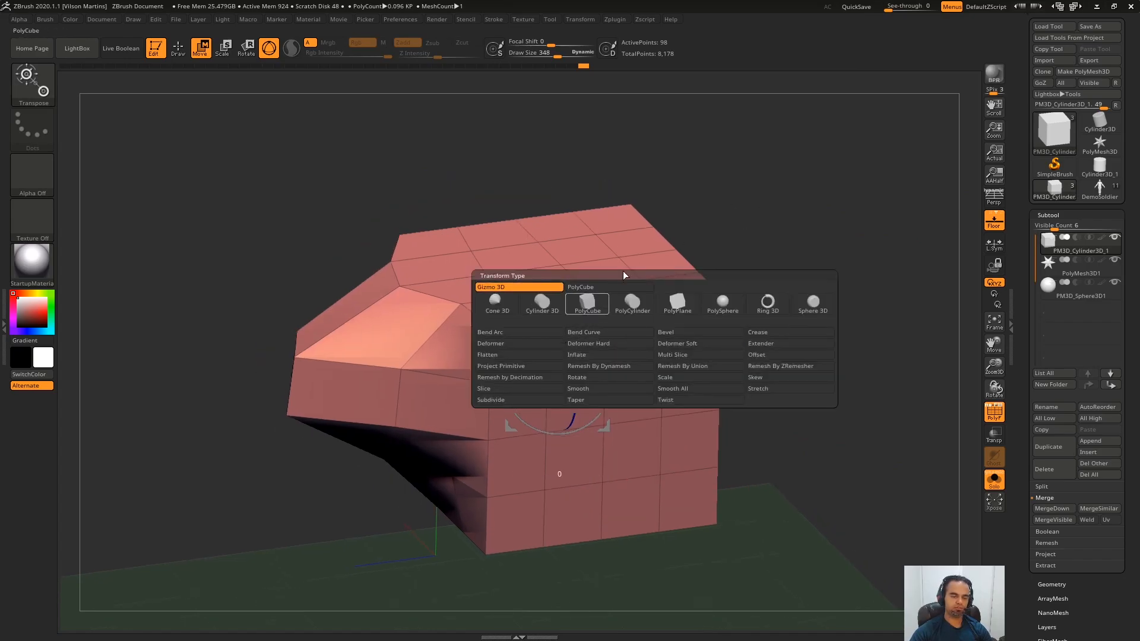
{"action": "left_click_drag", "start_coordinate": [743, 181], "coordinate": [740, 205], "text": "alt"}
{"action": "left_click", "coordinate": [514, 286]}
{"action": "left_click", "coordinate": [591, 287]}
{"action": "left_click_drag", "start_coordinate": [510, 171], "coordinate": [497, 202], "text": "alt"}
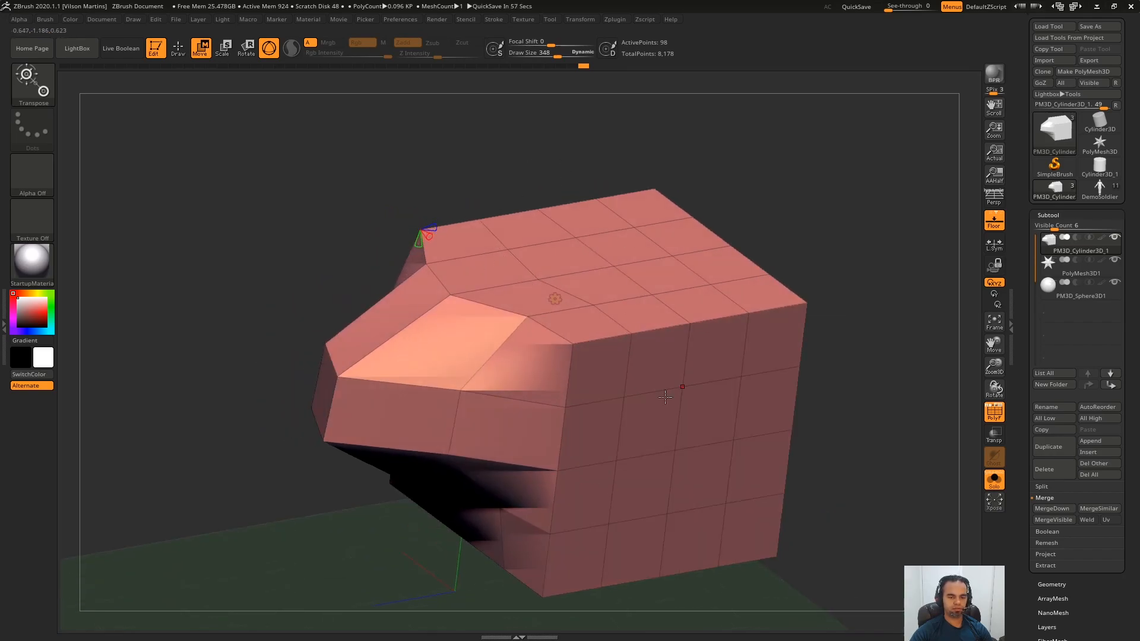
{"action": "left_click_drag", "start_coordinate": [434, 228], "coordinate": [600, 270]}
{"action": "key", "text": "ctrl+z"}
{"action": "right_click_drag", "start_coordinate": [600, 269], "coordinate": [549, 265]}
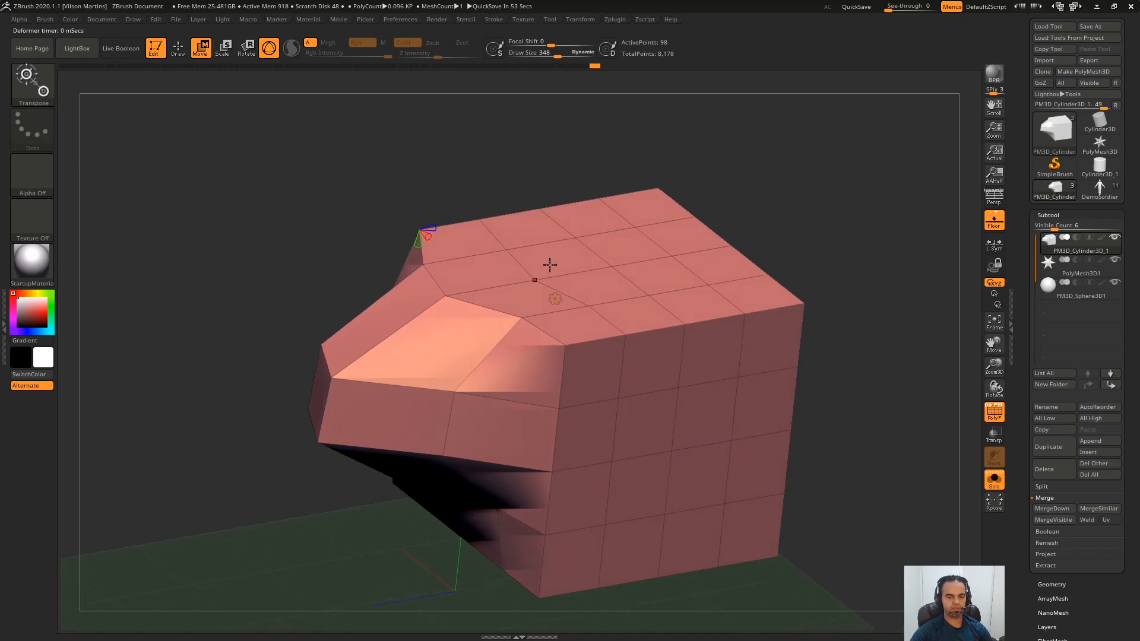
Step: Review the gizmo's transform types and switch from PolyCube back to the standard Gizmo 3D
{"action": "left_click", "coordinate": [555, 298]}
{"action": "left_click", "coordinate": [558, 301]}
{"action": "left_click", "coordinate": [555, 299]}
{"action": "left_click", "coordinate": [613, 299]}
{"action": "left_click", "coordinate": [614, 295]}
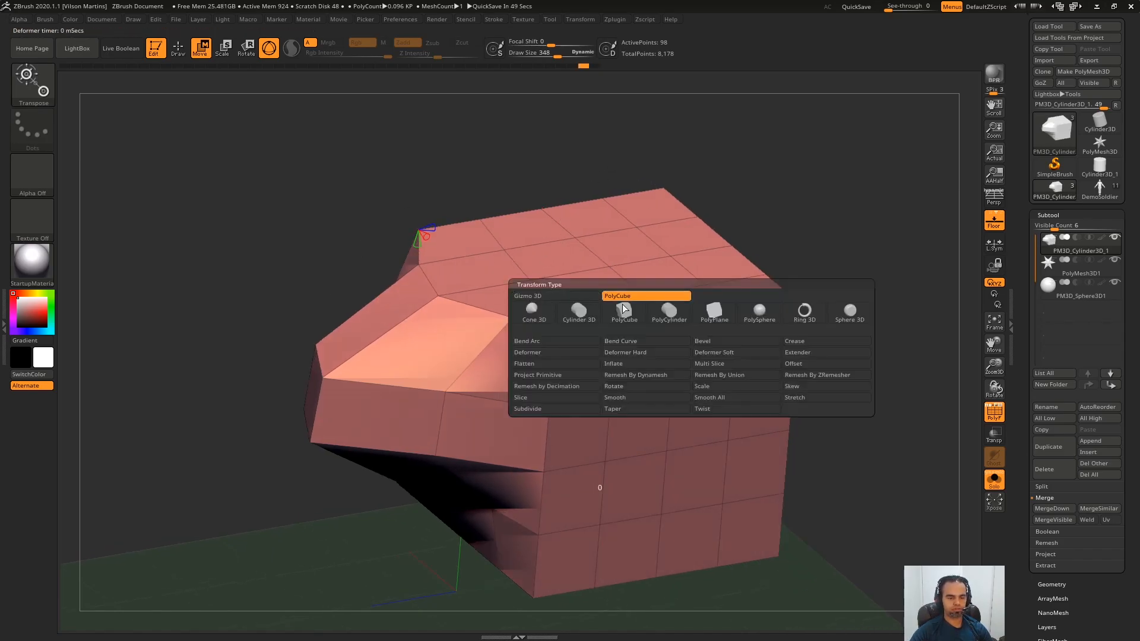
{"action": "left_click", "coordinate": [578, 296]}
Step: Apply the Bend Arc deformer to the cube and return to Gizmo 3D
{"action": "left_click", "coordinate": [556, 300]}
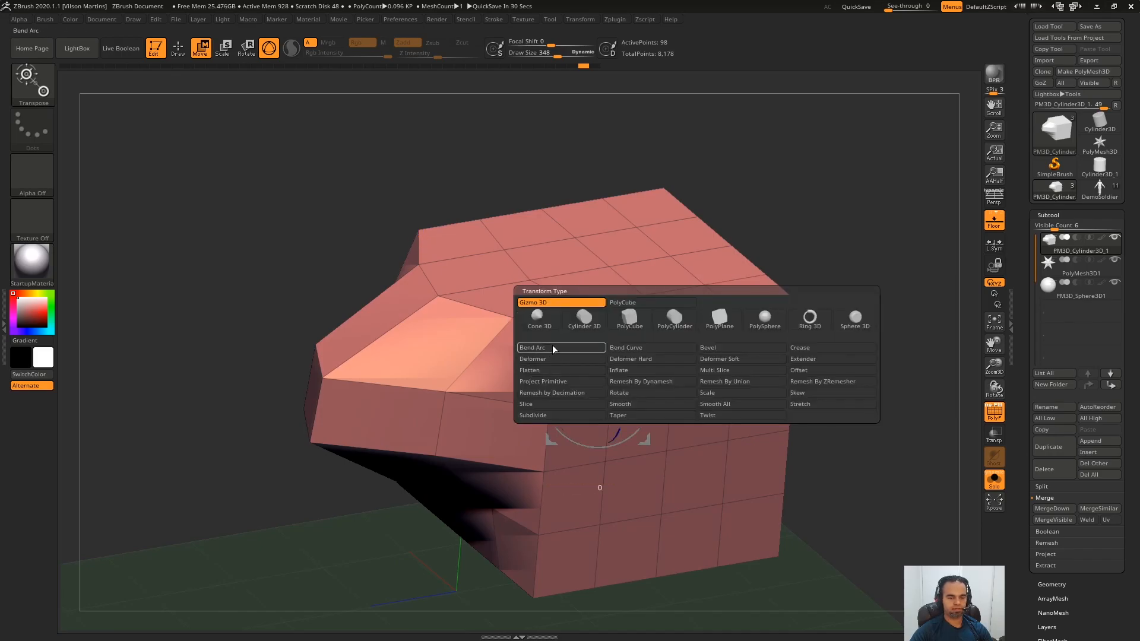
{"action": "left_click", "coordinate": [552, 346]}
{"action": "left_click", "coordinate": [555, 299]}
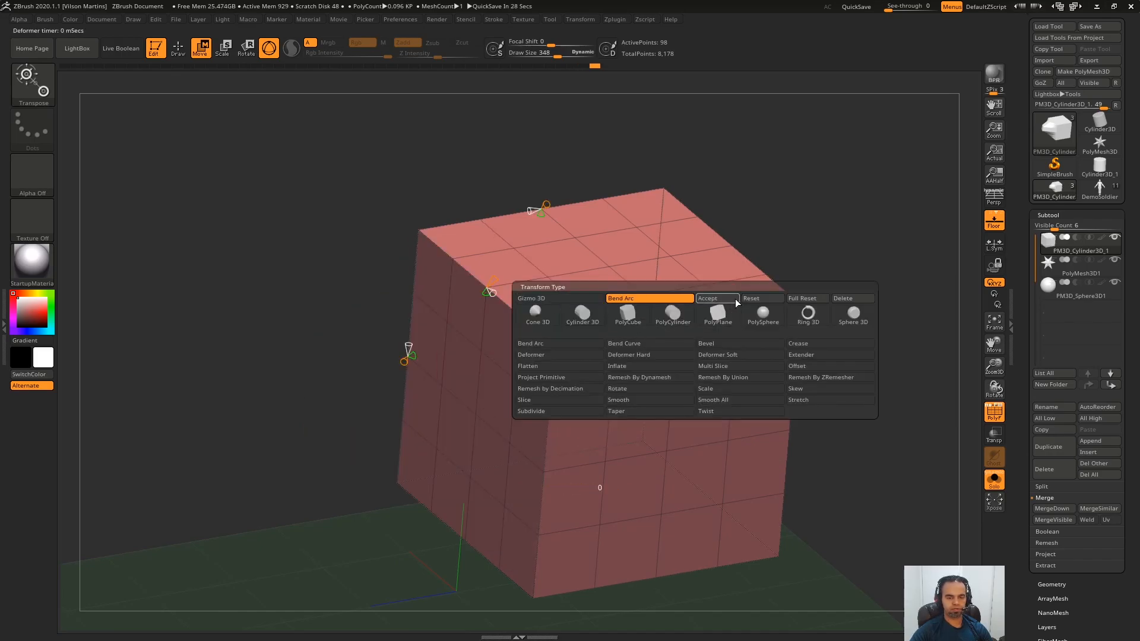
{"action": "left_click", "coordinate": [571, 299]}
{"action": "left_click_drag", "start_coordinate": [799, 203], "coordinate": [772, 207]}
Step: Dent the cube's side inward with the Move brush and open the gizmo's customization options
{"action": "mouse_move", "coordinate": [593, 300]}
{"action": "right_mouse_down", "text": "ctrl"}
{"action": "mouse_move", "coordinate": [536, 276]}
{"action": "mouse_move", "coordinate": [522, 307]}
{"action": "mouse_move", "coordinate": [465, 338]}
{"action": "mouse_move", "coordinate": [488, 330]}
{"action": "right_mouse_up", "text": "ctrl"}
{"action": "key", "text": "q"}
{"action": "left_click_drag", "start_coordinate": [460, 351], "coordinate": [522, 303]}
{"action": "key", "text": "w"}
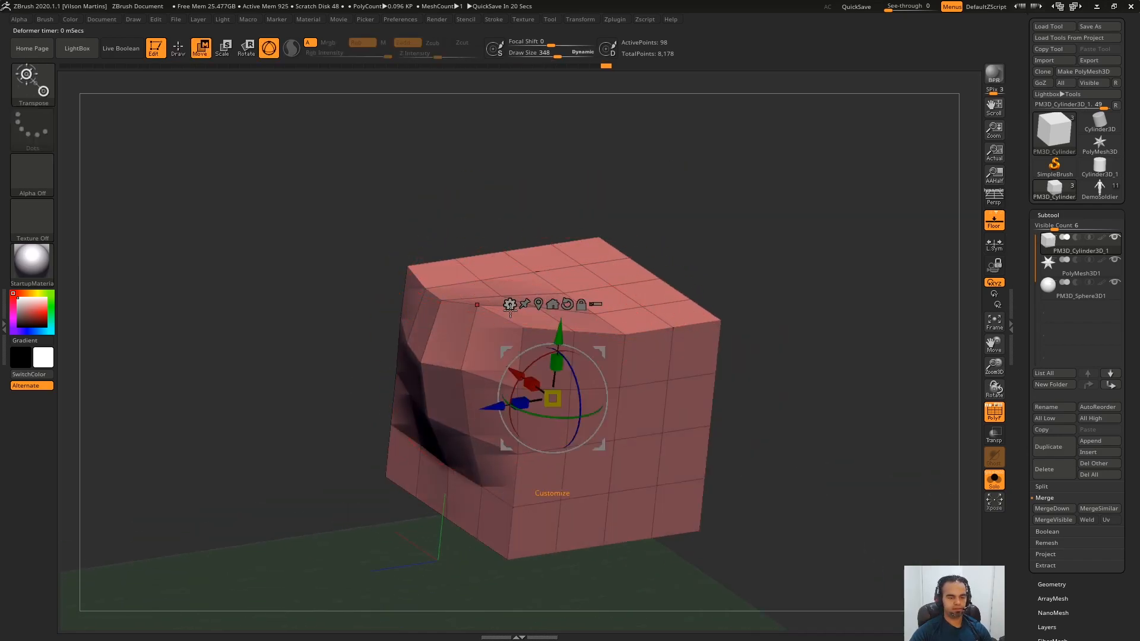
{"action": "left_click", "coordinate": [500, 296]}
{"action": "left_click", "coordinate": [465, 217]}
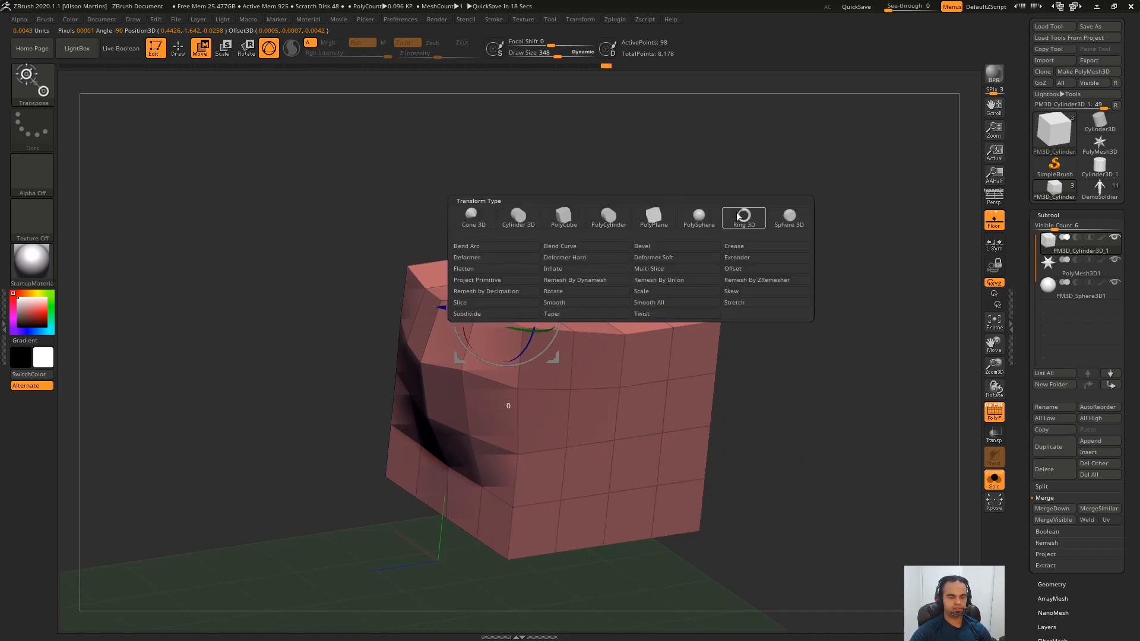
Step: Undo the Move brush dent in the cube's side
{"action": "key", "text": "ctrl+z"}
{"action": "key", "text": "ctrl+z"}
{"action": "right_click_drag", "start_coordinate": [572, 176], "coordinate": [629, 172], "text": "ctrl"}
{"action": "right_click_drag", "start_coordinate": [629, 172], "coordinate": [681, 170]}
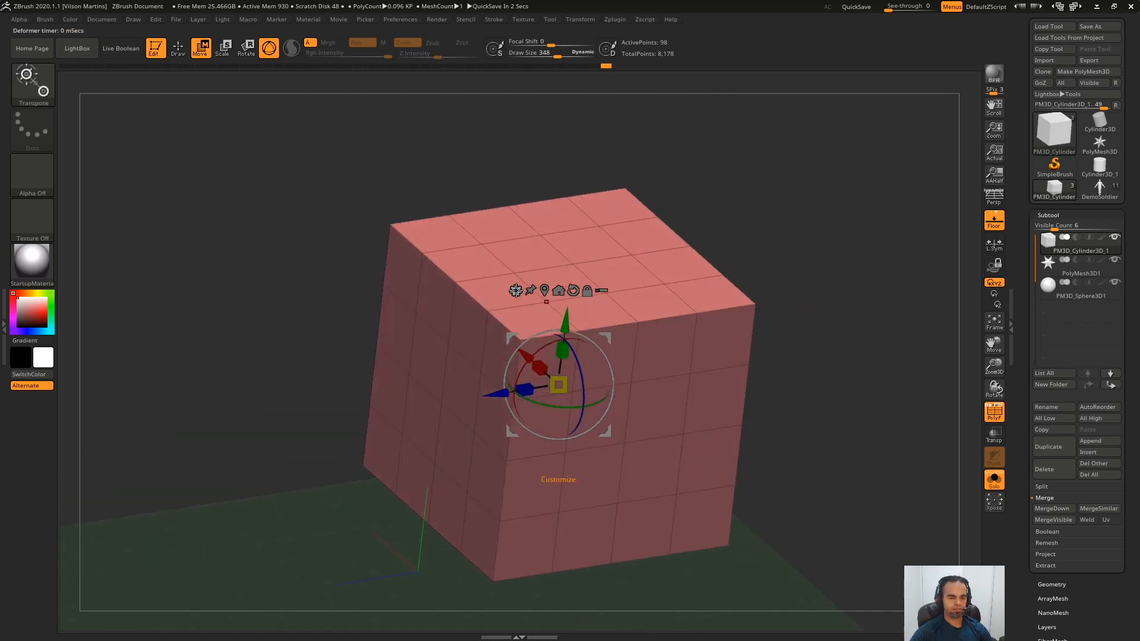
Step: Turn off the floor grid and turn on perspective view
{"action": "right_click_drag", "start_coordinate": [600, 267], "coordinate": [705, 172], "text": "shift"}
{"action": "right_click_drag", "start_coordinate": [705, 173], "coordinate": [593, 183]}
{"action": "left_click", "coordinate": [565, 195]}
{"action": "right_click_drag", "start_coordinate": [670, 208], "coordinate": [782, 145], "text": "ctrl"}
{"action": "left_click", "coordinate": [999, 230]}
{"action": "key", "text": "p"}
{"action": "right_click_drag", "start_coordinate": [781, 145], "coordinate": [659, 234], "text": "alt"}
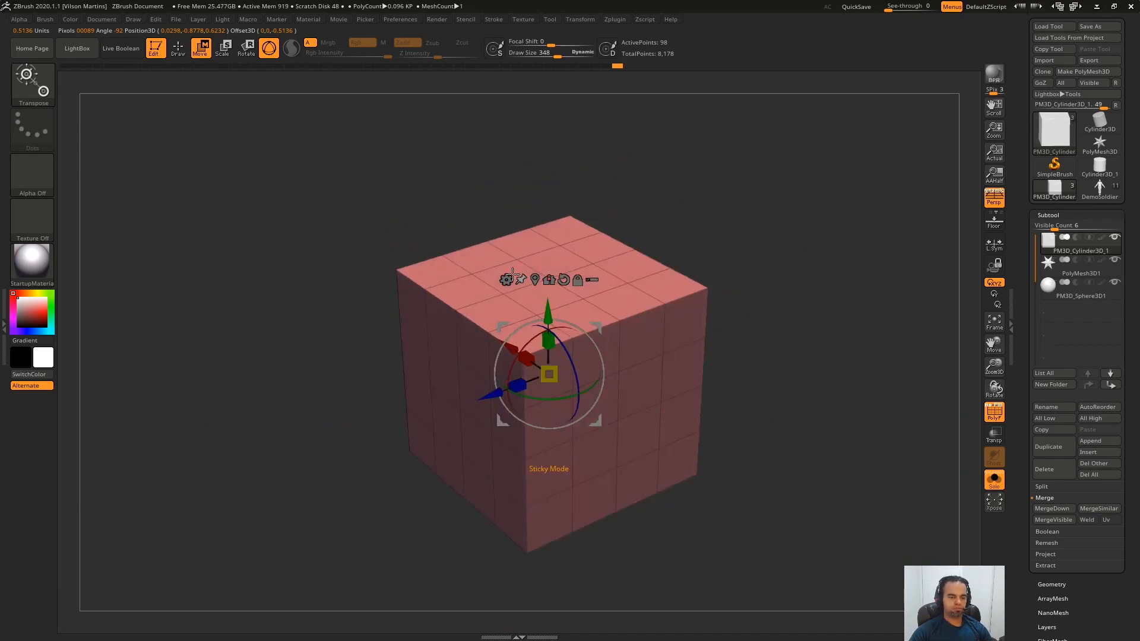
Step: Apply the Bend Arc deformer to the cube through the gizmo's customization options
{"action": "left_click", "coordinate": [505, 280]}
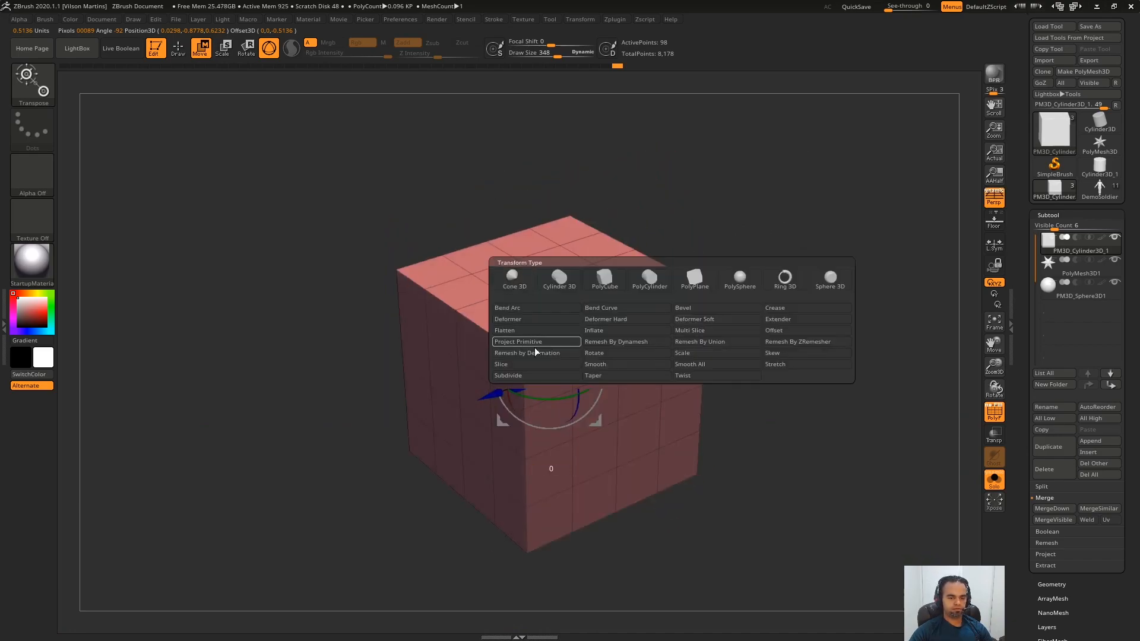
{"action": "left_click", "coordinate": [546, 308]}
{"action": "left_click_drag", "start_coordinate": [587, 168], "coordinate": [504, 177]}
{"action": "left_click_drag", "start_coordinate": [338, 233], "coordinate": [279, 334]}
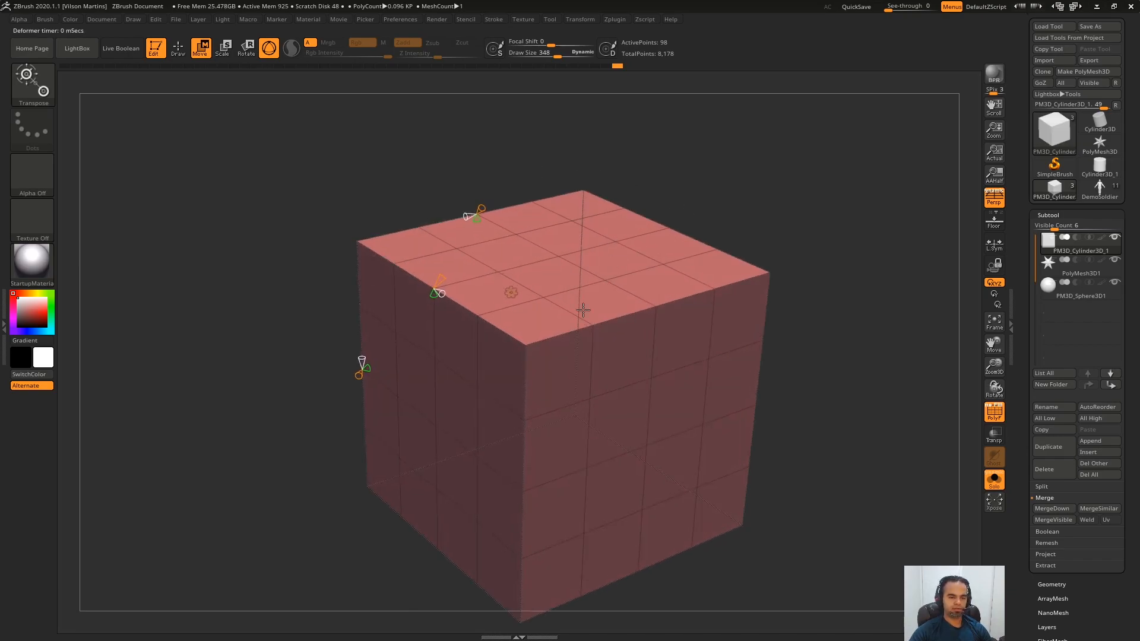
{"action": "left_click", "coordinate": [509, 291]}
{"action": "left_click_drag", "start_coordinate": [350, 214], "coordinate": [374, 208], "text": "alt"}
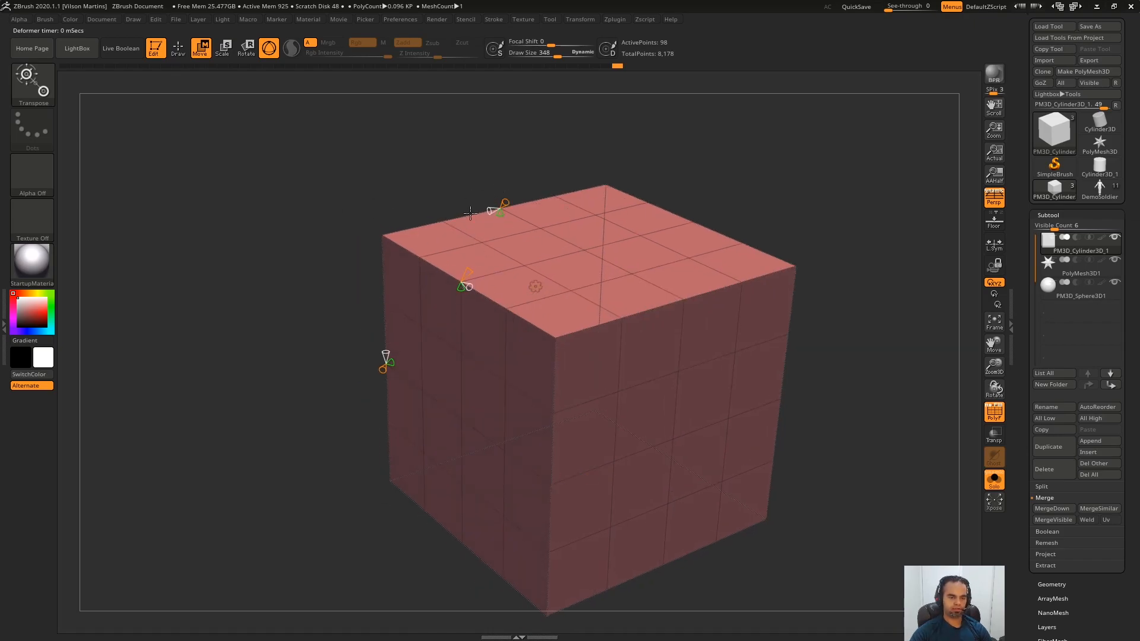
{"action": "left_click_drag", "start_coordinate": [507, 169], "coordinate": [507, 176], "text": "alt"}
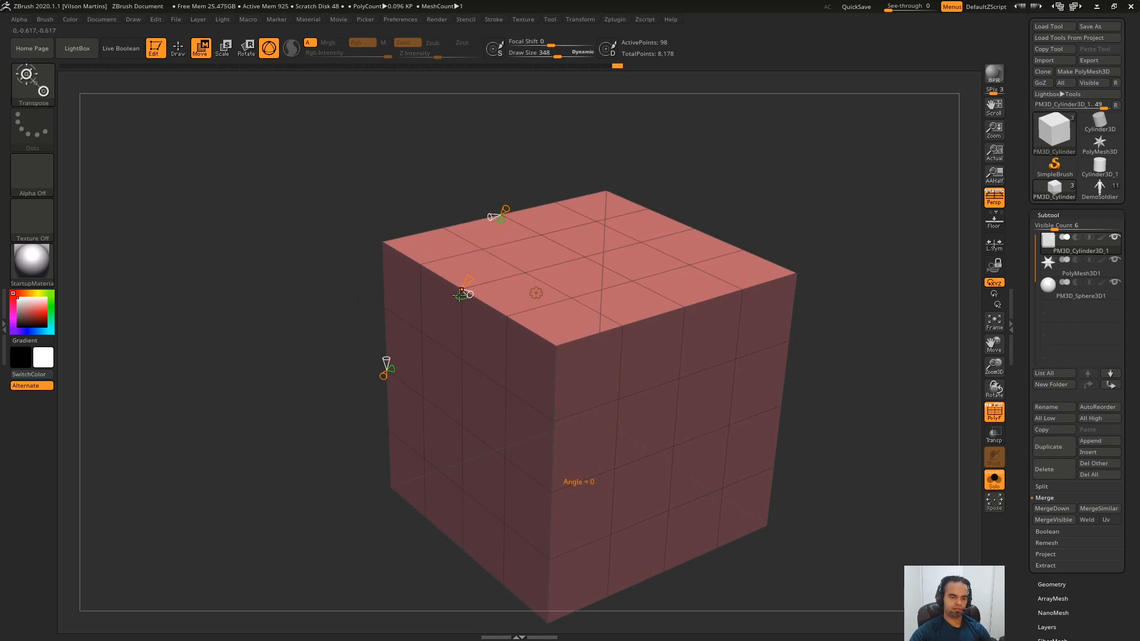
{"action": "left_click_drag", "start_coordinate": [310, 325], "coordinate": [283, 366], "text": "alt"}
Step: Bend the cube into an arc with the green angle cone on its upper edge and accept the deformation
{"action": "left_click_drag", "start_coordinate": [431, 305], "coordinate": [615, 248]}
{"action": "left_click_drag", "start_coordinate": [673, 195], "coordinate": [604, 202]}
{"action": "left_click_drag", "start_coordinate": [464, 293], "coordinate": [516, 270]}
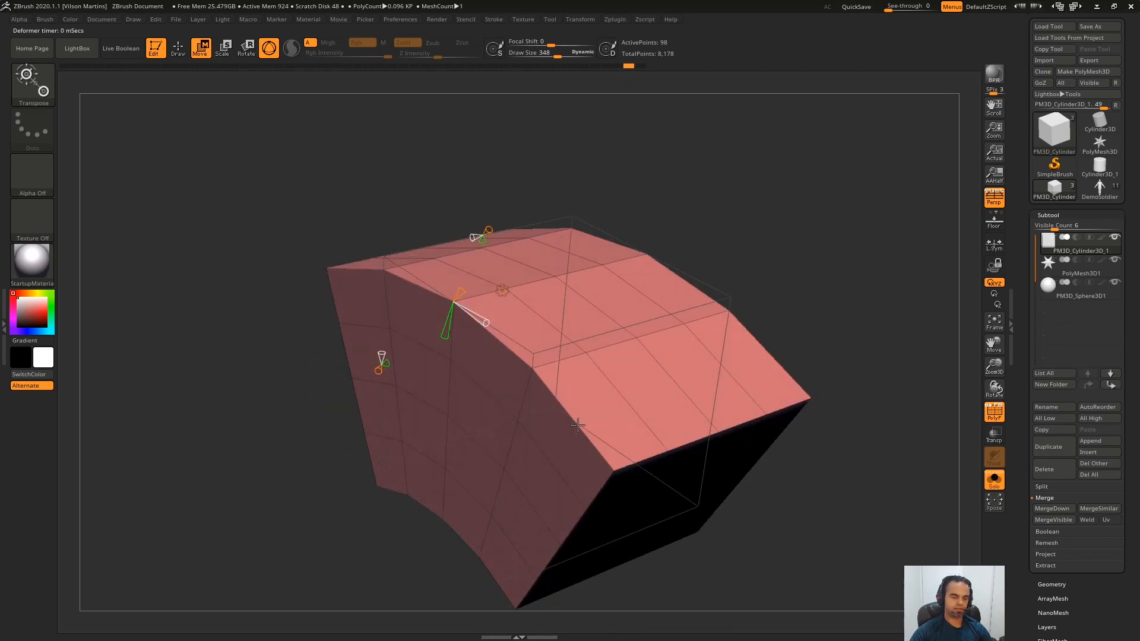
{"action": "left_click", "coordinate": [501, 286]}
{"action": "left_click", "coordinate": [504, 290]}
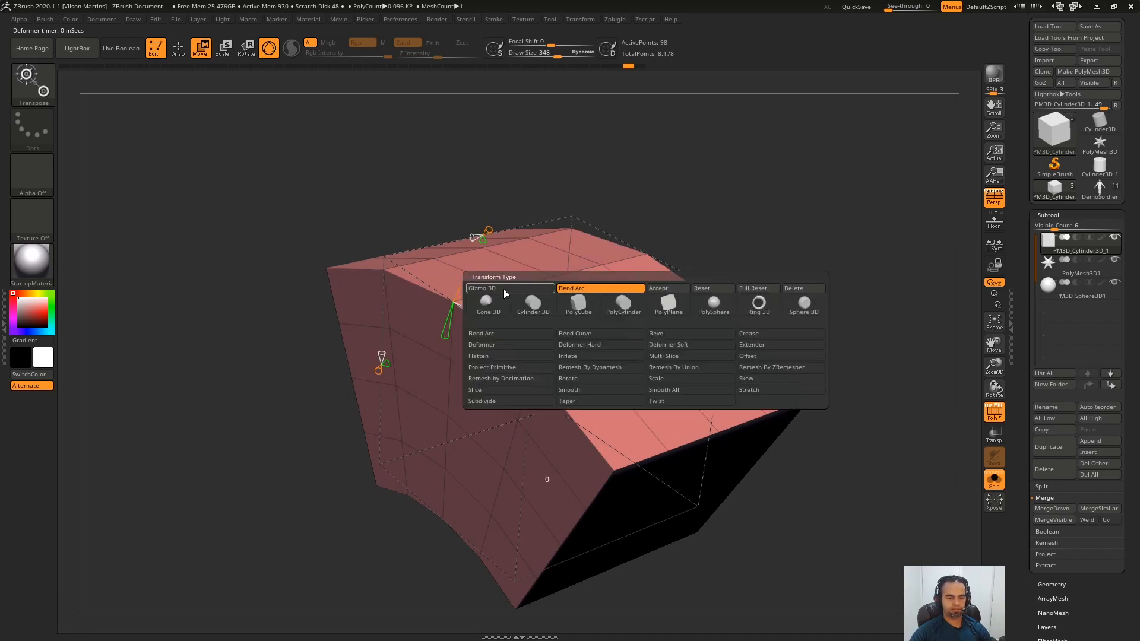
{"action": "left_click", "coordinate": [672, 291]}
{"action": "left_click_drag", "start_coordinate": [699, 245], "coordinate": [661, 290]}
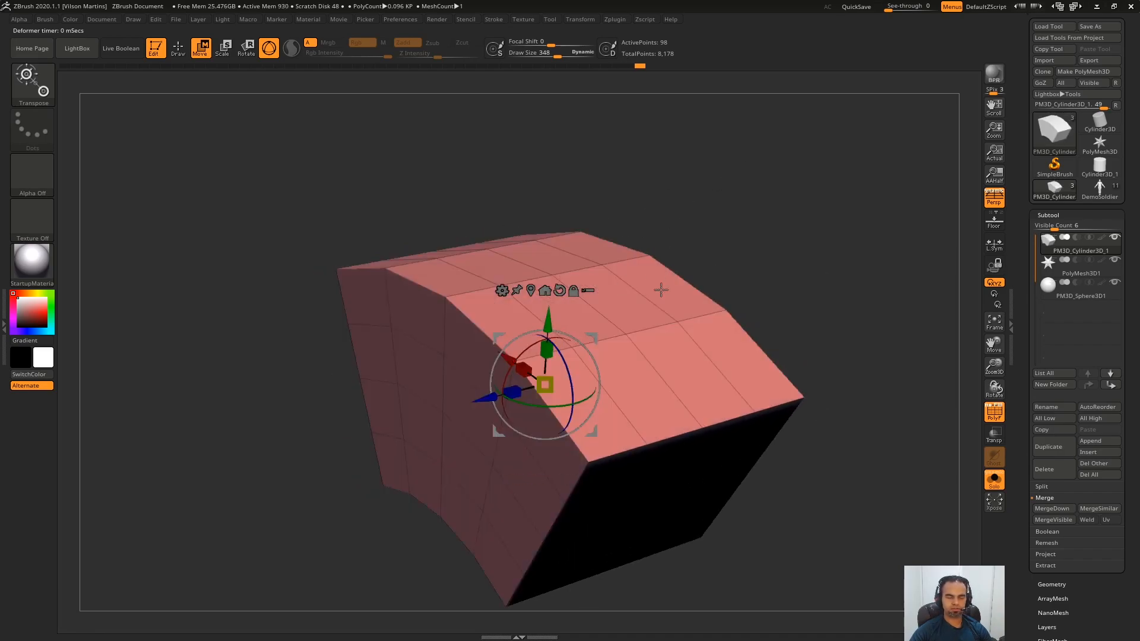
Step: Try the Bevel deformer on the bent cube and undo back to Bend Arc
{"action": "left_click", "coordinate": [501, 290]}
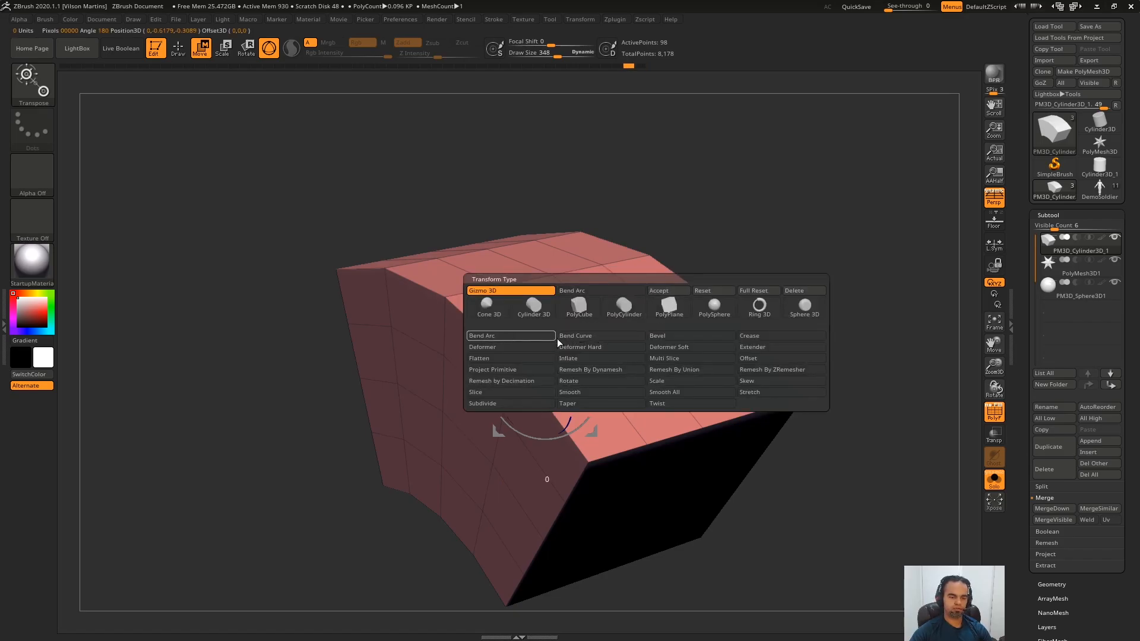
{"action": "left_click", "coordinate": [679, 335]}
{"action": "left_click_drag", "start_coordinate": [311, 183], "coordinate": [325, 210]}
{"action": "key", "text": "ctrl+z"}
{"action": "key", "text": "ctrl+z"}
Step: Reset the Bend Arc deformer and bend the cube again with the angle cone on its upper edge
{"action": "left_click_drag", "start_coordinate": [611, 231], "coordinate": [646, 198]}
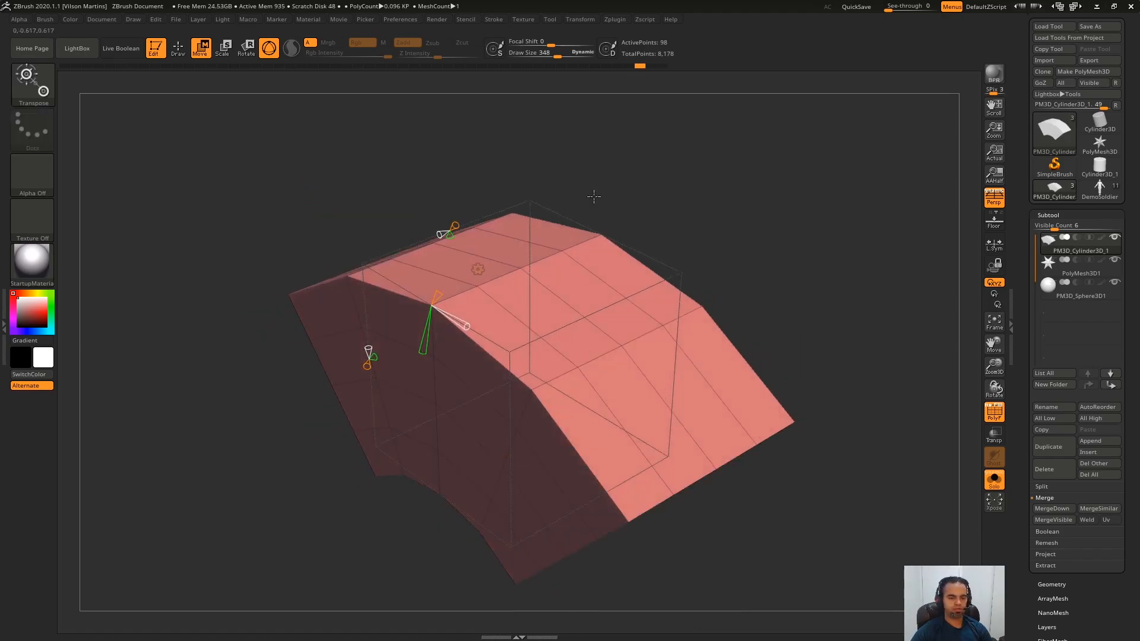
{"action": "left_click_drag", "start_coordinate": [578, 228], "coordinate": [598, 225]}
{"action": "left_click", "coordinate": [468, 270]}
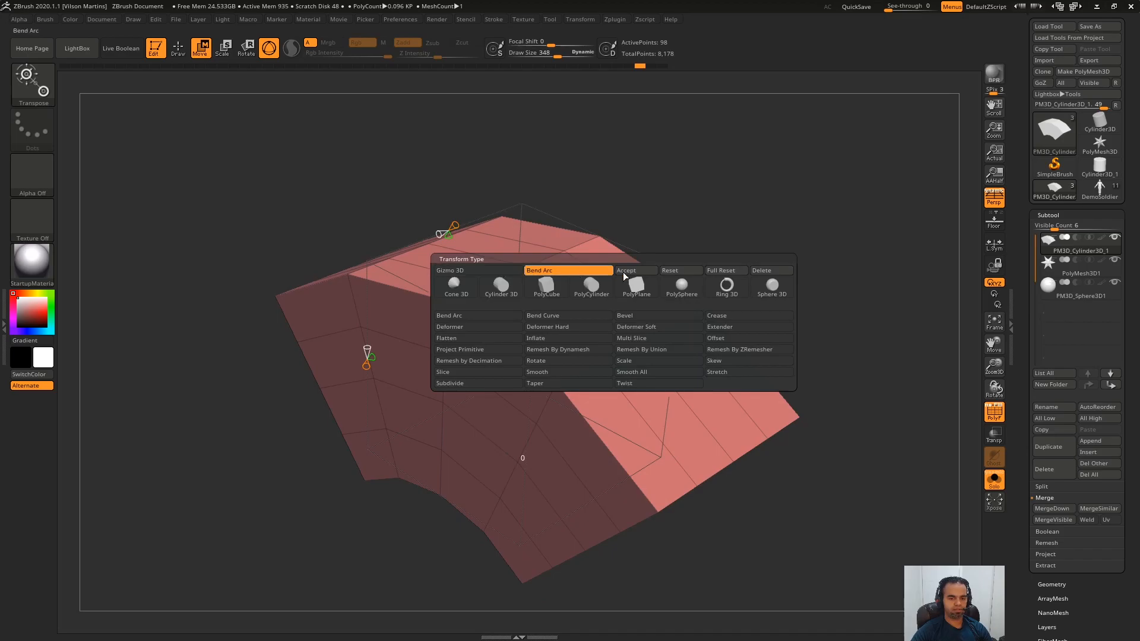
{"action": "left_click", "coordinate": [667, 260]}
{"action": "left_click_drag", "start_coordinate": [688, 189], "coordinate": [638, 193]}
{"action": "left_click_drag", "start_coordinate": [442, 301], "coordinate": [475, 293]}
{"action": "right_click_drag", "start_coordinate": [475, 293], "coordinate": [601, 201]}
{"action": "left_click", "coordinate": [478, 269]}
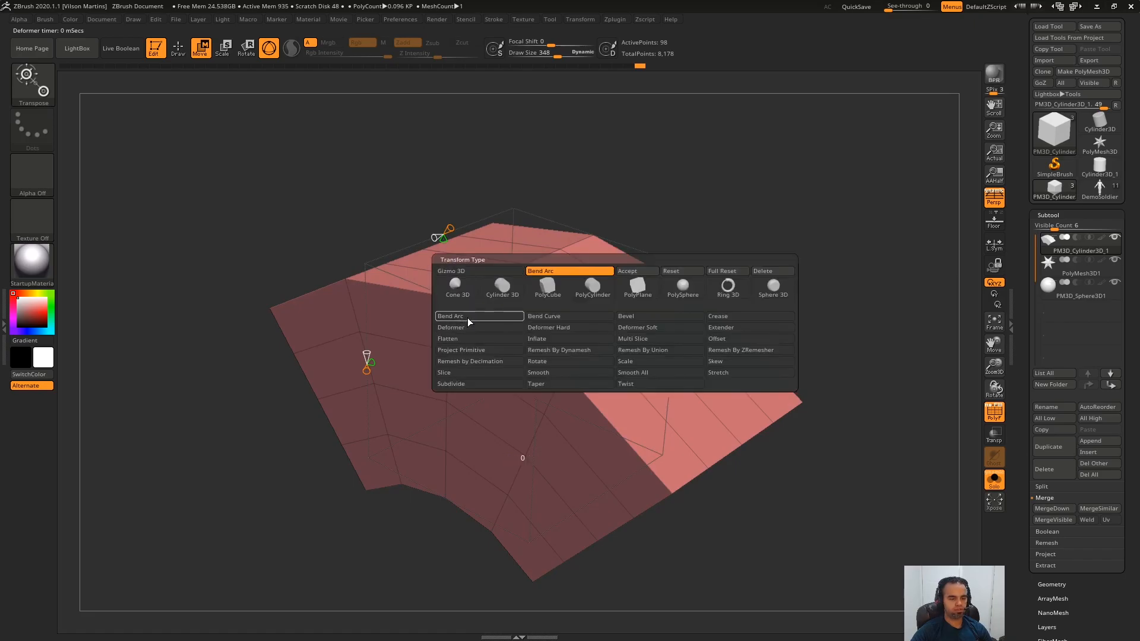
{"action": "right_click_drag", "start_coordinate": [560, 240], "coordinate": [483, 269], "text": "ctrl"}
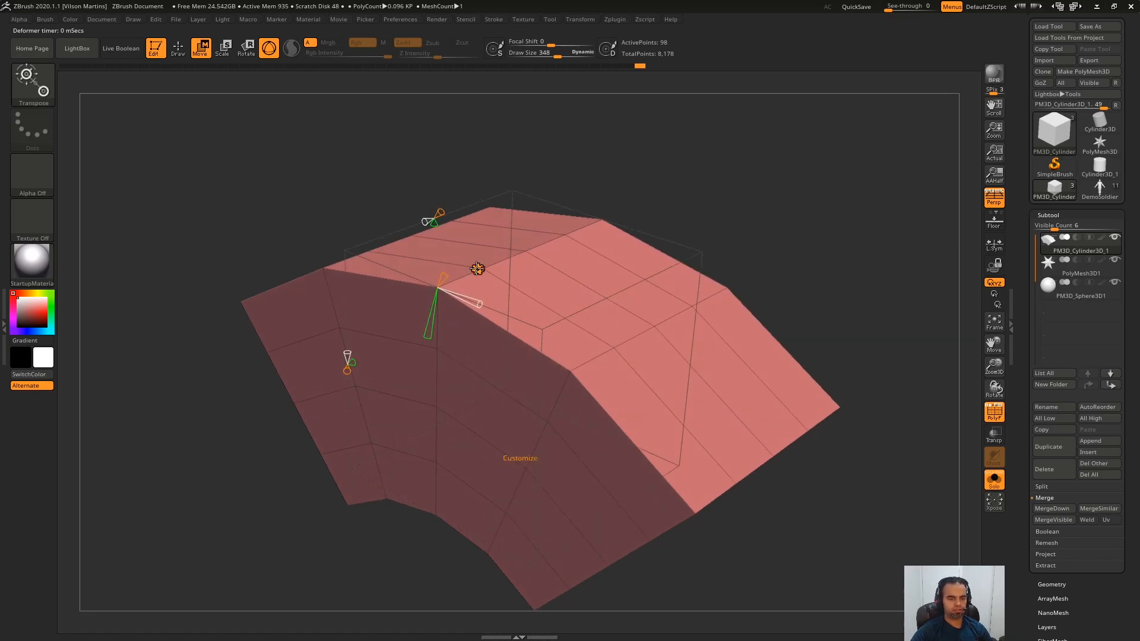
Step: Apply the Bevel deformer to the bent cube and enlarge the bevel with its cone handle
{"action": "left_click", "coordinate": [477, 269]}
{"action": "left_click", "coordinate": [644, 313]}
{"action": "right_click_drag", "start_coordinate": [350, 235], "coordinate": [275, 209], "text": "ctrl"}
{"action": "mouse_move", "coordinate": [242, 207]}
{"action": "left_mouse_down"}
{"action": "mouse_move", "coordinate": [265, 223]}
{"action": "mouse_move", "coordinate": [247, 211]}
{"action": "left_mouse_up"}
Step: Reset the Bevel deformer and try a full reset of it
{"action": "left_click", "coordinate": [477, 267]}
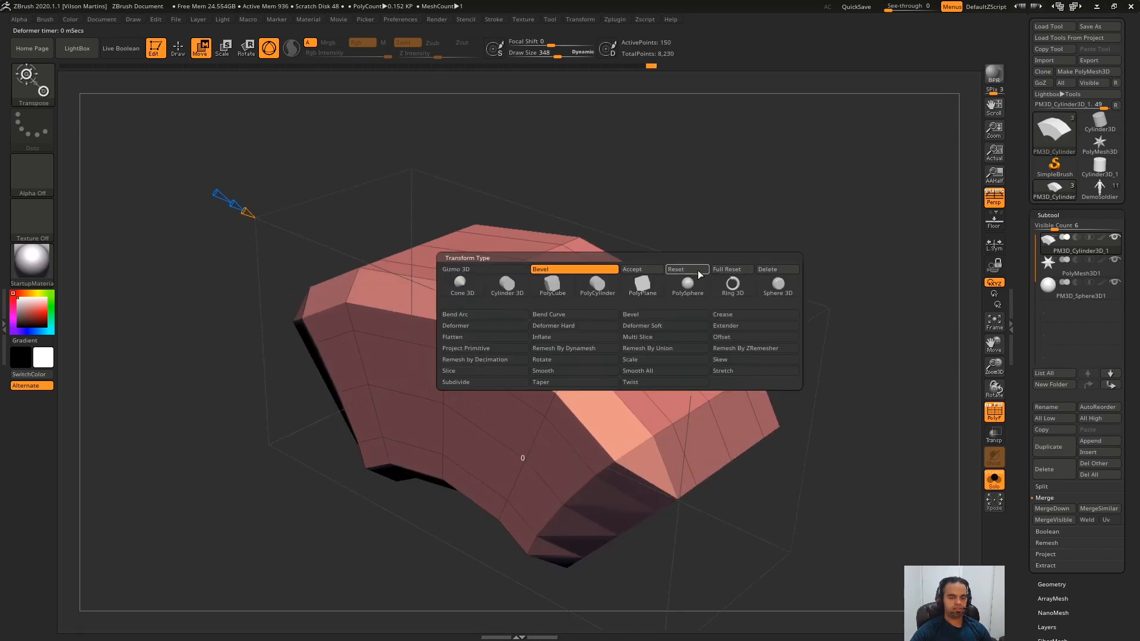
{"action": "left_click", "coordinate": [680, 269]}
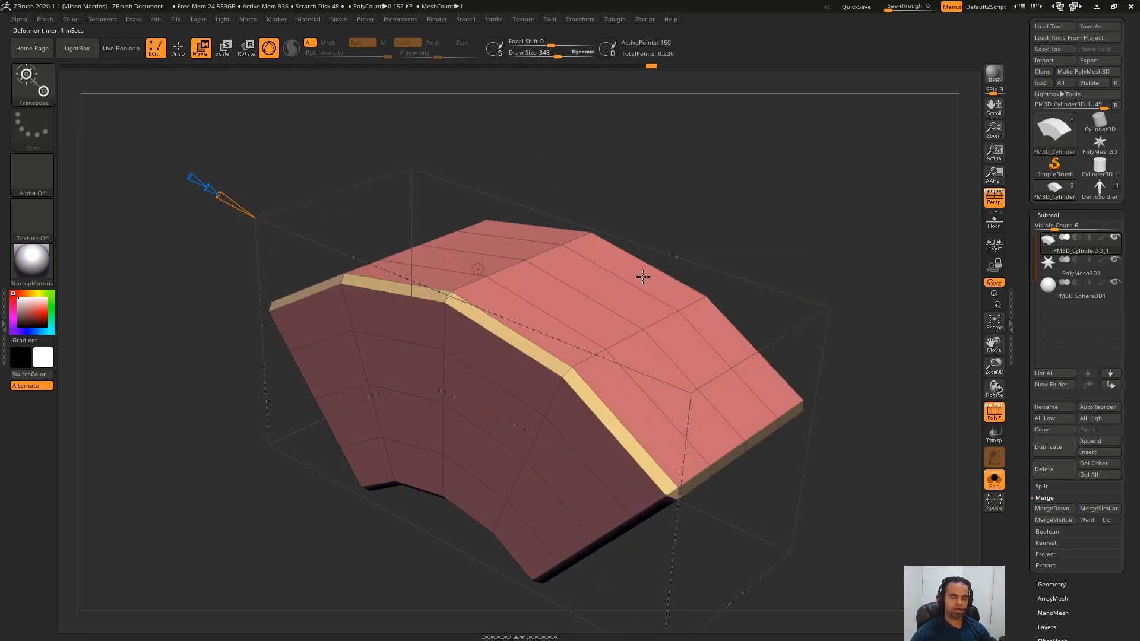
{"action": "left_click", "coordinate": [478, 269]}
{"action": "left_click", "coordinate": [717, 270]}
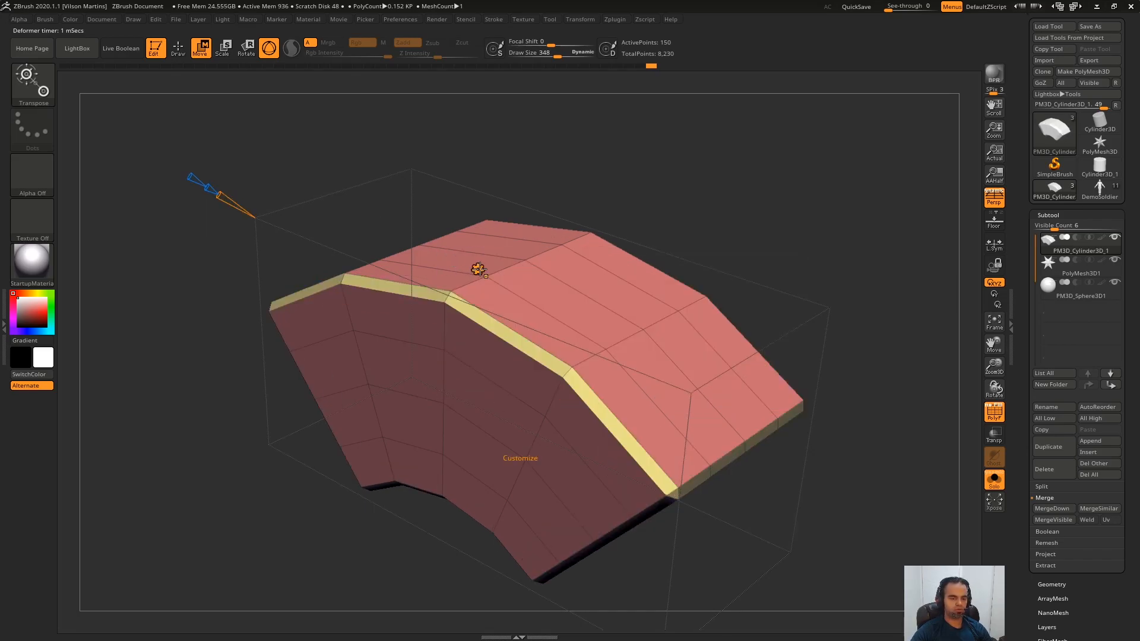
{"action": "left_click_drag", "start_coordinate": [691, 232], "coordinate": [689, 169], "text": "alt"}
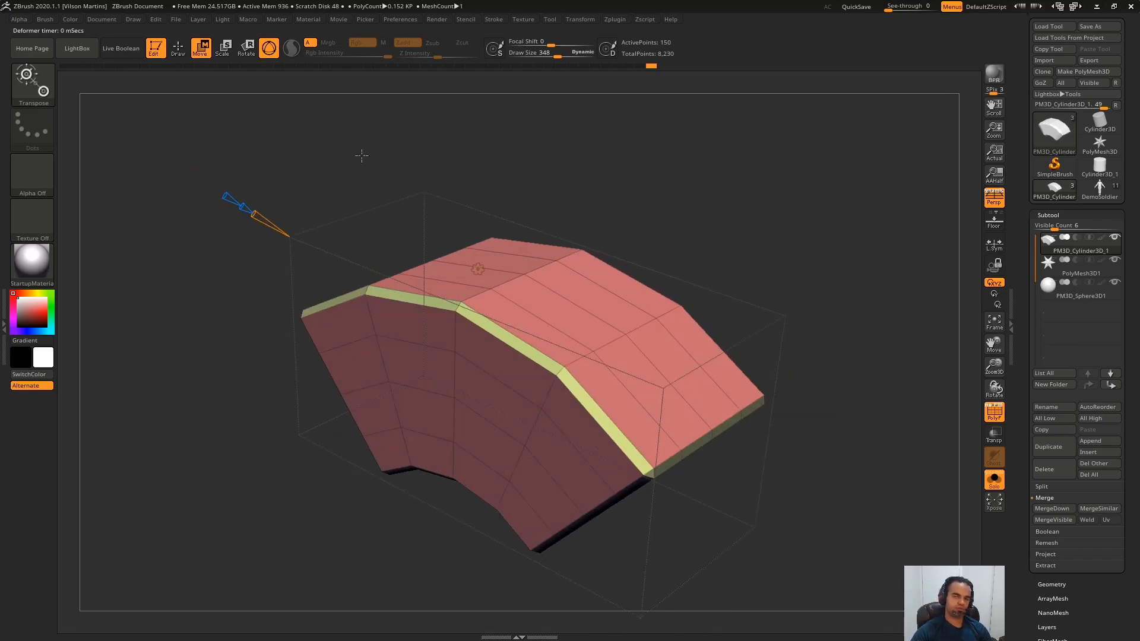
Step: Undo the bevel changes to return to the Bend Arc deformer
{"action": "key", "text": "ctrl+z"}
{"action": "key", "text": "ctrl+z"}
{"action": "key", "text": "ctrl+z"}
{"action": "key", "text": "ctrl+z"}
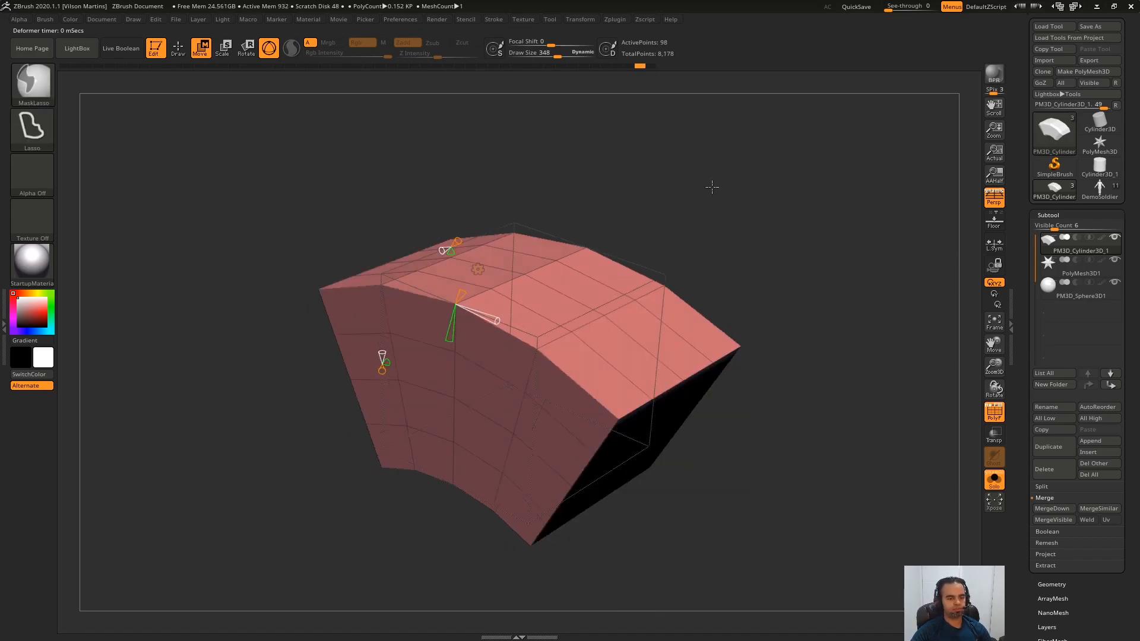
{"action": "key", "text": "ctrl+z"}
{"action": "mouse_move", "coordinate": [614, 208]}
{"action": "left_mouse_down"}
{"action": "mouse_move", "coordinate": [573, 195]}
{"action": "mouse_move", "coordinate": [649, 195]}
{"action": "mouse_move", "coordinate": [616, 209]}
{"action": "left_mouse_up"}
Step: Delete the current Bend Arc deformer and apply a fresh Bend Arc to the cube
{"action": "left_click", "coordinate": [478, 269]}
{"action": "left_click", "coordinate": [773, 269]}
{"action": "left_click", "coordinate": [567, 264]}
{"action": "left_click", "coordinate": [501, 296]}
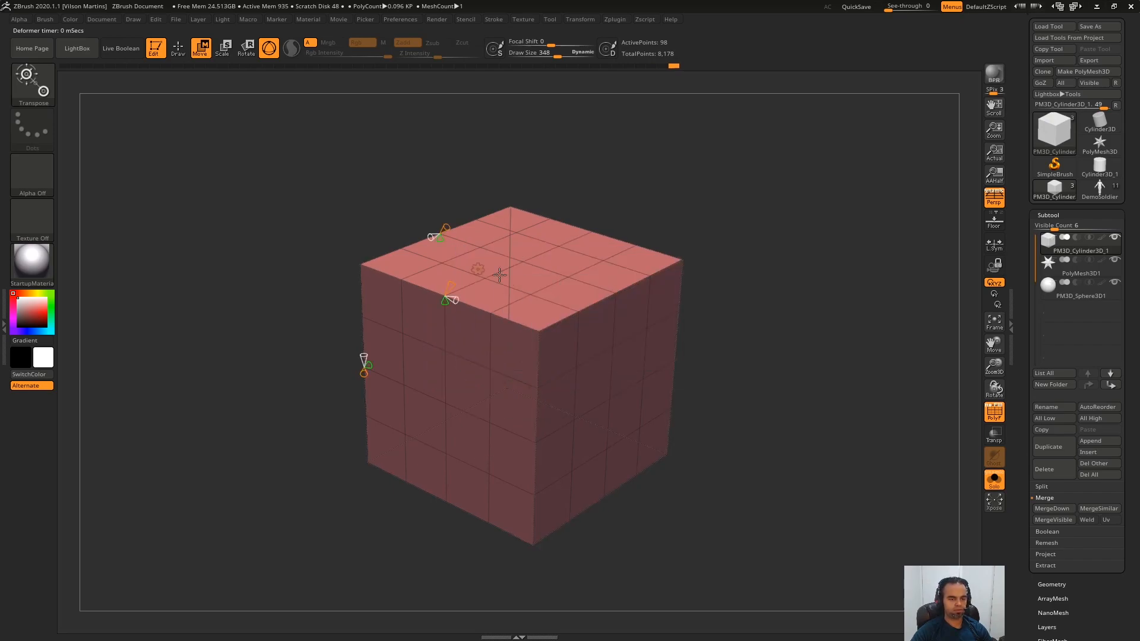
Step: Bend the cube with the green angle cone and delete the deformer to return to the gizmo
{"action": "left_click_drag", "start_coordinate": [446, 303], "coordinate": [434, 355]}
{"action": "left_click", "coordinate": [478, 269]}
{"action": "left_click", "coordinate": [775, 269]}
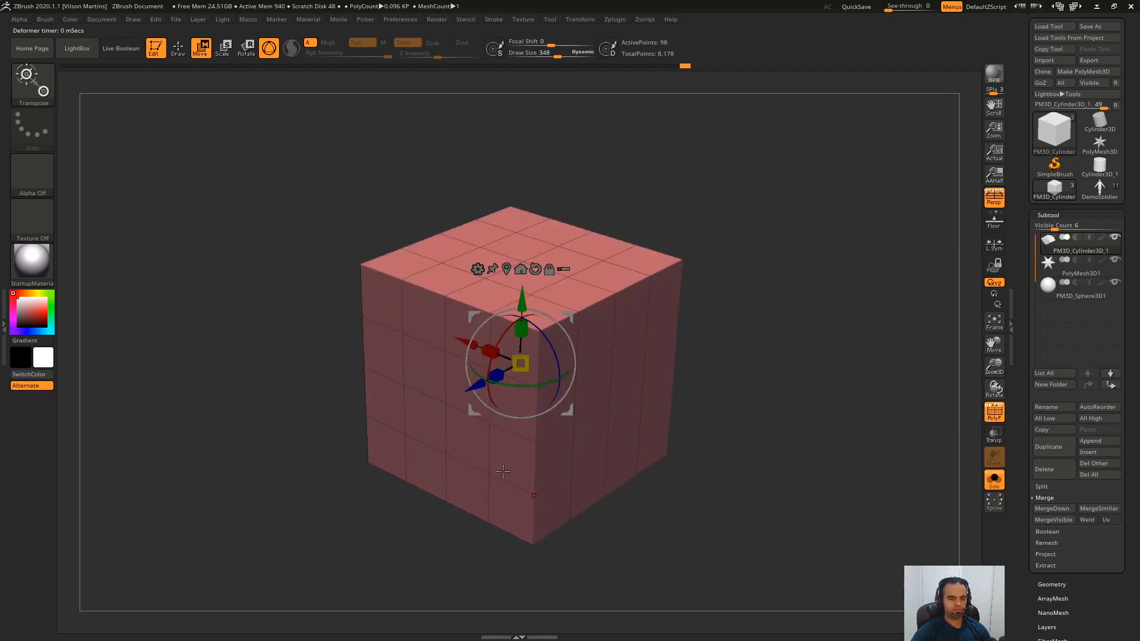
Step: Try a Bend Curve deformer on the already bent cube, adjusting one of its cones, and delete the deformer
{"action": "left_click", "coordinate": [478, 269]}
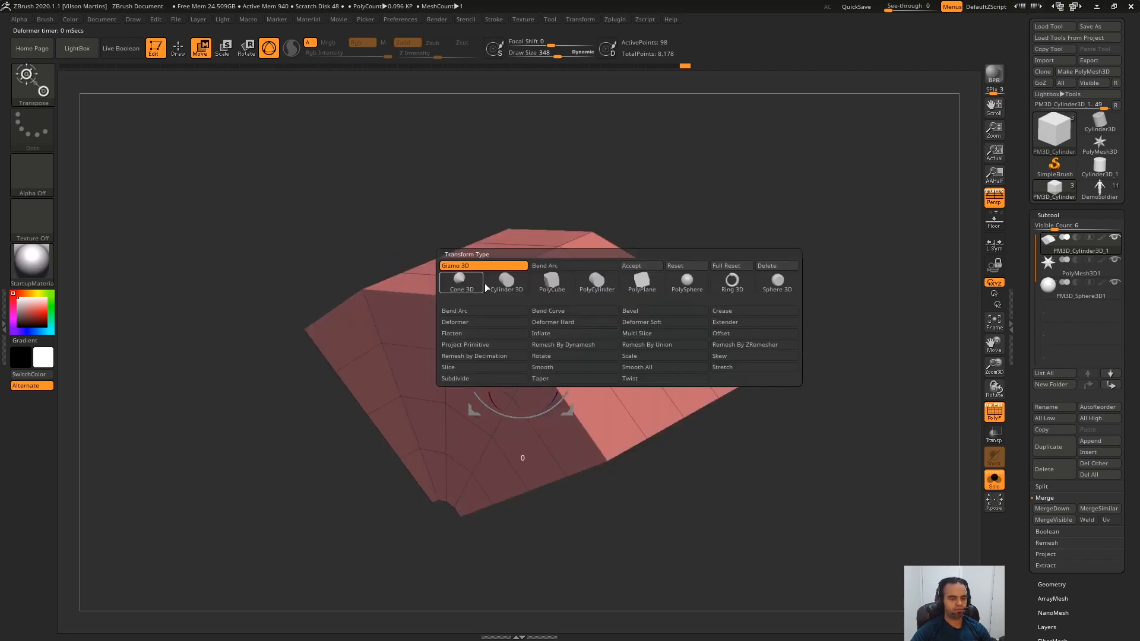
{"action": "left_click", "coordinate": [592, 331]}
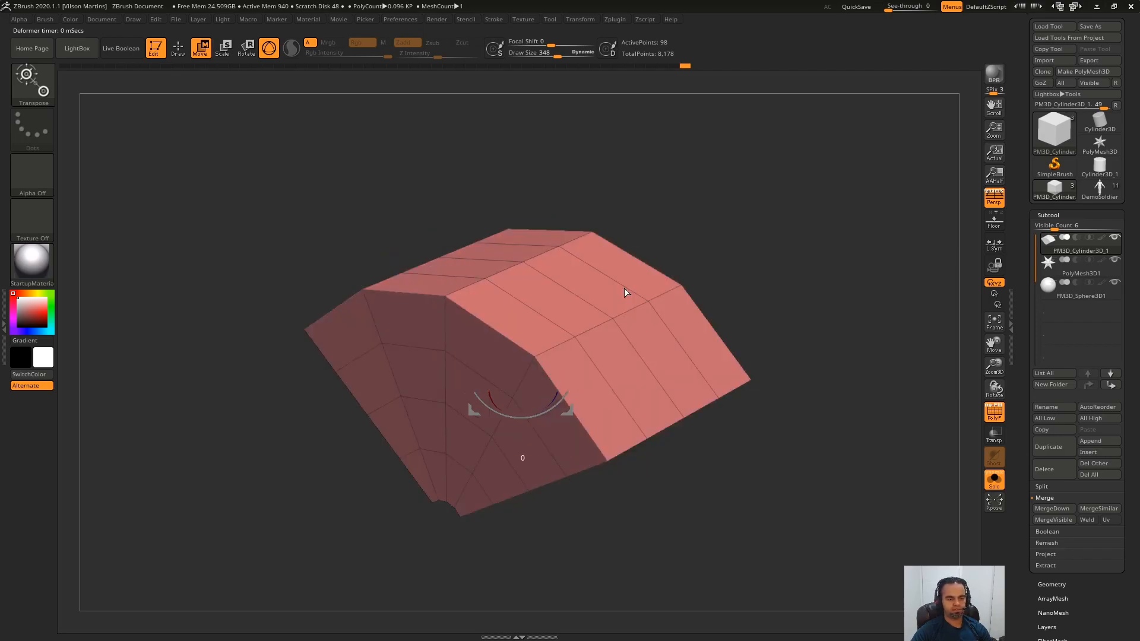
{"action": "left_click_drag", "start_coordinate": [292, 236], "coordinate": [267, 227]}
{"action": "left_click", "coordinate": [478, 270]}
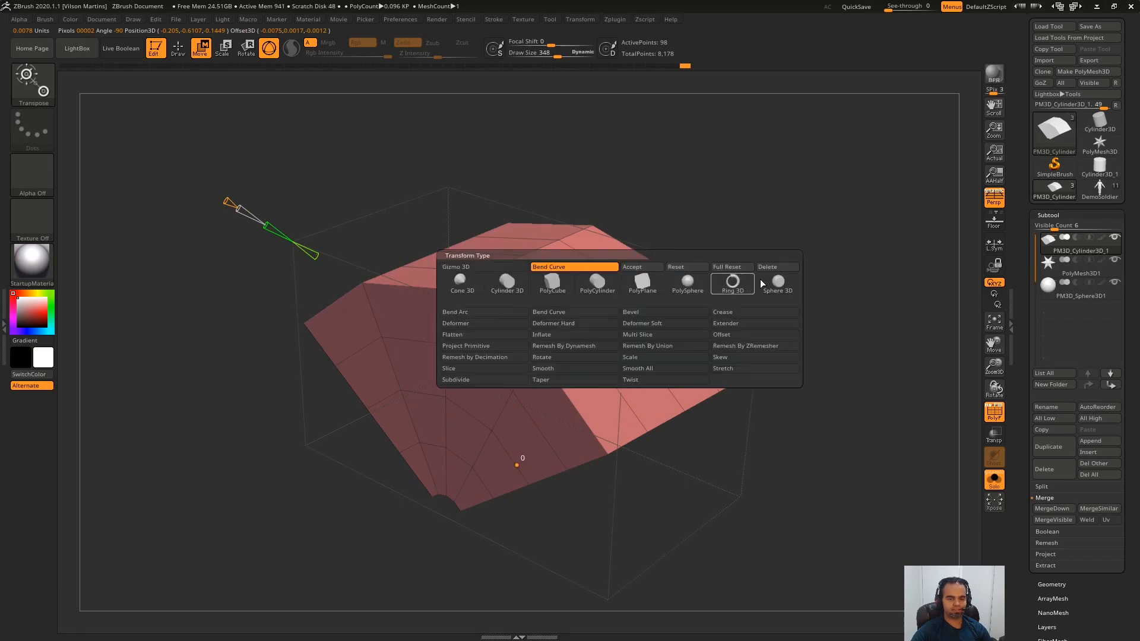
{"action": "left_click", "coordinate": [778, 268]}
Step: Undo the earlier bends to restore the plain cube with the gizmo
{"action": "left_click", "coordinate": [477, 269]}
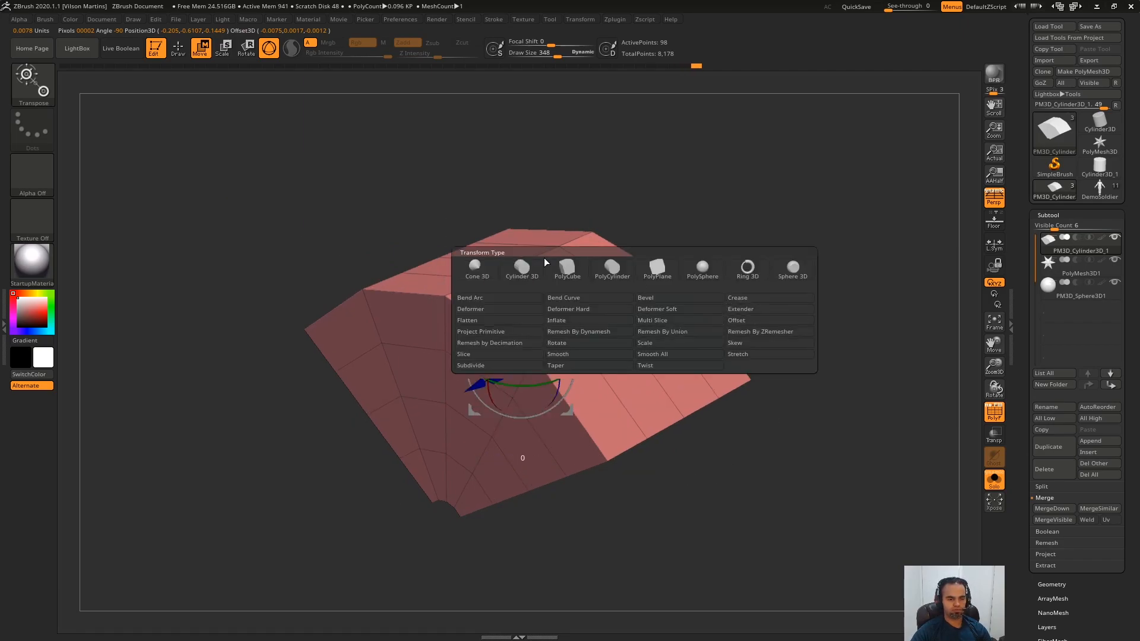
{"action": "key", "text": "ctrl+z"}
{"action": "key", "text": "ctrl+z"}
{"action": "key", "text": "ctrl+z"}
{"action": "key", "text": "ctrl+z"}
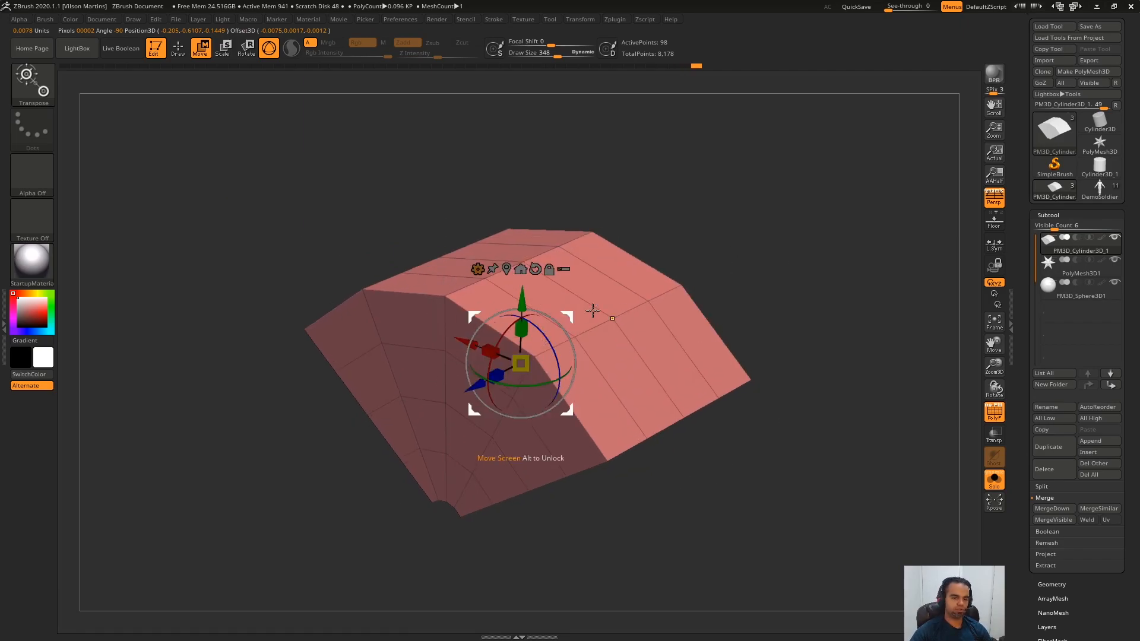
{"action": "mouse_move", "coordinate": [688, 162]}
{"action": "left_mouse_down"}
{"action": "mouse_move", "coordinate": [603, 127]}
{"action": "mouse_move", "coordinate": [576, 247]}
{"action": "mouse_move", "coordinate": [666, 171]}
{"action": "mouse_move", "coordinate": [581, 188]}
{"action": "left_mouse_up"}
Step: Apply a Bend Curve deformer to the plain cube
{"action": "left_click", "coordinate": [476, 270]}
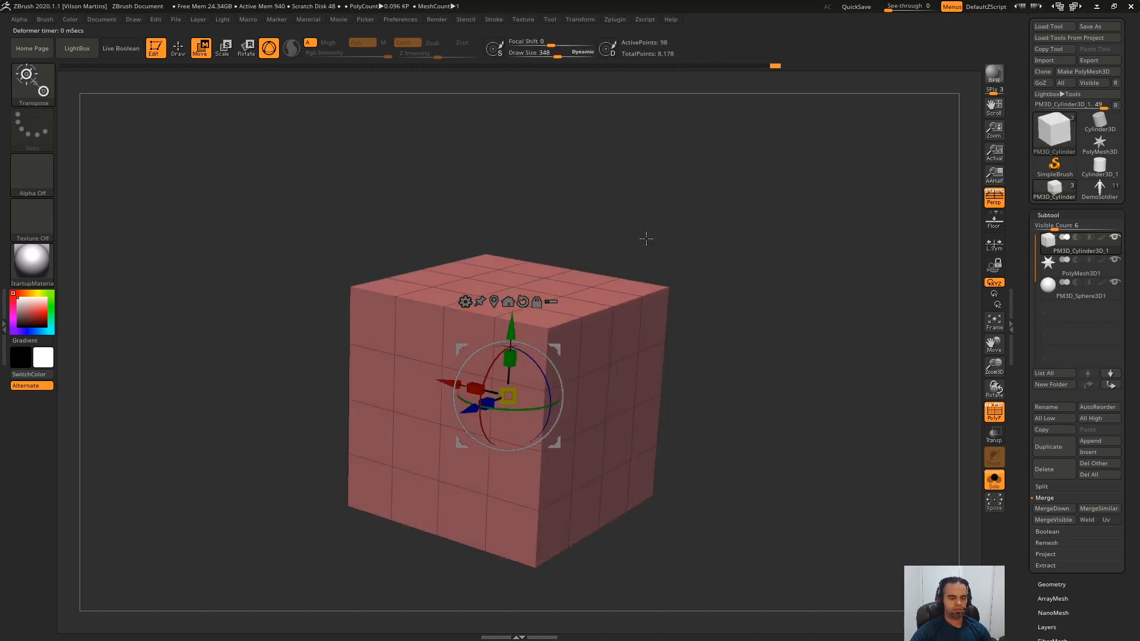
{"action": "left_click_drag", "start_coordinate": [646, 238], "coordinate": [694, 276]}
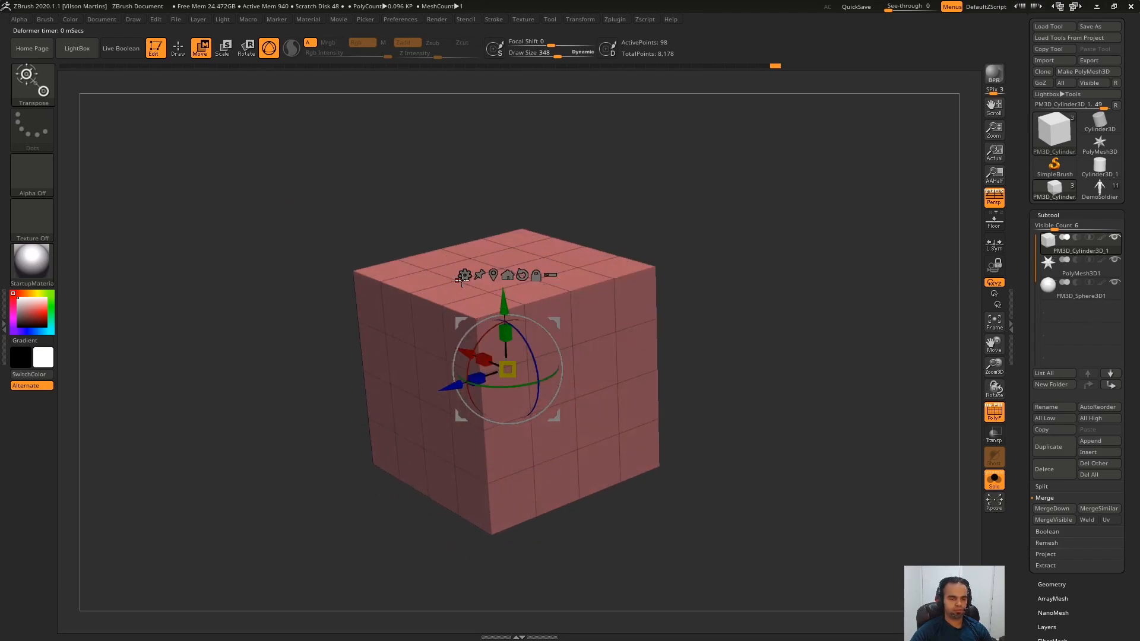
{"action": "left_click", "coordinate": [463, 275]}
{"action": "left_click", "coordinate": [561, 306]}
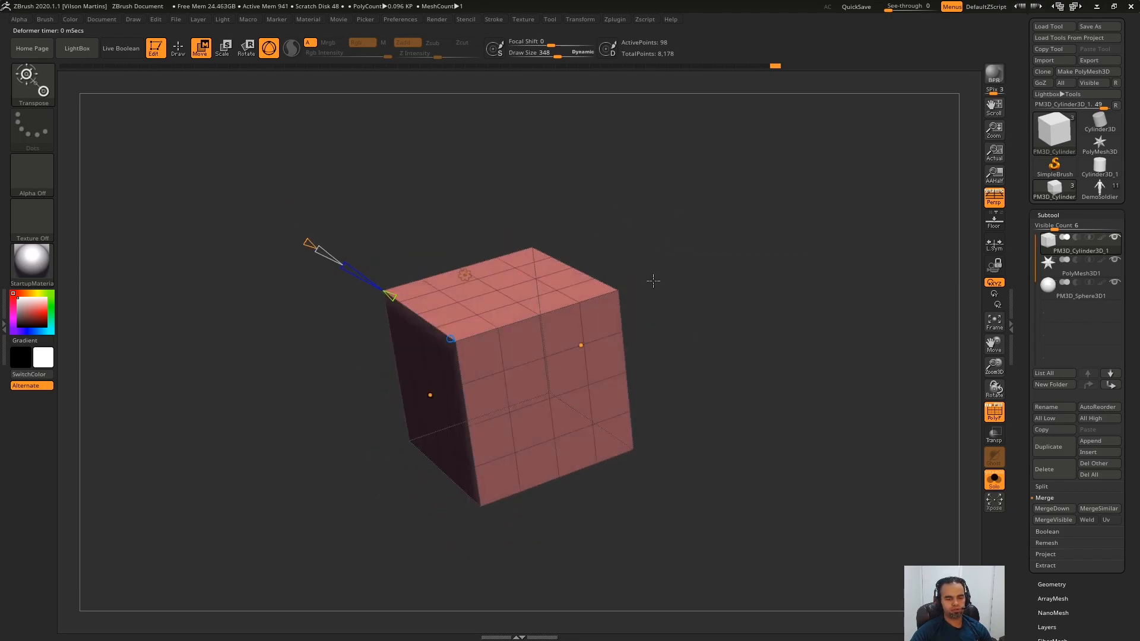
{"action": "left_click_drag", "start_coordinate": [693, 210], "coordinate": [593, 268]}
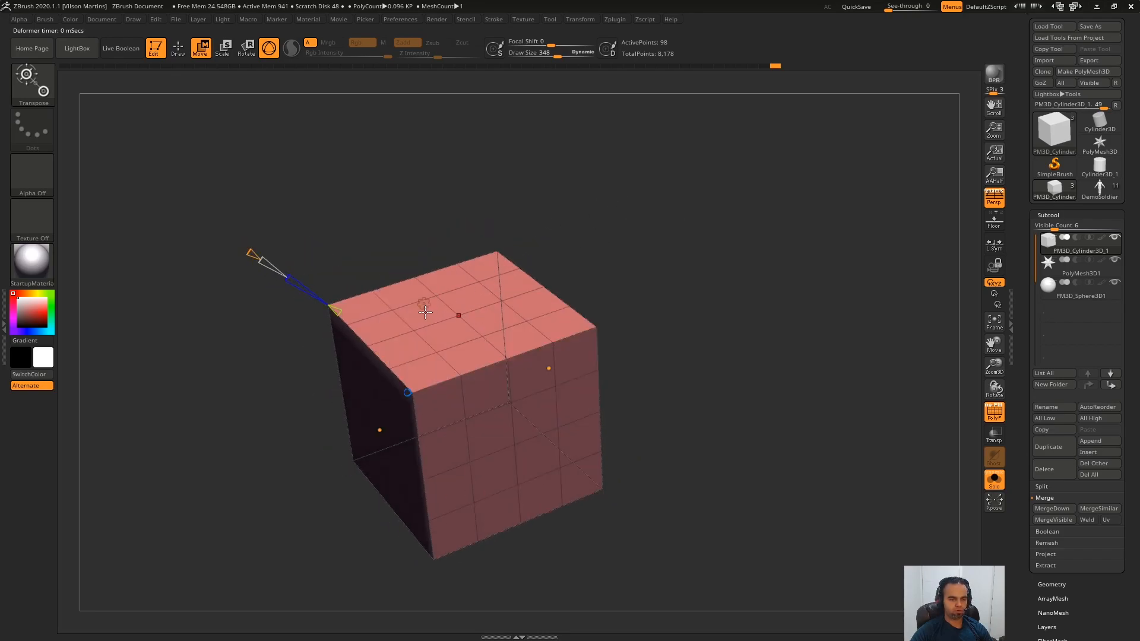
Step: Subdivide the cube into a dense mesh with the Subdivide deformer and apply Bend Curve again
{"action": "left_click", "coordinate": [424, 304]}
{"action": "left_click", "coordinate": [449, 422]}
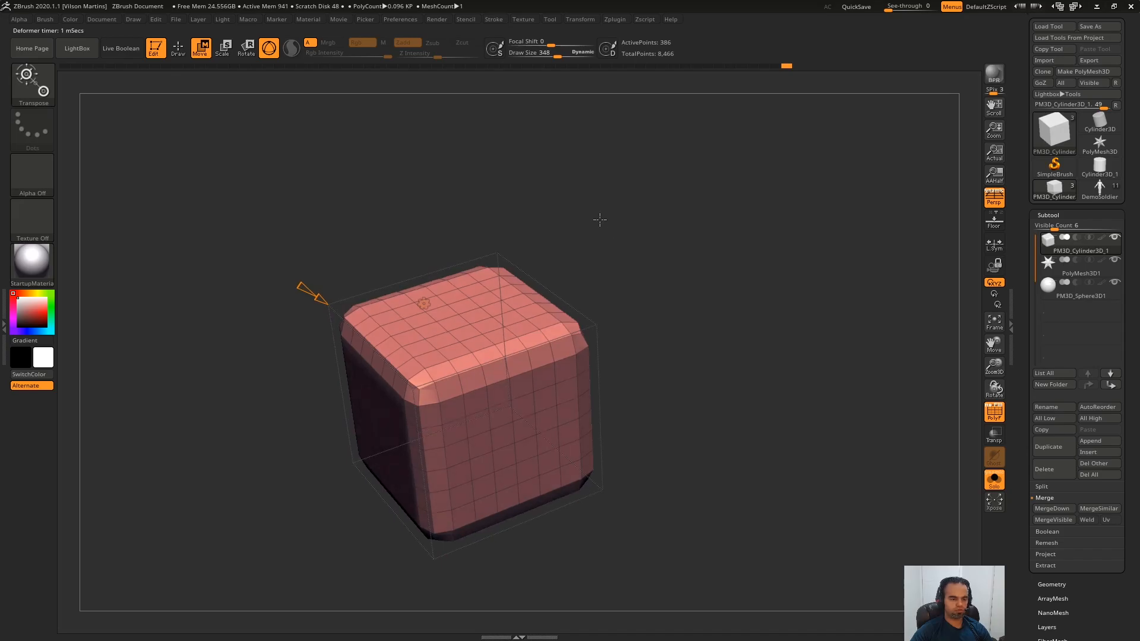
{"action": "left_click", "coordinate": [427, 305]}
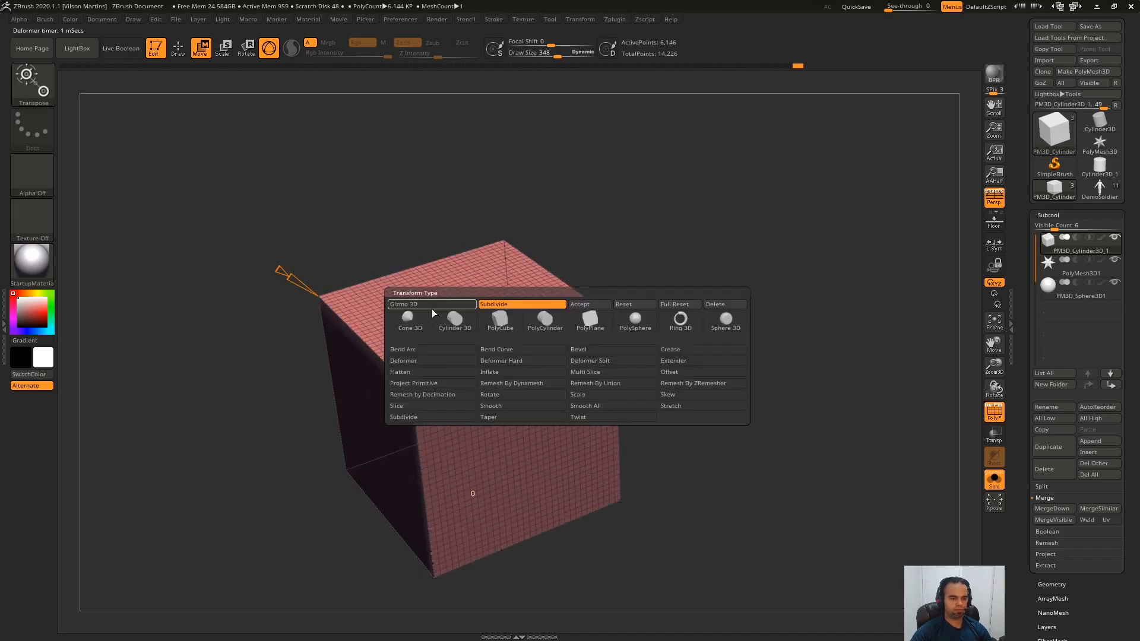
{"action": "left_click", "coordinate": [521, 349]}
Step: Try stretching the cube from its end curve point, undo the stretch, and adjust the deformer's Curve Resolution
{"action": "left_click_drag", "start_coordinate": [504, 364], "coordinate": [806, 145]}
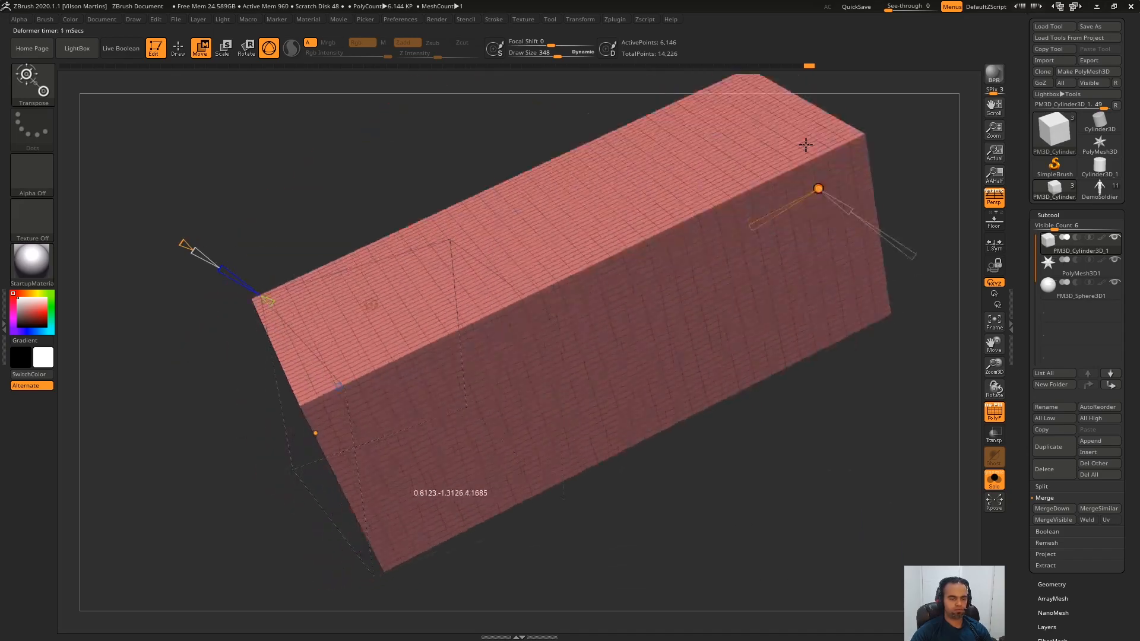
{"action": "key", "text": "ctrl+z"}
{"action": "left_click_drag", "start_coordinate": [224, 264], "coordinate": [221, 261]}
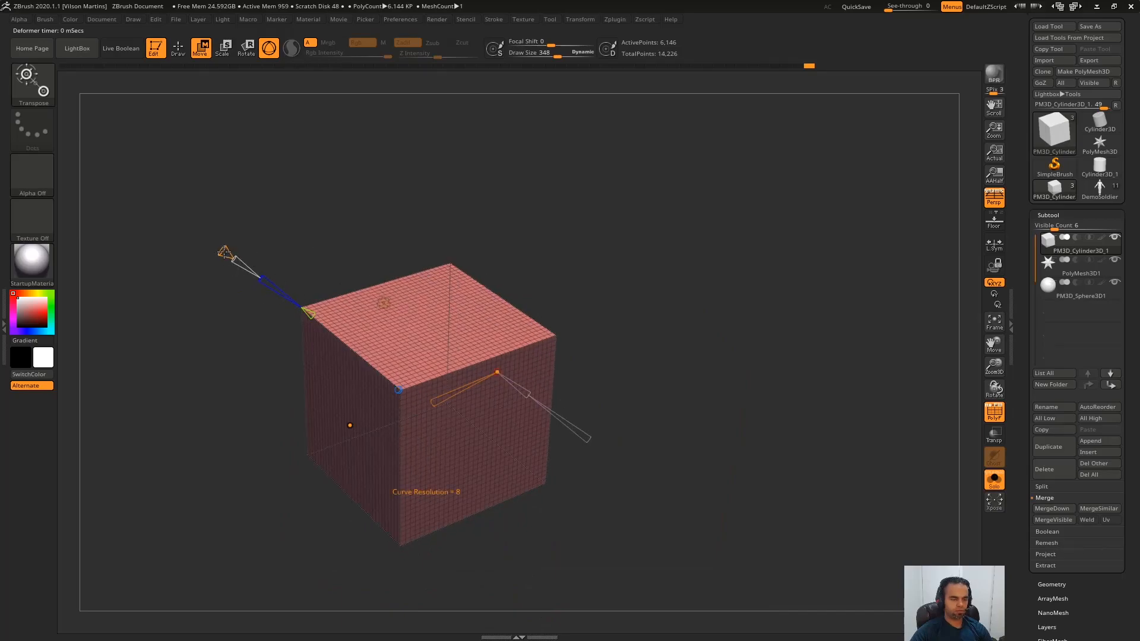
{"action": "left_click_drag", "start_coordinate": [564, 356], "coordinate": [406, 365]}
{"action": "left_click_drag", "start_coordinate": [530, 317], "coordinate": [542, 323]}
Step: Pull the Bend Curve control points to stretch the dense cube into a long, S-shaped form
{"action": "left_click_drag", "start_coordinate": [509, 374], "coordinate": [801, 163]}
{"action": "left_click_drag", "start_coordinate": [525, 355], "coordinate": [694, 343]}
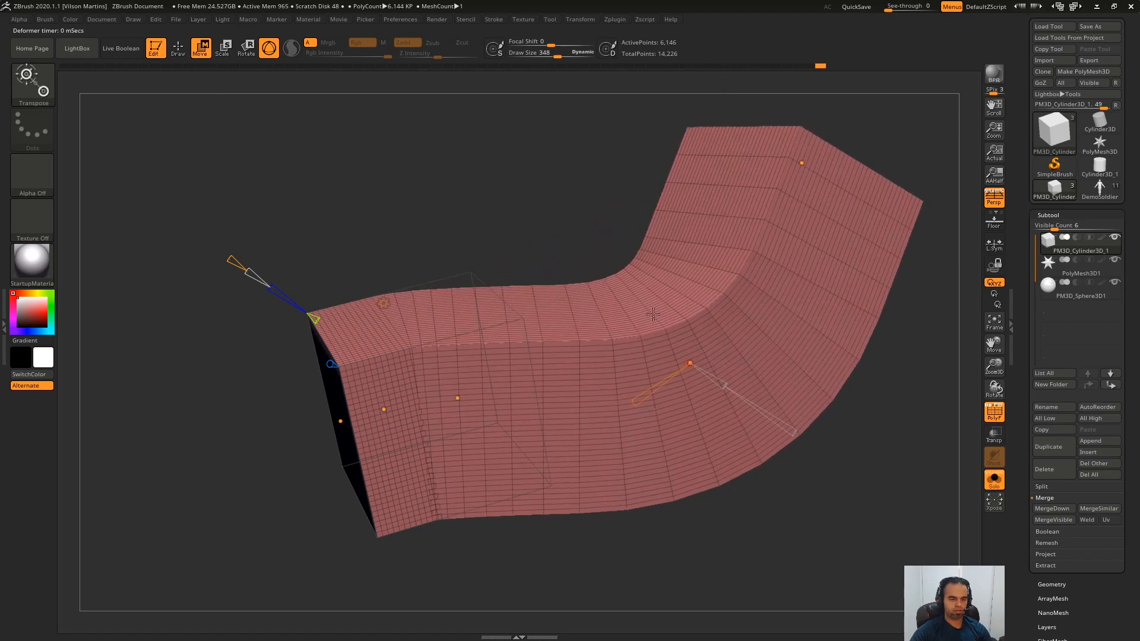
{"action": "left_click_drag", "start_coordinate": [522, 363], "coordinate": [385, 220]}
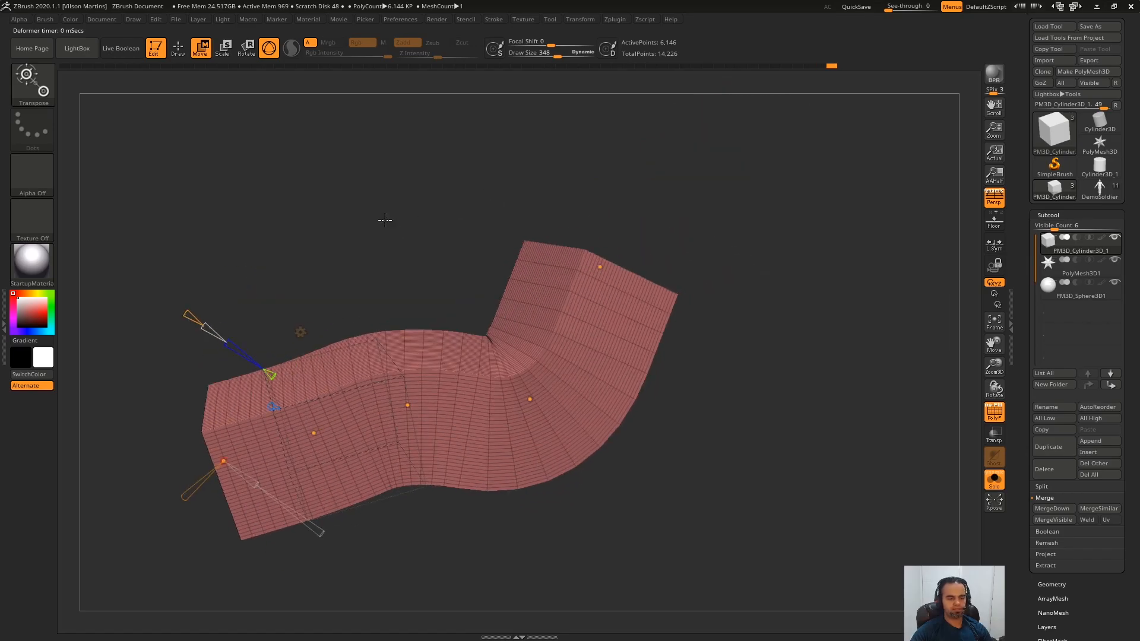
{"action": "left_click_drag", "start_coordinate": [527, 404], "coordinate": [724, 355]}
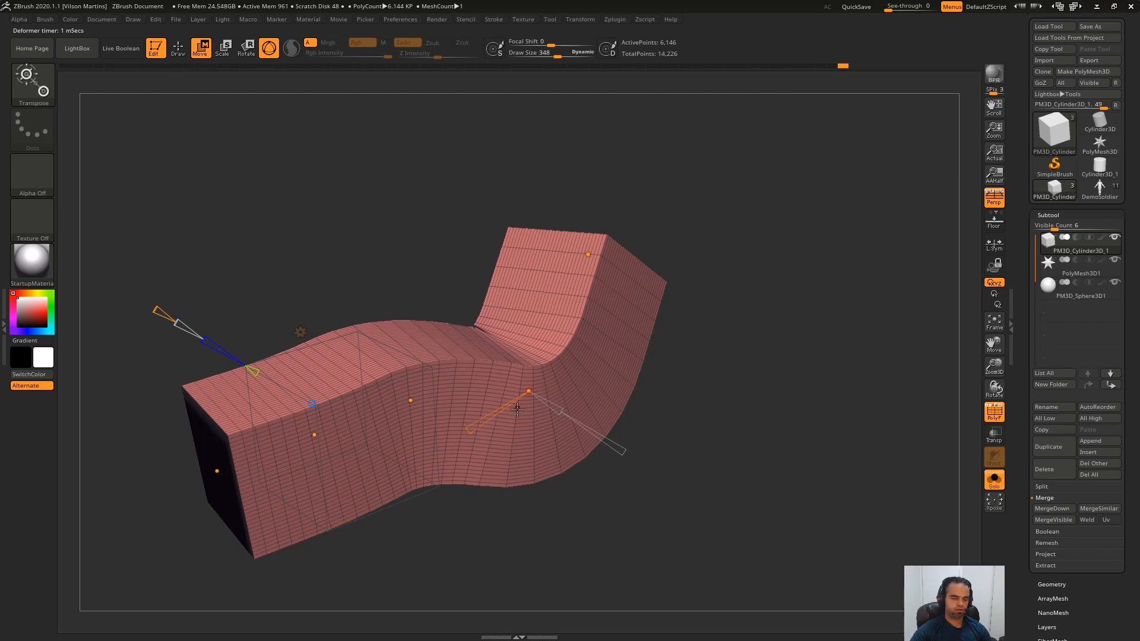
Step: Adjust the cones on the Bend Curve control points to reshape the form, and delete the deformer
{"action": "mouse_move", "coordinate": [470, 429]}
{"action": "left_mouse_down"}
{"action": "mouse_move", "coordinate": [534, 400]}
{"action": "mouse_move", "coordinate": [572, 418]}
{"action": "mouse_move", "coordinate": [692, 320]}
{"action": "mouse_move", "coordinate": [653, 306]}
{"action": "mouse_move", "coordinate": [752, 367]}
{"action": "mouse_move", "coordinate": [722, 349]}
{"action": "left_mouse_up"}
{"action": "mouse_move", "coordinate": [676, 389]}
{"action": "left_mouse_down"}
{"action": "mouse_move", "coordinate": [705, 430]}
{"action": "mouse_move", "coordinate": [771, 380]}
{"action": "mouse_move", "coordinate": [706, 341]}
{"action": "left_mouse_up"}
{"action": "mouse_move", "coordinate": [736, 237]}
{"action": "left_mouse_down"}
{"action": "mouse_move", "coordinate": [721, 172]}
{"action": "mouse_move", "coordinate": [641, 168]}
{"action": "mouse_move", "coordinate": [714, 152]}
{"action": "left_mouse_up"}
{"action": "left_click", "coordinate": [407, 295]}
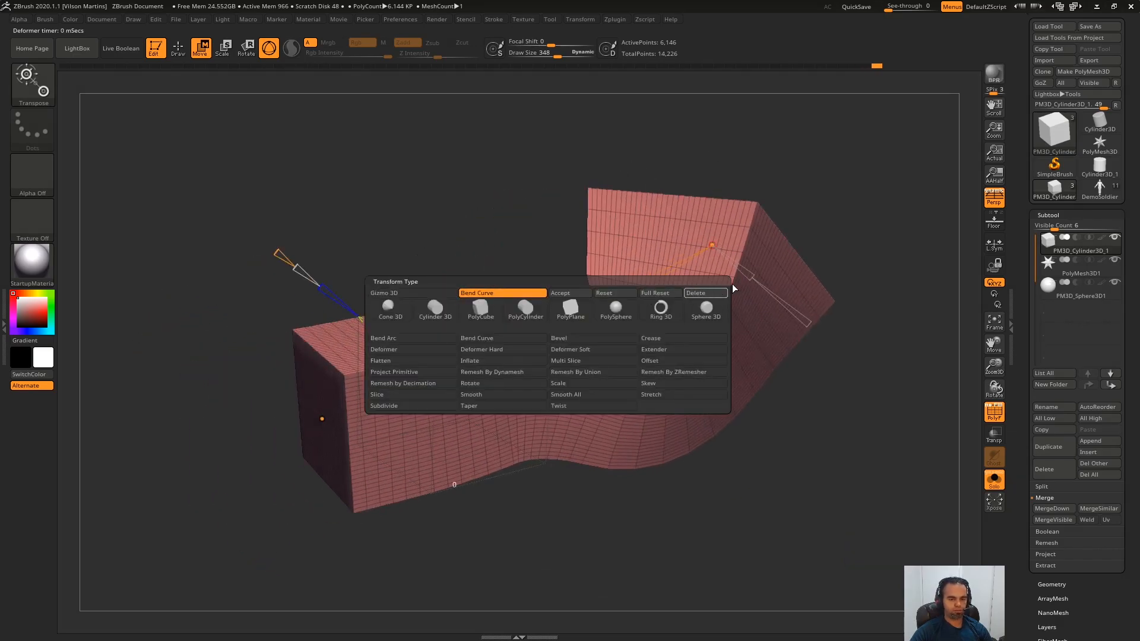
{"action": "left_click", "coordinate": [570, 292]}
Step: Replace the dense mesh with a PolyCube primitive
{"action": "left_click", "coordinate": [415, 299]}
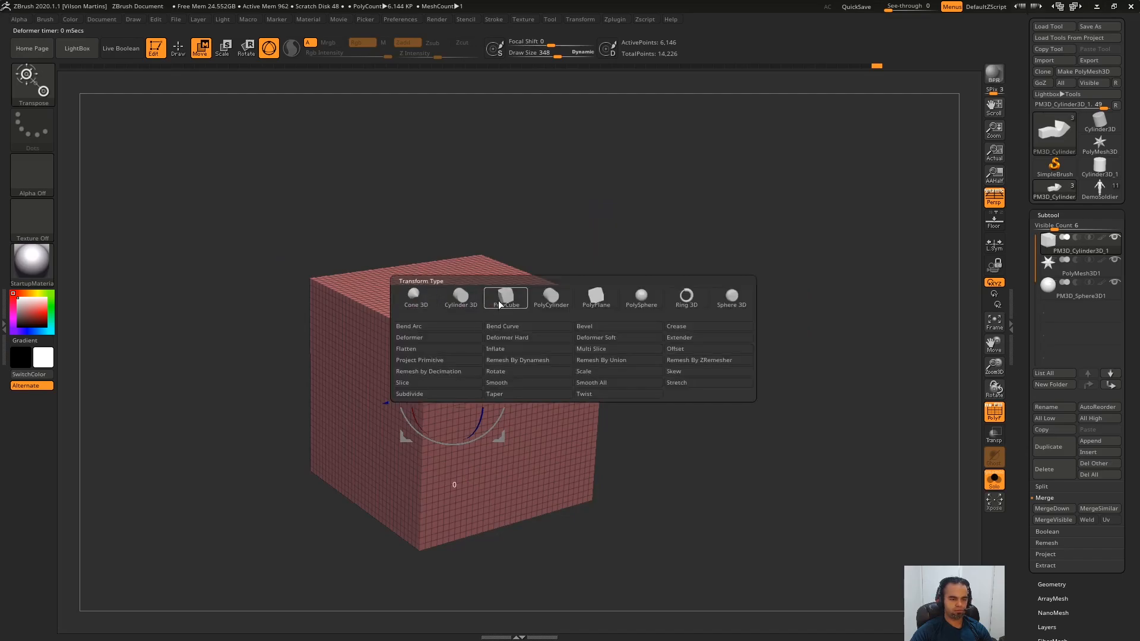
{"action": "left_click", "coordinate": [492, 305]}
{"action": "left_click_drag", "start_coordinate": [535, 183], "coordinate": [490, 234]}
Step: Apply a Bevel deformer to the cube and adjust its cones to bevel all polygon edges
{"action": "left_click", "coordinate": [408, 296]}
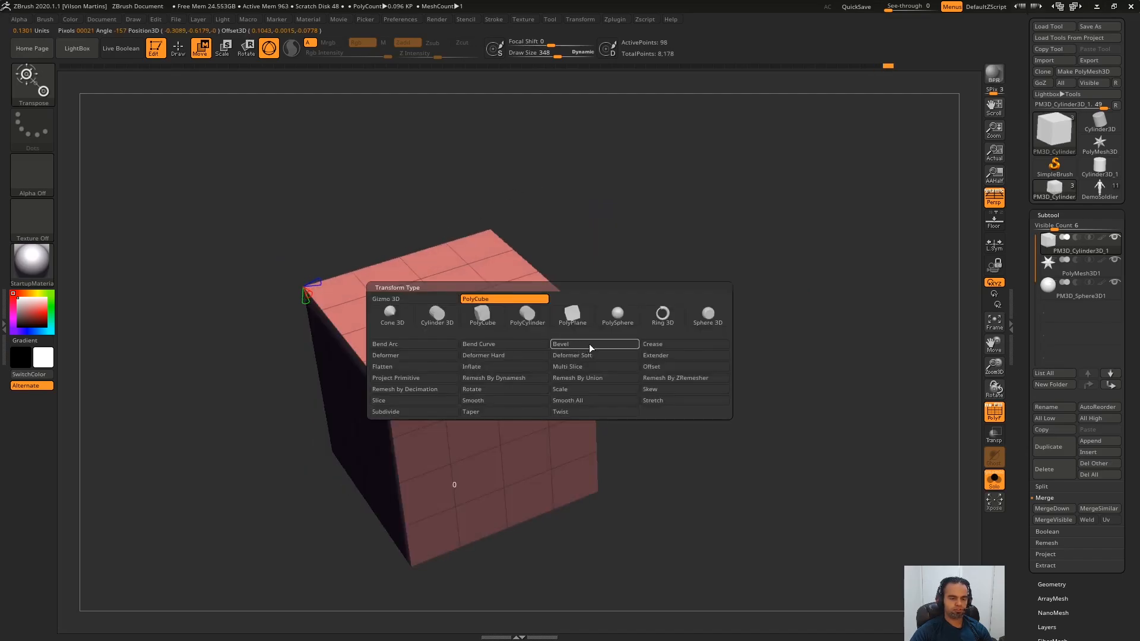
{"action": "left_click", "coordinate": [591, 344]}
{"action": "left_click_drag", "start_coordinate": [704, 244], "coordinate": [452, 271]}
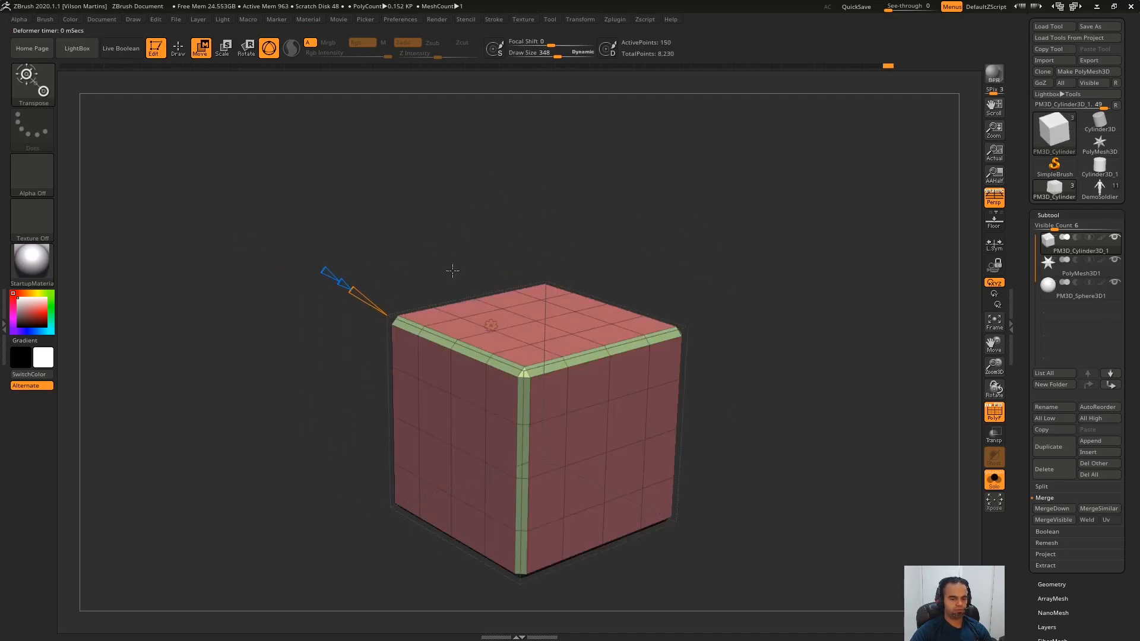
{"action": "left_click_drag", "start_coordinate": [693, 282], "coordinate": [407, 239], "text": "alt"}
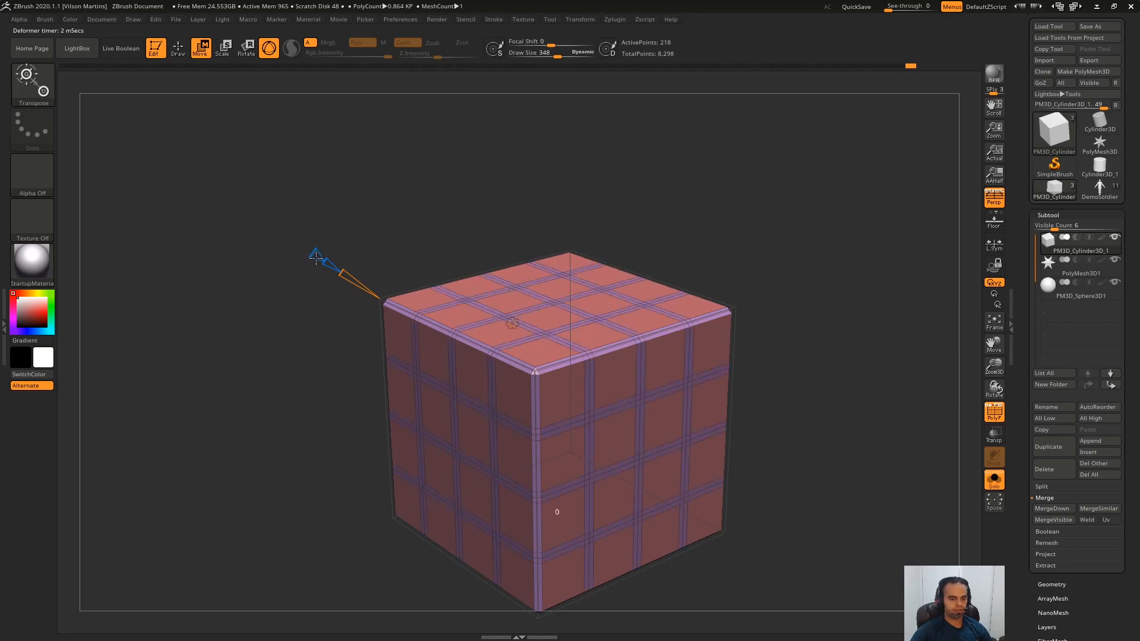
Step: Undo the bevel and apply a Crease deformer, adjusting its blue cone to crease the cube's edges
{"action": "key", "text": "ctrl+z"}
{"action": "right_click_drag", "start_coordinate": [763, 262], "coordinate": [742, 233]}
{"action": "right_click_drag", "start_coordinate": [558, 343], "coordinate": [423, 284], "text": "ctrl"}
{"action": "right_click_drag", "start_coordinate": [595, 353], "coordinate": [452, 350], "text": "ctrl"}
{"action": "right_click_drag", "start_coordinate": [451, 350], "coordinate": [349, 268], "text": "ctrl"}
{"action": "right_click_drag", "start_coordinate": [531, 308], "coordinate": [303, 212], "text": "ctrl"}
{"action": "left_click_drag", "start_coordinate": [276, 210], "coordinate": [313, 225]}
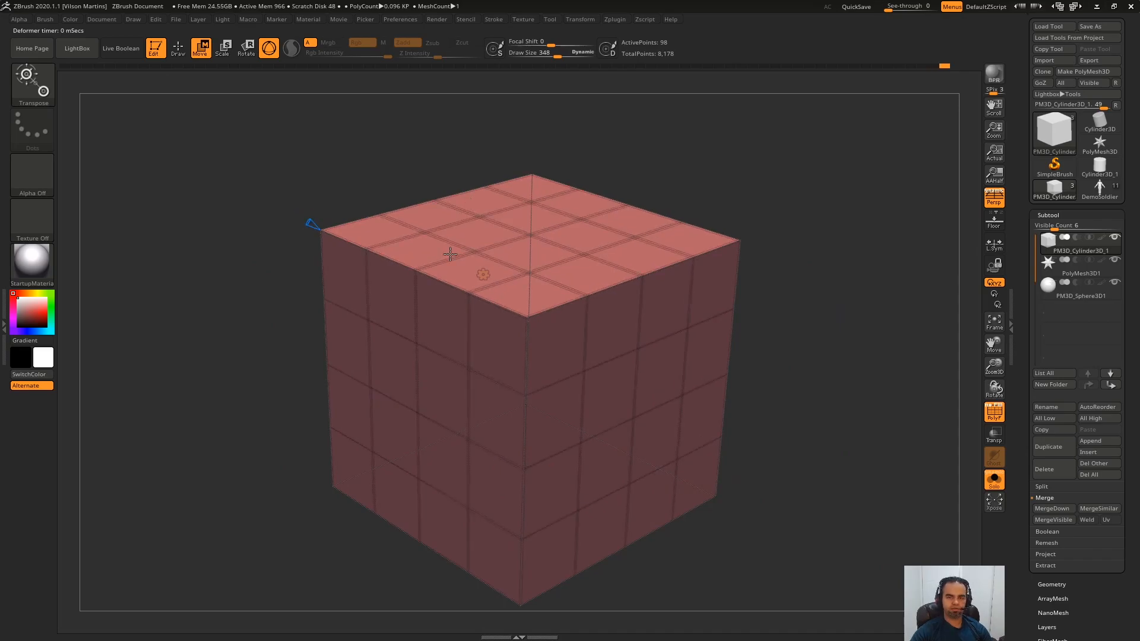
Step: Apply the lattice Deformer to the uncreased cube
{"action": "left_click", "coordinate": [484, 274]}
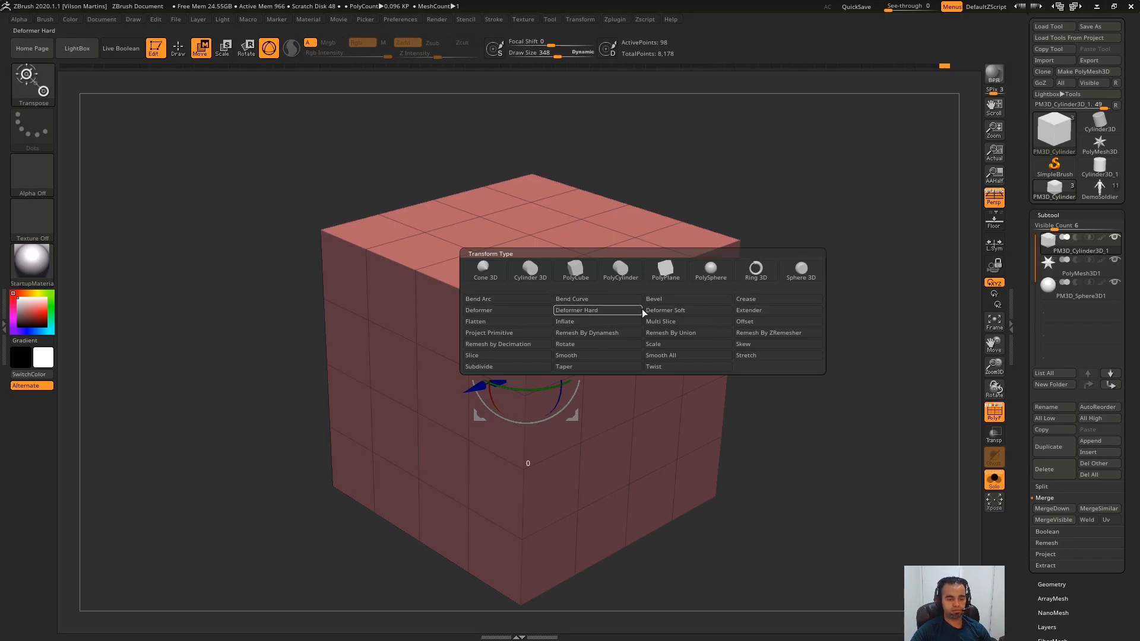
{"action": "left_click", "coordinate": [548, 313]}
{"action": "right_click_drag", "start_coordinate": [558, 318], "coordinate": [703, 303], "text": "ctrl"}
{"action": "right_click_drag", "start_coordinate": [682, 230], "coordinate": [617, 252]}
{"action": "right_click_drag", "start_coordinate": [693, 206], "coordinate": [658, 282], "text": "ctrl"}
{"action": "right_click_drag", "start_coordinate": [658, 283], "coordinate": [675, 279], "text": "ctrl"}
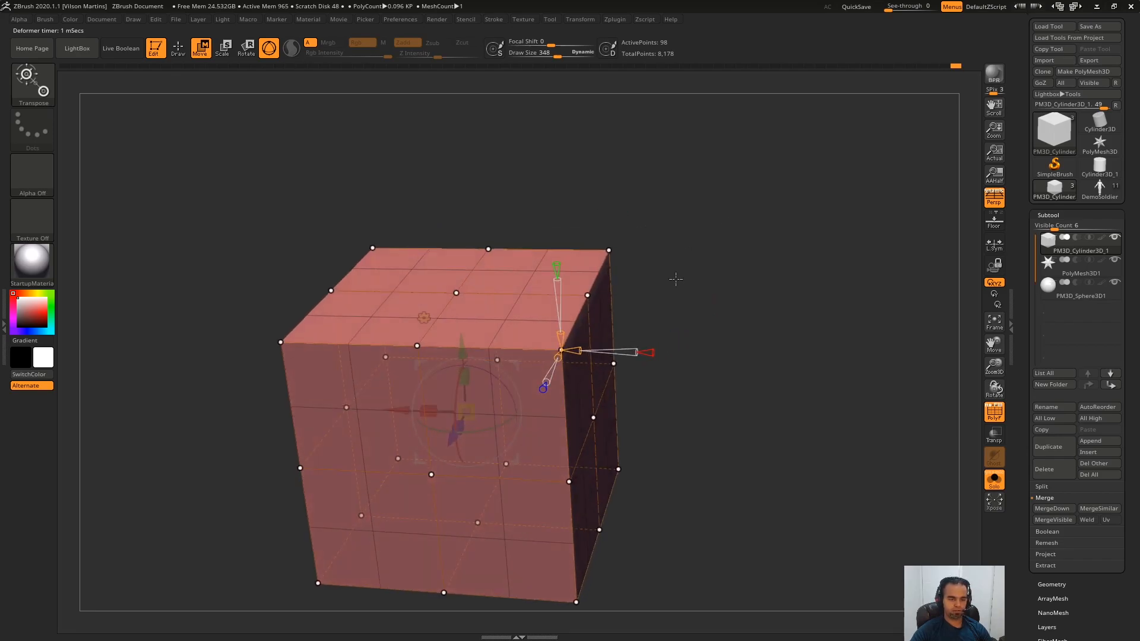
Step: Try moving the middle lattice point of the cube's top side edge along X and undo the move
{"action": "left_click", "coordinate": [590, 295]}
{"action": "right_click_drag", "start_coordinate": [791, 265], "coordinate": [778, 237], "text": "ctrl"}
{"action": "left_click_drag", "start_coordinate": [523, 293], "coordinate": [702, 296]}
{"action": "key", "text": "ctrl+z"}
Step: Try pulling the middle lattice point of the opposite top edge outward along X and undo it
{"action": "right_click_drag", "start_coordinate": [404, 332], "coordinate": [412, 310]}
{"action": "left_click", "coordinate": [347, 294]}
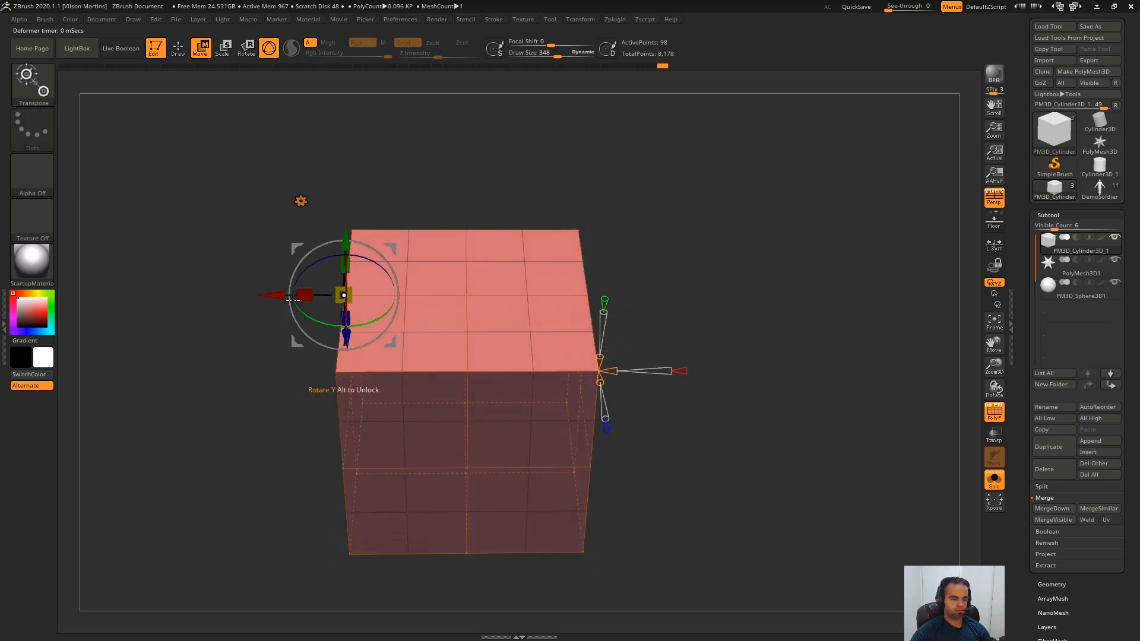
{"action": "left_click_drag", "start_coordinate": [279, 295], "coordinate": [92, 326]}
{"action": "right_click_drag", "start_coordinate": [648, 301], "coordinate": [647, 232], "text": "ctrl"}
{"action": "right_click_drag", "start_coordinate": [382, 369], "coordinate": [357, 335]}
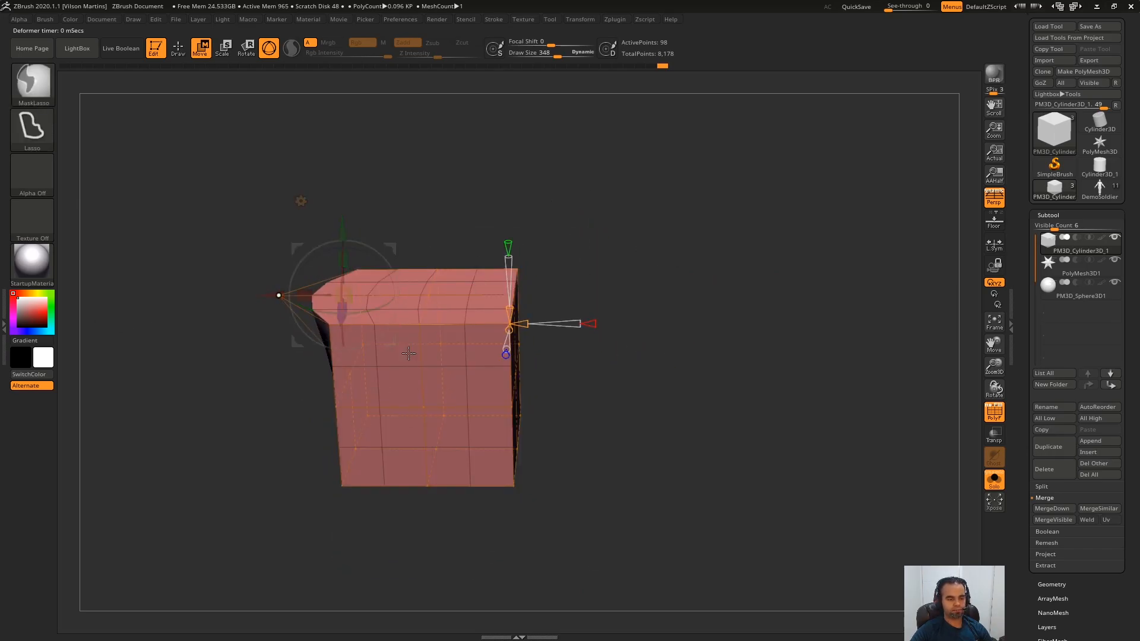
{"action": "key", "text": "ctrl+z"}
Step: Turn the cube to a straight front view and box-select the lattice points at its upper corners
{"action": "mouse_move", "coordinate": [639, 266]}
{"action": "right_mouse_down", "text": "shift"}
{"action": "mouse_move", "coordinate": [637, 276]}
{"action": "mouse_move", "coordinate": [743, 257]}
{"action": "mouse_move", "coordinate": [657, 248]}
{"action": "mouse_move", "coordinate": [674, 239]}
{"action": "mouse_move", "coordinate": [618, 288]}
{"action": "right_mouse_up", "text": "shift"}
{"action": "mouse_move", "coordinate": [632, 223]}
{"action": "right_mouse_down", "text": "alt"}
{"action": "mouse_move", "coordinate": [692, 229]}
{"action": "mouse_move", "coordinate": [668, 255]}
{"action": "mouse_move", "coordinate": [633, 249]}
{"action": "right_mouse_up", "text": "alt"}
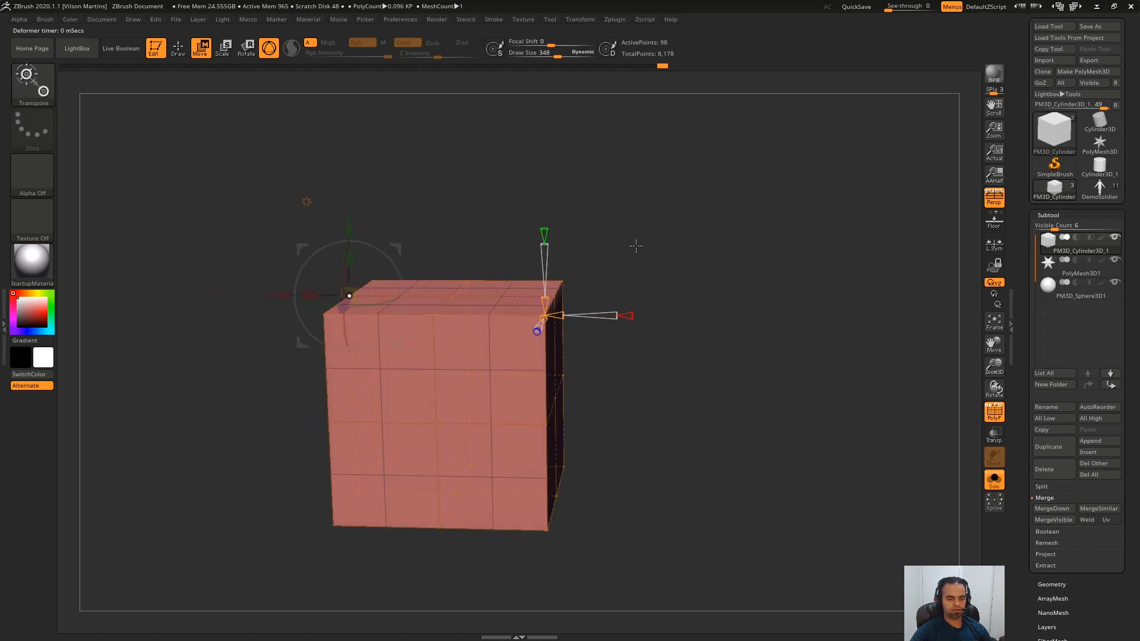
{"action": "left_click_drag", "start_coordinate": [612, 260], "coordinate": [657, 269]}
{"action": "mouse_move", "coordinate": [543, 236]}
{"action": "left_mouse_down", "text": "ctrl+alt"}
{"action": "mouse_move", "coordinate": [534, 341]}
{"action": "mouse_move", "coordinate": [629, 261]}
{"action": "left_mouse_up", "text": "ctrl+alt"}
{"action": "mouse_move", "coordinate": [711, 246]}
{"action": "left_mouse_down"}
{"action": "mouse_move", "coordinate": [656, 278]}
{"action": "mouse_move", "coordinate": [705, 257]}
{"action": "left_mouse_up"}
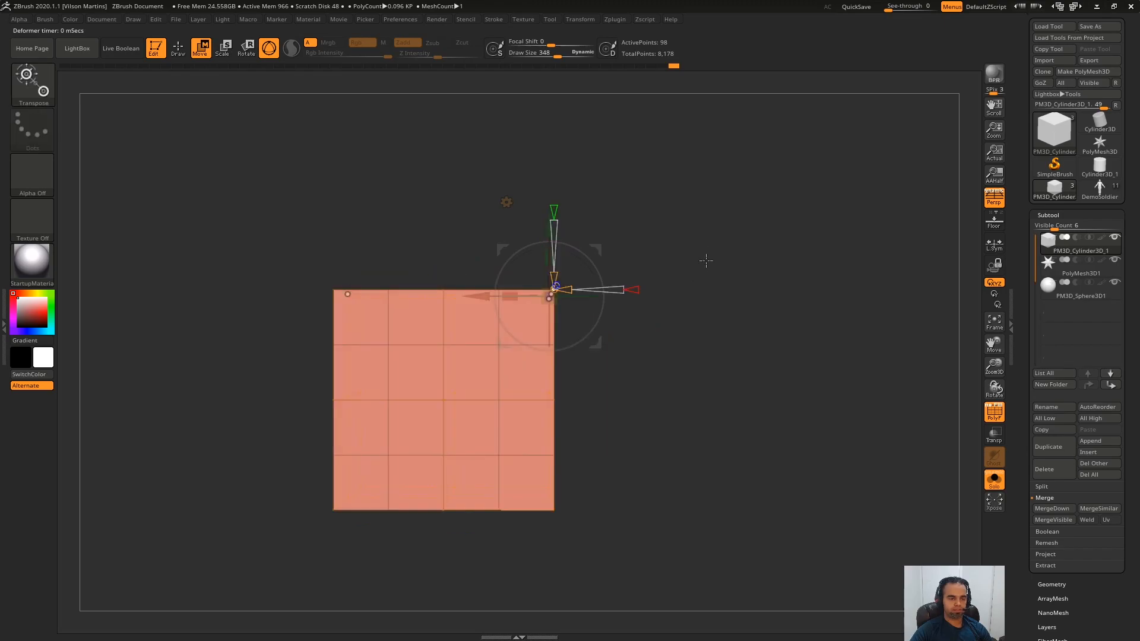
Step: Add the lattice points along the cube's side to the selection, try pulling them outward, and undo the move
{"action": "mouse_move", "coordinate": [316, 421]}
{"action": "left_mouse_down", "text": "ctrl+alt"}
{"action": "mouse_move", "coordinate": [311, 542]}
{"action": "mouse_move", "coordinate": [349, 550]}
{"action": "mouse_move", "coordinate": [338, 552]}
{"action": "left_mouse_up", "text": "ctrl+alt"}
{"action": "left_click_drag", "start_coordinate": [292, 346], "coordinate": [292, 415], "text": "ctrl+alt"}
{"action": "left_click_drag", "start_coordinate": [267, 419], "coordinate": [297, 415]}
{"action": "mouse_move", "coordinate": [276, 369]}
{"action": "left_mouse_down"}
{"action": "mouse_move", "coordinate": [224, 380]}
{"action": "mouse_move", "coordinate": [201, 428]}
{"action": "mouse_move", "coordinate": [330, 428]}
{"action": "mouse_move", "coordinate": [154, 427]}
{"action": "left_mouse_up"}
{"action": "key", "text": "ctrl+z"}
{"action": "left_click_drag", "start_coordinate": [738, 348], "coordinate": [704, 394]}
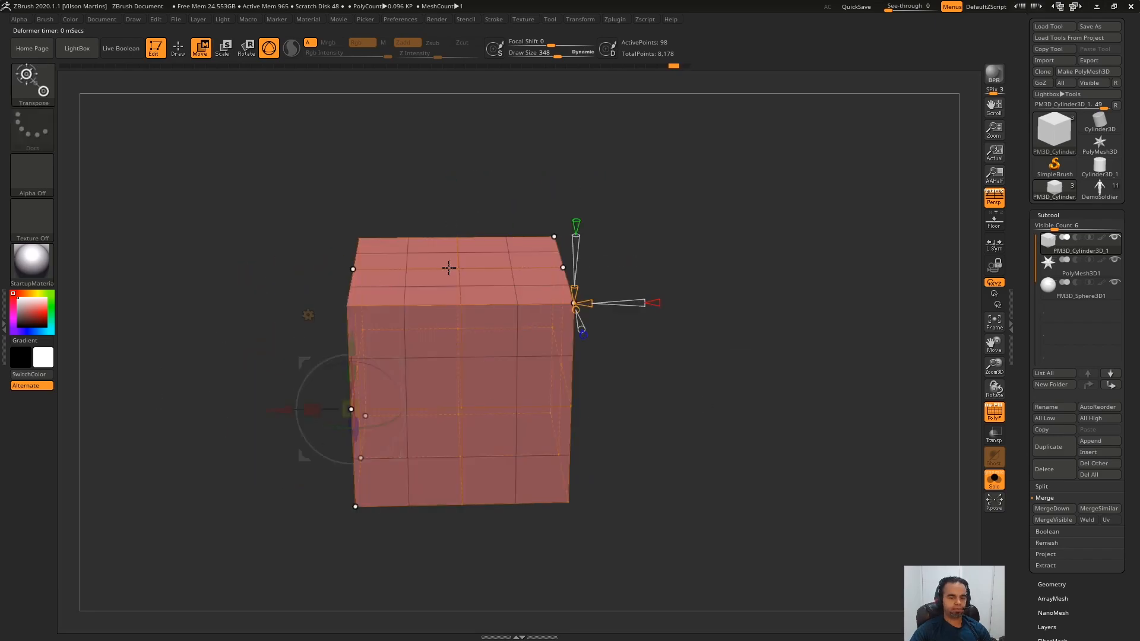
Step: Clear the lattice selection and pick points around the cube's top face one by one, adding each to the selection
{"action": "left_click_drag", "start_coordinate": [693, 328], "coordinate": [661, 341], "text": "alt"}
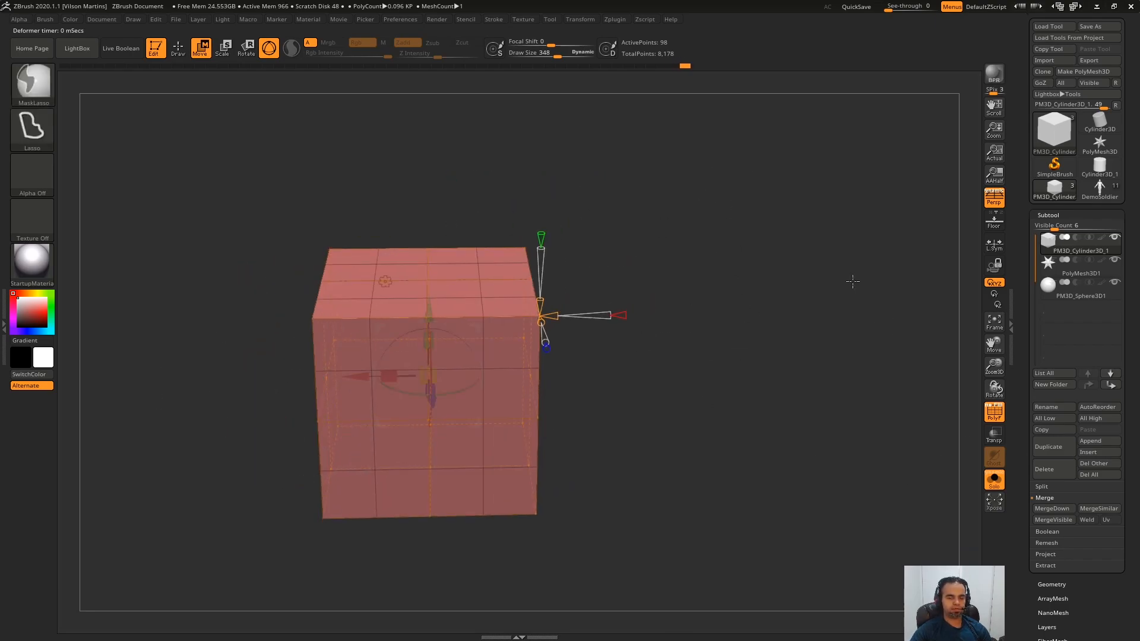
{"action": "left_click_drag", "start_coordinate": [819, 305], "coordinate": [711, 303]}
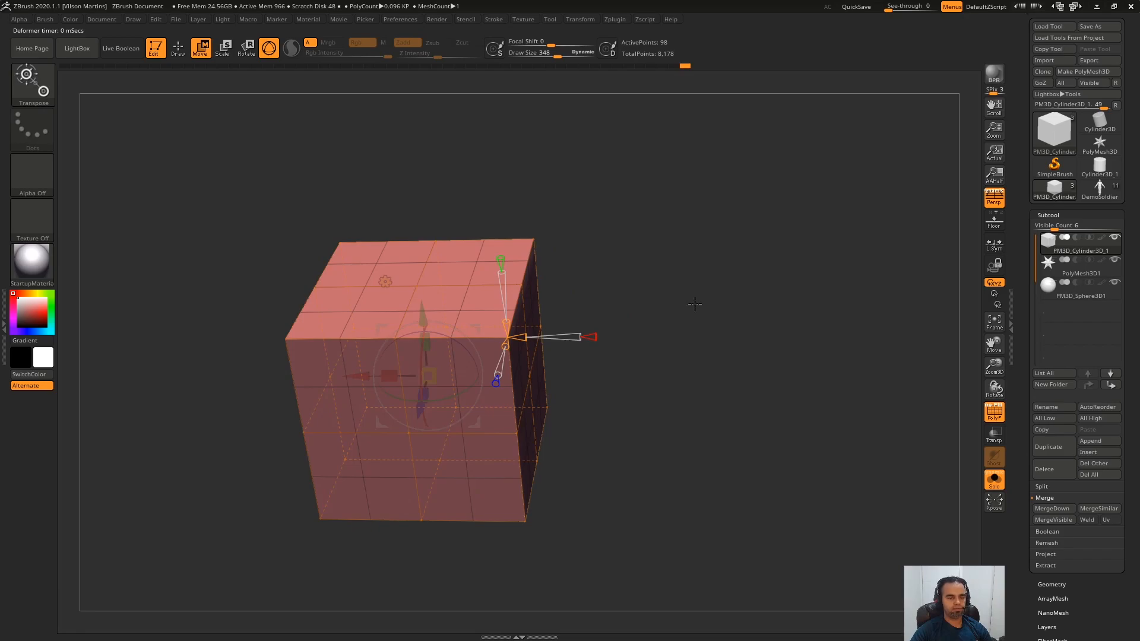
{"action": "left_click", "coordinate": [414, 286]}
{"action": "left_click_drag", "start_coordinate": [584, 208], "coordinate": [641, 229]}
{"action": "left_click", "coordinate": [404, 207]}
{"action": "left_click_drag", "start_coordinate": [627, 188], "coordinate": [659, 232], "text": "alt"}
{"action": "left_click", "coordinate": [543, 252]}
{"action": "left_click_drag", "start_coordinate": [556, 275], "coordinate": [547, 260]}
{"action": "left_click", "coordinate": [417, 367], "text": "shift"}
{"action": "left_click", "coordinate": [322, 305], "text": "shift"}
{"action": "left_click_drag", "start_coordinate": [598, 281], "coordinate": [563, 294]}
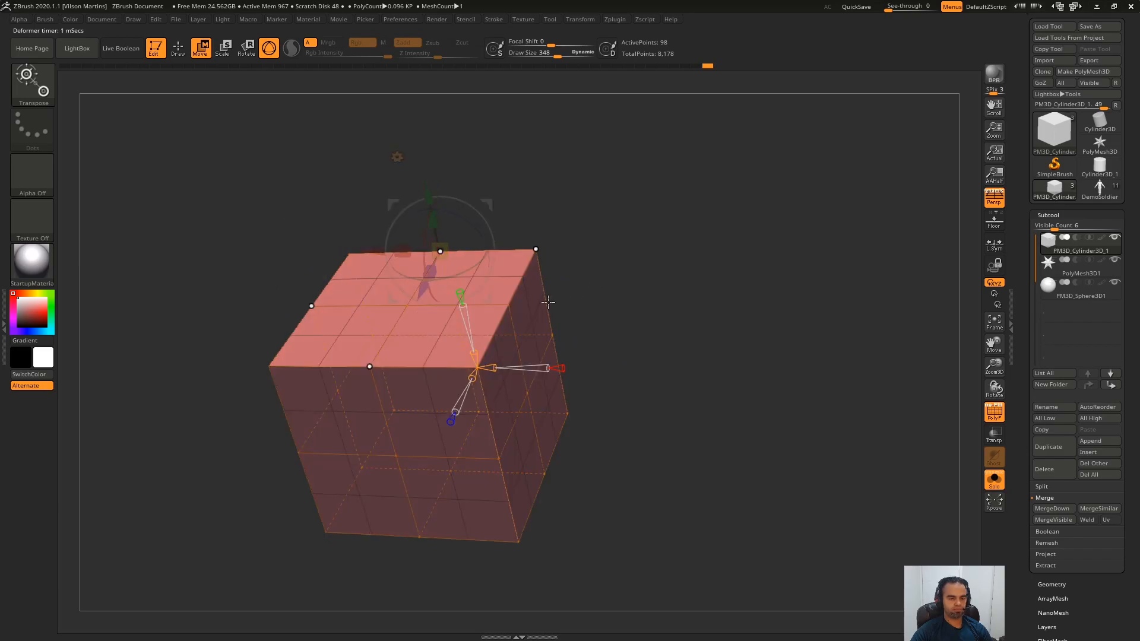
{"action": "left_click", "coordinate": [506, 302], "text": "shift"}
Step: Clear the point selection and increase the lattice resolution along X using the Deformer's orange X cone
{"action": "left_click_drag", "start_coordinate": [469, 543], "coordinate": [500, 433]}
{"action": "mouse_move", "coordinate": [640, 387]}
{"action": "left_mouse_down", "text": "alt"}
{"action": "mouse_move", "coordinate": [637, 323]}
{"action": "mouse_move", "coordinate": [617, 321]}
{"action": "mouse_move", "coordinate": [629, 332]}
{"action": "left_mouse_up", "text": "alt"}
{"action": "left_click_drag", "start_coordinate": [700, 326], "coordinate": [641, 329]}
{"action": "mouse_move", "coordinate": [725, 277]}
{"action": "left_mouse_down", "text": "ctrl"}
{"action": "mouse_move", "coordinate": [622, 291]}
{"action": "mouse_move", "coordinate": [777, 386]}
{"action": "left_mouse_up", "text": "ctrl"}
{"action": "mouse_move", "coordinate": [710, 309]}
{"action": "left_mouse_down"}
{"action": "mouse_move", "coordinate": [730, 308]}
{"action": "mouse_move", "coordinate": [708, 206]}
{"action": "left_mouse_up"}
{"action": "left_click_drag", "start_coordinate": [709, 207], "coordinate": [712, 256], "text": "alt"}
{"action": "right_click_drag", "start_coordinate": [533, 342], "coordinate": [541, 322]}
{"action": "left_click_drag", "start_coordinate": [540, 322], "coordinate": [549, 324]}
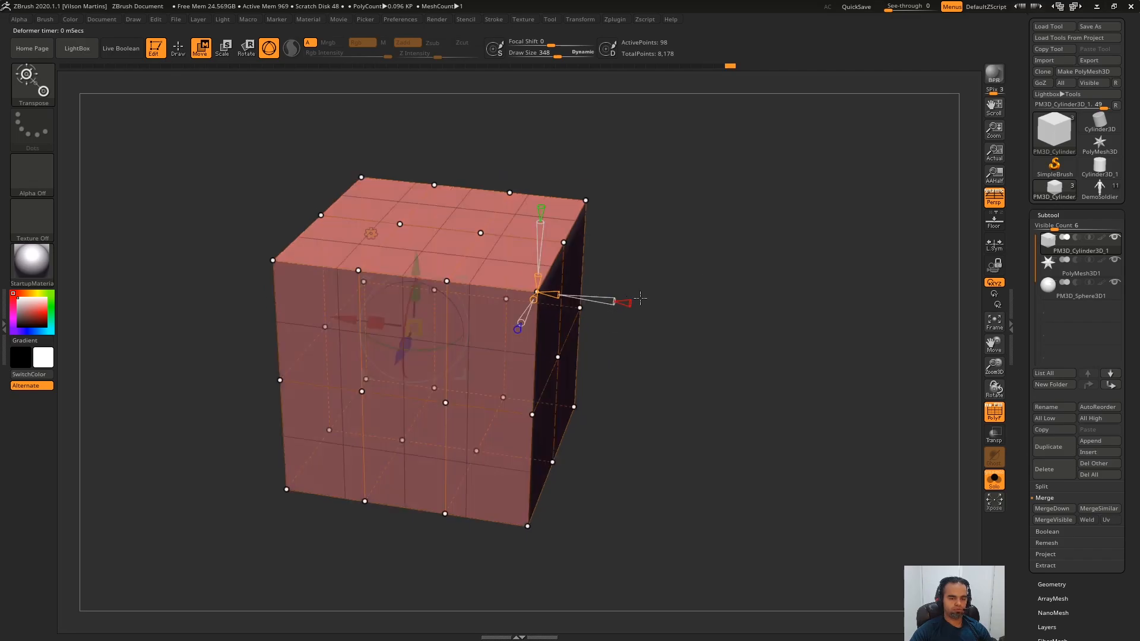
Step: Try pulling the box-selected lattice points at the cube's end diagonally upward, check the X Symmetry cone, and undo the change
{"action": "left_click_drag", "start_coordinate": [618, 298], "coordinate": [656, 257], "text": "shift"}
{"action": "mouse_move", "coordinate": [648, 197]}
{"action": "left_mouse_down", "text": "ctrl"}
{"action": "mouse_move", "coordinate": [503, 381]}
{"action": "mouse_move", "coordinate": [512, 232]}
{"action": "left_mouse_up", "text": "ctrl"}
{"action": "left_click_drag", "start_coordinate": [687, 232], "coordinate": [657, 315], "text": "alt"}
{"action": "mouse_move", "coordinate": [543, 319]}
{"action": "left_mouse_down"}
{"action": "mouse_move", "coordinate": [576, 317]}
{"action": "mouse_move", "coordinate": [753, 181]}
{"action": "mouse_move", "coordinate": [742, 283]}
{"action": "mouse_move", "coordinate": [632, 229]}
{"action": "mouse_move", "coordinate": [667, 230]}
{"action": "mouse_move", "coordinate": [659, 170]}
{"action": "mouse_move", "coordinate": [593, 143]}
{"action": "left_mouse_up"}
{"action": "mouse_move", "coordinate": [662, 213]}
{"action": "left_mouse_down"}
{"action": "mouse_move", "coordinate": [642, 212]}
{"action": "mouse_move", "coordinate": [657, 217]}
{"action": "left_mouse_up"}
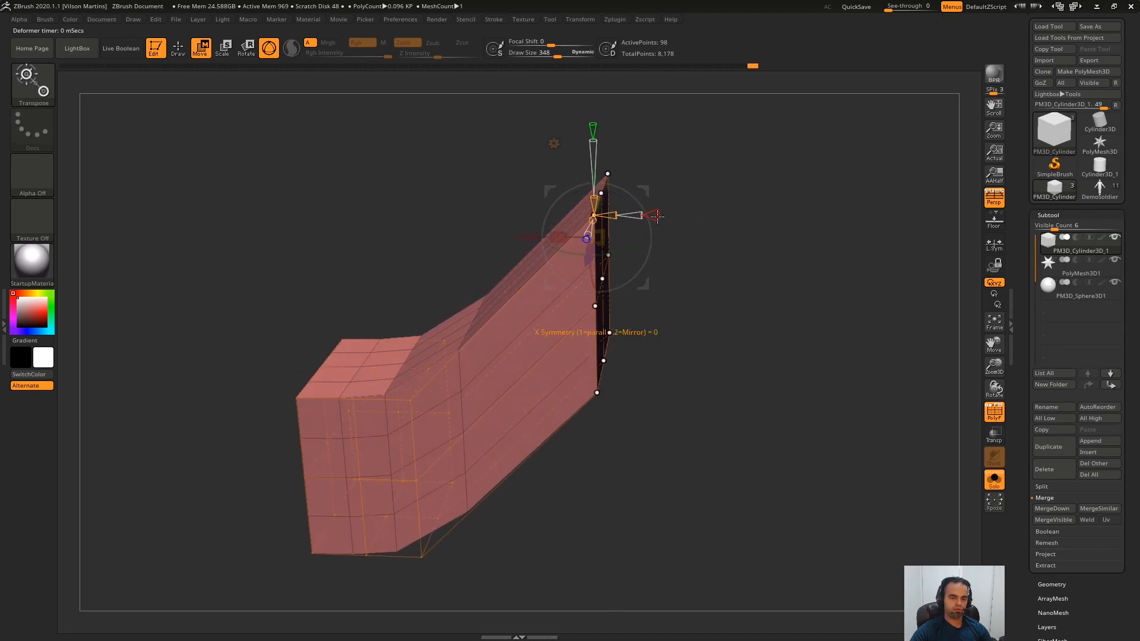
{"action": "key", "text": "ctrl+z"}
Step: Box-select lattice points on one side of the cube and try moving them sideways along X
{"action": "mouse_move", "coordinate": [627, 291]}
{"action": "left_mouse_down", "text": "alt"}
{"action": "mouse_move", "coordinate": [643, 269]}
{"action": "mouse_move", "coordinate": [598, 367]}
{"action": "mouse_move", "coordinate": [634, 284]}
{"action": "mouse_move", "coordinate": [610, 267]}
{"action": "left_mouse_up", "text": "alt"}
{"action": "left_click_drag", "start_coordinate": [646, 211], "coordinate": [632, 280], "text": "ctrl"}
{"action": "left_click_drag", "start_coordinate": [511, 411], "coordinate": [648, 434], "text": "ctrl"}
{"action": "left_click_drag", "start_coordinate": [648, 436], "coordinate": [611, 469]}
{"action": "left_click_drag", "start_coordinate": [311, 402], "coordinate": [242, 399]}
{"action": "left_click_drag", "start_coordinate": [376, 342], "coordinate": [375, 329]}
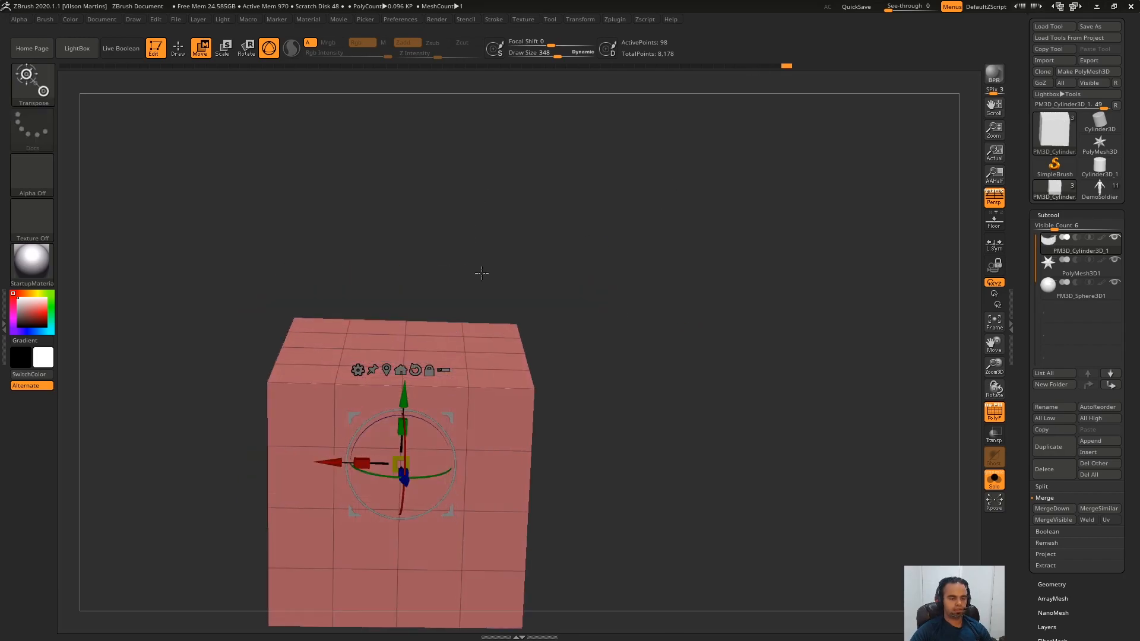
Step: Apply the Deformer to the cube and try raising the lattice points along one side
{"action": "left_click_drag", "start_coordinate": [478, 283], "coordinate": [473, 201], "text": "alt"}
{"action": "left_click", "coordinate": [354, 287]}
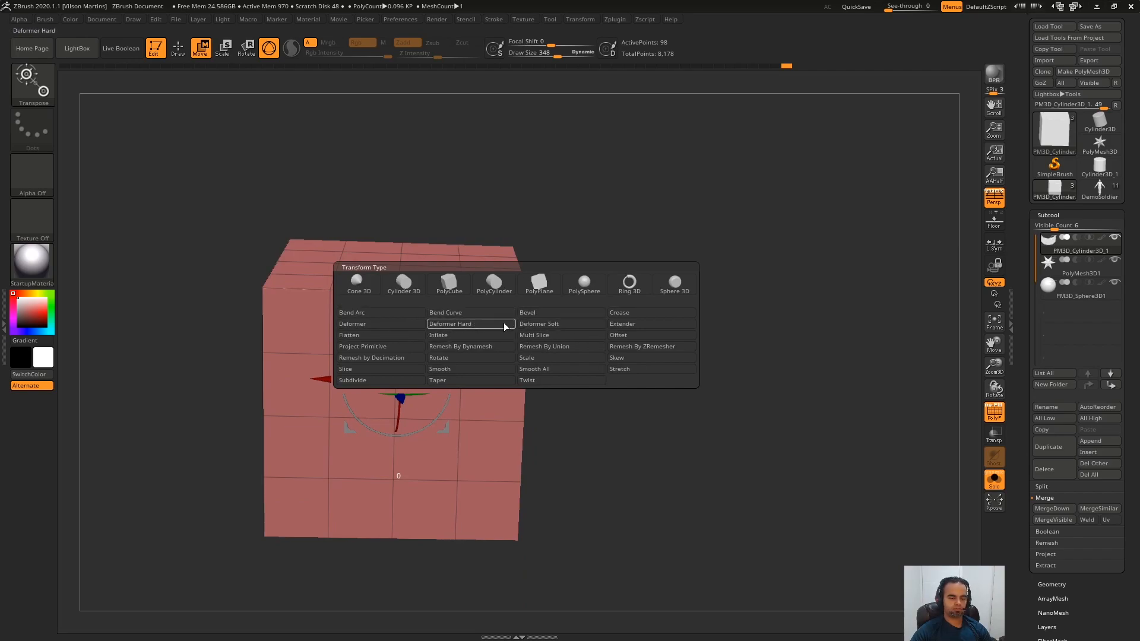
{"action": "left_click", "coordinate": [393, 326]}
{"action": "mouse_move", "coordinate": [657, 263]}
{"action": "left_mouse_down"}
{"action": "mouse_move", "coordinate": [621, 311]}
{"action": "mouse_move", "coordinate": [590, 318]}
{"action": "mouse_move", "coordinate": [564, 267]}
{"action": "mouse_move", "coordinate": [650, 263]}
{"action": "mouse_move", "coordinate": [651, 244]}
{"action": "left_mouse_up"}
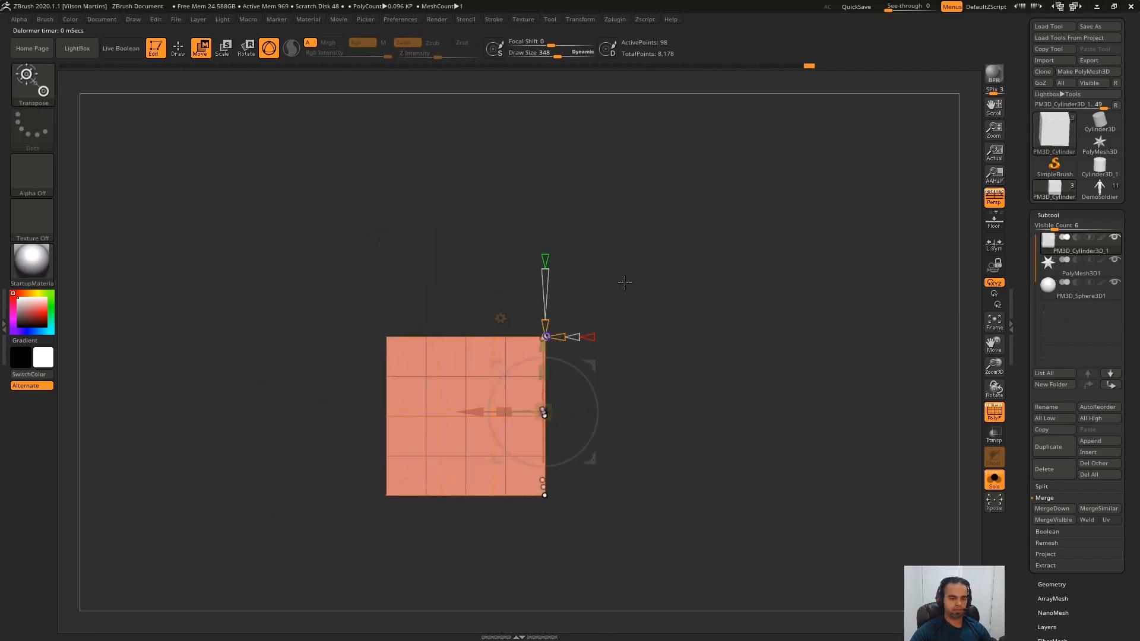
{"action": "left_click_drag", "start_coordinate": [624, 282], "coordinate": [617, 330], "text": "alt"}
{"action": "left_click_drag", "start_coordinate": [538, 425], "coordinate": [538, 262]}
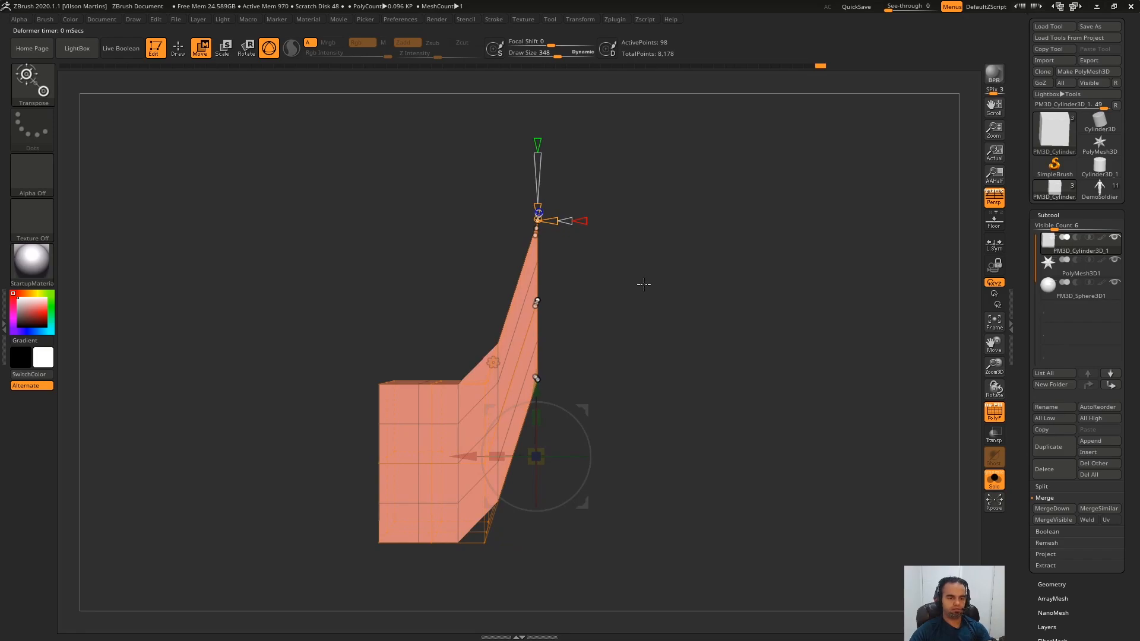
Step: Turn off perspective and undo the raised lattice points
{"action": "left_click_drag", "start_coordinate": [561, 303], "coordinate": [485, 369]}
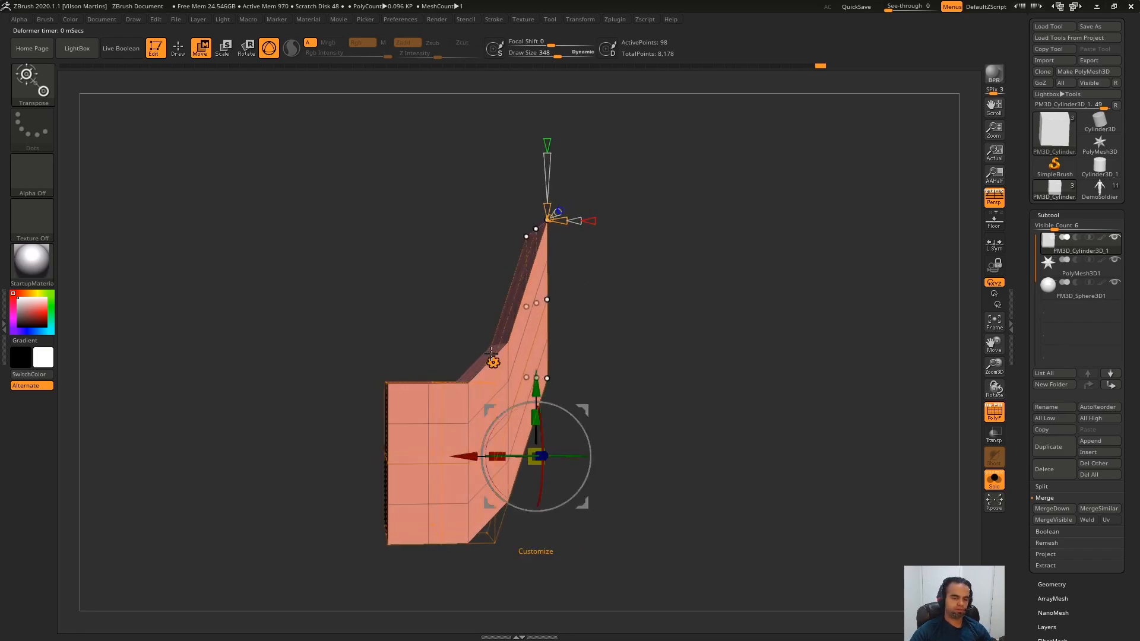
{"action": "left_click_drag", "start_coordinate": [488, 311], "coordinate": [460, 311]}
{"action": "key", "text": "p"}
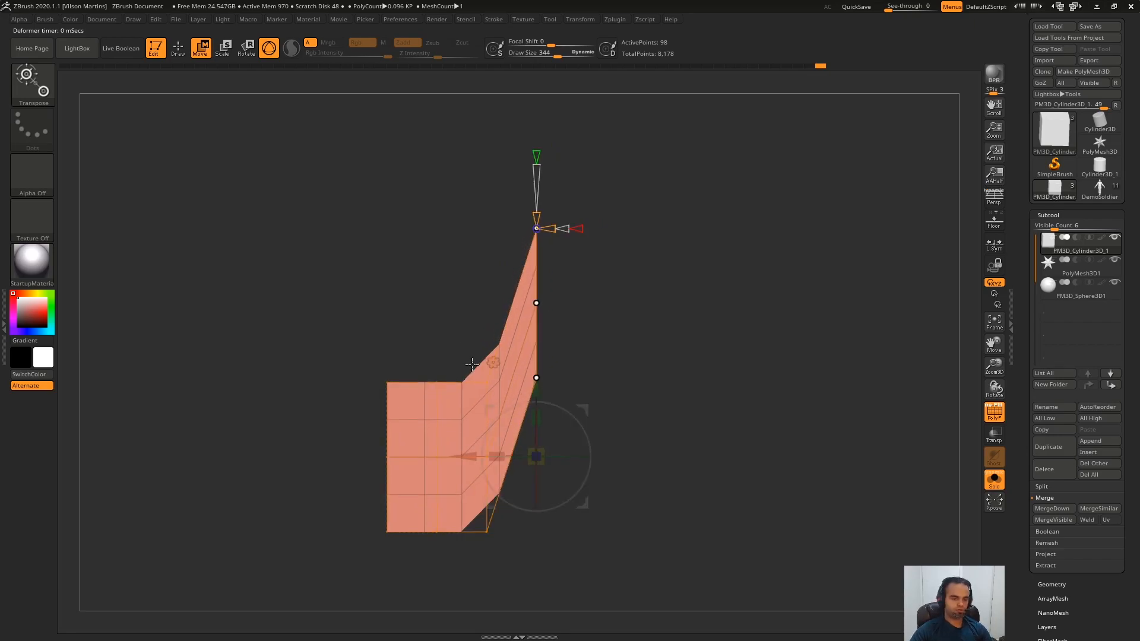
{"action": "key", "text": "ctrl+z"}
Step: Switch to Deformer Hard, try raising the box-selected lattice points on the cube's side, and undo the move
{"action": "left_click", "coordinate": [494, 362]}
{"action": "left_click", "coordinate": [508, 422]}
{"action": "left_click_drag", "start_coordinate": [613, 351], "coordinate": [551, 632], "text": "ctrl"}
{"action": "left_click_drag", "start_coordinate": [536, 390], "coordinate": [536, 247]}
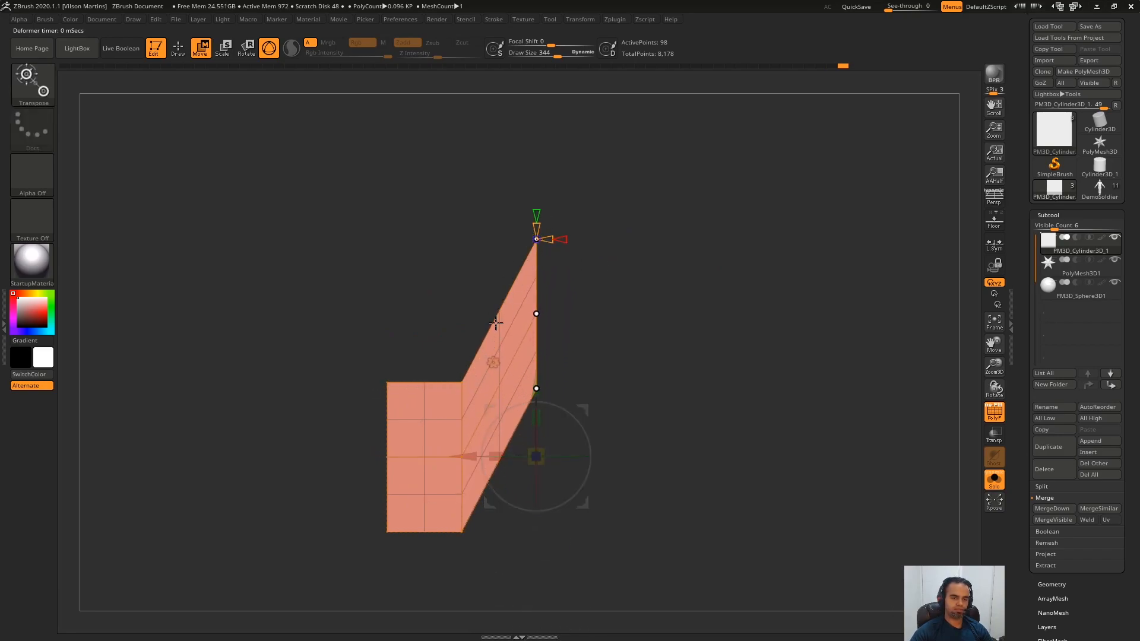
{"action": "key", "text": "ctrl+z"}
Step: Switch to Deformer Soft, try raising the side's box-selected lattice points twice, and undo each move
{"action": "left_click", "coordinate": [501, 373]}
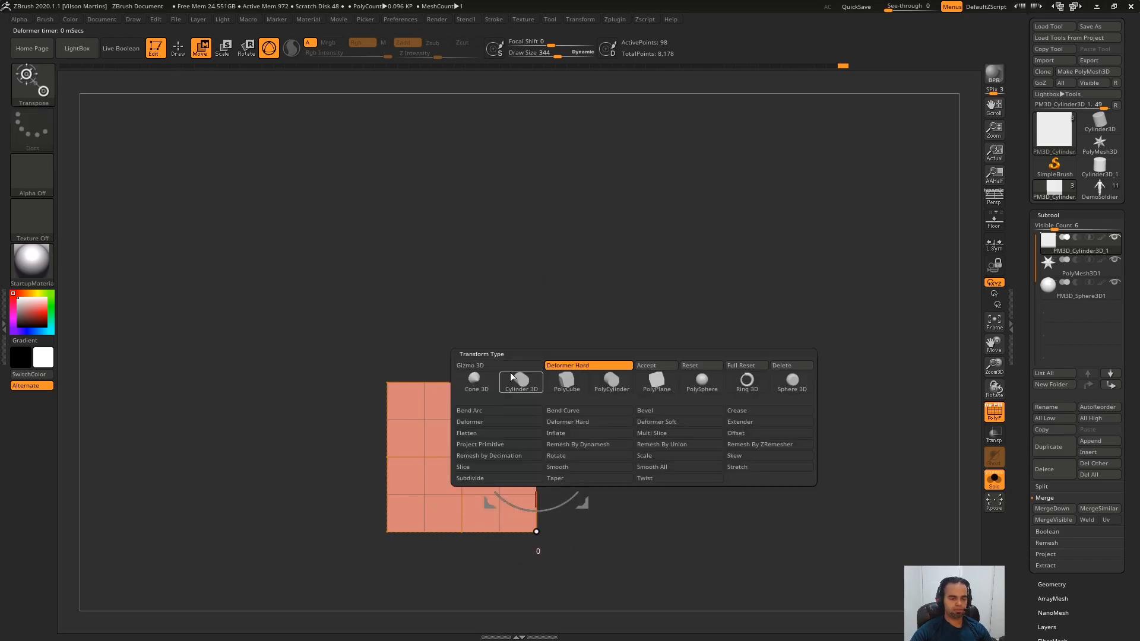
{"action": "left_click", "coordinate": [666, 422]}
{"action": "left_click_drag", "start_coordinate": [605, 325], "coordinate": [539, 600], "text": "ctrl"}
{"action": "mouse_move", "coordinate": [596, 300]}
{"action": "left_mouse_down", "text": "ctrl"}
{"action": "mouse_move", "coordinate": [560, 636]}
{"action": "mouse_move", "coordinate": [552, 630]}
{"action": "left_mouse_up", "text": "ctrl"}
{"action": "left_click_drag", "start_coordinate": [560, 382], "coordinate": [568, 110]}
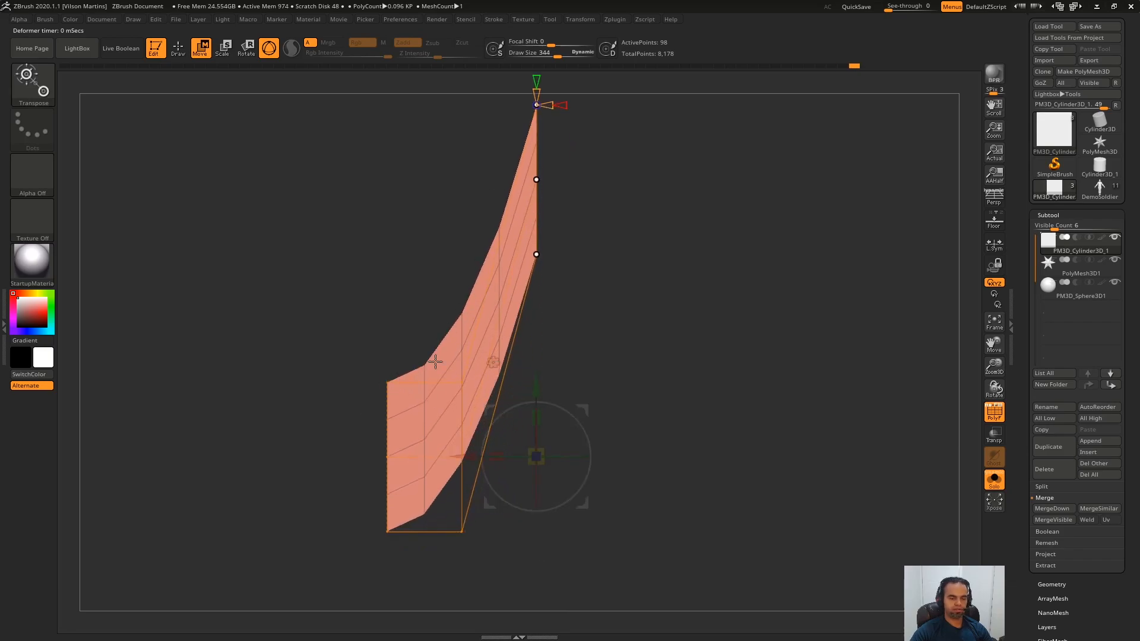
{"action": "key", "text": "ctrl+z"}
{"action": "left_click_drag", "start_coordinate": [539, 393], "coordinate": [539, 174]}
{"action": "key", "text": "ctrl+z"}
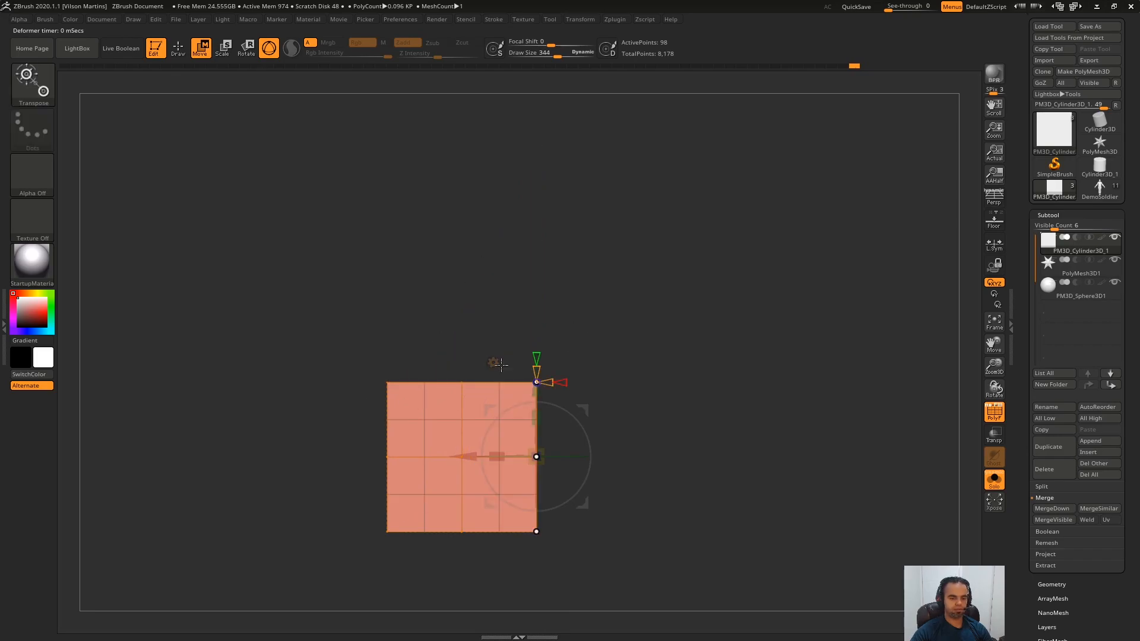
Step: Apply the Extender to the cube and lengthen both ends along X
{"action": "left_click", "coordinate": [492, 362]}
{"action": "left_click", "coordinate": [759, 426]}
{"action": "left_click_drag", "start_coordinate": [760, 316], "coordinate": [617, 305]}
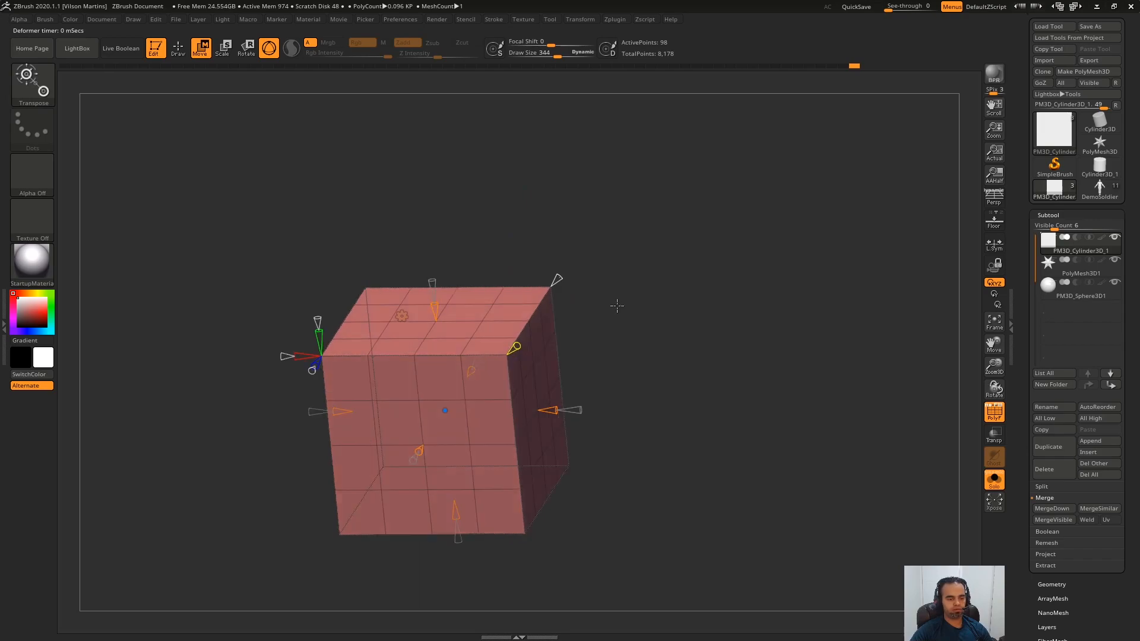
{"action": "left_click_drag", "start_coordinate": [553, 410], "coordinate": [650, 400]}
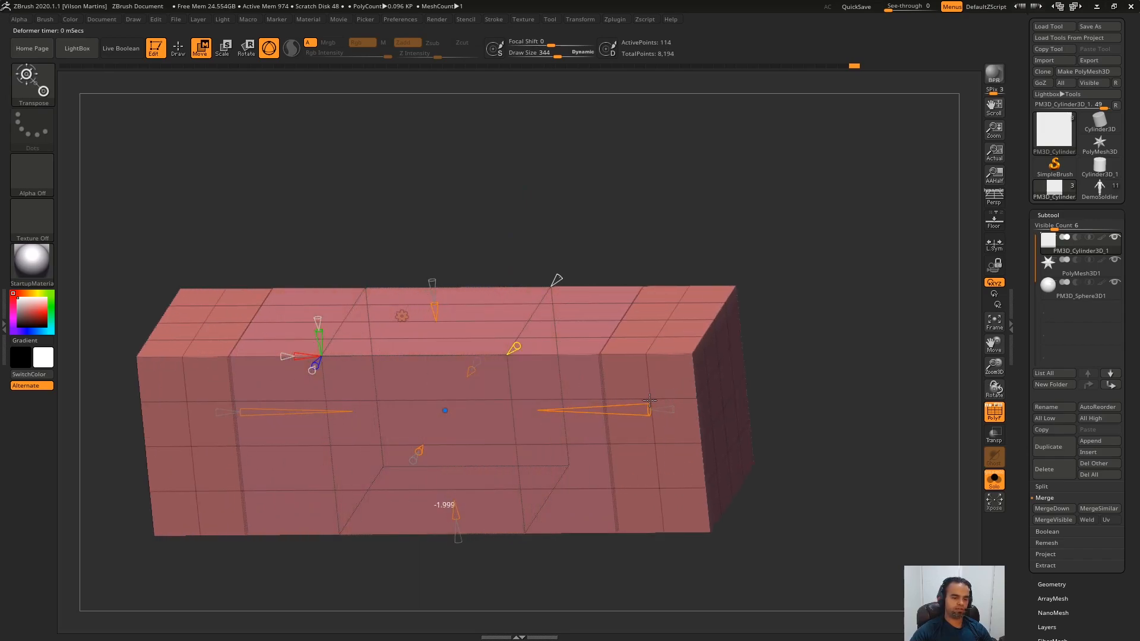
{"action": "left_click_drag", "start_coordinate": [653, 333], "coordinate": [682, 347]}
{"action": "key", "text": "ctrl+z"}
{"action": "left_click_drag", "start_coordinate": [502, 405], "coordinate": [580, 405]}
{"action": "left_click_drag", "start_coordinate": [644, 410], "coordinate": [570, 386]}
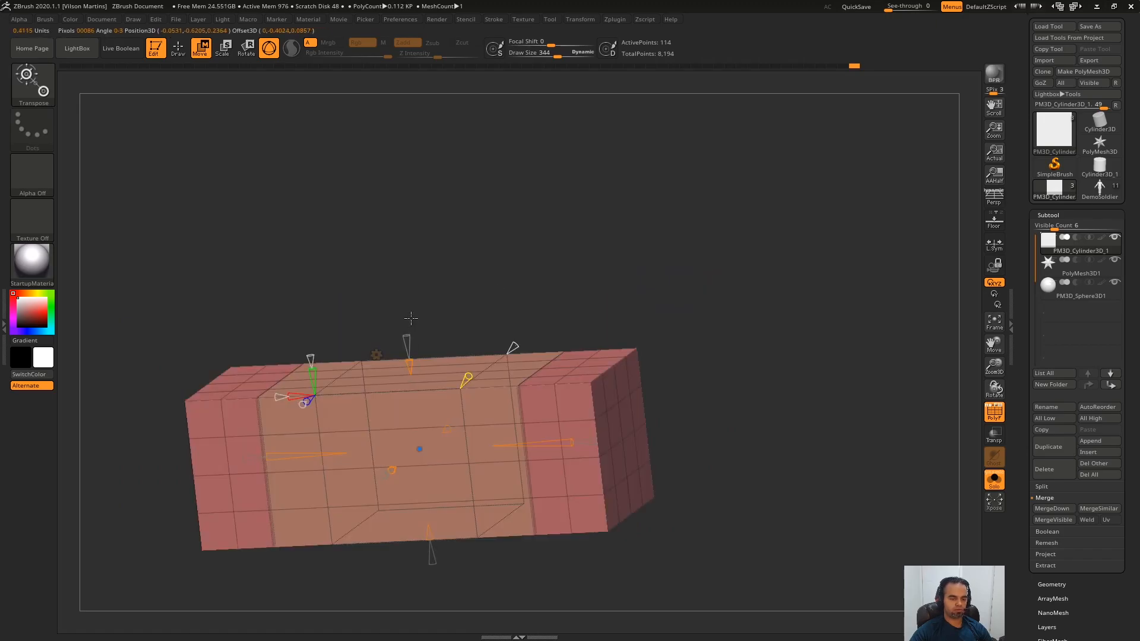
Step: Extend the mesh along Y and Z with the Extender cones and add more divisions along X
{"action": "left_click_drag", "start_coordinate": [410, 365], "coordinate": [405, 291]}
{"action": "left_click_drag", "start_coordinate": [756, 252], "coordinate": [804, 247]}
{"action": "left_click_drag", "start_coordinate": [589, 289], "coordinate": [763, 270]}
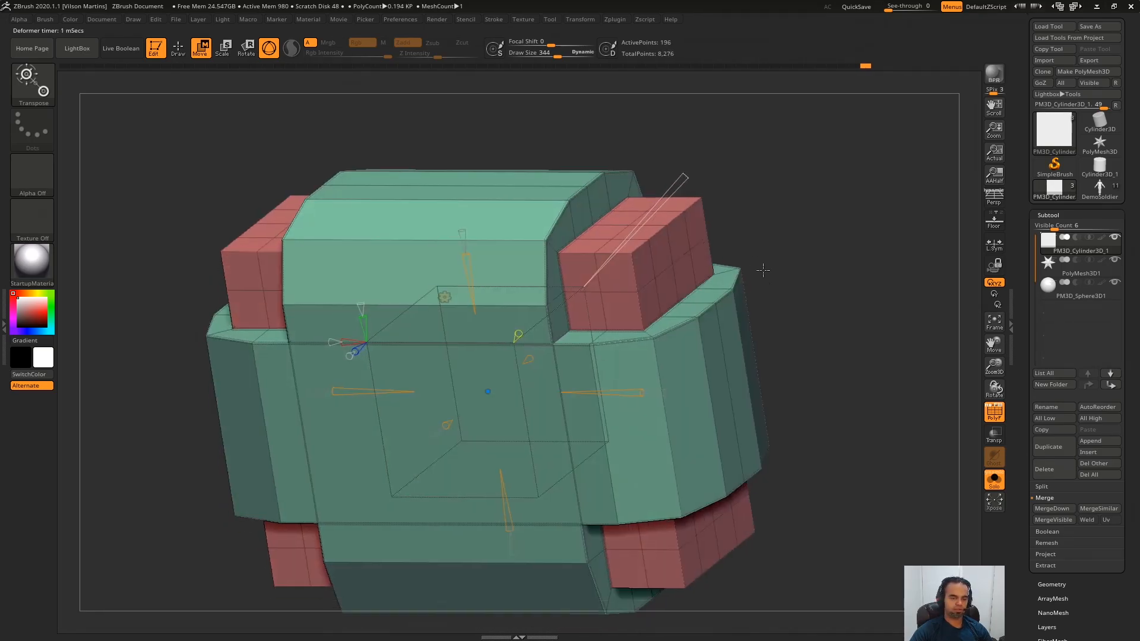
{"action": "right_click_drag", "start_coordinate": [762, 270], "coordinate": [737, 303]}
{"action": "left_click_drag", "start_coordinate": [418, 465], "coordinate": [485, 495]}
{"action": "right_click_drag", "start_coordinate": [486, 495], "coordinate": [415, 324]}
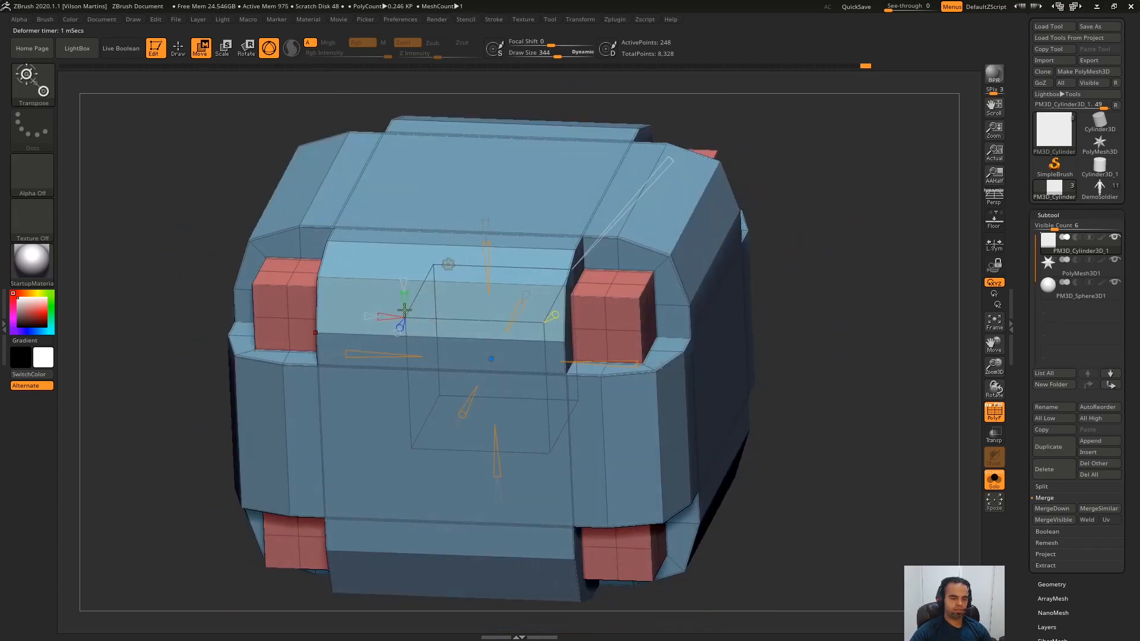
{"action": "key", "text": "ctrl+shift"}
{"action": "left_click_drag", "start_coordinate": [367, 314], "coordinate": [360, 344]}
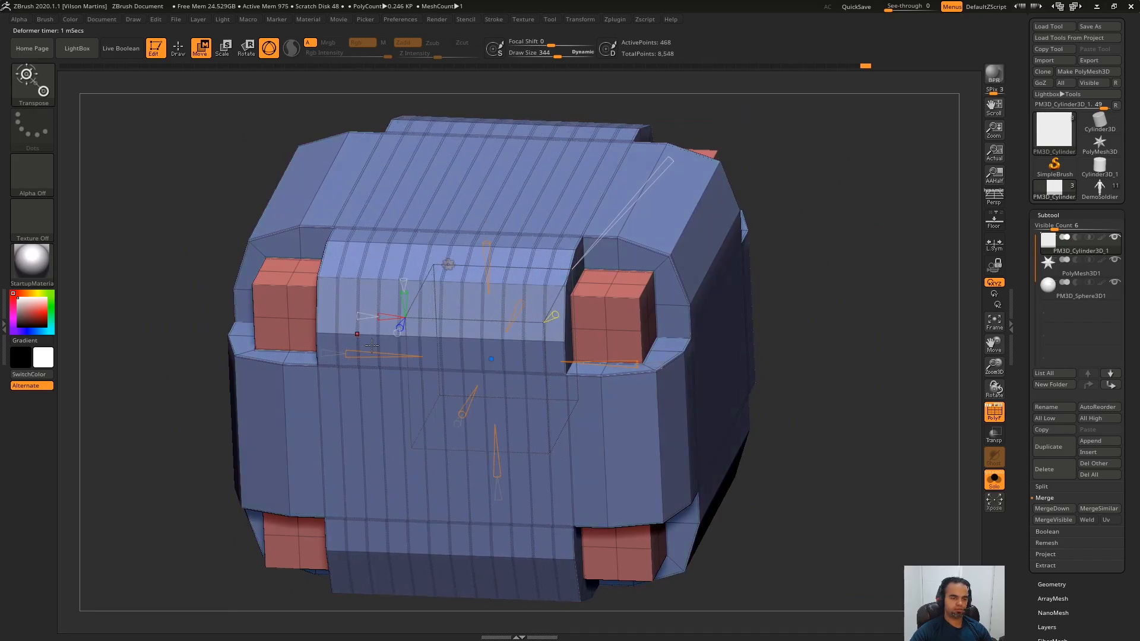
Step: Try shifting the Extender's blue Center point to different positions, undoing and redoing the changes
{"action": "left_click_drag", "start_coordinate": [493, 358], "coordinate": [466, 350]}
{"action": "right_click_drag", "start_coordinate": [525, 405], "coordinate": [537, 325], "text": "shift"}
{"action": "key", "text": "ctrl+z"}
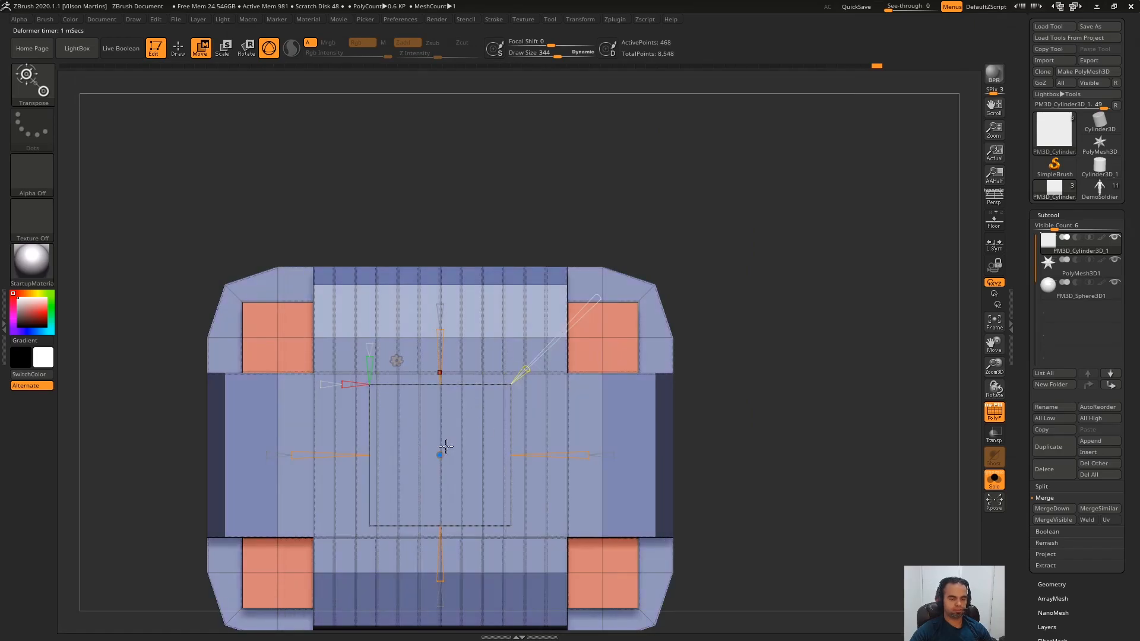
{"action": "key", "text": "ctrl+z"}
{"action": "key", "text": "ctrl+shift+z"}
{"action": "key", "text": "ctrl+shift+z"}
{"action": "key", "text": "ctrl+shift+z"}
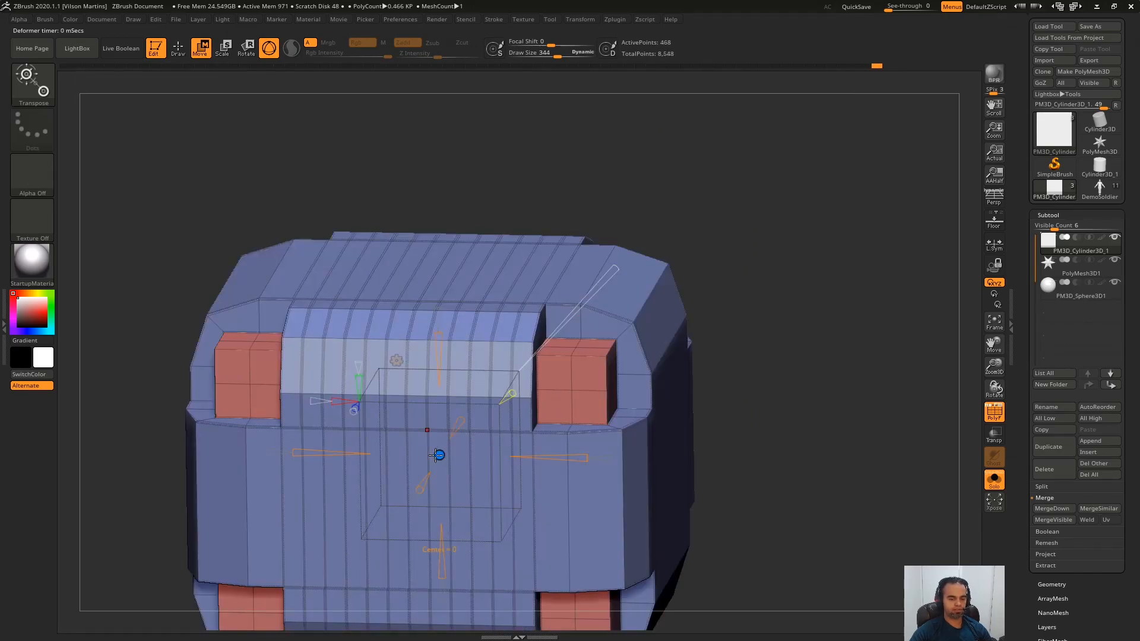
{"action": "key", "text": "ctrl+shift+z"}
{"action": "key", "text": "ctrl+shift+z"}
{"action": "key", "text": "ctrl+shift+z"}
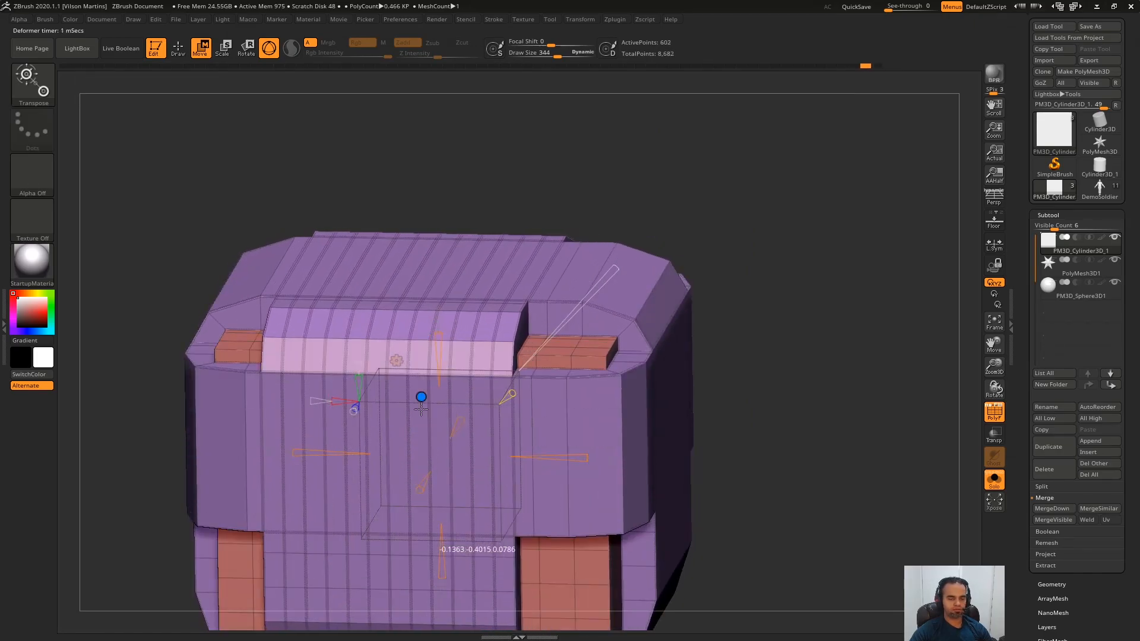
{"action": "left_click_drag", "start_coordinate": [429, 420], "coordinate": [467, 492]}
Step: Apply the Flatten deformer to the plain cube
{"action": "right_click_drag", "start_coordinate": [736, 320], "coordinate": [738, 251], "text": "ctrl"}
{"action": "left_click_drag", "start_coordinate": [737, 251], "coordinate": [741, 205]}
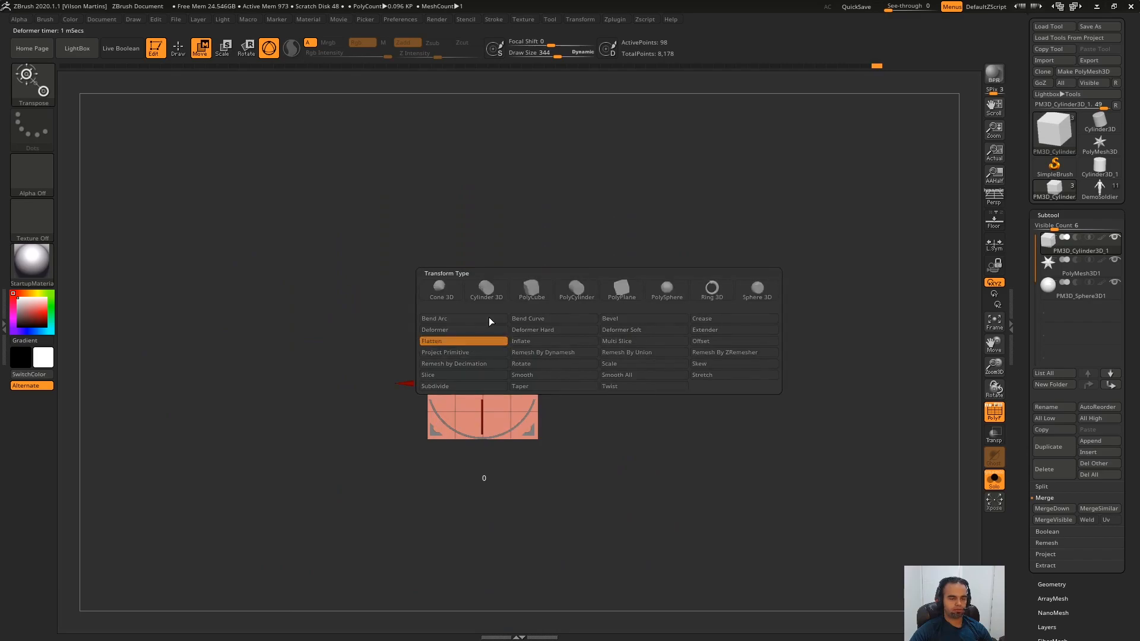
{"action": "left_click", "coordinate": [488, 319]}
{"action": "left_click_drag", "start_coordinate": [611, 184], "coordinate": [622, 222]}
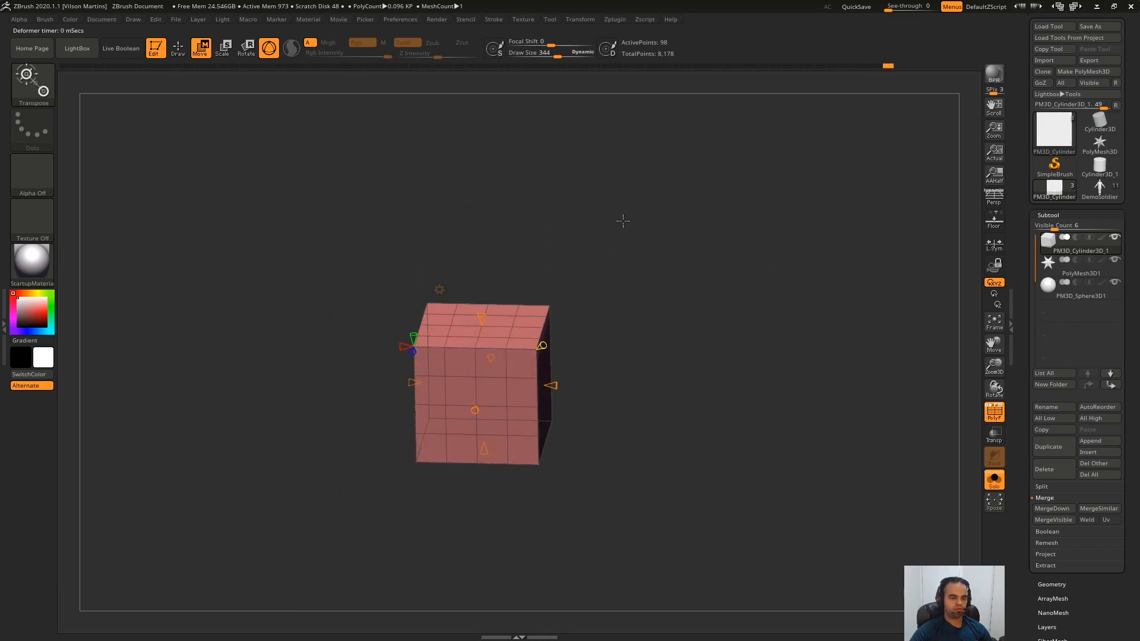
{"action": "right_click_drag", "start_coordinate": [621, 222], "coordinate": [613, 247], "text": "ctrl"}
Step: Pull the cube into an uneven spiked shape with the Move brush and accept the active Flatten deformer
{"action": "key", "text": "q"}
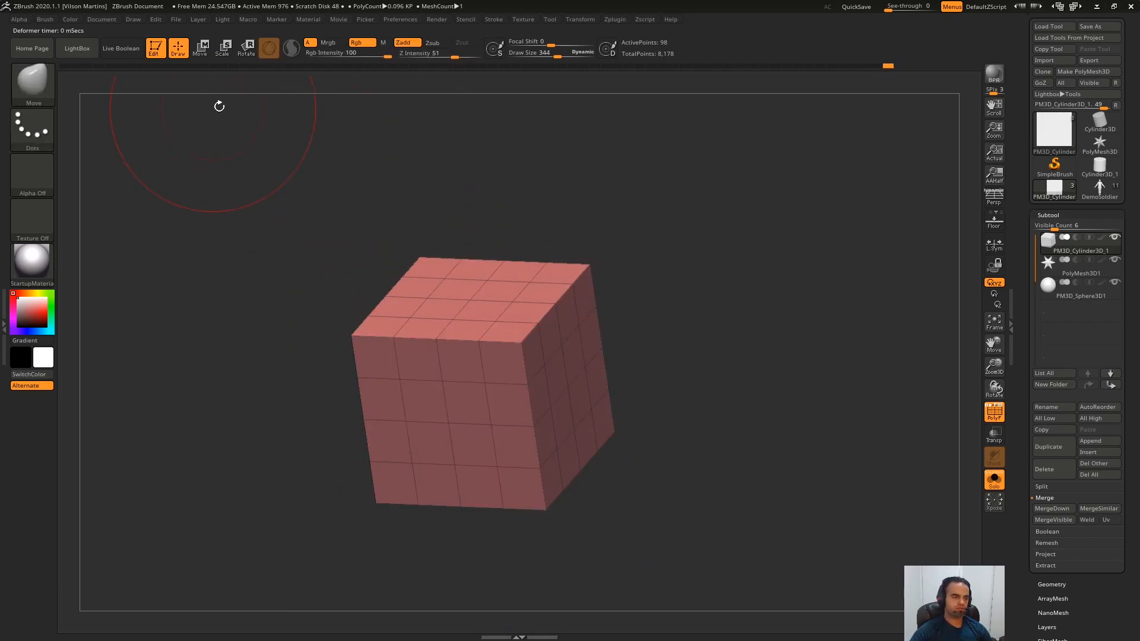
{"action": "mouse_move", "coordinate": [671, 321]}
{"action": "left_mouse_down"}
{"action": "mouse_move", "coordinate": [537, 365]}
{"action": "mouse_move", "coordinate": [938, 329]}
{"action": "left_mouse_up"}
{"action": "left_click_drag", "start_coordinate": [466, 298], "coordinate": [444, 143]}
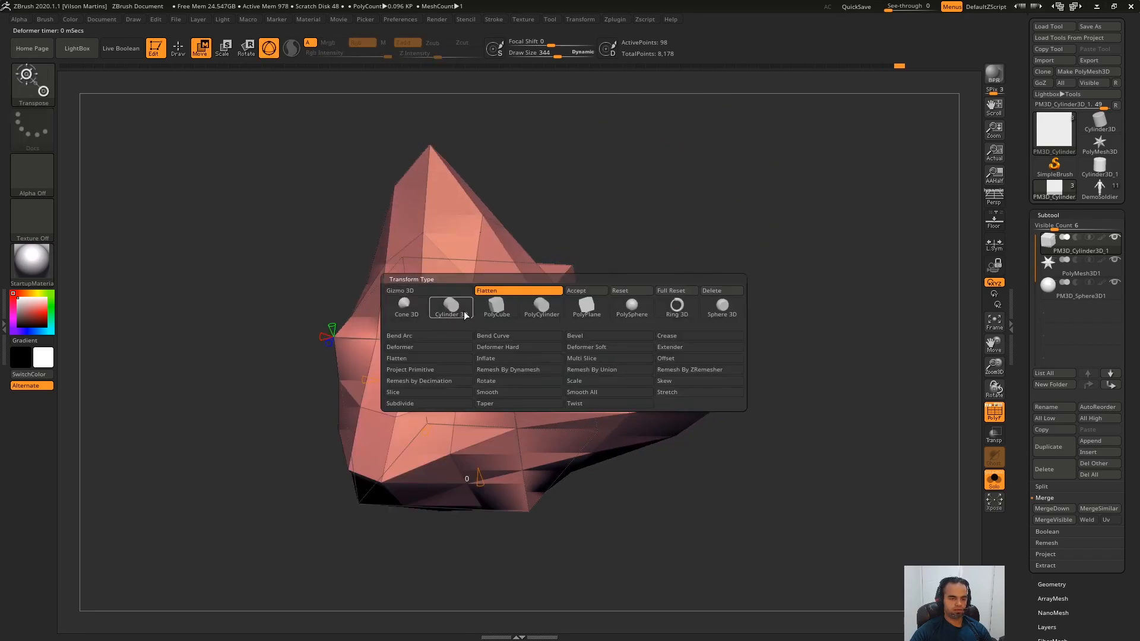
{"action": "left_click", "coordinate": [587, 293]}
Step: Reapply Flatten to the spiked mesh, try flattening it far across along X, and undo each attempt
{"action": "left_click", "coordinate": [429, 291]}
{"action": "left_click", "coordinate": [444, 342]}
{"action": "left_click_drag", "start_coordinate": [693, 267], "coordinate": [294, 412]}
{"action": "left_click_drag", "start_coordinate": [452, 173], "coordinate": [341, 335]}
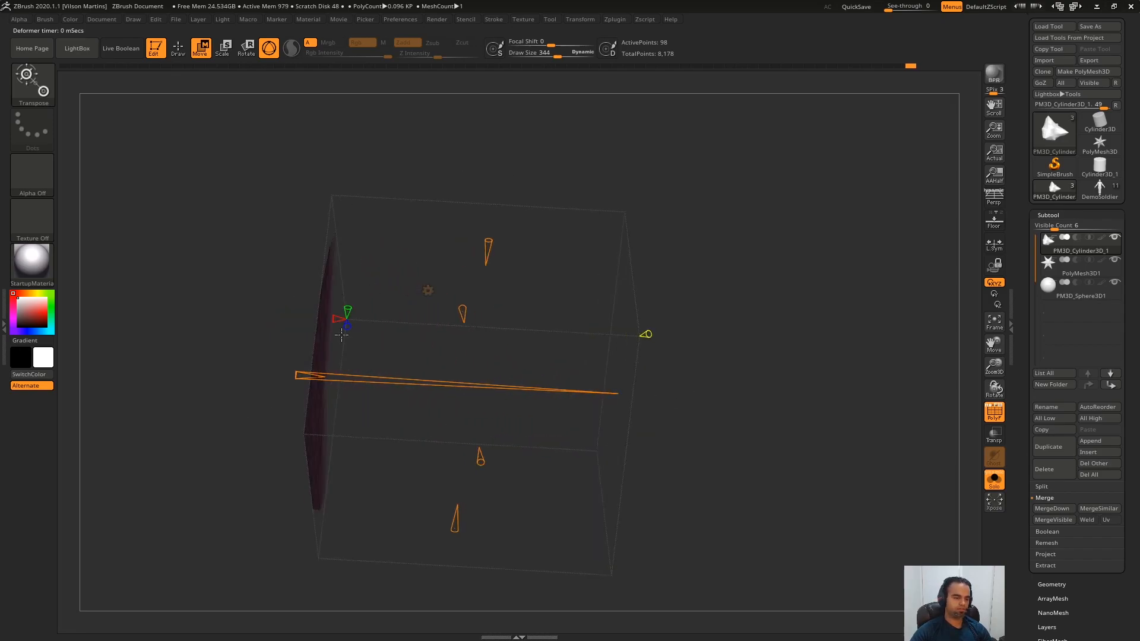
{"action": "key", "text": "ctrl+z"}
{"action": "left_click_drag", "start_coordinate": [597, 180], "coordinate": [271, 323]}
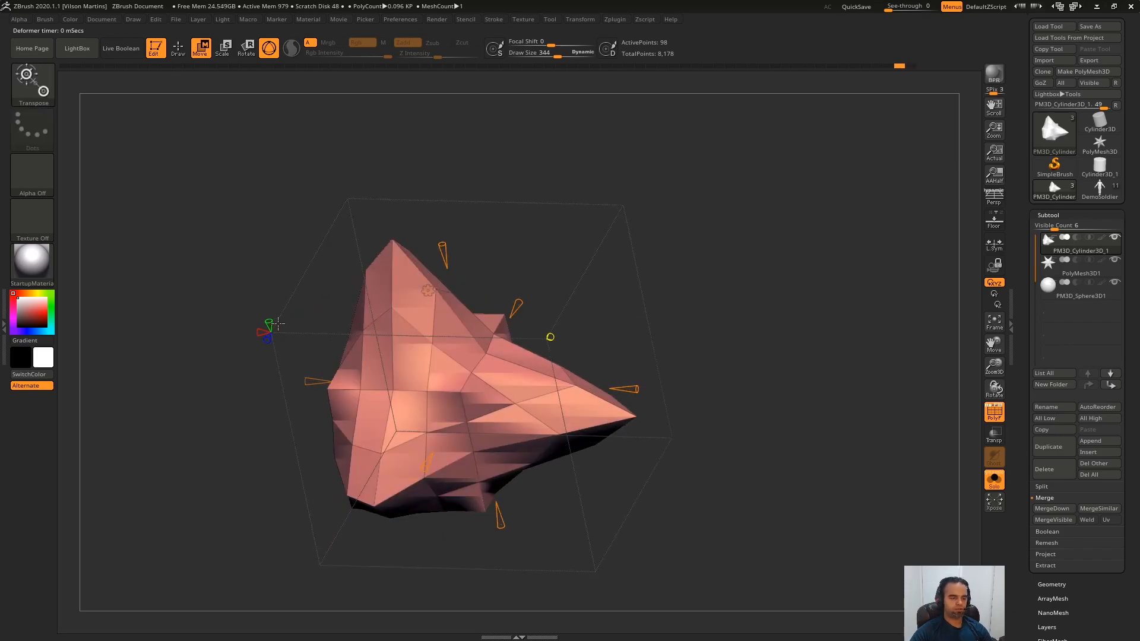
{"action": "left_click_drag", "start_coordinate": [609, 178], "coordinate": [555, 333]}
{"action": "left_click_drag", "start_coordinate": [715, 350], "coordinate": [658, 365]}
{"action": "left_click_drag", "start_coordinate": [596, 408], "coordinate": [339, 394]}
{"action": "key", "text": "ctrl+z"}
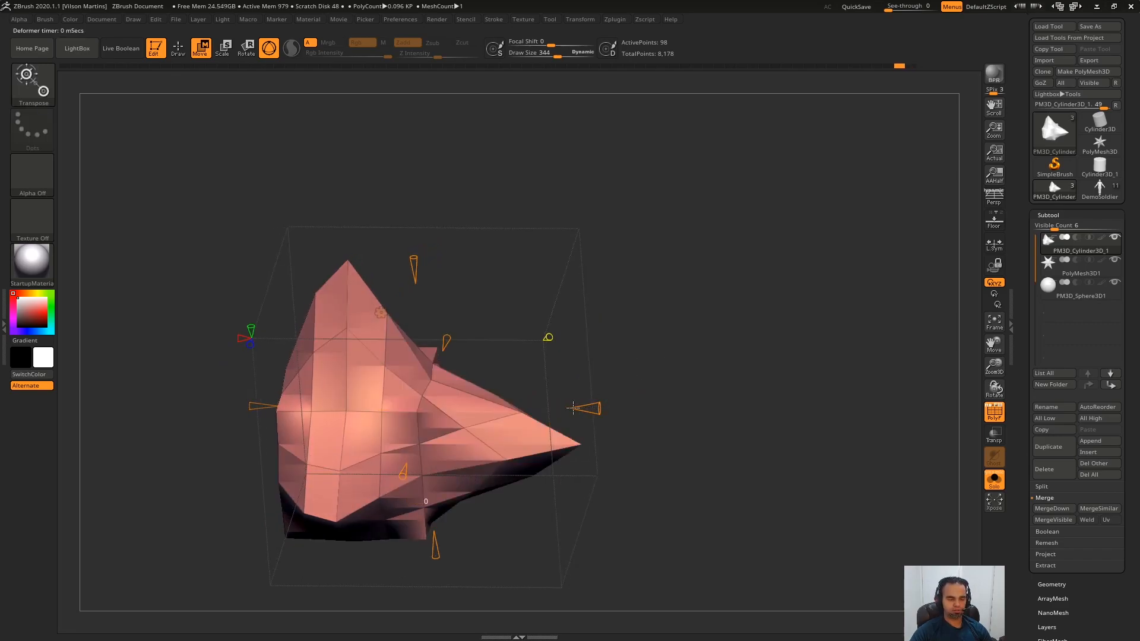
Step: Flatten only the tip of the mesh's projecting side spike with the X Flatten cone
{"action": "left_click_drag", "start_coordinate": [578, 407], "coordinate": [466, 415]}
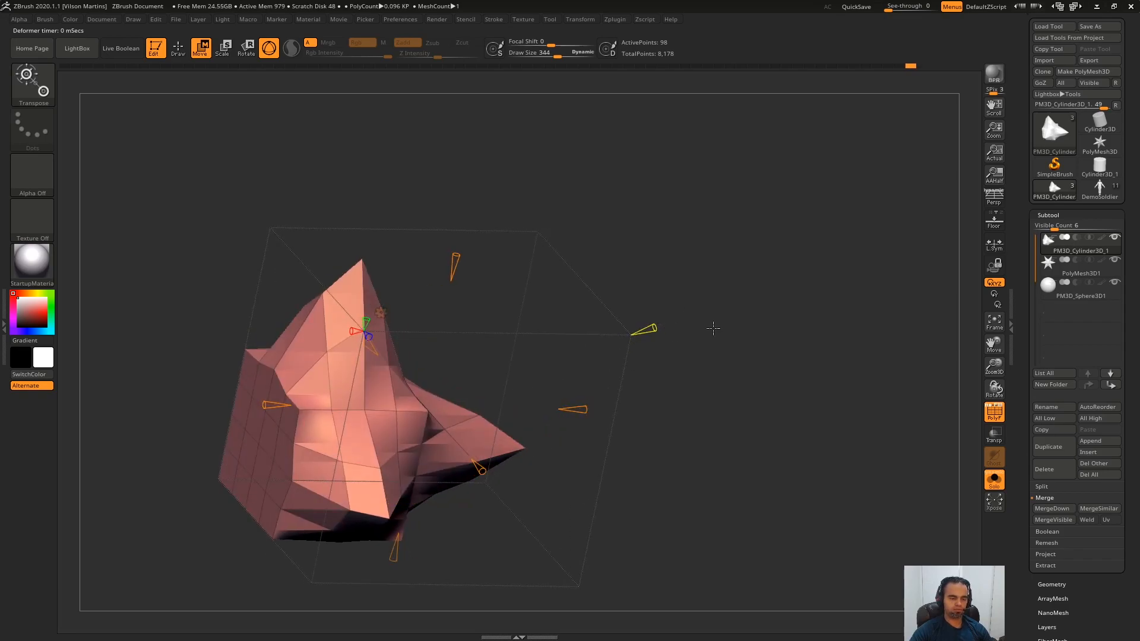
{"action": "left_click_drag", "start_coordinate": [712, 328], "coordinate": [655, 330]}
{"action": "left_click_drag", "start_coordinate": [582, 407], "coordinate": [469, 409]}
{"action": "left_click_drag", "start_coordinate": [567, 380], "coordinate": [591, 350]}
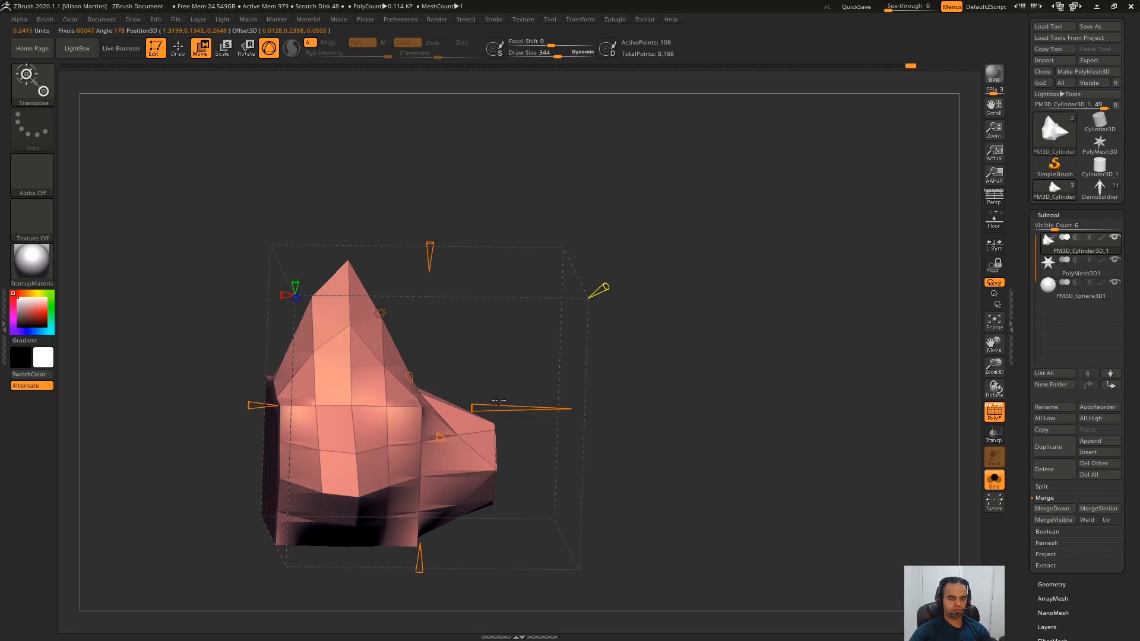
{"action": "left_click_drag", "start_coordinate": [627, 388], "coordinate": [579, 384]}
{"action": "left_click_drag", "start_coordinate": [521, 442], "coordinate": [571, 302]}
{"action": "left_click", "coordinate": [609, 328]}
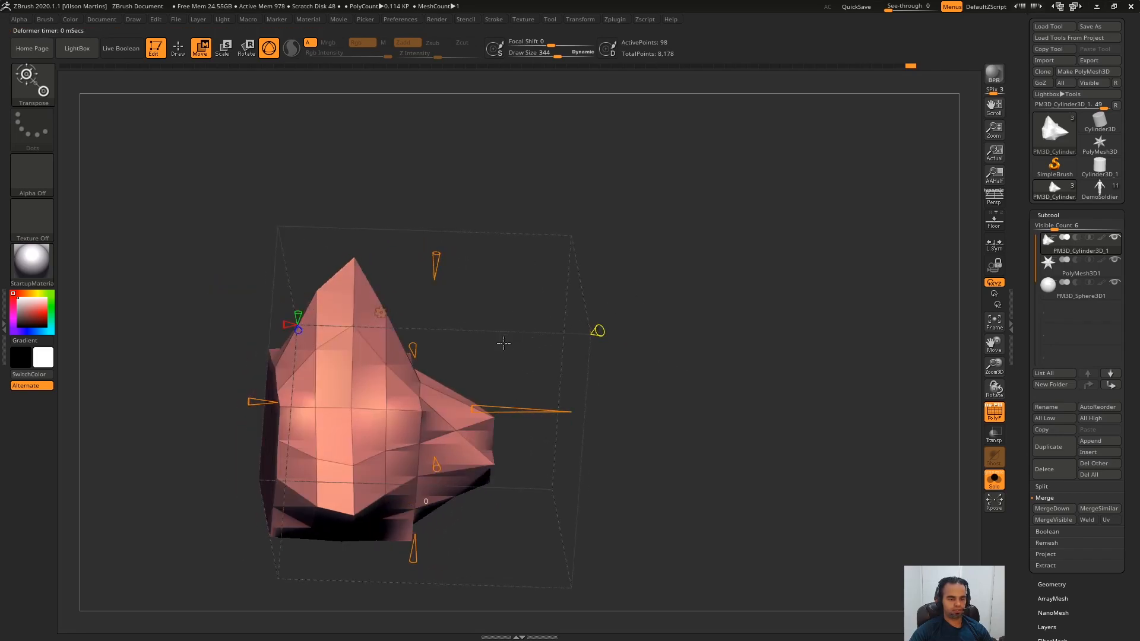
Step: Try flattening the mesh deeper along X beyond the spike and undo each change
{"action": "left_click_drag", "start_coordinate": [588, 363], "coordinate": [406, 411]}
{"action": "key", "text": "ctrl+z"}
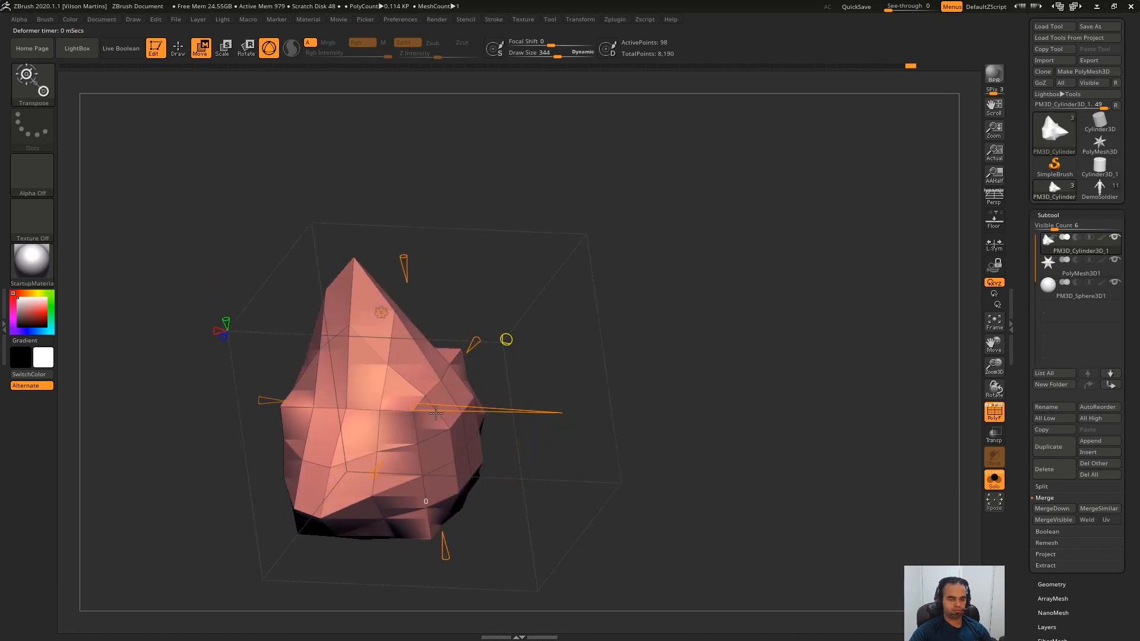
{"action": "left_click_drag", "start_coordinate": [488, 373], "coordinate": [486, 417]}
{"action": "left_click_drag", "start_coordinate": [412, 408], "coordinate": [332, 408]}
{"action": "key", "text": "ctrl+z"}
Step: Apply Inflate to the cube, expanding one X end and shrinking the opposite end
{"action": "left_click_drag", "start_coordinate": [443, 326], "coordinate": [443, 253]}
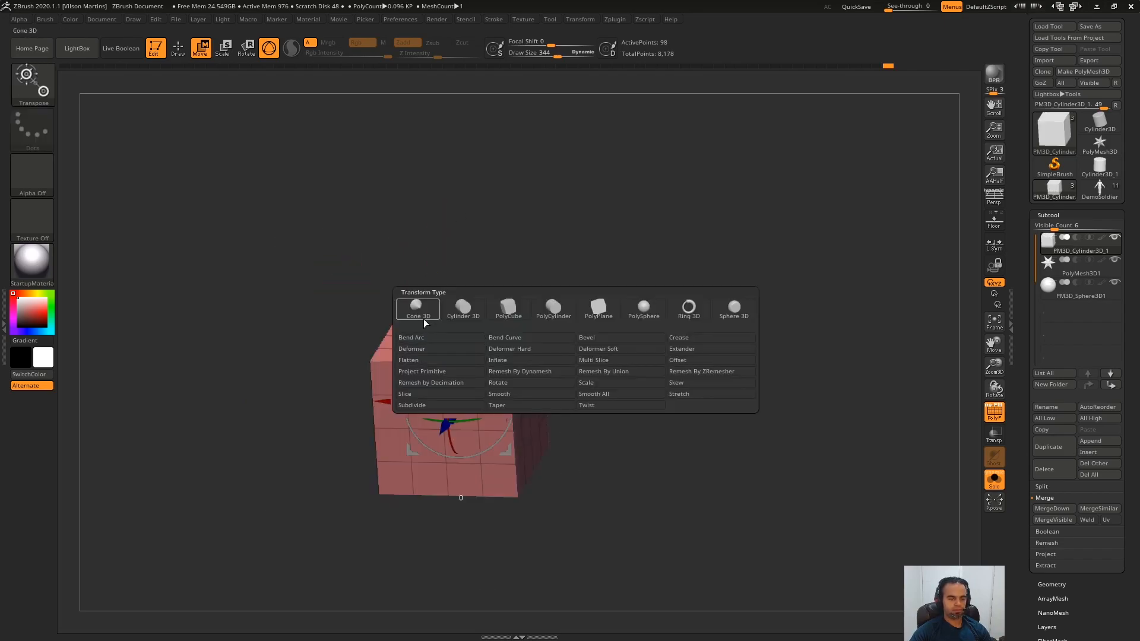
{"action": "left_click", "coordinate": [513, 362]}
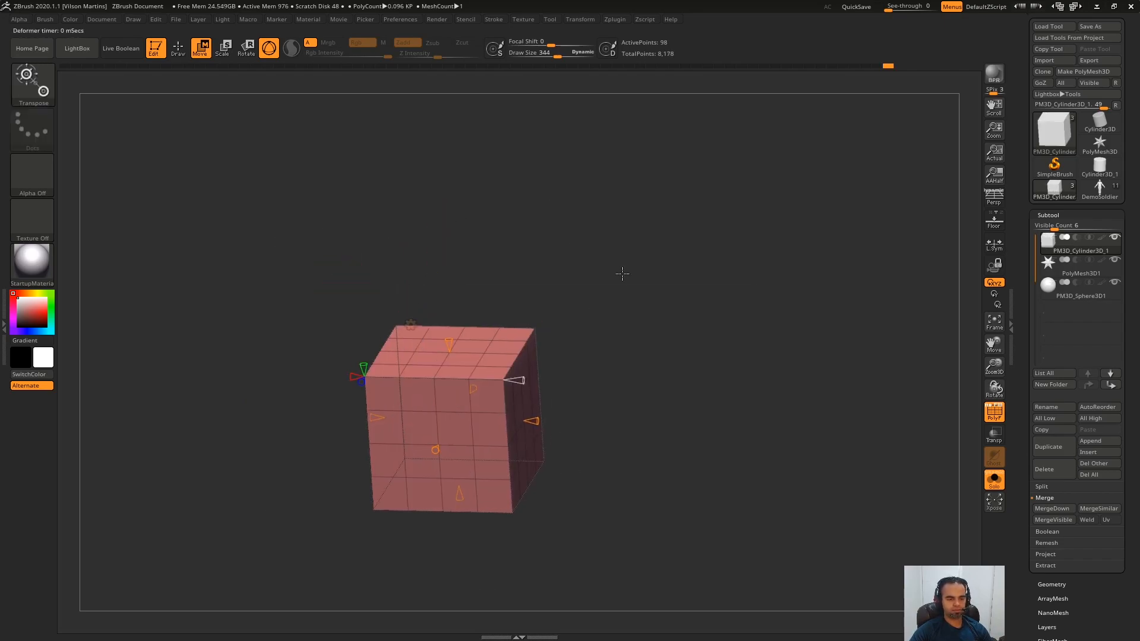
{"action": "left_click_drag", "start_coordinate": [535, 430], "coordinate": [617, 413]}
{"action": "left_click_drag", "start_coordinate": [370, 427], "coordinate": [413, 432]}
{"action": "left_click_drag", "start_coordinate": [656, 199], "coordinate": [643, 221]}
{"action": "left_click_drag", "start_coordinate": [665, 274], "coordinate": [678, 280]}
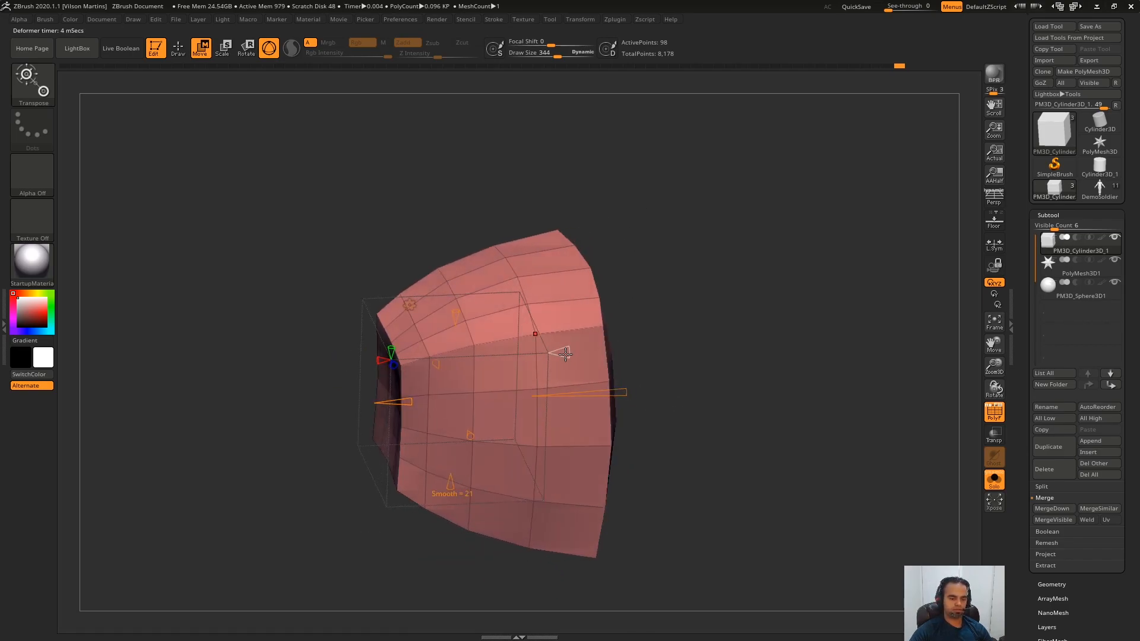
Step: Try different Smooth amounts for the Inflate deformer and undo the last change
{"action": "left_click_drag", "start_coordinate": [622, 339], "coordinate": [525, 363]}
{"action": "left_click_drag", "start_coordinate": [660, 327], "coordinate": [614, 288]}
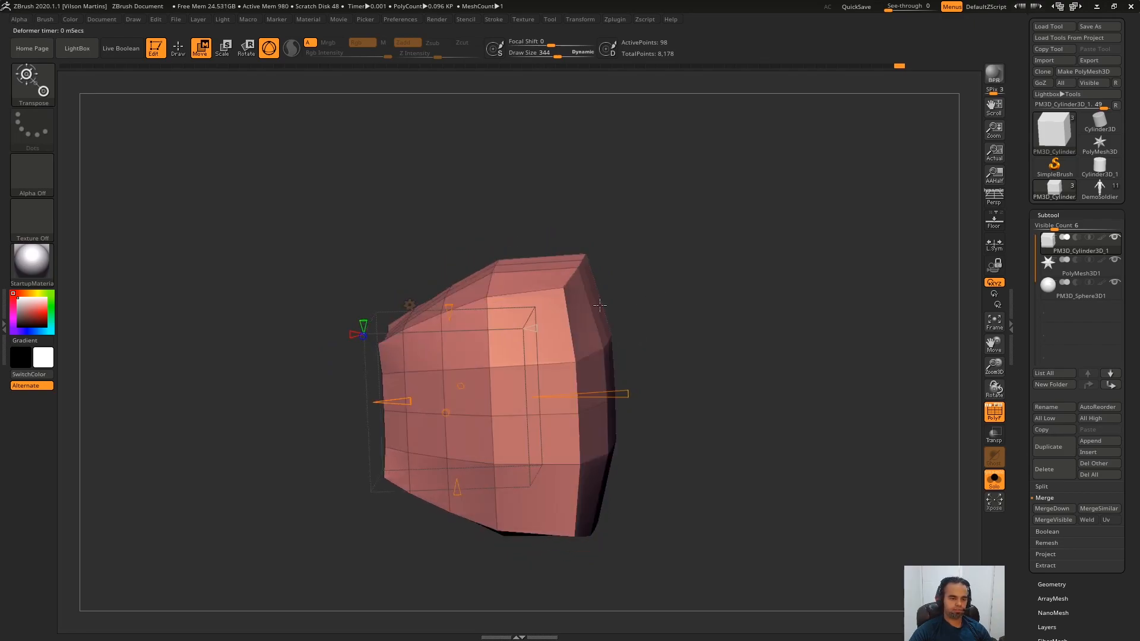
{"action": "left_click_drag", "start_coordinate": [536, 330], "coordinate": [477, 344]}
{"action": "left_click_drag", "start_coordinate": [634, 262], "coordinate": [683, 281]}
{"action": "left_click_drag", "start_coordinate": [603, 323], "coordinate": [521, 341]}
{"action": "left_click_drag", "start_coordinate": [618, 212], "coordinate": [620, 257]}
{"action": "key", "text": "ctrl+z"}
Step: Apply the Multi Slice deformer to the cube in place of Inflate
{"action": "left_click", "coordinate": [426, 300]}
{"action": "left_click", "coordinate": [645, 350]}
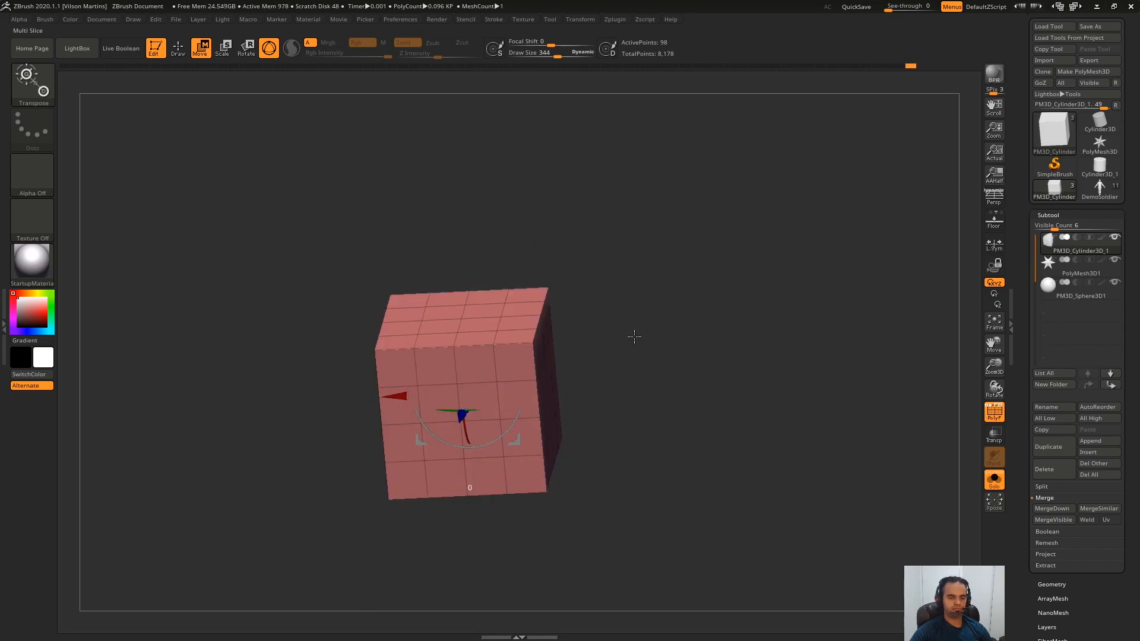
{"action": "left_click_drag", "start_coordinate": [573, 223], "coordinate": [573, 229]}
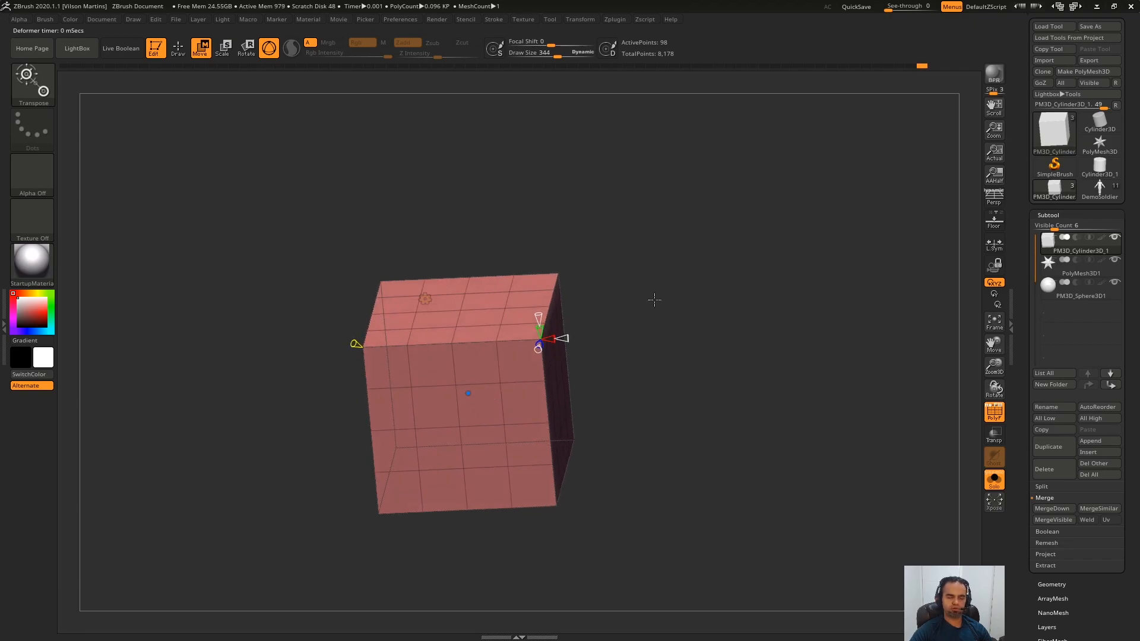
{"action": "left_click_drag", "start_coordinate": [656, 315], "coordinate": [513, 382]}
{"action": "left_click_drag", "start_coordinate": [670, 302], "coordinate": [633, 327]}
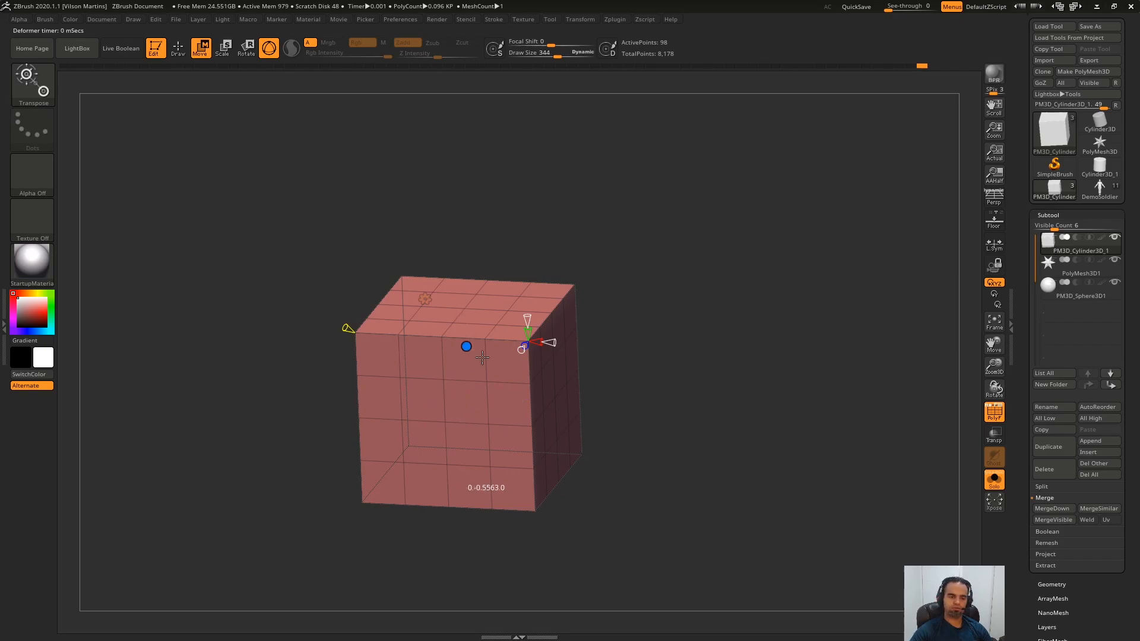
{"action": "left_click_drag", "start_coordinate": [613, 230], "coordinate": [673, 267], "text": "alt"}
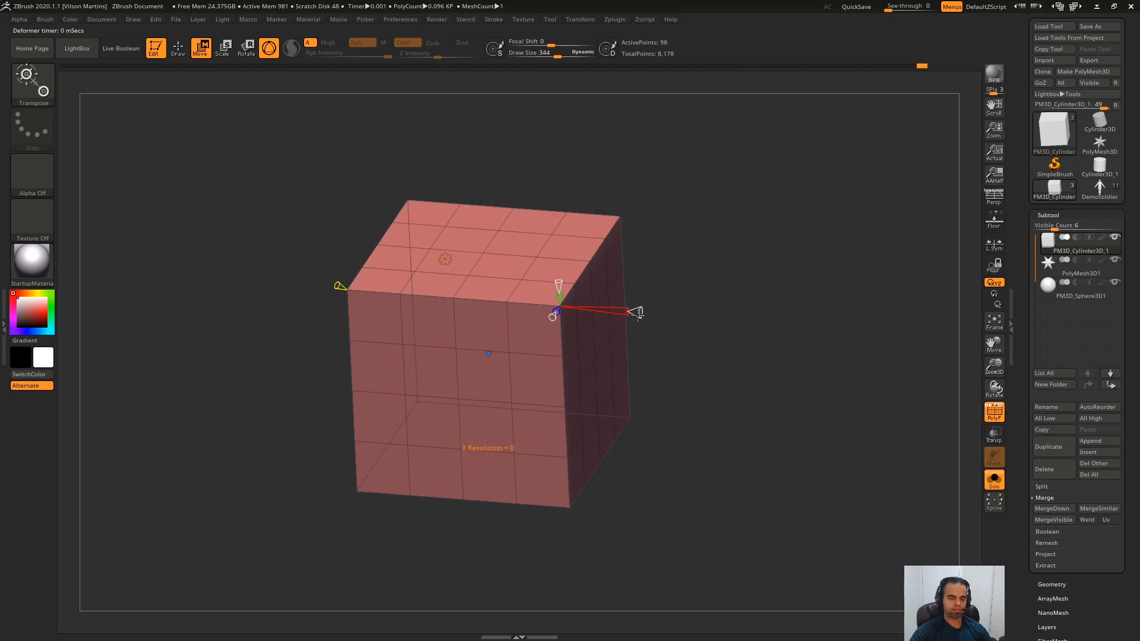
Step: Raise the Multi Slice X, Y and Z resolutions to cut dense bands of slices through the cube
{"action": "left_click_drag", "start_coordinate": [638, 313], "coordinate": [693, 297]}
{"action": "left_click_drag", "start_coordinate": [666, 201], "coordinate": [679, 233], "text": "alt"}
{"action": "left_click_drag", "start_coordinate": [721, 355], "coordinate": [737, 356]}
{"action": "right_click_drag", "start_coordinate": [574, 359], "coordinate": [599, 328]}
{"action": "right_click_drag", "start_coordinate": [511, 371], "coordinate": [614, 231]}
{"action": "left_click_drag", "start_coordinate": [552, 283], "coordinate": [525, 372]}
{"action": "right_click_drag", "start_coordinate": [653, 224], "coordinate": [692, 212]}
{"action": "right_click_drag", "start_coordinate": [529, 187], "coordinate": [301, 233], "text": "alt"}
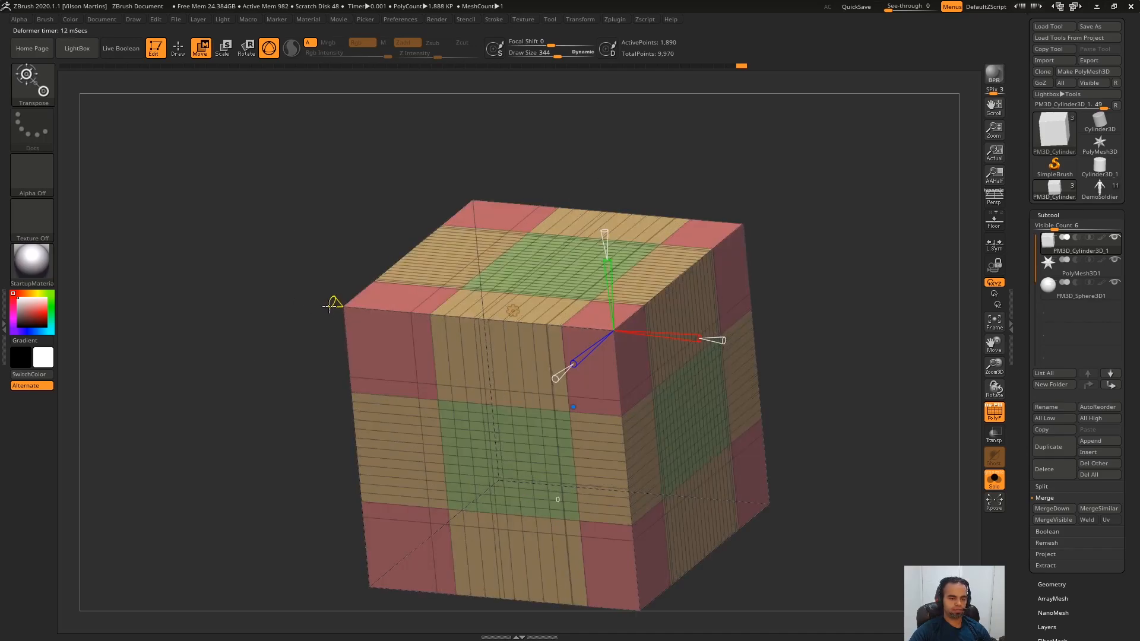
{"action": "right_click_drag", "start_coordinate": [333, 302], "coordinate": [389, 294]}
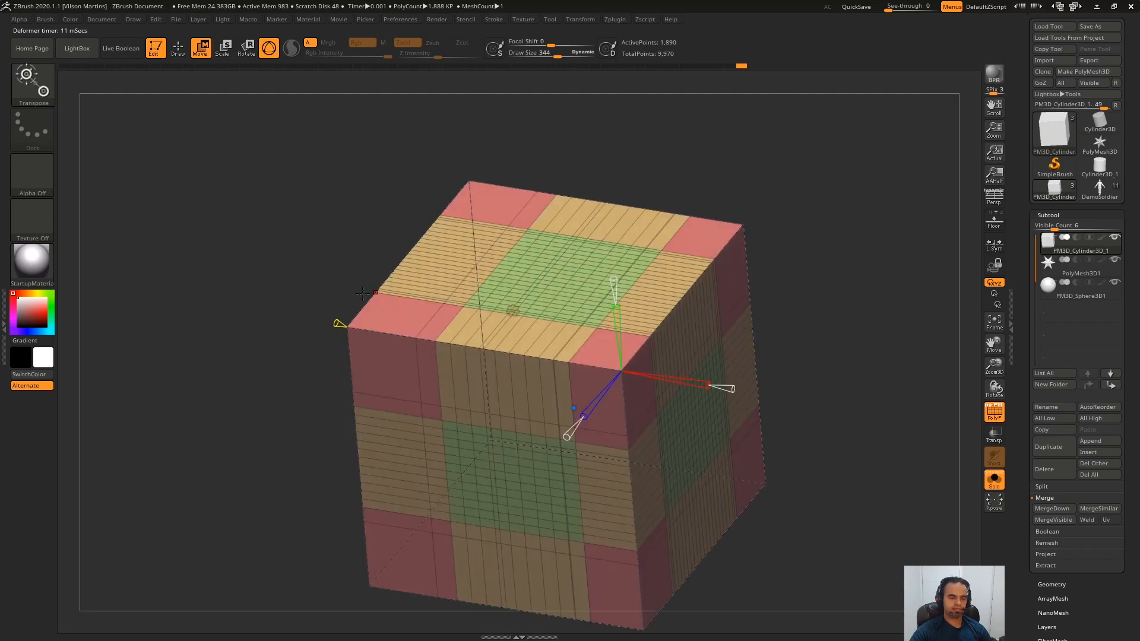
Step: Replace Multi Slice with the Offset deformer and try its handles on the cube
{"action": "left_click", "coordinate": [511, 310]}
{"action": "left_click", "coordinate": [647, 344]}
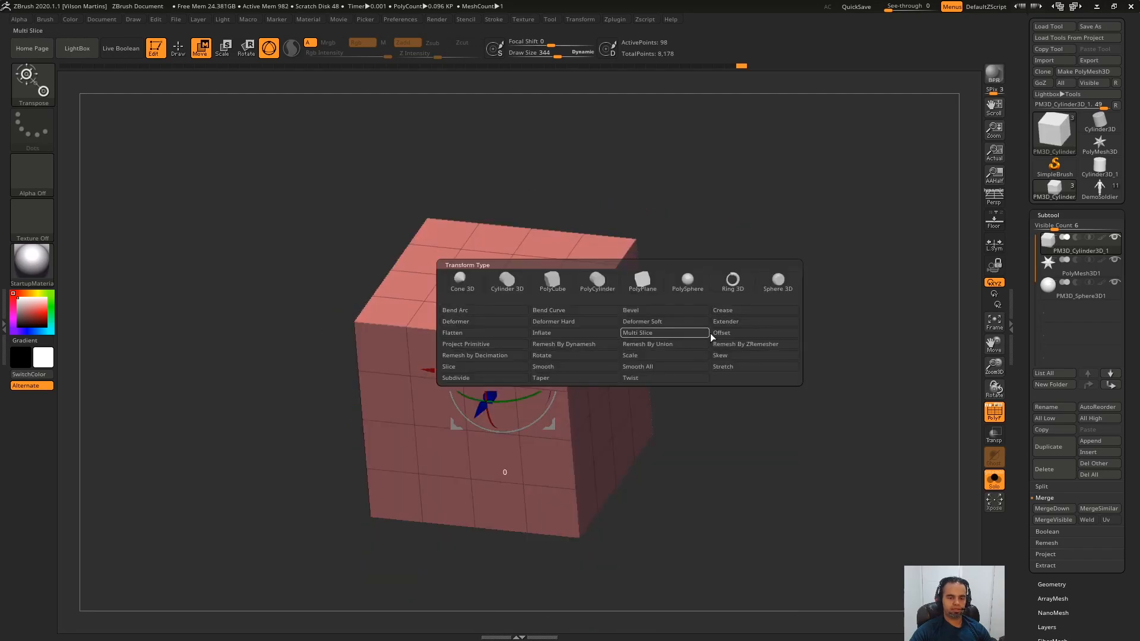
{"action": "left_click", "coordinate": [737, 334]}
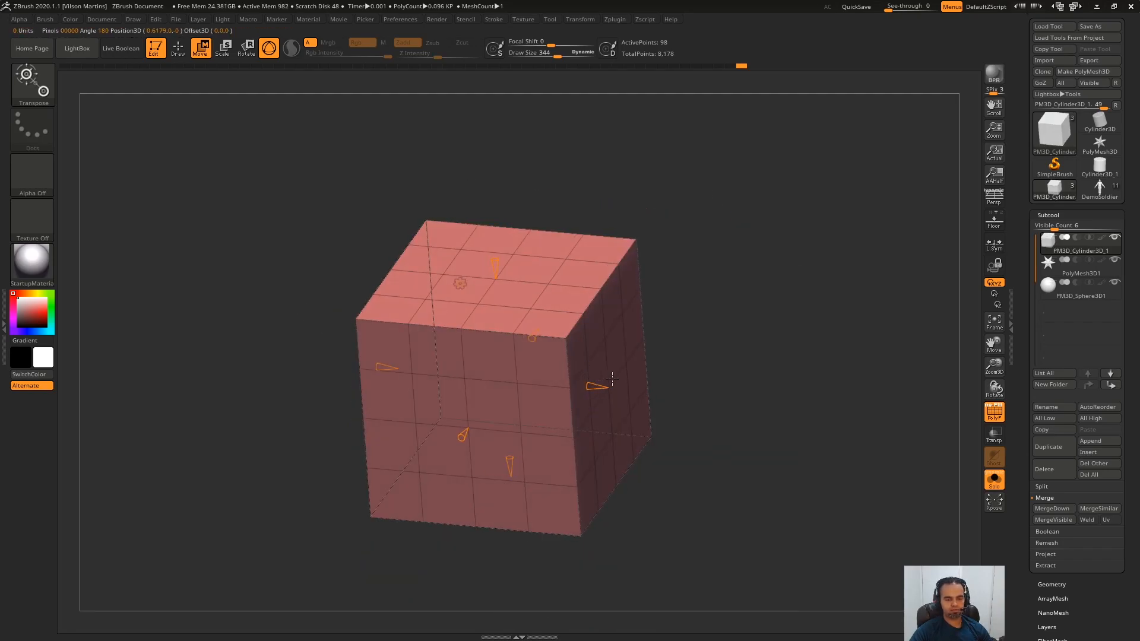
{"action": "left_click_drag", "start_coordinate": [593, 388], "coordinate": [565, 385]}
{"action": "left_click_drag", "start_coordinate": [534, 336], "coordinate": [552, 325]}
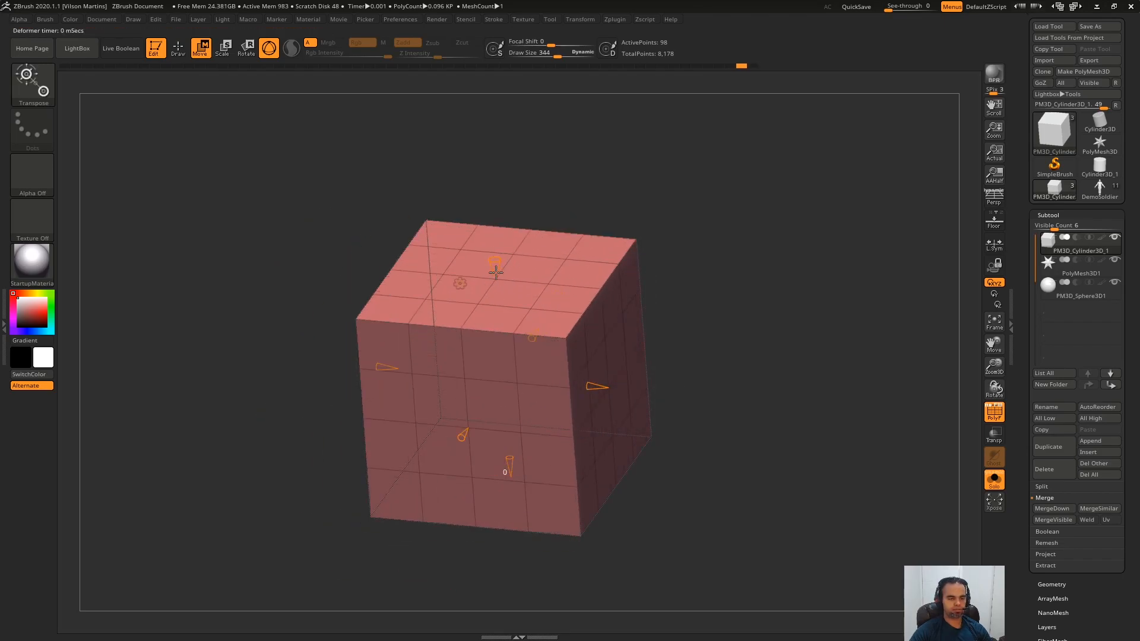
Step: Apply Project Primitive to the cube and scale the projected sphere up uniformly until it bulges through the faces
{"action": "left_click", "coordinate": [460, 284]}
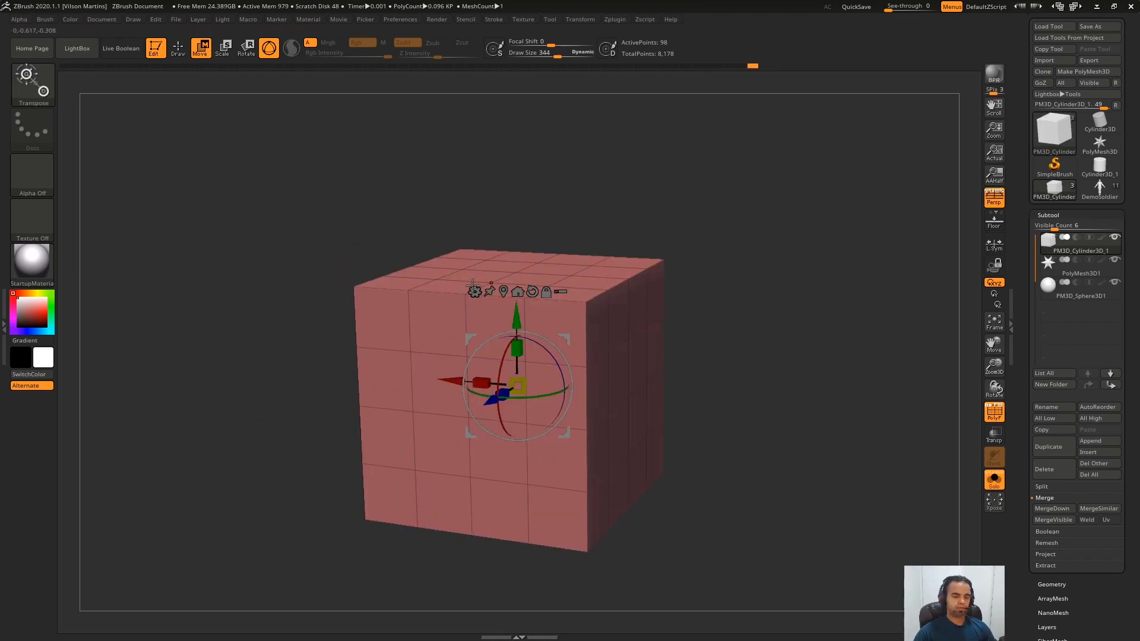
{"action": "left_click", "coordinate": [474, 290]}
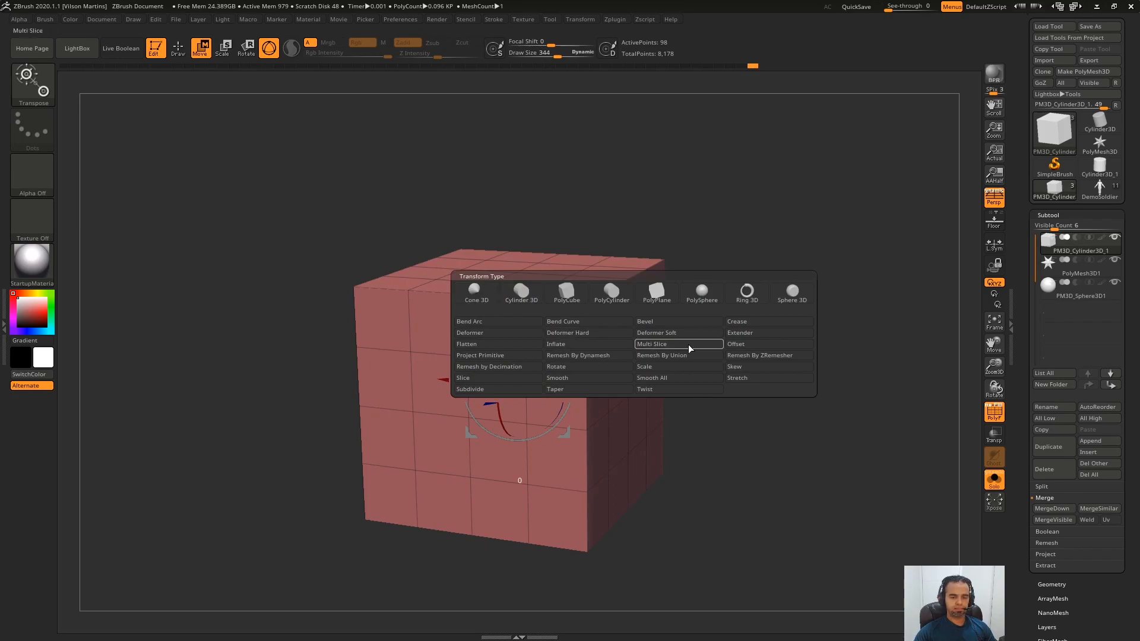
{"action": "left_click", "coordinate": [490, 355]}
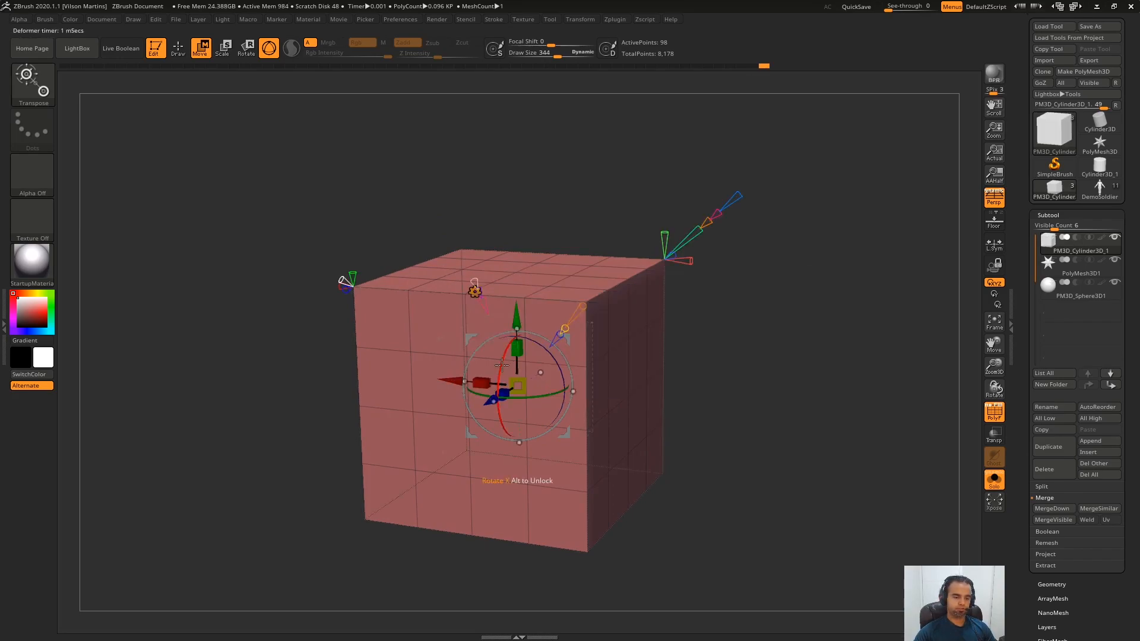
{"action": "left_click_drag", "start_coordinate": [605, 181], "coordinate": [552, 283]}
{"action": "left_click_drag", "start_coordinate": [527, 378], "coordinate": [599, 365]}
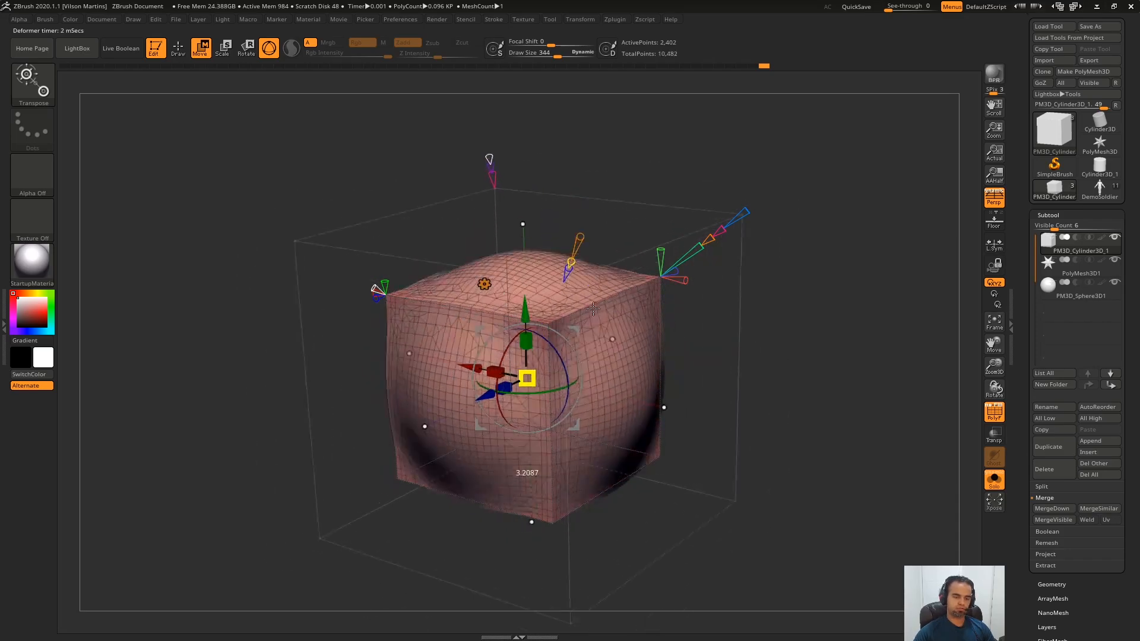
Step: Shrink the primitive back inside the cube and move it up so a small dome protrudes from the top face
{"action": "left_click_drag", "start_coordinate": [765, 371], "coordinate": [696, 380], "text": "alt"}
{"action": "left_click_drag", "start_coordinate": [529, 304], "coordinate": [669, 354]}
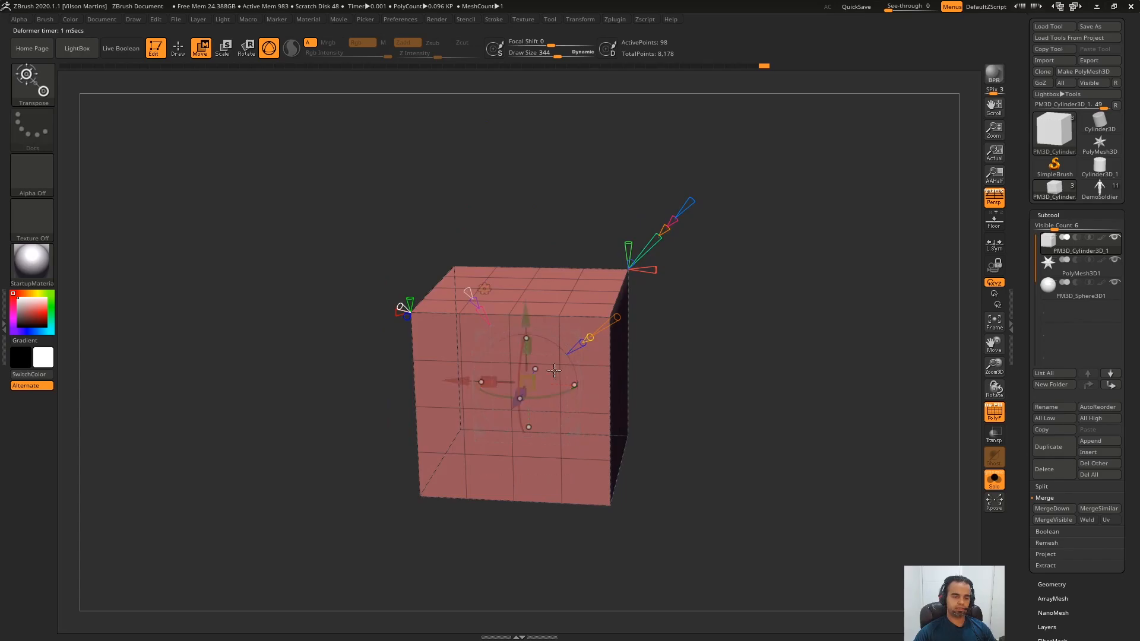
{"action": "left_click_drag", "start_coordinate": [769, 321], "coordinate": [724, 356]}
{"action": "left_click_drag", "start_coordinate": [525, 355], "coordinate": [521, 272]}
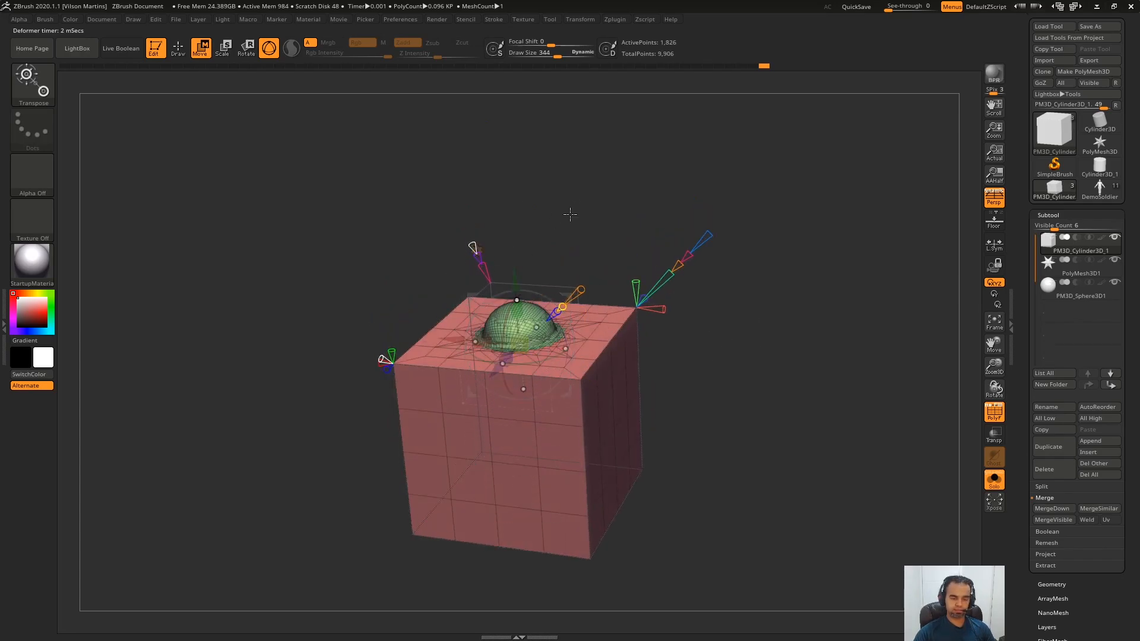
Step: Enlarge the primitive and move it up and down along Y through the cube's top face
{"action": "left_click_drag", "start_coordinate": [550, 229], "coordinate": [527, 276]}
{"action": "left_click_drag", "start_coordinate": [509, 288], "coordinate": [532, 259]}
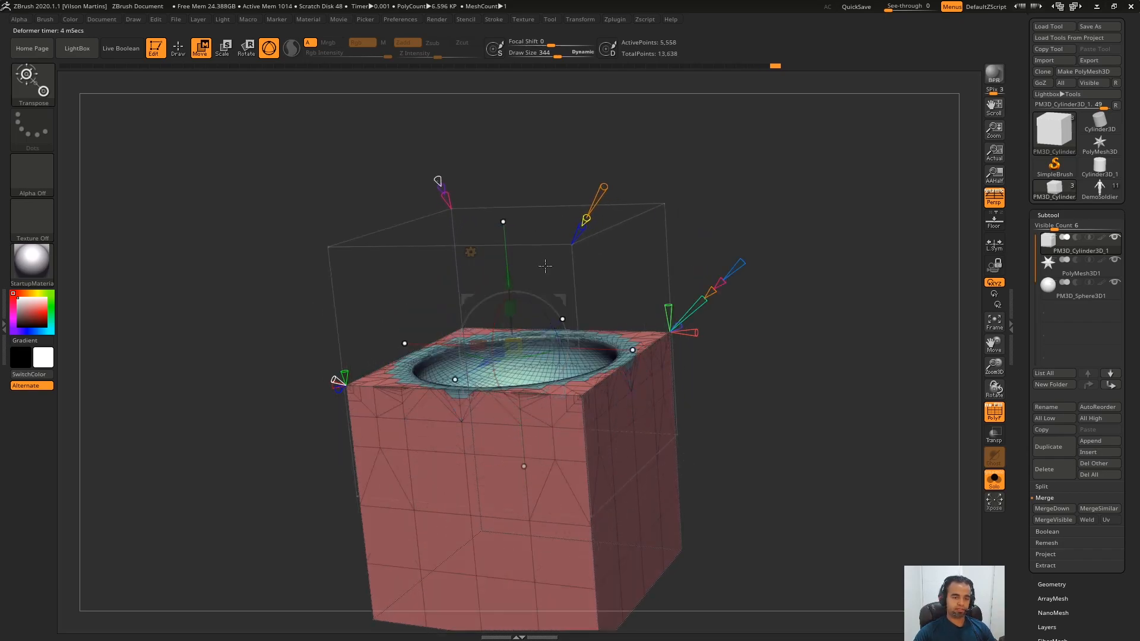
{"action": "left_click_drag", "start_coordinate": [568, 184], "coordinate": [552, 221], "text": "alt"}
{"action": "left_click_drag", "start_coordinate": [520, 314], "coordinate": [524, 386]}
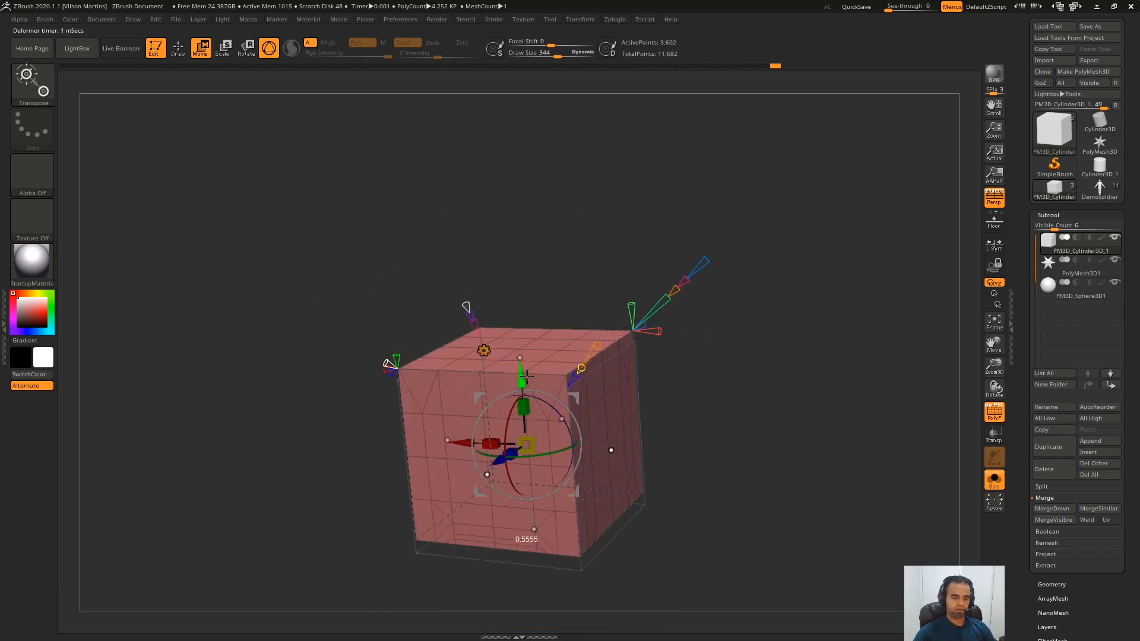
Step: Undo the last primitive adjustment and move the primitive completely above the cube along Y
{"action": "left_click_drag", "start_coordinate": [532, 328], "coordinate": [508, 240]}
{"action": "left_click_drag", "start_coordinate": [665, 242], "coordinate": [640, 279]}
{"action": "left_click_drag", "start_coordinate": [526, 347], "coordinate": [558, 426], "text": "alt"}
{"action": "key", "text": "ctrl+z"}
{"action": "left_click_drag", "start_coordinate": [623, 312], "coordinate": [607, 371], "text": "alt"}
{"action": "left_click_drag", "start_coordinate": [511, 468], "coordinate": [512, 249]}
{"action": "left_click_drag", "start_coordinate": [735, 333], "coordinate": [692, 211], "text": "alt"}
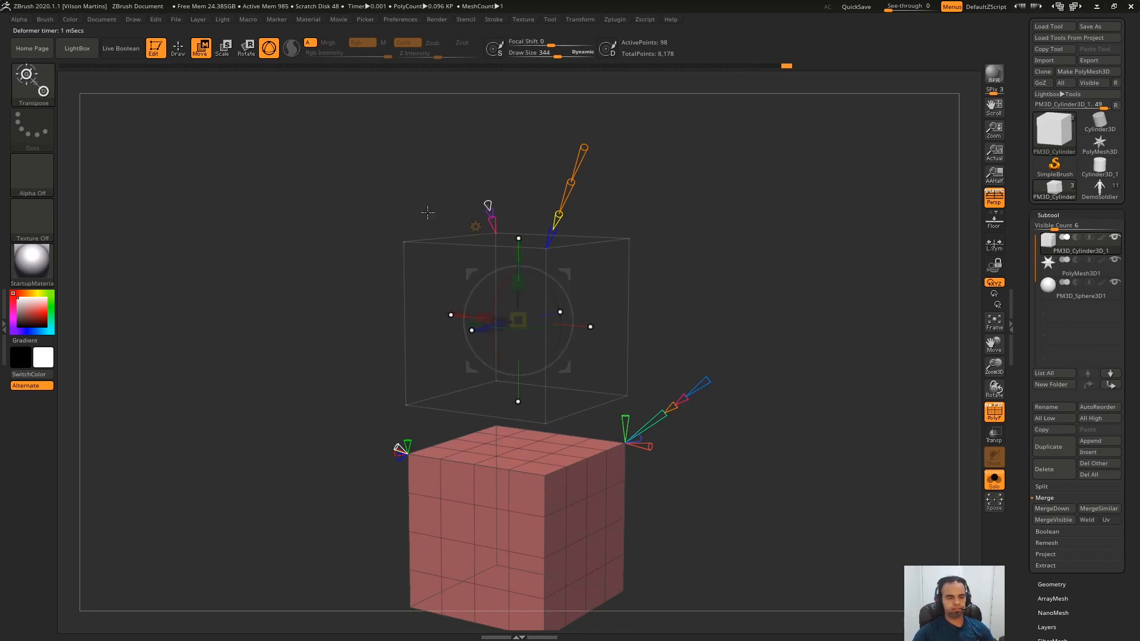
Step: Enlarge the raised primitive and lower it onto the cube to form a large dome on the top face
{"action": "left_click_drag", "start_coordinate": [428, 212], "coordinate": [686, 236]}
{"action": "left_click_drag", "start_coordinate": [528, 260], "coordinate": [534, 206]}
{"action": "left_click_drag", "start_coordinate": [848, 223], "coordinate": [715, 290]}
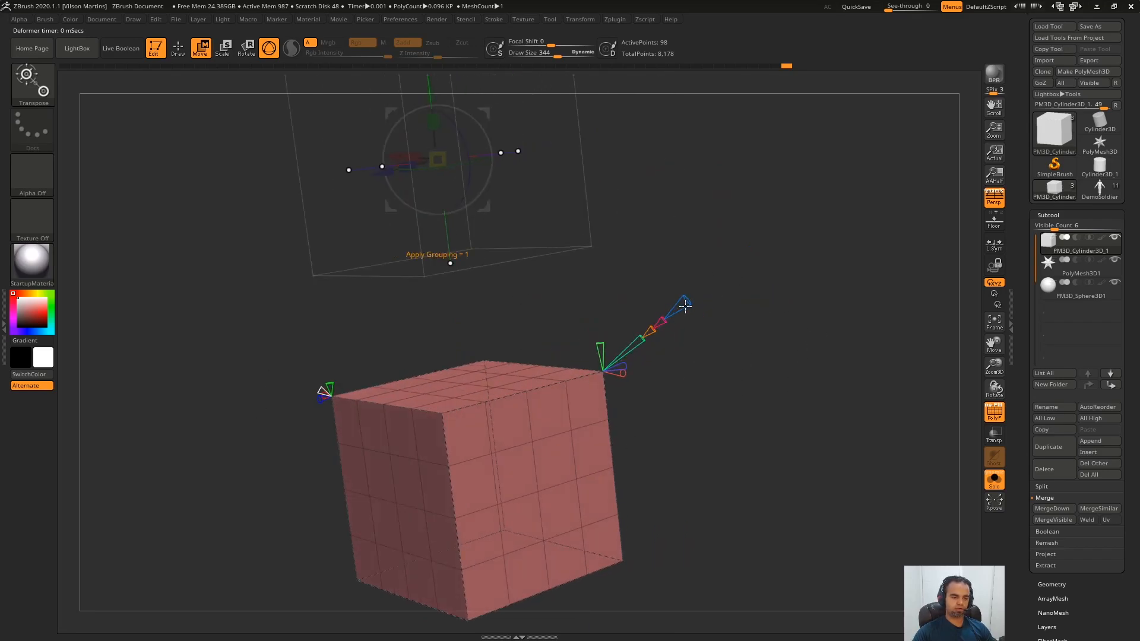
{"action": "left_click_drag", "start_coordinate": [780, 363], "coordinate": [561, 257], "text": "alt"}
{"action": "left_click_drag", "start_coordinate": [466, 234], "coordinate": [483, 440]}
{"action": "left_click_drag", "start_coordinate": [555, 382], "coordinate": [498, 340], "text": "alt"}
{"action": "left_click_drag", "start_coordinate": [709, 221], "coordinate": [398, 308]}
{"action": "left_click_drag", "start_coordinate": [664, 386], "coordinate": [635, 372]}
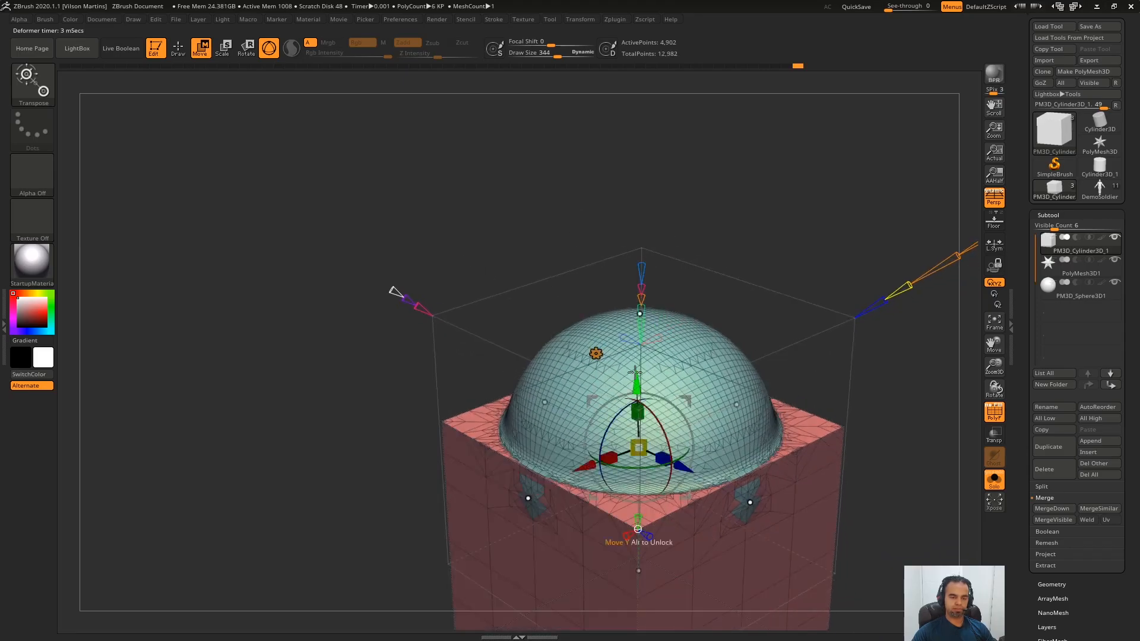
Step: Raise the dome primitive and switch its projection mode so it joins the cube's top as a nearly full sphere
{"action": "left_click_drag", "start_coordinate": [737, 238], "coordinate": [711, 238], "text": "alt"}
{"action": "mouse_move", "coordinate": [610, 383]}
{"action": "left_mouse_down"}
{"action": "mouse_move", "coordinate": [610, 355]}
{"action": "mouse_move", "coordinate": [610, 375]}
{"action": "left_mouse_up"}
{"action": "left_click_drag", "start_coordinate": [377, 291], "coordinate": [381, 295]}
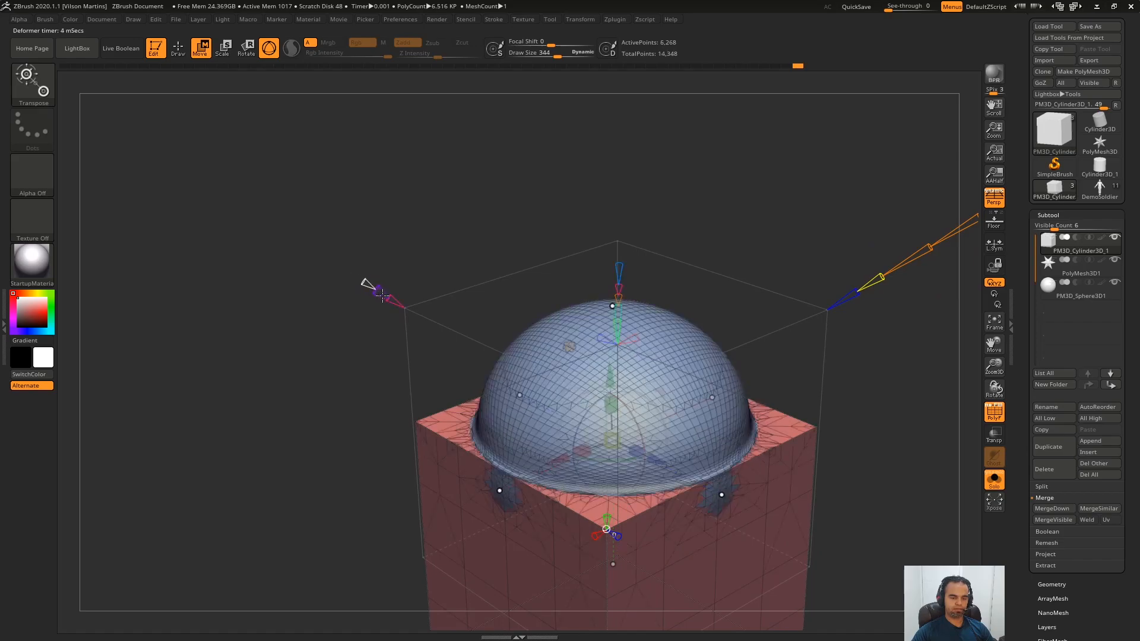
{"action": "left_click_drag", "start_coordinate": [590, 383], "coordinate": [591, 226]}
{"action": "left_click_drag", "start_coordinate": [766, 249], "coordinate": [801, 234]}
{"action": "mouse_move", "coordinate": [605, 379]}
{"action": "left_mouse_down"}
{"action": "mouse_move", "coordinate": [605, 435]}
{"action": "mouse_move", "coordinate": [606, 394]}
{"action": "left_mouse_up"}
{"action": "left_click_drag", "start_coordinate": [598, 209], "coordinate": [574, 248], "text": "alt"}
{"action": "left_click", "coordinate": [357, 298]}
{"action": "left_click_drag", "start_coordinate": [754, 339], "coordinate": [734, 317], "text": "alt"}
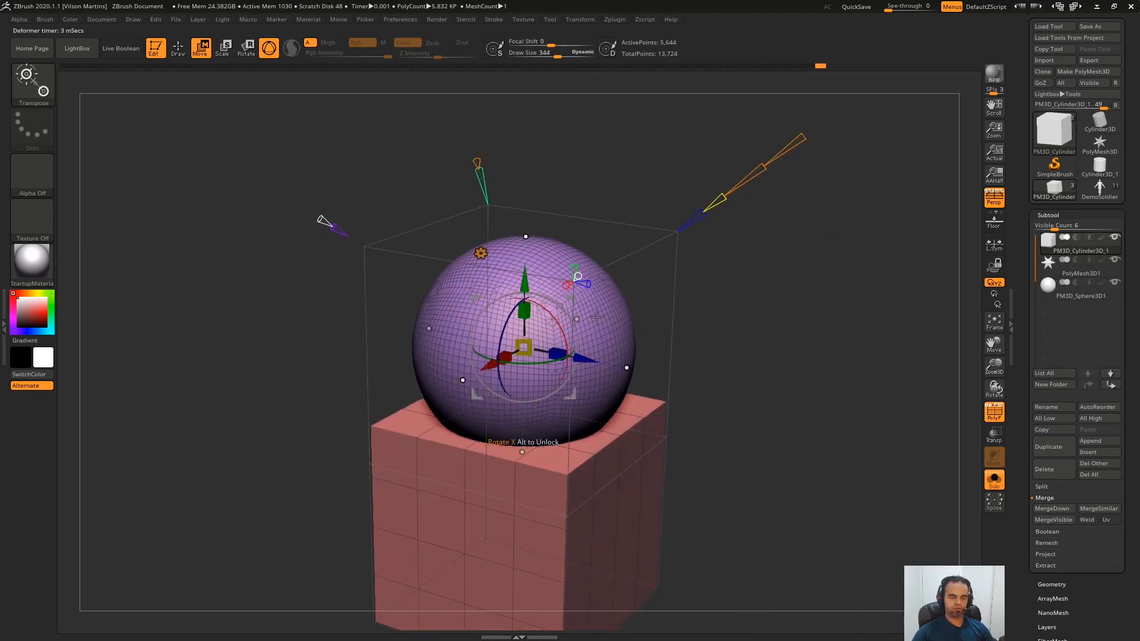
Step: Add a second sphere primitive and place it beside the first sphere, clear of the cube
{"action": "left_click_drag", "start_coordinate": [679, 284], "coordinate": [758, 328]}
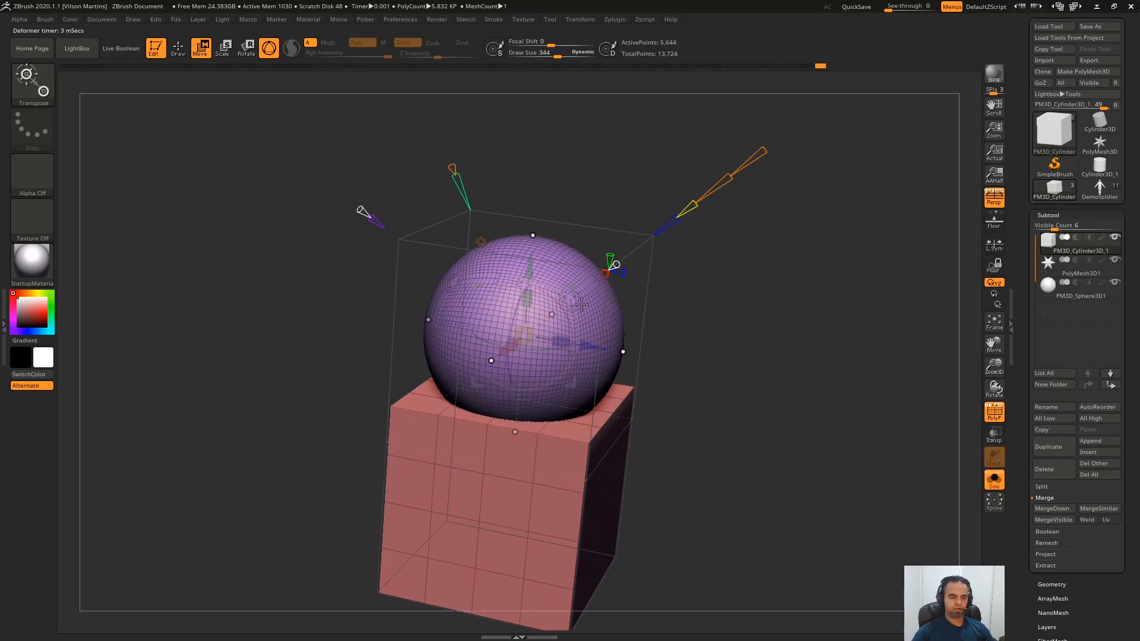
{"action": "left_click_drag", "start_coordinate": [565, 315], "coordinate": [707, 374]}
{"action": "left_click_drag", "start_coordinate": [736, 263], "coordinate": [482, 277]}
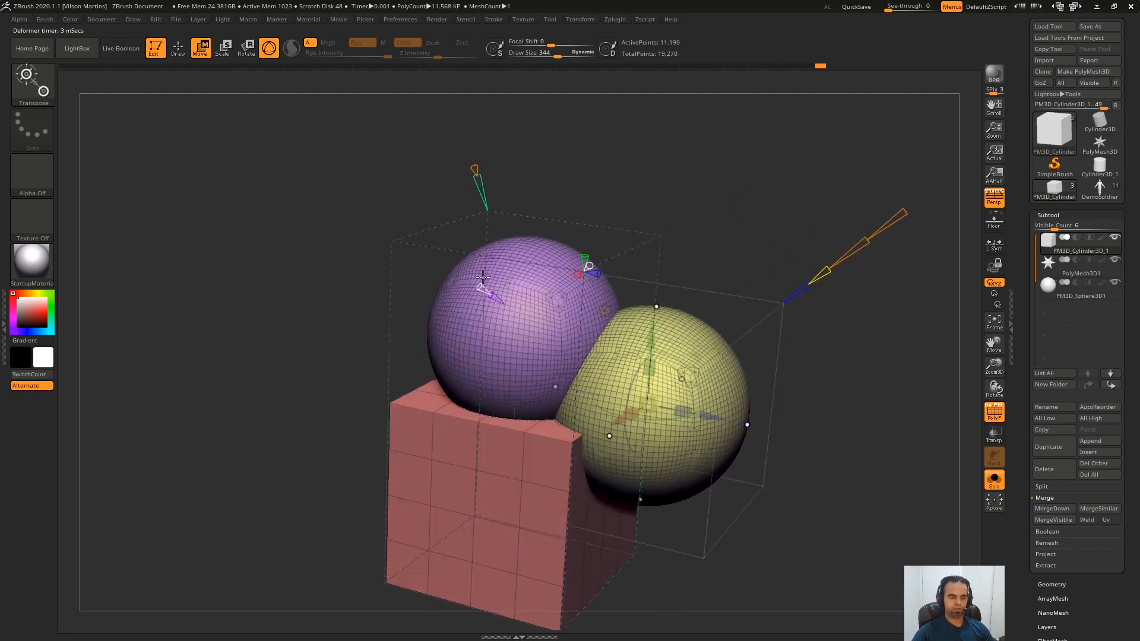
{"action": "left_click_drag", "start_coordinate": [697, 363], "coordinate": [854, 264]}
{"action": "left_click_drag", "start_coordinate": [811, 161], "coordinate": [524, 218]}
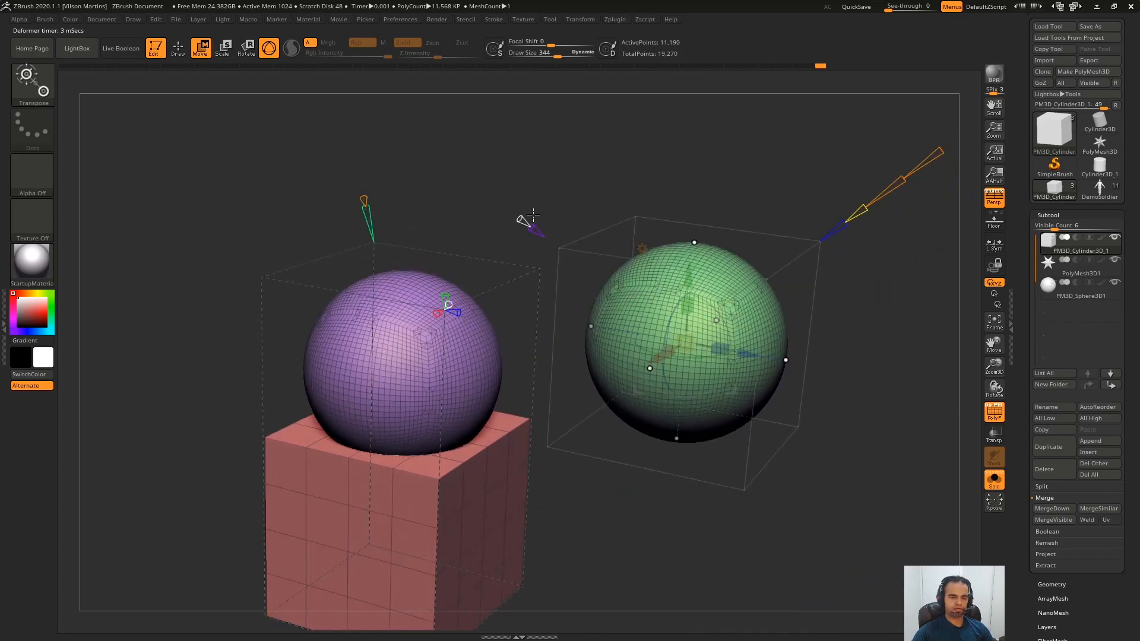
{"action": "left_click_drag", "start_coordinate": [698, 173], "coordinate": [473, 273], "text": "alt"}
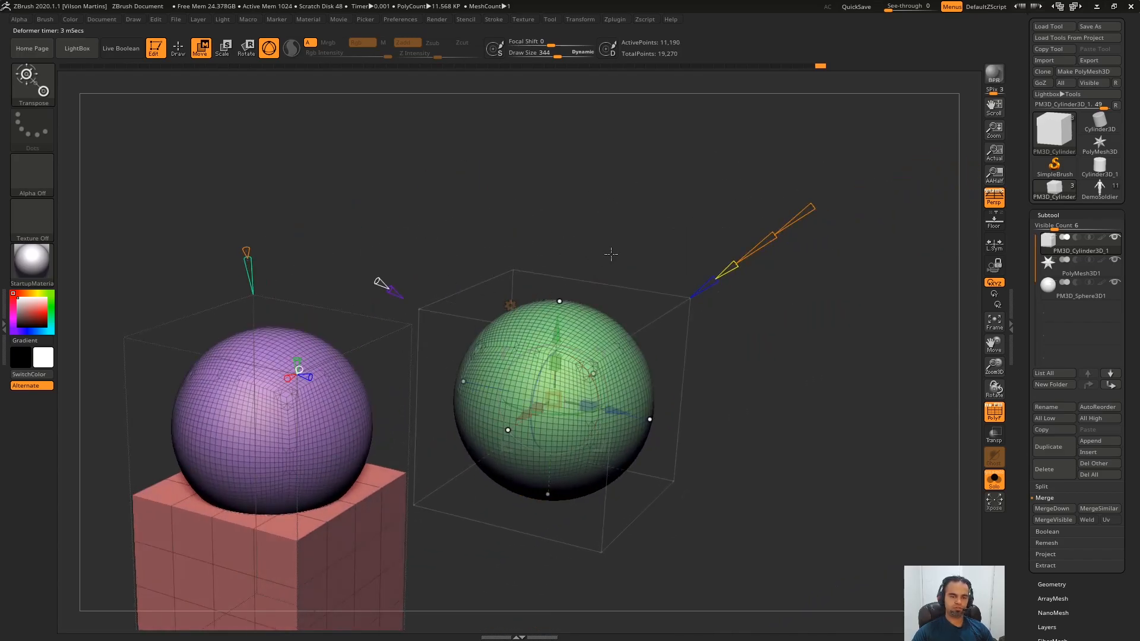
{"action": "left_click_drag", "start_coordinate": [611, 254], "coordinate": [690, 238]}
Step: Change the second primitive from a sphere to a cylinder and to a tapered rounded box, moving it towards the cube
{"action": "mouse_move", "coordinate": [745, 263]}
{"action": "left_mouse_down"}
{"action": "mouse_move", "coordinate": [783, 226]}
{"action": "mouse_move", "coordinate": [751, 254]}
{"action": "left_mouse_up"}
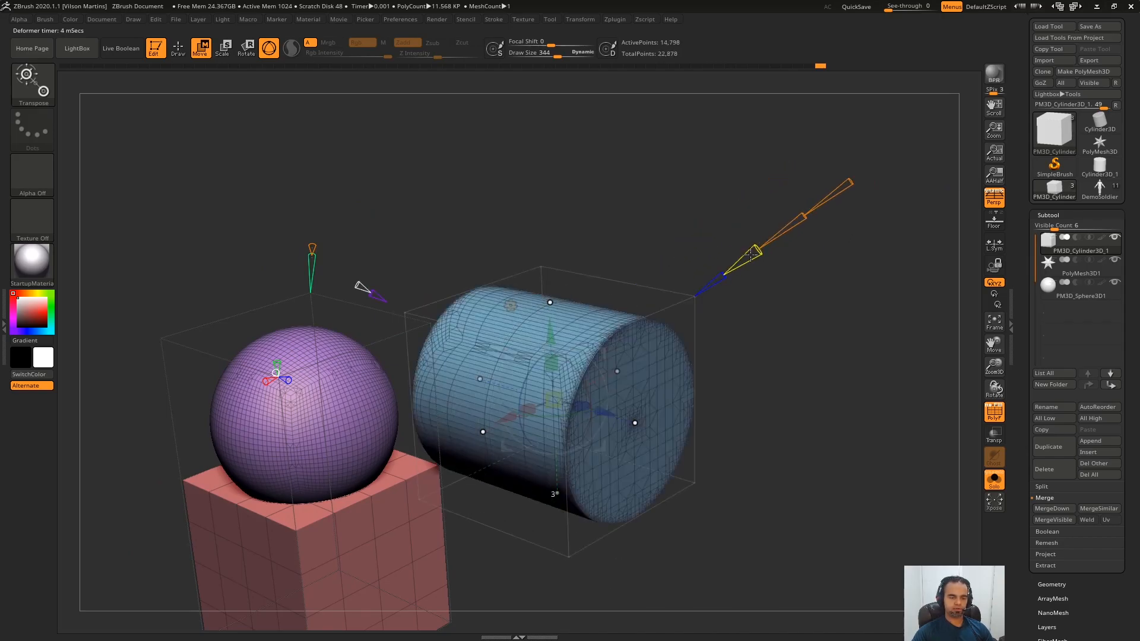
{"action": "left_click_drag", "start_coordinate": [849, 183], "coordinate": [819, 199]}
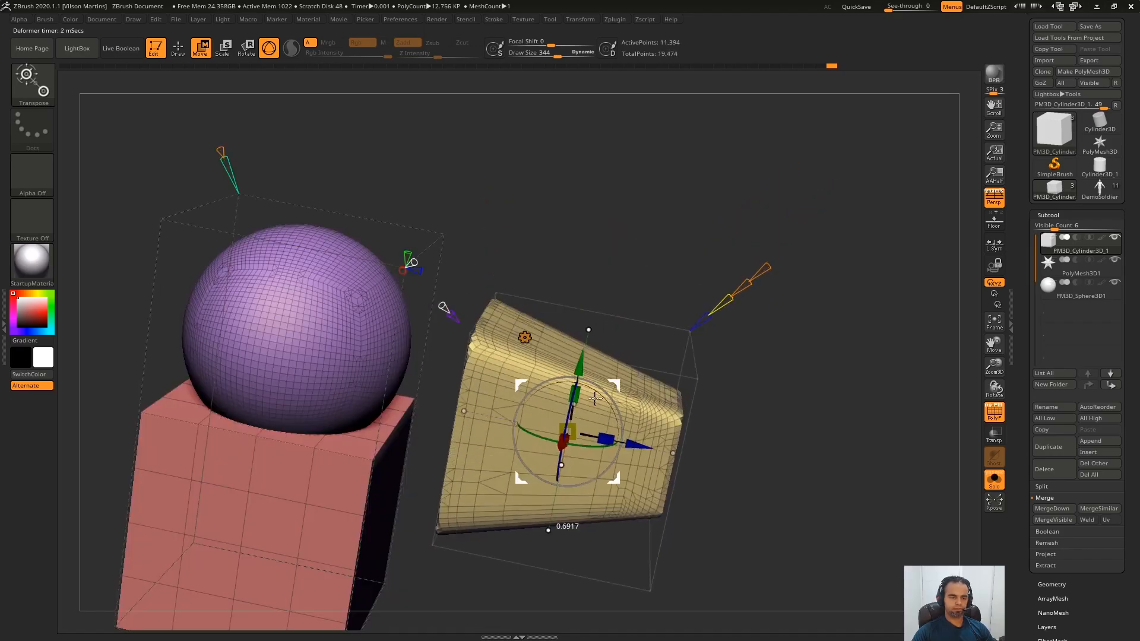
{"action": "left_click_drag", "start_coordinate": [638, 443], "coordinate": [568, 430]}
Step: Subtract the overlapping rounded box primitive from the cube and the sphere
{"action": "left_click_drag", "start_coordinate": [593, 240], "coordinate": [501, 190]}
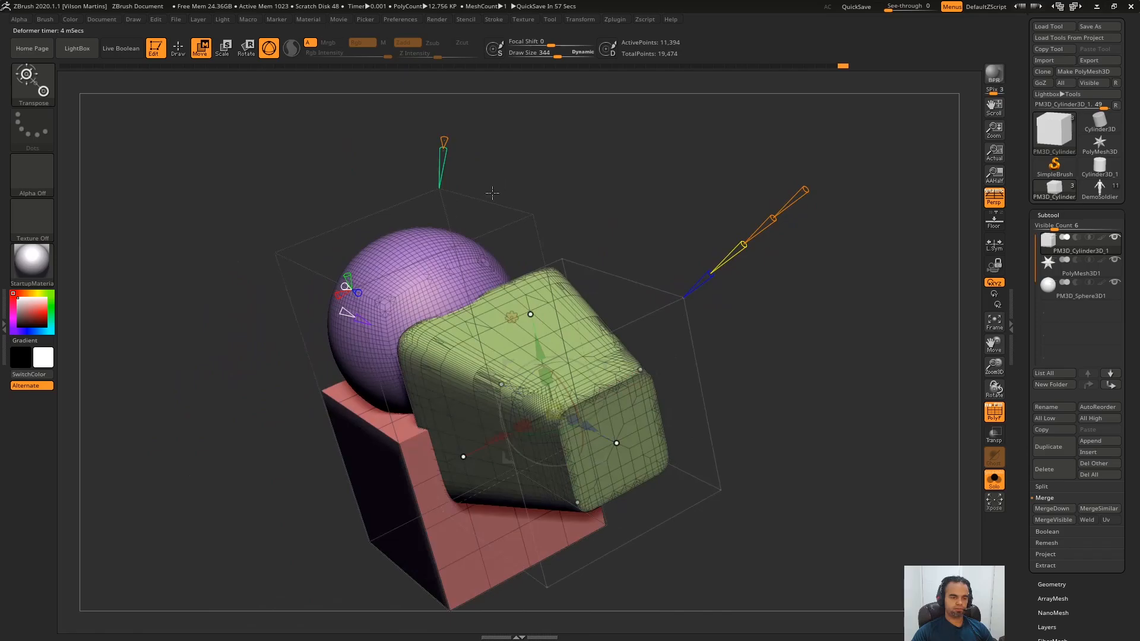
{"action": "left_click_drag", "start_coordinate": [258, 331], "coordinate": [618, 350]}
{"action": "left_click_drag", "start_coordinate": [552, 420], "coordinate": [524, 433]}
{"action": "right_click_drag", "start_coordinate": [524, 432], "coordinate": [521, 273]}
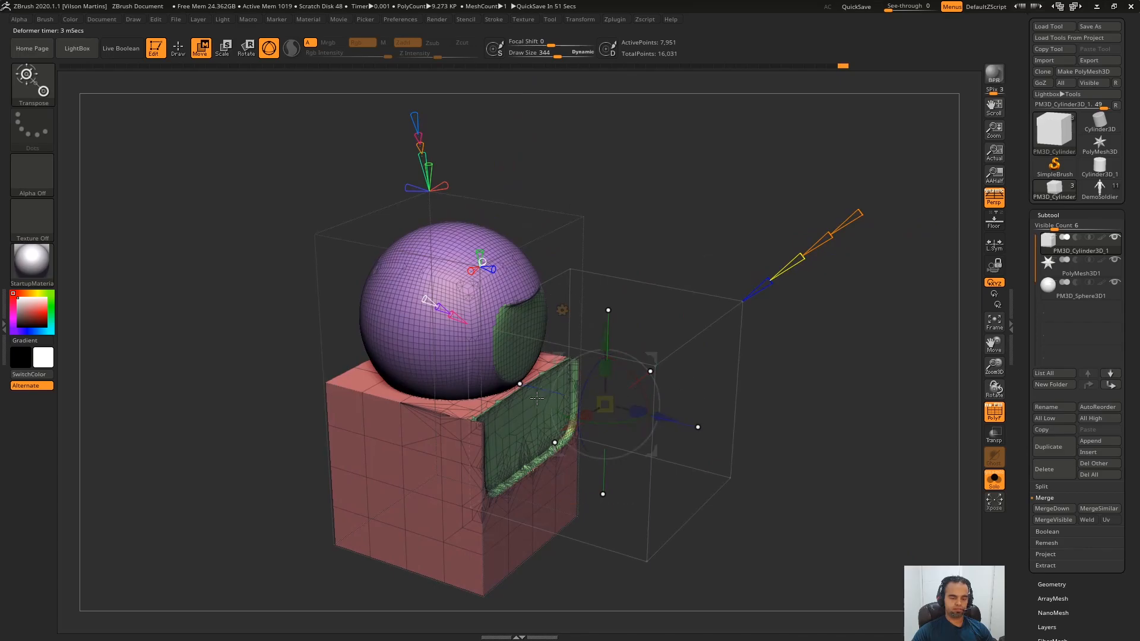
Step: Lower the single sphere primitive halfway into the cube and switch its mode to carve a bowl into the top face
{"action": "right_click_drag", "start_coordinate": [571, 196], "coordinate": [619, 295], "text": "ctrl"}
{"action": "left_click_drag", "start_coordinate": [653, 406], "coordinate": [615, 425]}
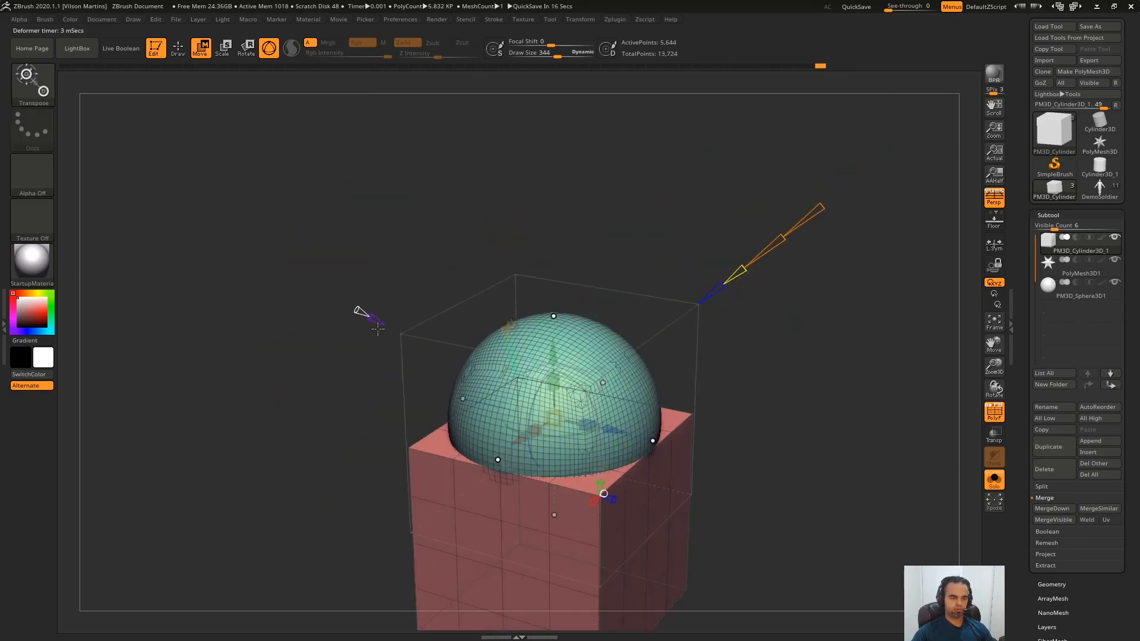
{"action": "mouse_move", "coordinate": [356, 310]}
{"action": "left_mouse_down"}
{"action": "mouse_move", "coordinate": [336, 333]}
{"action": "mouse_move", "coordinate": [358, 330]}
{"action": "left_mouse_up"}
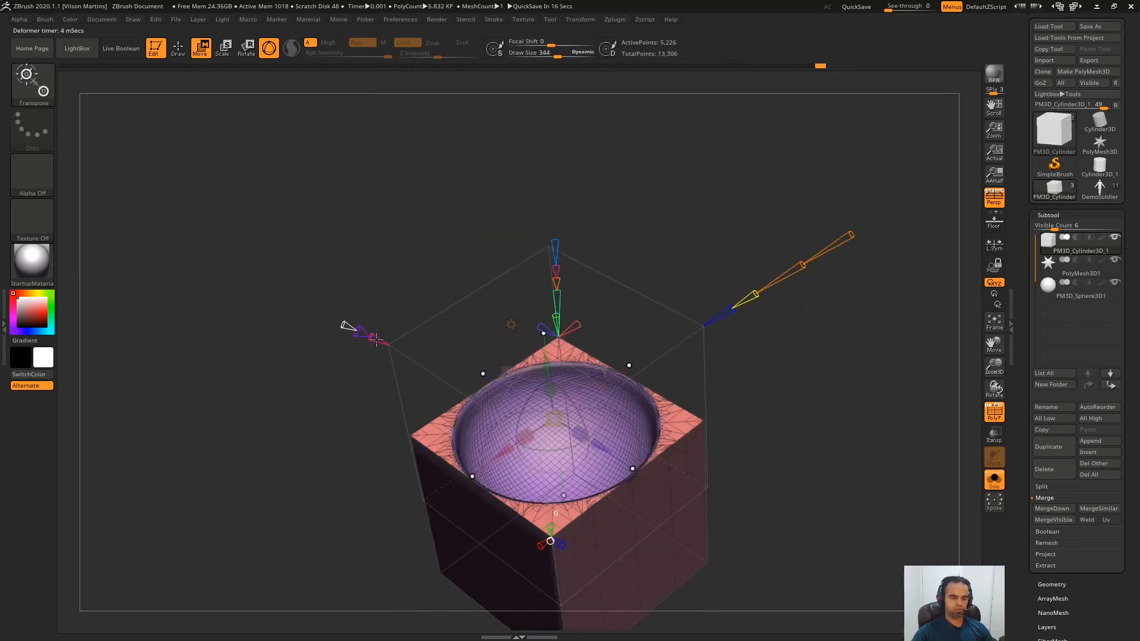
{"action": "left_click_drag", "start_coordinate": [348, 326], "coordinate": [543, 333]}
Step: Undo the last changes to the projected dome and reshape it into a narrow rounded ridge on the cube's top face
{"action": "left_click_drag", "start_coordinate": [610, 293], "coordinate": [607, 320]}
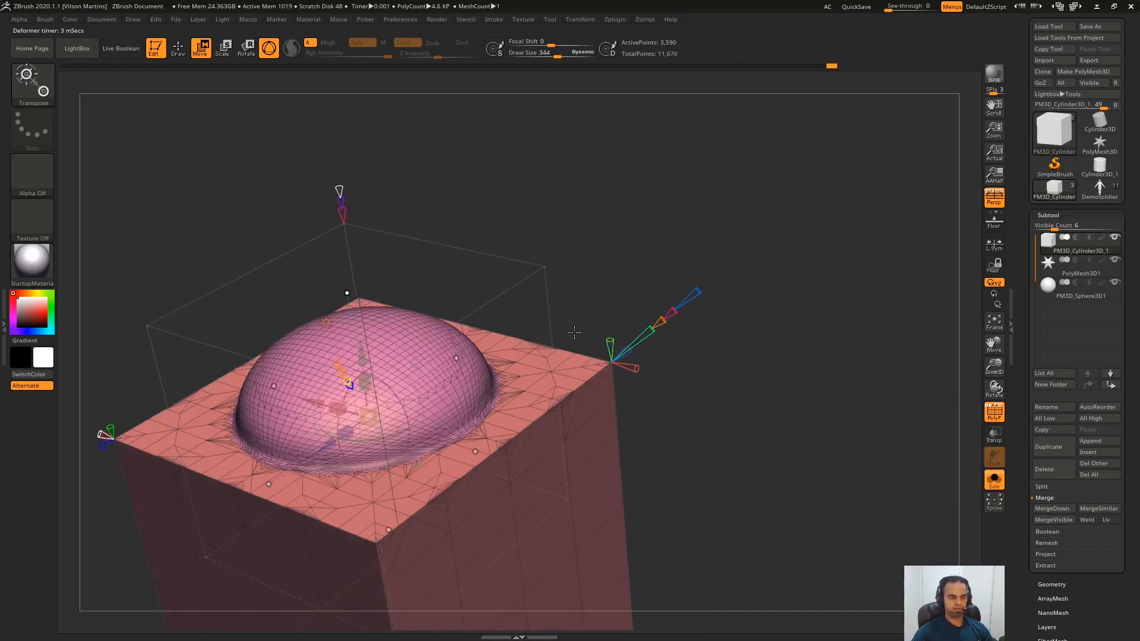
{"action": "left_click_drag", "start_coordinate": [432, 335], "coordinate": [463, 321]}
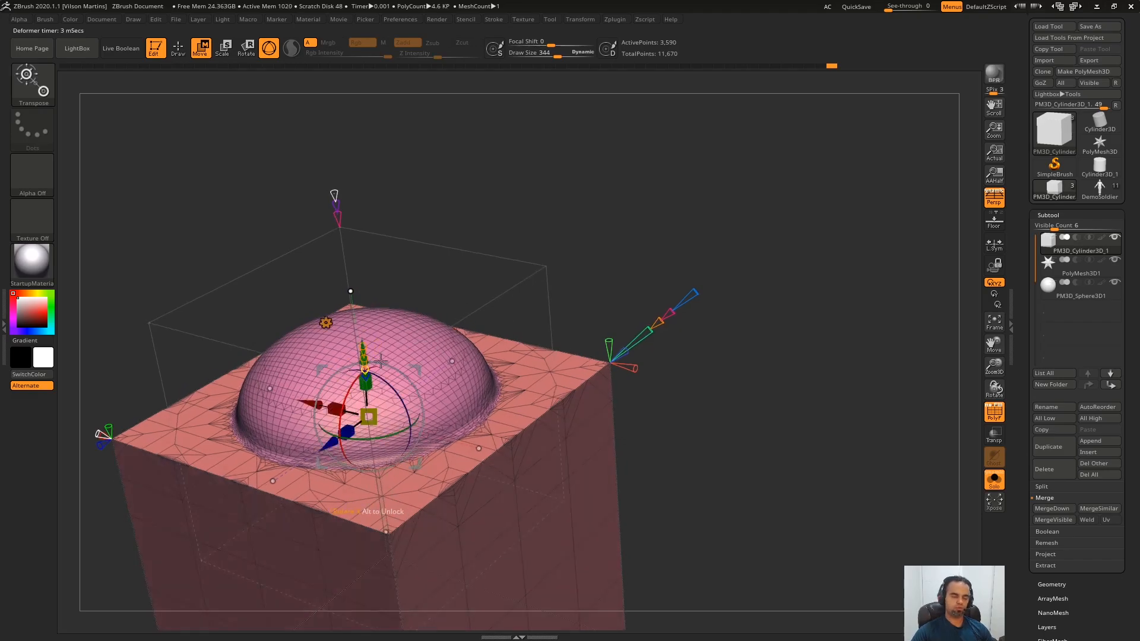
{"action": "key", "text": "ctrl+z"}
{"action": "key", "text": "ctrl+z"}
{"action": "left_click_drag", "start_coordinate": [574, 290], "coordinate": [628, 298]}
{"action": "left_click_drag", "start_coordinate": [608, 343], "coordinate": [629, 376]}
{"action": "left_click_drag", "start_coordinate": [654, 388], "coordinate": [695, 343]}
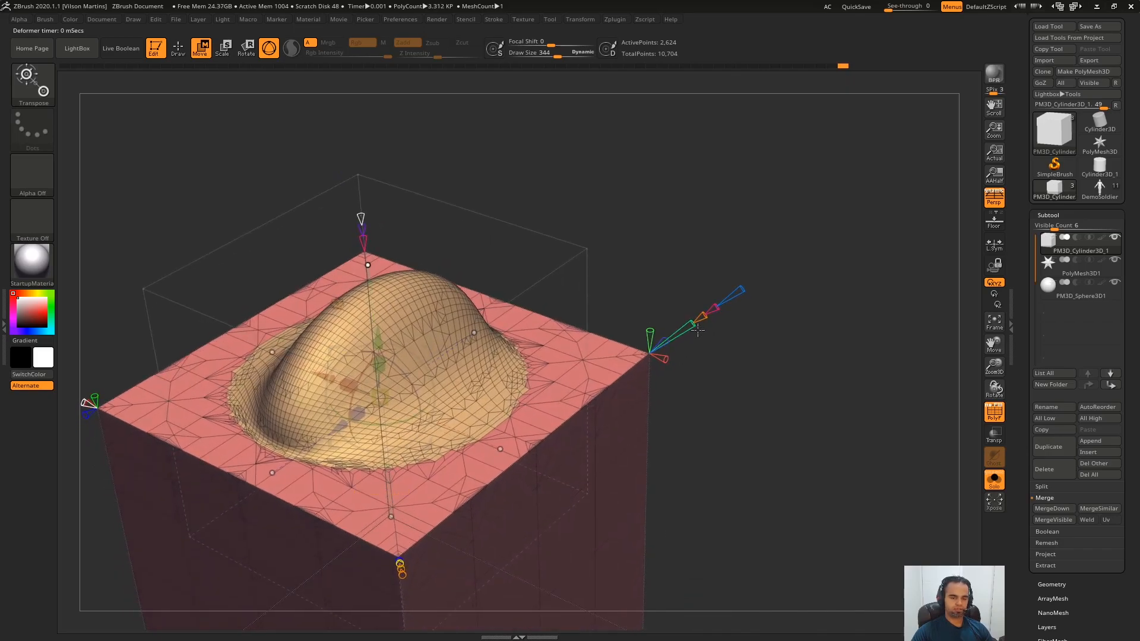
Step: Raise the projected ridge's mesh resolution and check the smoothed surface with the wireframe off and on
{"action": "left_click_drag", "start_coordinate": [603, 273], "coordinate": [512, 281]}
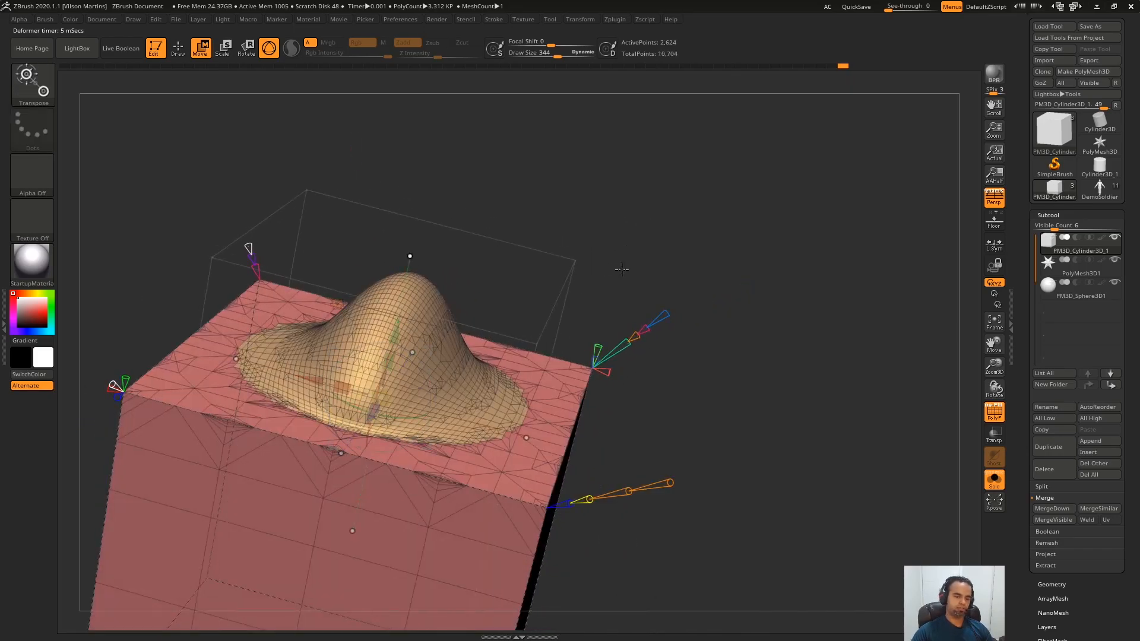
{"action": "left_click_drag", "start_coordinate": [621, 270], "coordinate": [534, 285]}
{"action": "key", "text": "shift+f"}
{"action": "left_click_drag", "start_coordinate": [451, 355], "coordinate": [371, 343]}
{"action": "left_click_drag", "start_coordinate": [711, 238], "coordinate": [737, 316]}
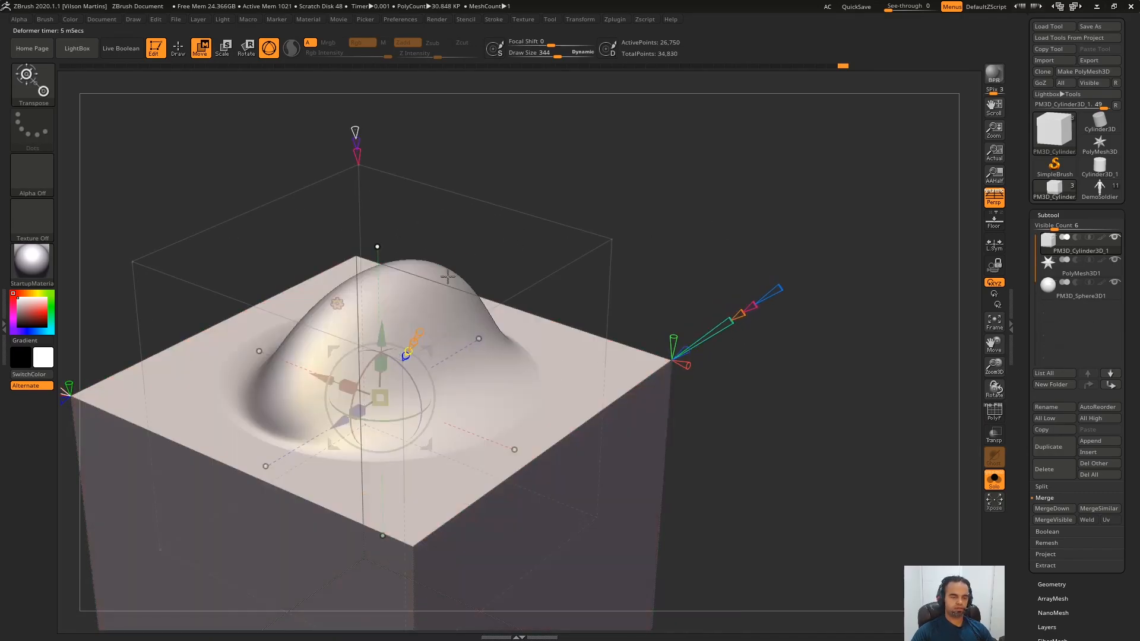
{"action": "key", "text": "shift+f"}
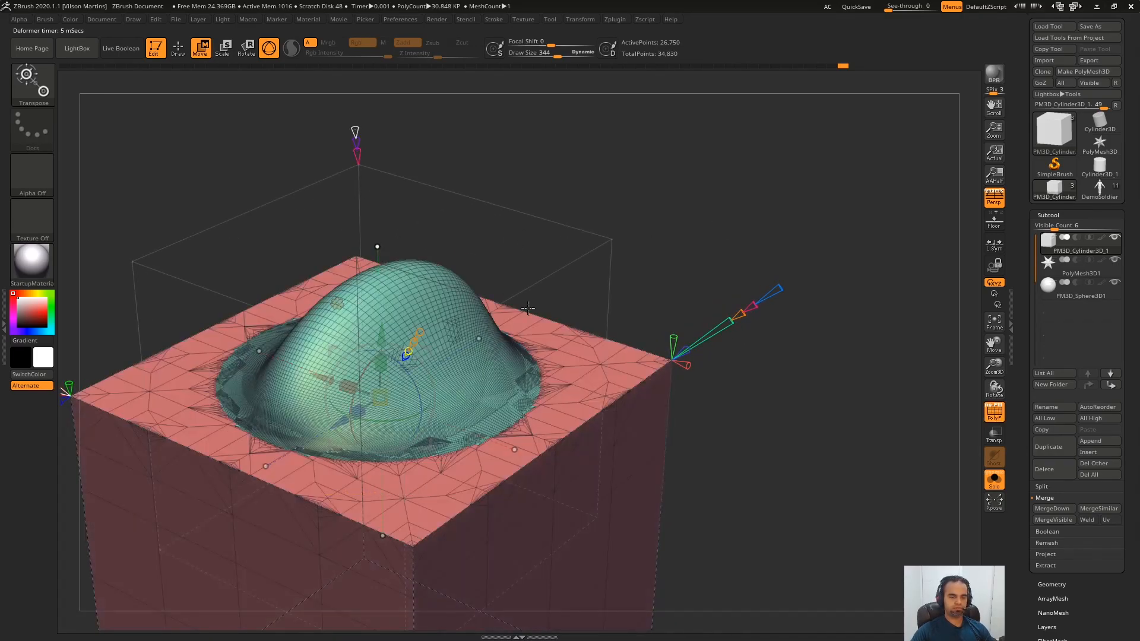
Step: Reduce the projection's mesh resolution until the ridge becomes a coarse pyramid on the cube's own grid
{"action": "left_click_drag", "start_coordinate": [718, 326], "coordinate": [688, 352]}
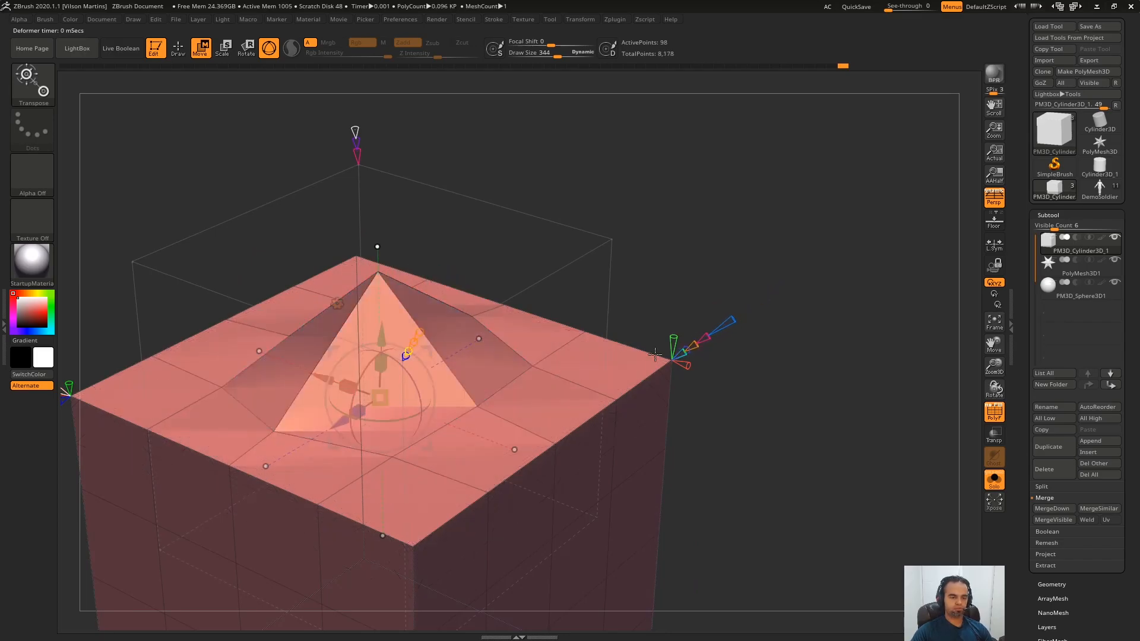
{"action": "key", "text": "shift+f"}
{"action": "right_click_drag", "start_coordinate": [468, 350], "coordinate": [504, 420], "text": "ctrl"}
{"action": "key", "text": "shift+f"}
{"action": "right_click_drag", "start_coordinate": [291, 562], "coordinate": [319, 444], "text": "alt"}
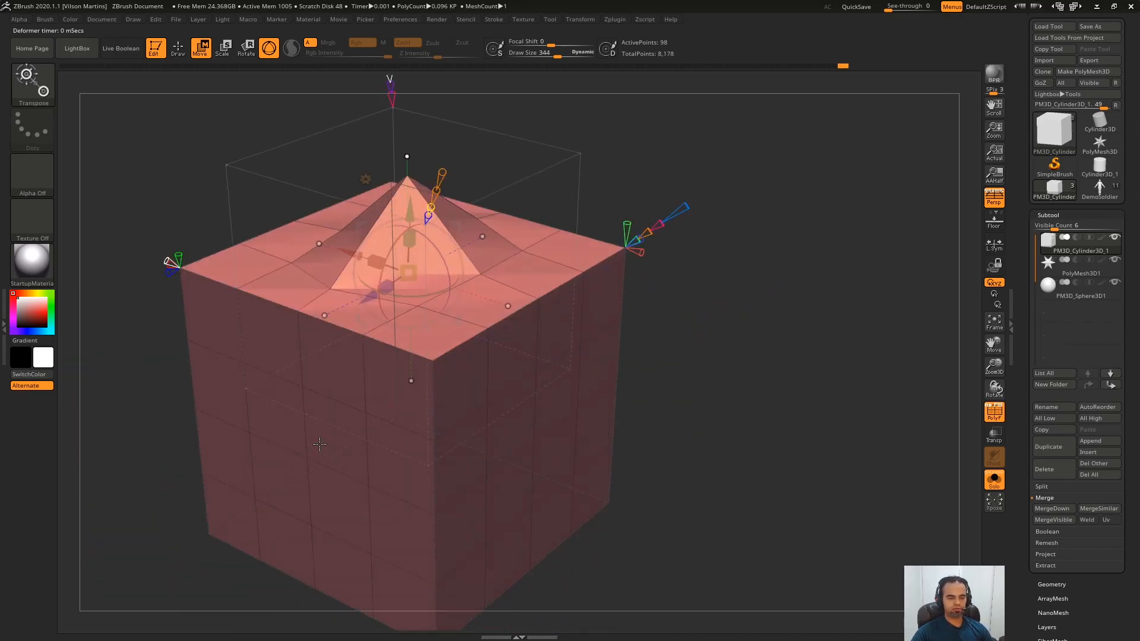
{"action": "right_click_drag", "start_coordinate": [509, 352], "coordinate": [527, 465], "text": "alt"}
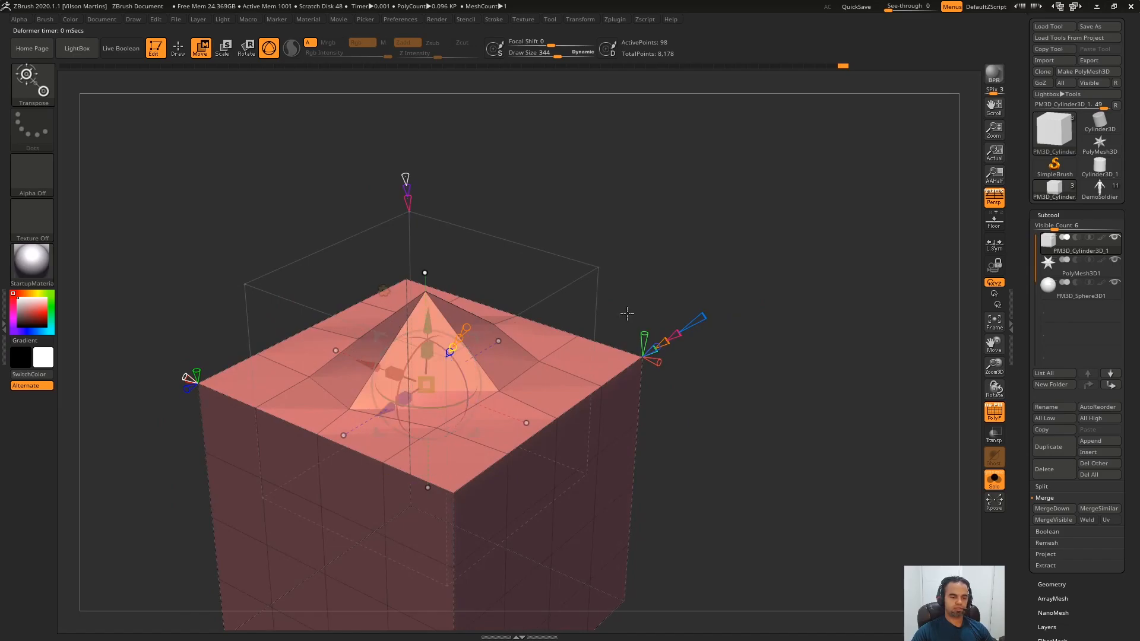
{"action": "right_click_drag", "start_coordinate": [627, 314], "coordinate": [617, 278], "text": "ctrl"}
Step: Lower the projected primitive slightly into the cube and raise its mesh resolution again
{"action": "left_click_drag", "start_coordinate": [422, 321], "coordinate": [421, 359]}
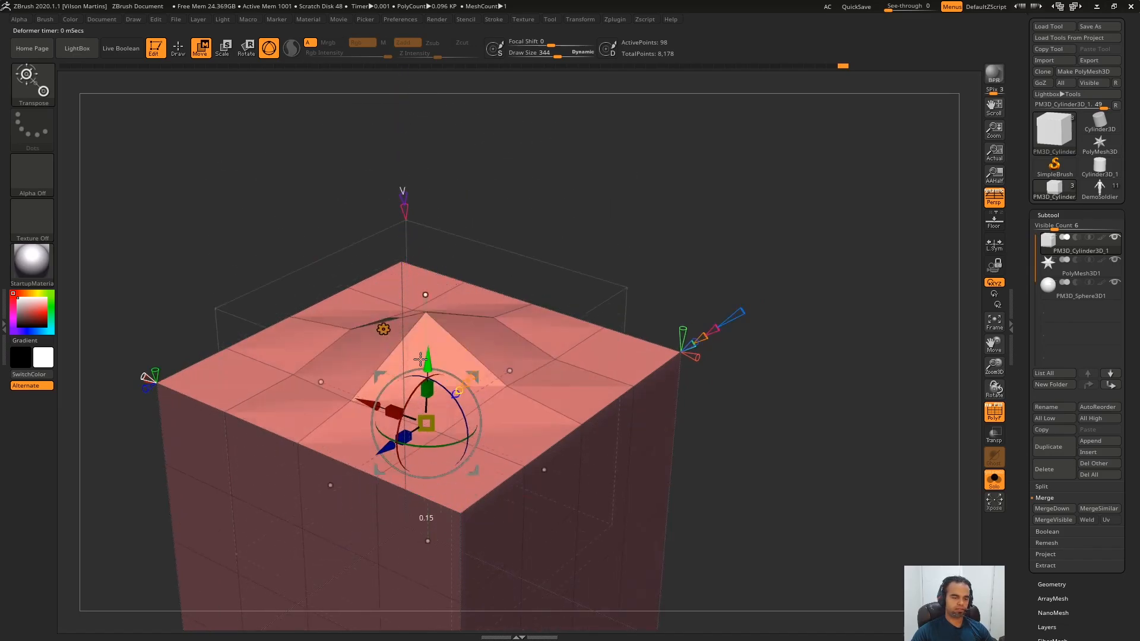
{"action": "right_click_drag", "start_coordinate": [653, 315], "coordinate": [750, 340], "text": "ctrl"}
{"action": "left_click_drag", "start_coordinate": [748, 337], "coordinate": [780, 313]}
{"action": "right_click_drag", "start_coordinate": [730, 234], "coordinate": [695, 232], "text": "alt"}
{"action": "mouse_move", "coordinate": [711, 328]}
{"action": "right_mouse_down"}
{"action": "mouse_move", "coordinate": [746, 382]}
{"action": "mouse_move", "coordinate": [724, 328]}
{"action": "right_mouse_up"}
{"action": "left_click_drag", "start_coordinate": [732, 321], "coordinate": [724, 326]}
Step: Fine-tune the projection on the cube's top face and examine the low ridge's profile from several sides
{"action": "right_click_drag", "start_coordinate": [644, 226], "coordinate": [599, 276]}
{"action": "mouse_move", "coordinate": [609, 202]}
{"action": "right_mouse_down"}
{"action": "mouse_move", "coordinate": [669, 173]}
{"action": "mouse_move", "coordinate": [594, 196]}
{"action": "right_mouse_up"}
{"action": "right_click_drag", "start_coordinate": [318, 278], "coordinate": [669, 255]}
{"action": "left_click_drag", "start_coordinate": [784, 351], "coordinate": [792, 342]}
{"action": "right_click_drag", "start_coordinate": [792, 341], "coordinate": [653, 234]}
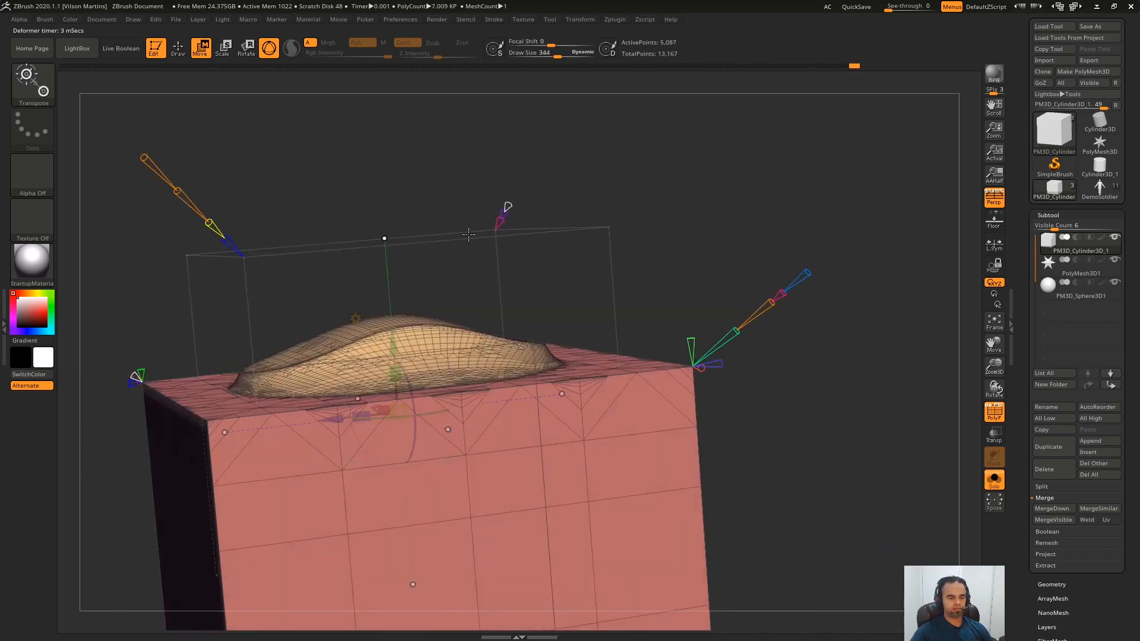
{"action": "right_click_drag", "start_coordinate": [476, 241], "coordinate": [463, 289], "text": "shift"}
{"action": "right_click_drag", "start_coordinate": [479, 206], "coordinate": [539, 287]}
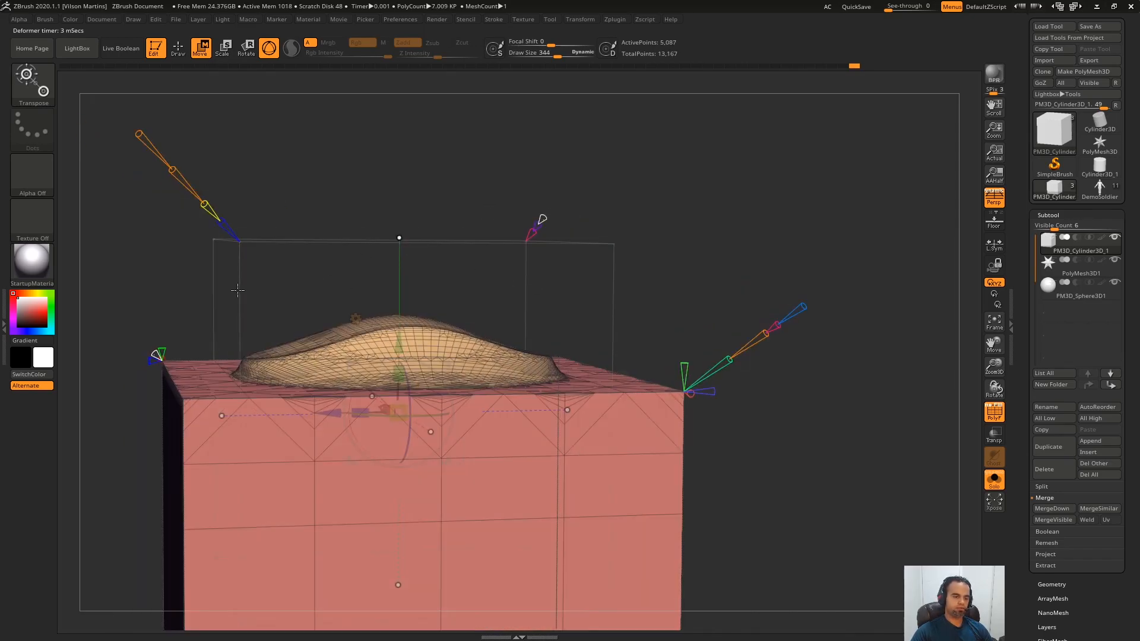
{"action": "right_click_drag", "start_coordinate": [445, 236], "coordinate": [326, 292]}
{"action": "right_click_drag", "start_coordinate": [577, 220], "coordinate": [806, 368]}
Step: Adjust the projection settings and reshape the low dome into a narrow, box-like ridge blended into the cube's top
{"action": "left_click_drag", "start_coordinate": [814, 343], "coordinate": [873, 301]}
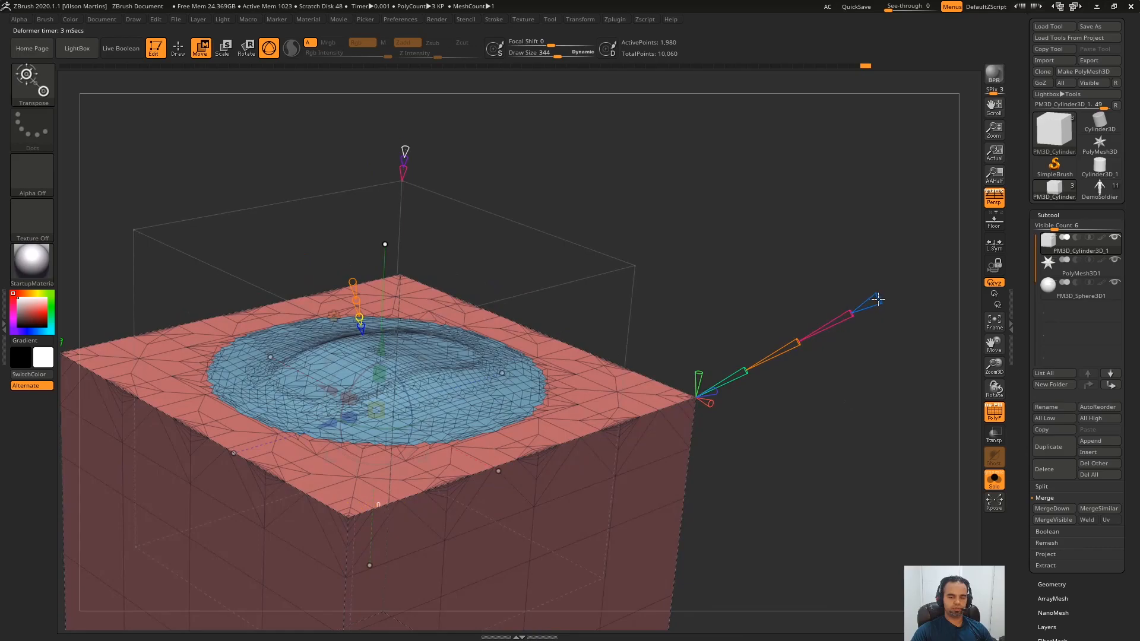
{"action": "left_click_drag", "start_coordinate": [934, 248], "coordinate": [918, 274]}
{"action": "left_click", "coordinate": [878, 304]}
{"action": "left_click_drag", "start_coordinate": [698, 208], "coordinate": [569, 265]}
{"action": "mouse_move", "coordinate": [536, 323]}
{"action": "left_mouse_down"}
{"action": "mouse_move", "coordinate": [536, 276]}
{"action": "mouse_move", "coordinate": [536, 324]}
{"action": "left_mouse_up"}
{"action": "left_click_drag", "start_coordinate": [580, 275], "coordinate": [483, 300]}
{"action": "left_click_drag", "start_coordinate": [486, 355], "coordinate": [530, 331]}
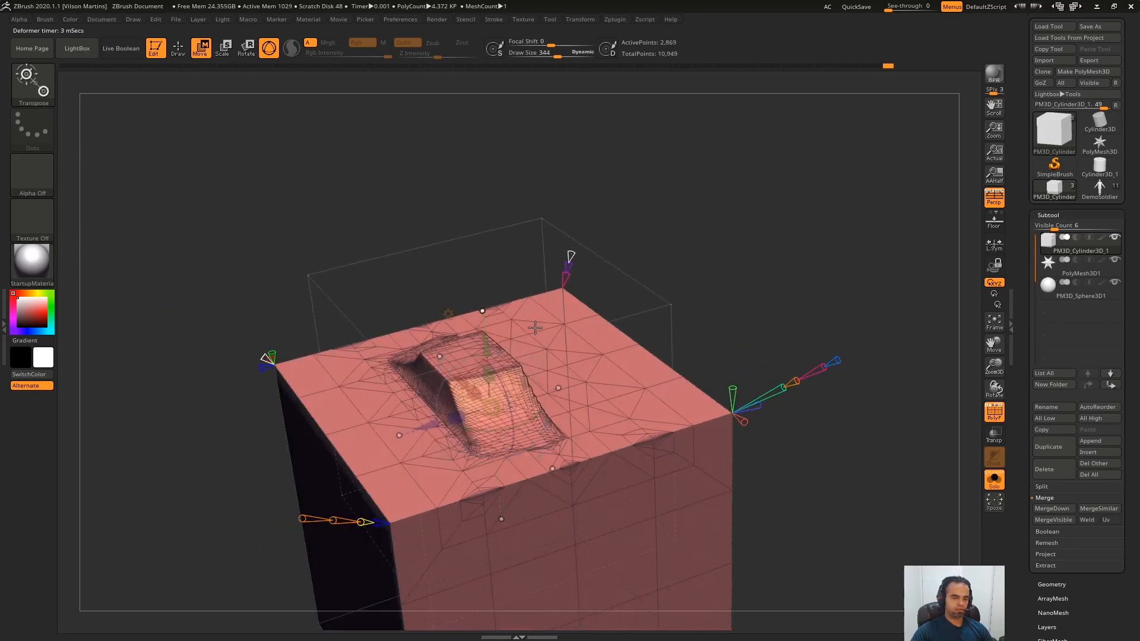
Step: Enlarge and reposition the box-like projection so it runs over the top edge and down the cube's side
{"action": "left_click_drag", "start_coordinate": [423, 425], "coordinate": [389, 432]}
{"action": "left_click_drag", "start_coordinate": [611, 288], "coordinate": [601, 233]}
{"action": "left_click_drag", "start_coordinate": [558, 270], "coordinate": [640, 313]}
{"action": "mouse_move", "coordinate": [581, 275]}
{"action": "left_mouse_down", "text": "alt"}
{"action": "mouse_move", "coordinate": [657, 211]}
{"action": "mouse_move", "coordinate": [630, 208]}
{"action": "mouse_move", "coordinate": [724, 247]}
{"action": "mouse_move", "coordinate": [712, 265]}
{"action": "mouse_move", "coordinate": [730, 252]}
{"action": "mouse_move", "coordinate": [651, 292]}
{"action": "mouse_move", "coordinate": [610, 224]}
{"action": "mouse_move", "coordinate": [694, 240]}
{"action": "mouse_move", "coordinate": [644, 278]}
{"action": "mouse_move", "coordinate": [651, 248]}
{"action": "mouse_move", "coordinate": [454, 305]}
{"action": "left_mouse_up", "text": "alt"}
{"action": "key", "text": "q"}
{"action": "key", "text": "w"}
{"action": "key", "text": "shift+f"}
{"action": "left_click_drag", "start_coordinate": [637, 209], "coordinate": [631, 206]}
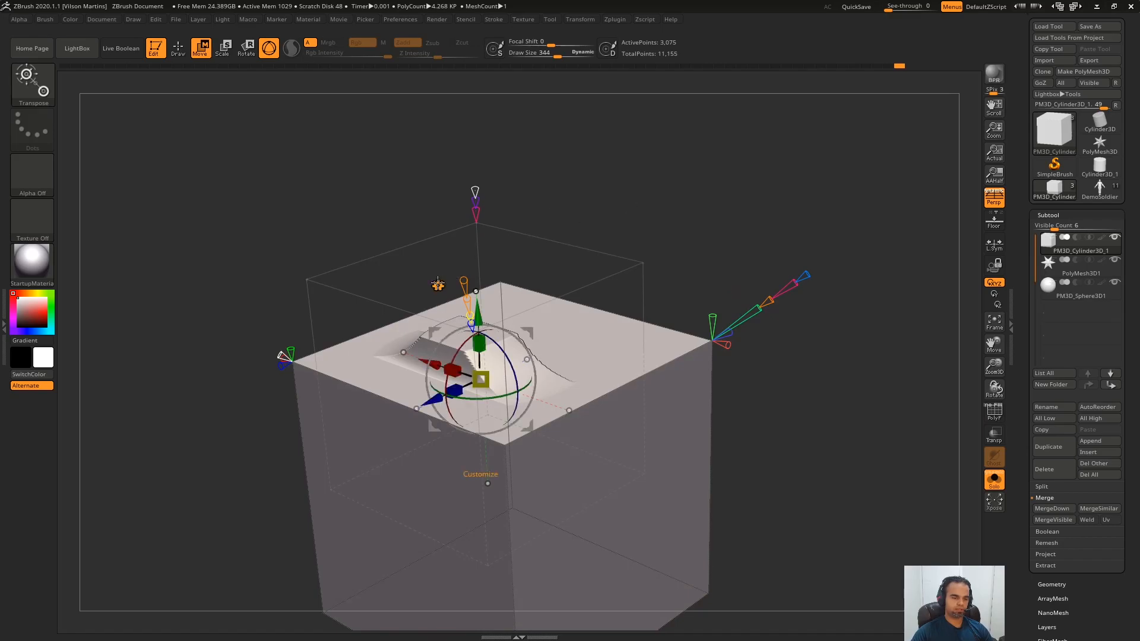
{"action": "left_click_drag", "start_coordinate": [650, 193], "coordinate": [618, 203]}
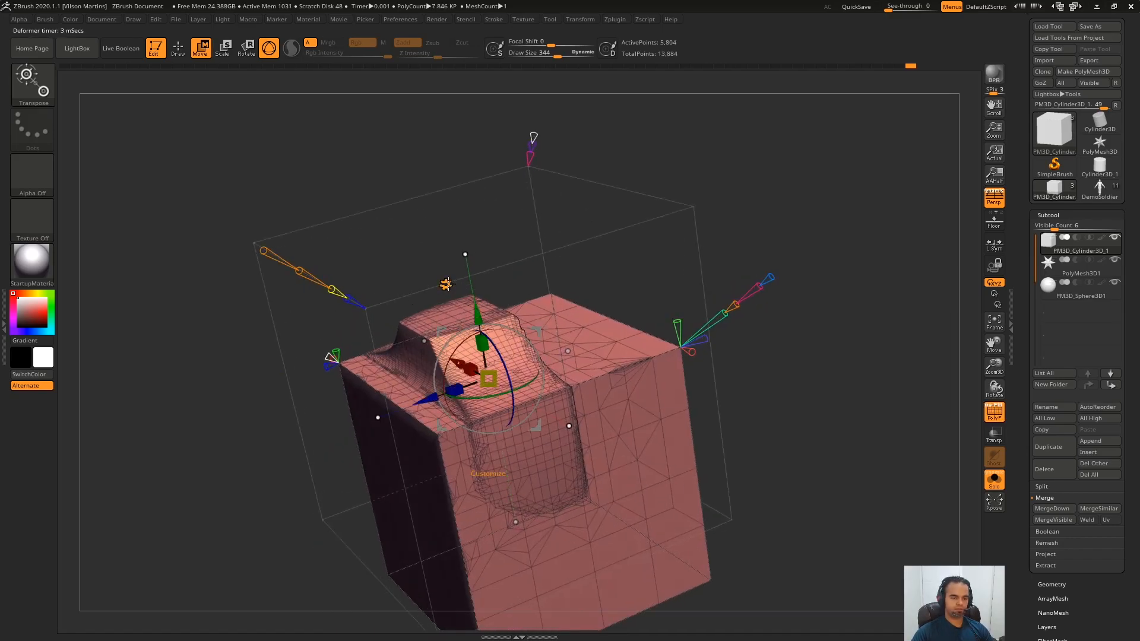
Step: Accept the Project Primitive result on the cube and check its surface with and without the wireframe
{"action": "left_click", "coordinate": [446, 284]}
{"action": "left_click", "coordinate": [620, 286]}
{"action": "key", "text": "shift+f"}
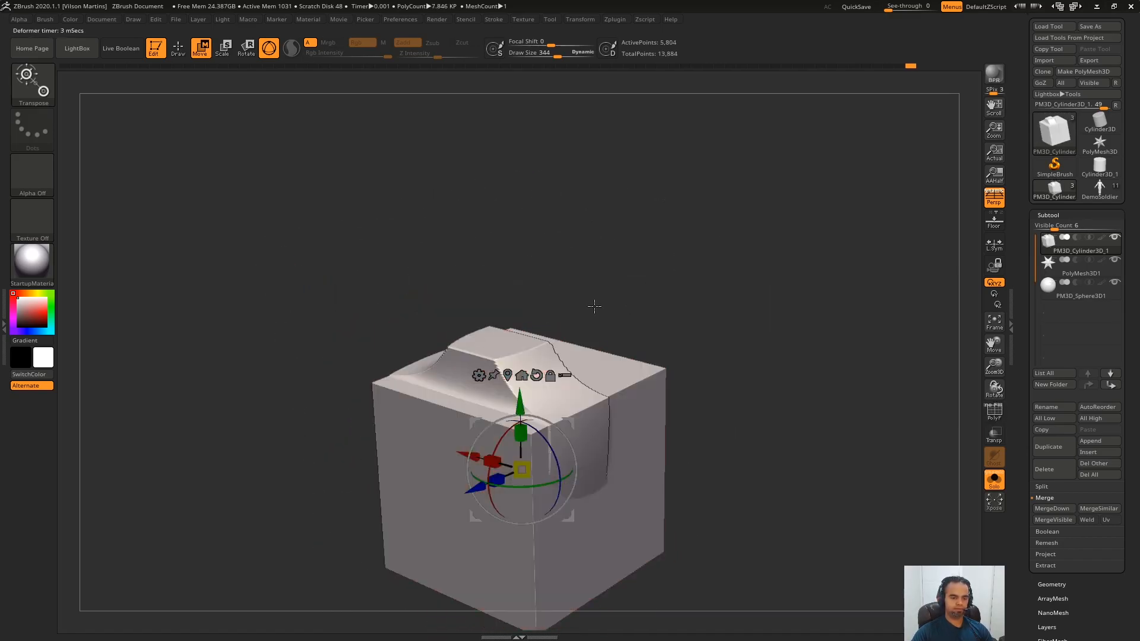
{"action": "key", "text": "shift+f"}
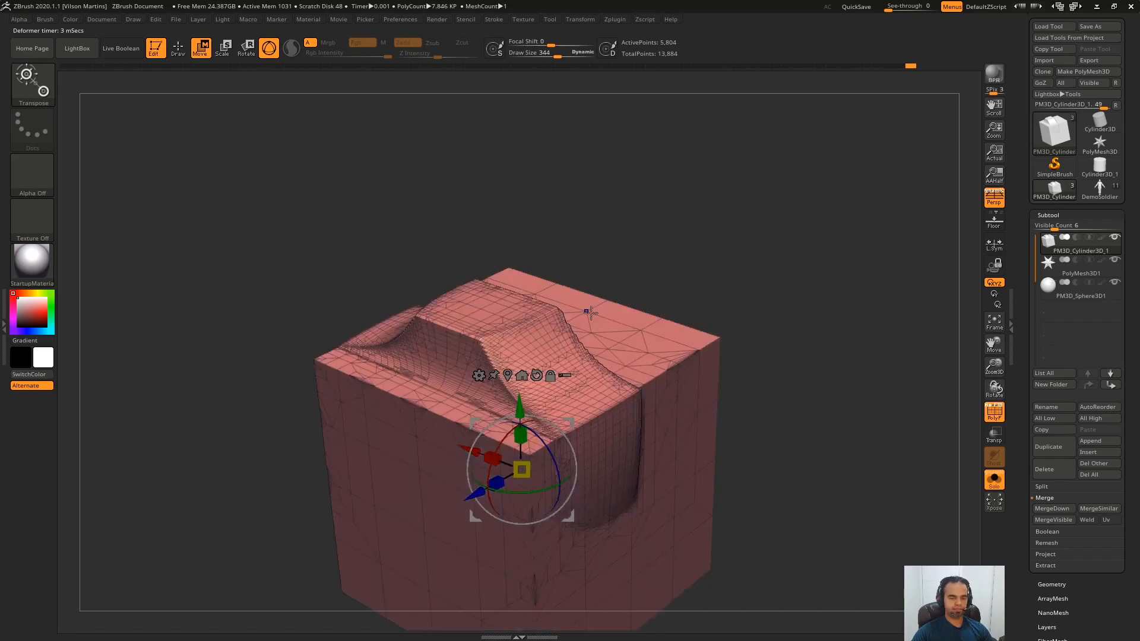
Step: Apply the Remesh By Dynamesh deformer to the cube at a coarse resolution
{"action": "left_click", "coordinate": [478, 375]}
{"action": "left_click", "coordinate": [634, 437]}
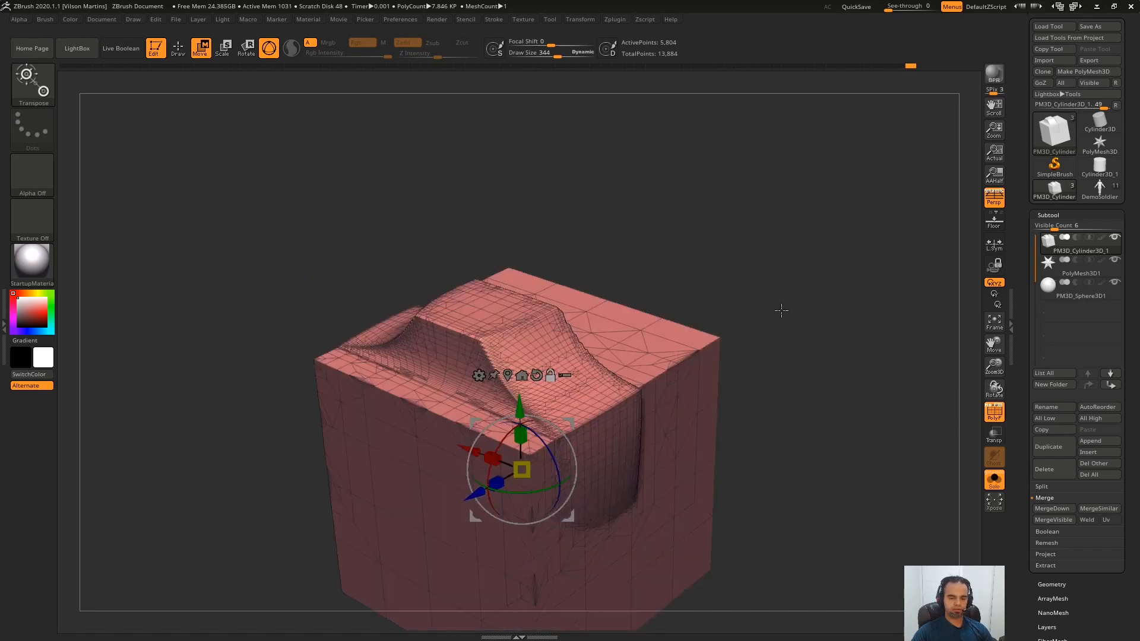
{"action": "left_click", "coordinate": [439, 322]}
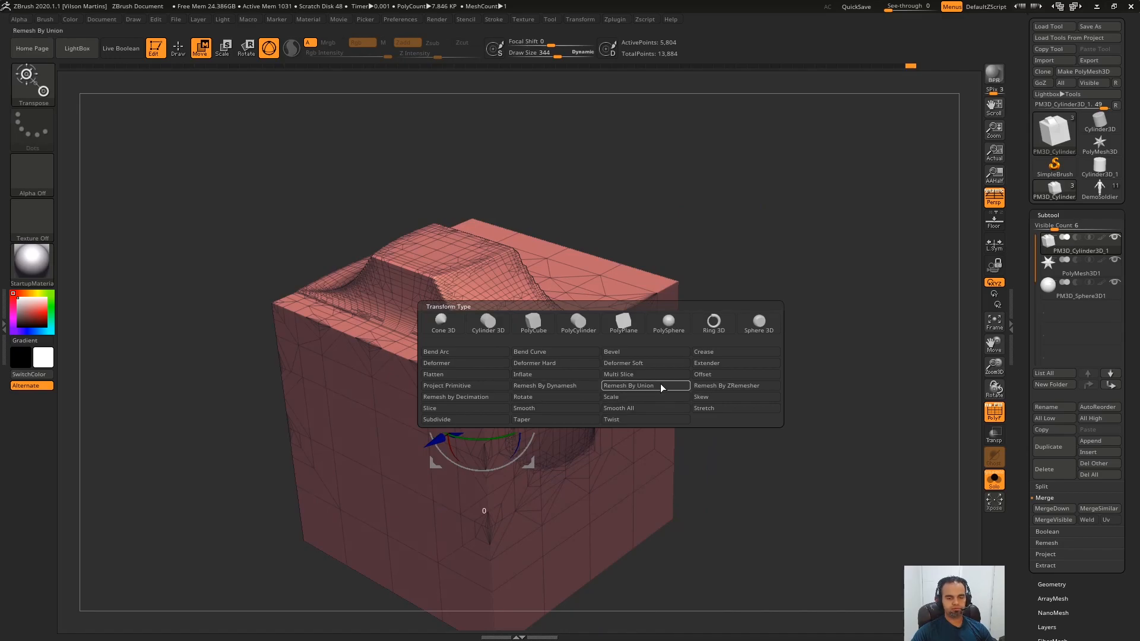
{"action": "left_click", "coordinate": [546, 385]}
{"action": "left_click_drag", "start_coordinate": [703, 262], "coordinate": [319, 401]}
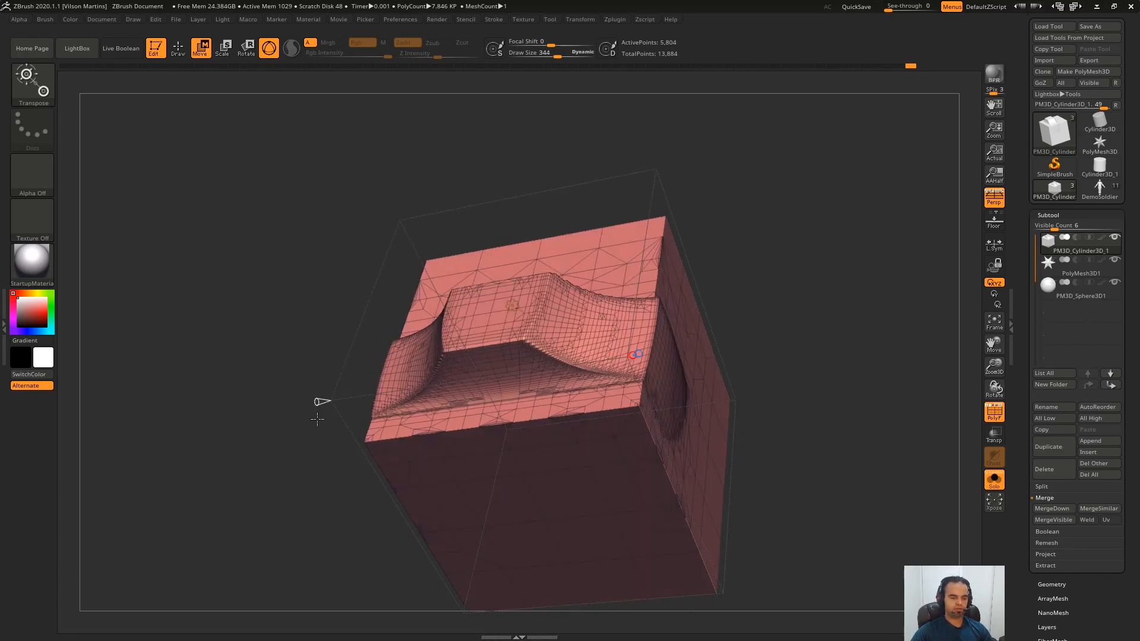
{"action": "left_click", "coordinate": [320, 401]}
{"action": "left_click_drag", "start_coordinate": [331, 446], "coordinate": [472, 350]}
{"action": "right_click_drag", "start_coordinate": [437, 356], "coordinate": [470, 320], "text": "alt"}
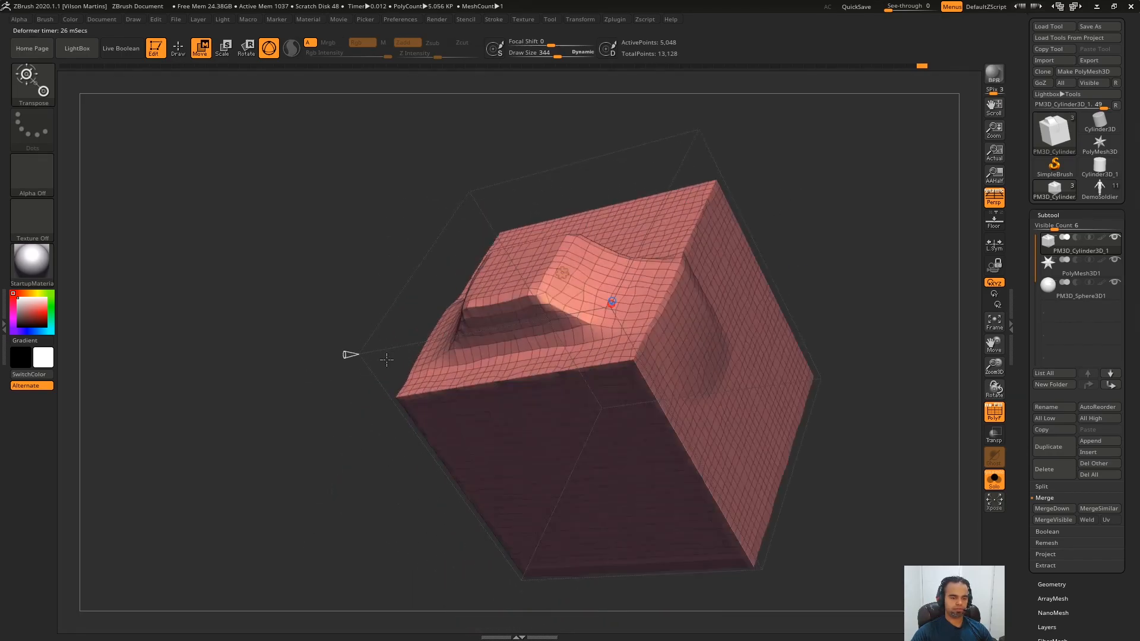
{"action": "right_click_drag", "start_coordinate": [352, 374], "coordinate": [356, 403], "text": "alt"}
Step: Raise the Dynamesh resolution on the cube to a denser grid and adjust the remesh's secondary setting
{"action": "left_click_drag", "start_coordinate": [348, 387], "coordinate": [296, 383]}
{"action": "left_click_drag", "start_coordinate": [279, 341], "coordinate": [439, 308]}
{"action": "left_click_drag", "start_coordinate": [840, 191], "coordinate": [728, 243]}
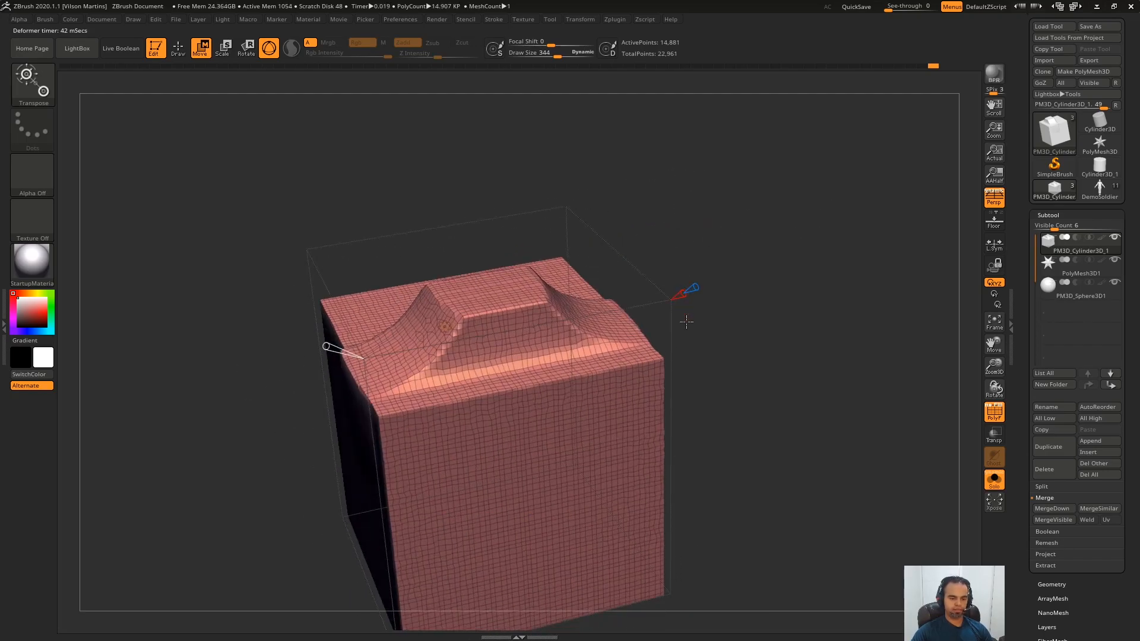
{"action": "left_click_drag", "start_coordinate": [682, 295], "coordinate": [691, 292]}
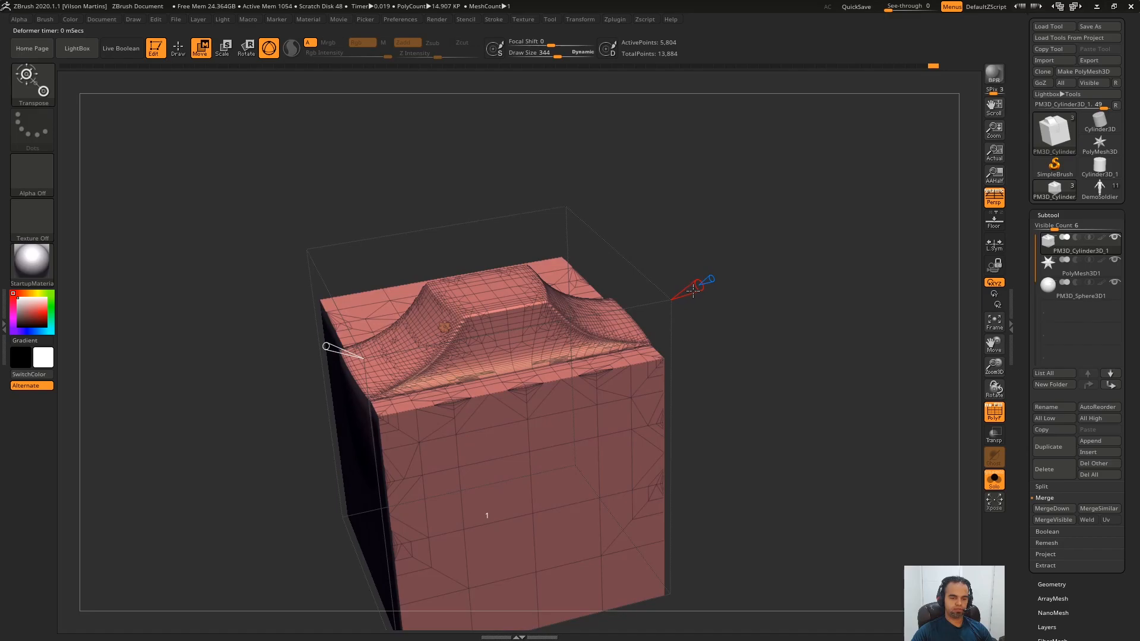
{"action": "left_click_drag", "start_coordinate": [715, 220], "coordinate": [556, 275]}
Step: Increase the Dynamesh density further, compare the surface with and without wireframe, and extend the secondary remesh setting
{"action": "left_click_drag", "start_coordinate": [183, 386], "coordinate": [176, 387]}
{"action": "left_click_drag", "start_coordinate": [239, 324], "coordinate": [322, 313], "text": "alt"}
{"action": "key", "text": "shift+f"}
{"action": "left_click_drag", "start_coordinate": [250, 376], "coordinate": [240, 407]}
{"action": "key", "text": "shift+f"}
{"action": "key", "text": "shift+f"}
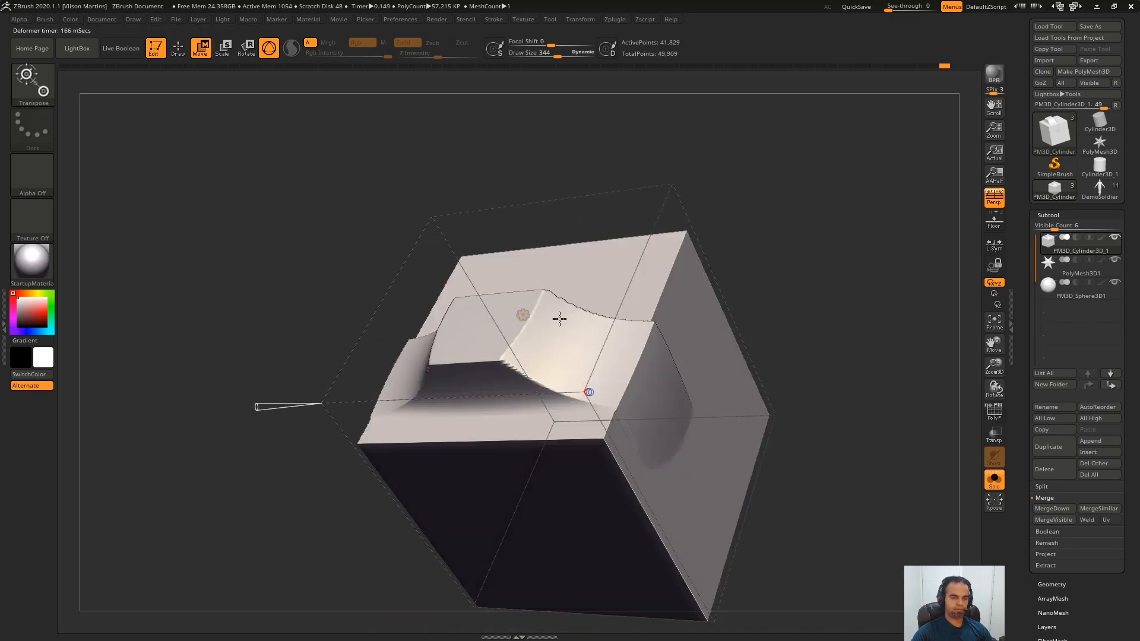
{"action": "left_click_drag", "start_coordinate": [471, 303], "coordinate": [542, 329]}
{"action": "left_click_drag", "start_coordinate": [682, 270], "coordinate": [743, 311]}
{"action": "key", "text": "shift+f"}
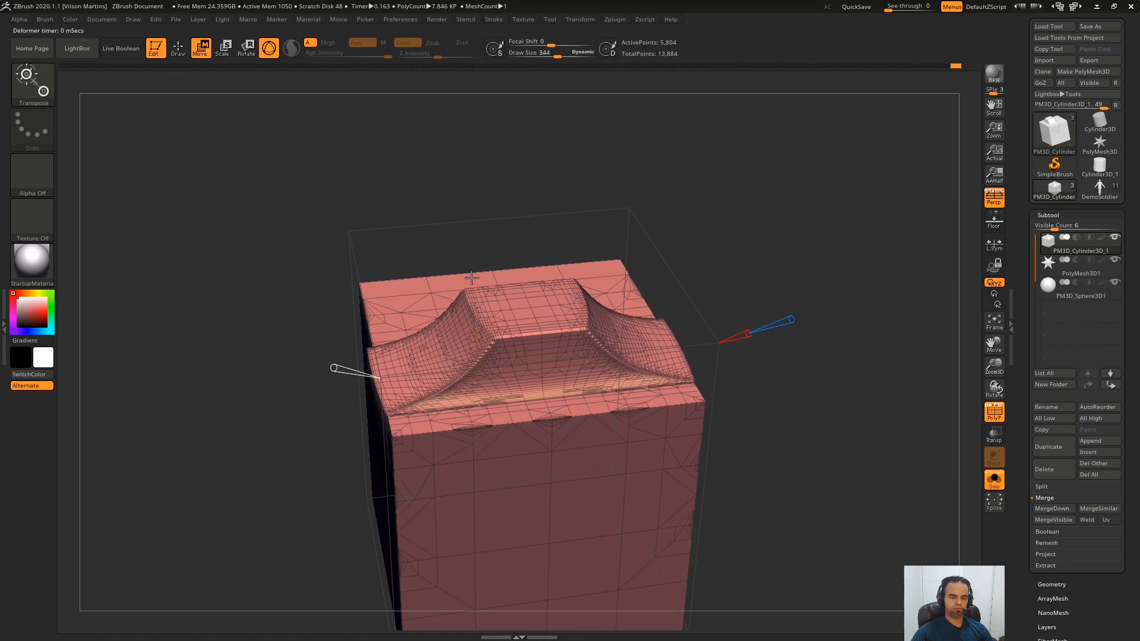
Step: Test the Dynamesh settings once more, then undo the remesh of the cube
{"action": "left_click_drag", "start_coordinate": [529, 310], "coordinate": [304, 372]}
{"action": "left_click_drag", "start_coordinate": [266, 427], "coordinate": [620, 326]}
{"action": "key", "text": "ctrl+z"}
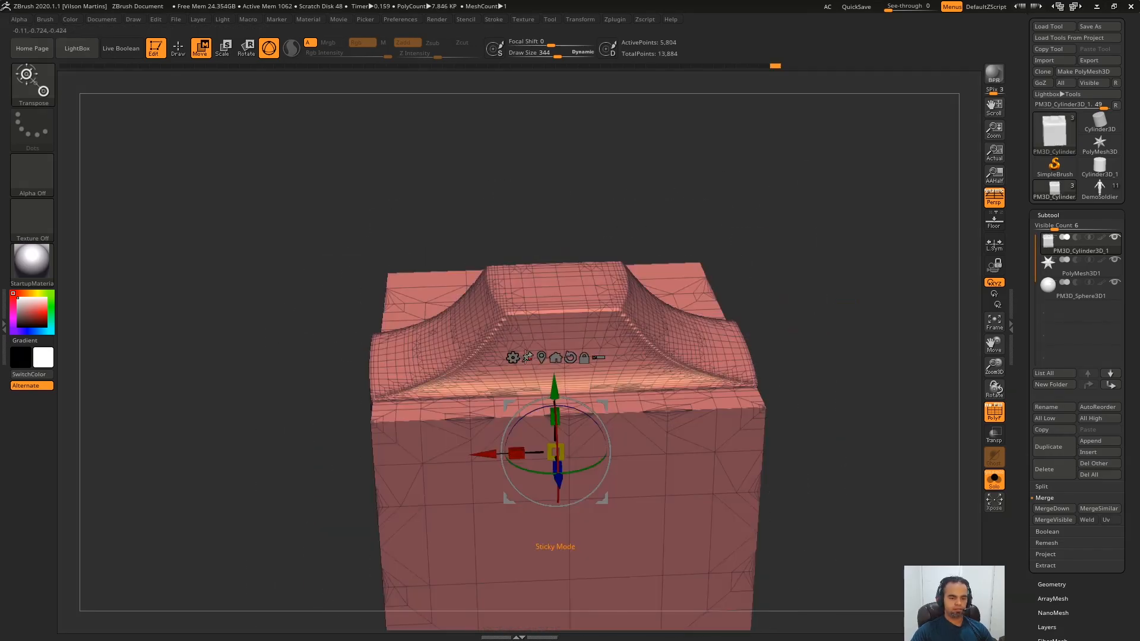
{"action": "left_click", "coordinate": [514, 359]}
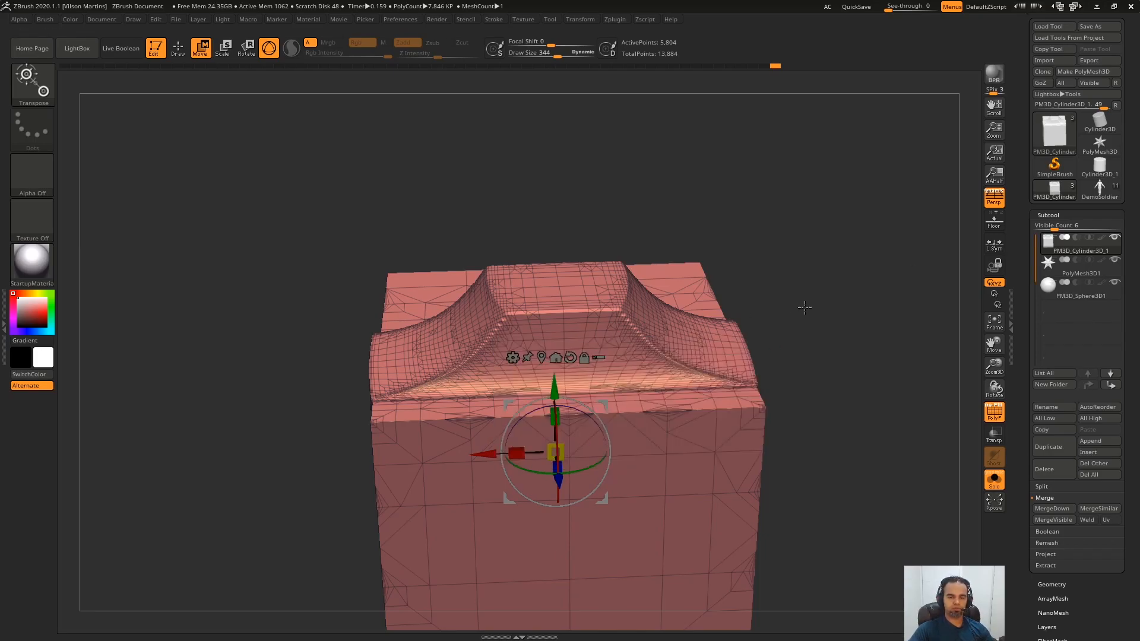
Step: Merge the PM3D_Sphere3D1 subtool down with the cube subtool
{"action": "left_click", "coordinate": [1059, 282]}
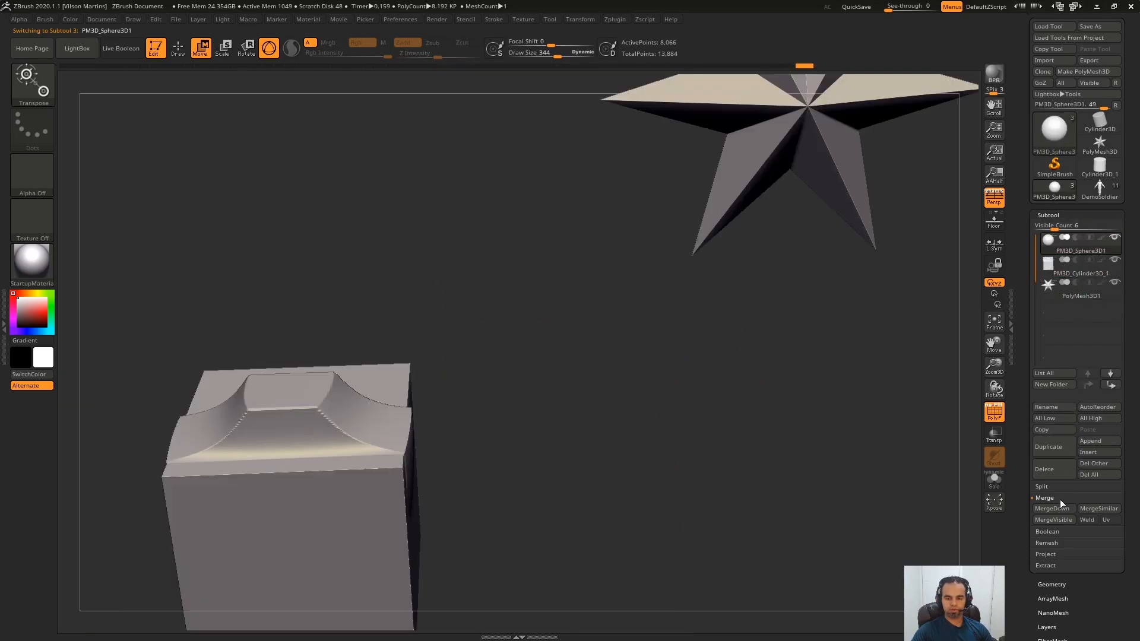
{"action": "left_click", "coordinate": [1052, 509]}
{"action": "left_click", "coordinate": [942, 532]}
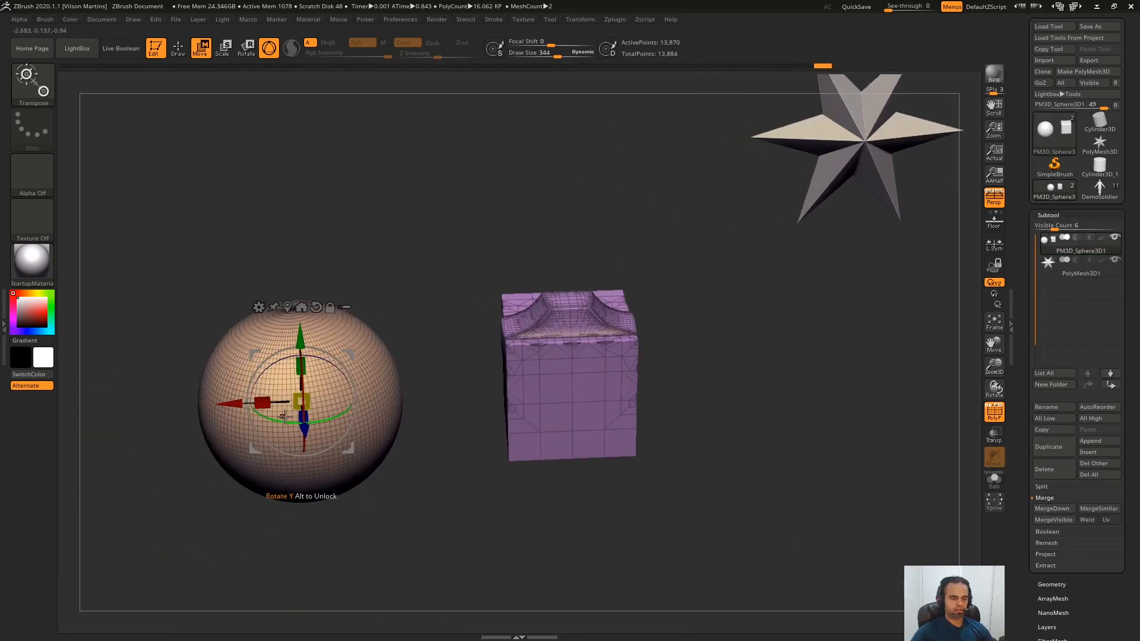
Step: Move the sphere so it overlaps the cube's front face, and isolate the merged subtool for viewing
{"action": "left_click_drag", "start_coordinate": [420, 252], "coordinate": [325, 228], "text": "ctrl"}
{"action": "left_click_drag", "start_coordinate": [320, 386], "coordinate": [557, 313]}
{"action": "left_click_drag", "start_coordinate": [677, 240], "coordinate": [605, 266]}
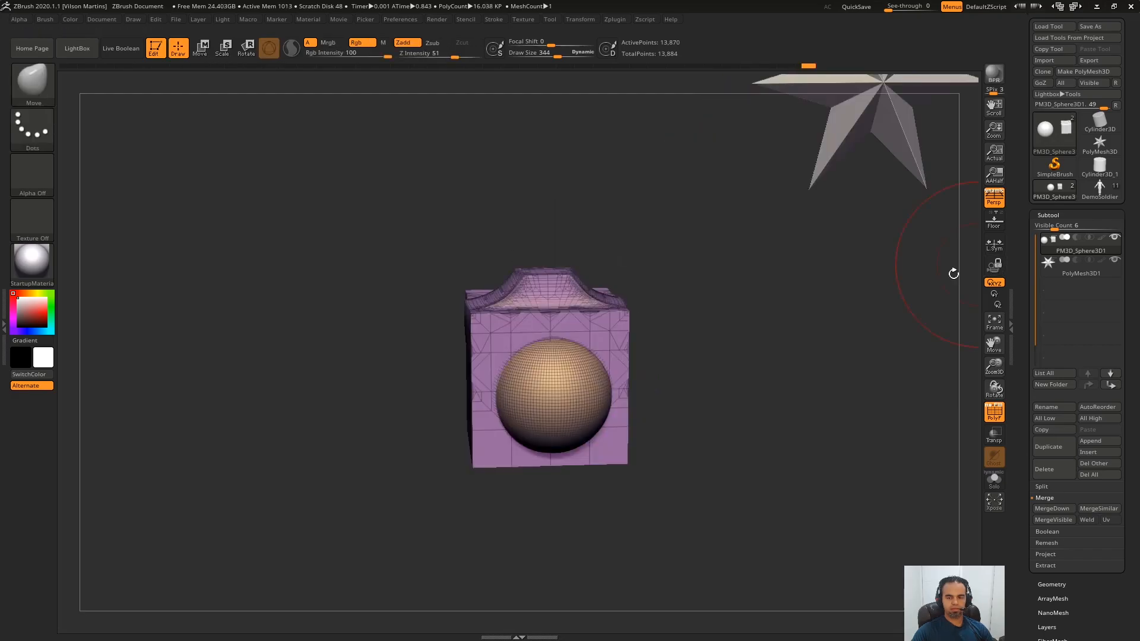
{"action": "left_click_drag", "start_coordinate": [954, 273], "coordinate": [789, 294]}
{"action": "key", "text": "w"}
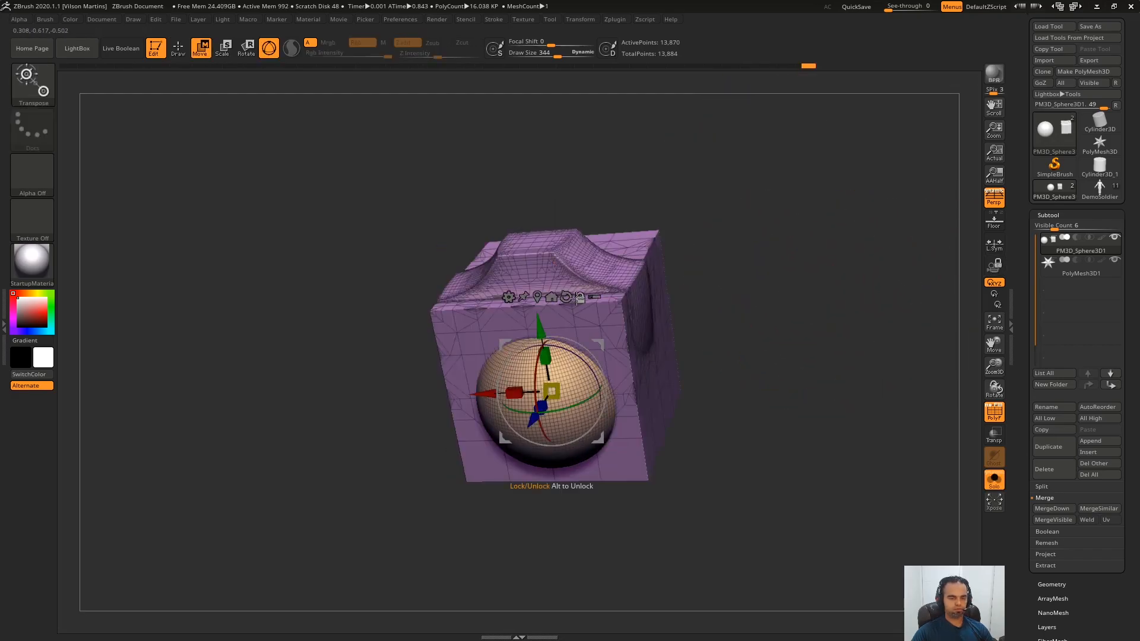
Step: Fuse the overlapping sphere and cube with Remesh By Union and inspect the topology where they join
{"action": "left_click", "coordinate": [510, 304]}
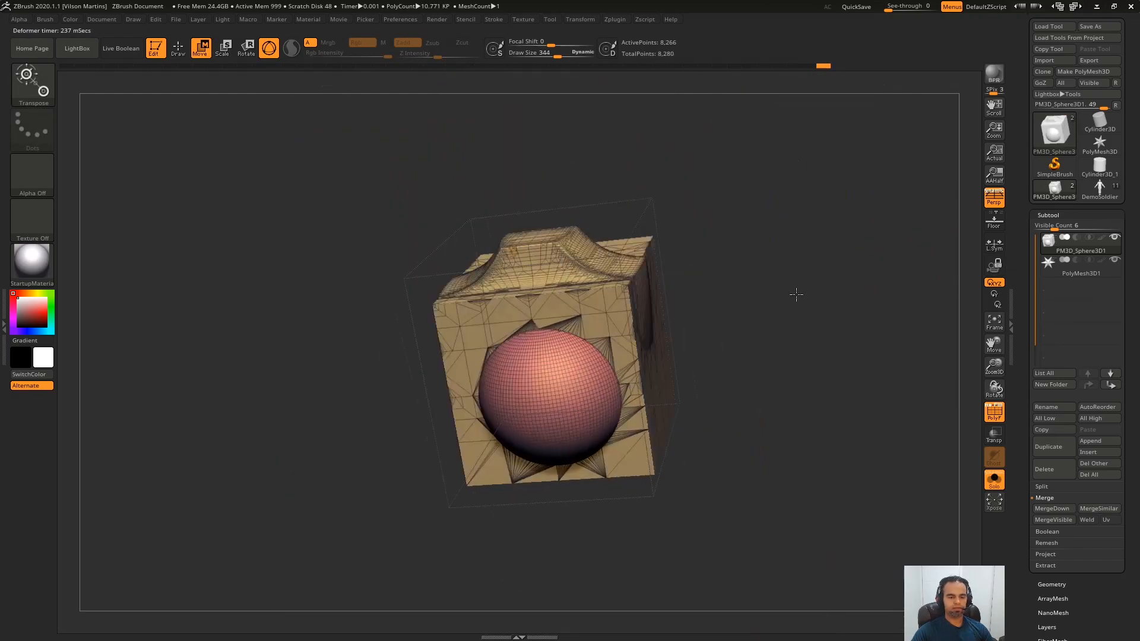
{"action": "left_click_drag", "start_coordinate": [796, 295], "coordinate": [577, 358]}
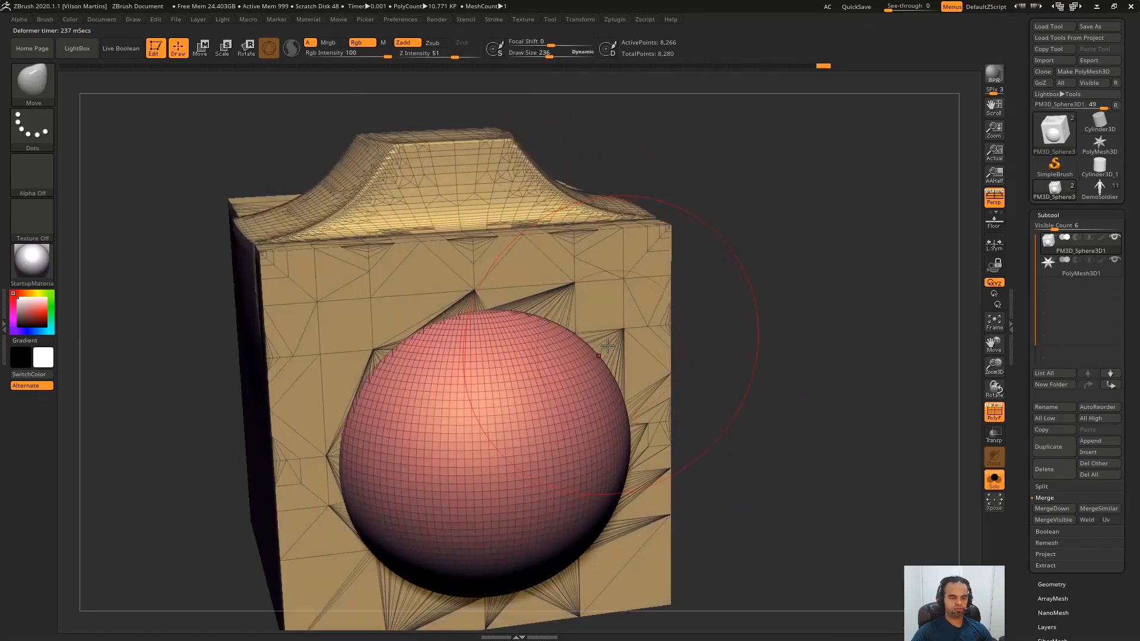
{"action": "left_click_drag", "start_coordinate": [557, 54], "coordinate": [541, 54]}
{"action": "left_click_drag", "start_coordinate": [558, 330], "coordinate": [451, 335], "text": "shift"}
{"action": "left_click_drag", "start_coordinate": [451, 336], "coordinate": [386, 392], "text": "shift"}
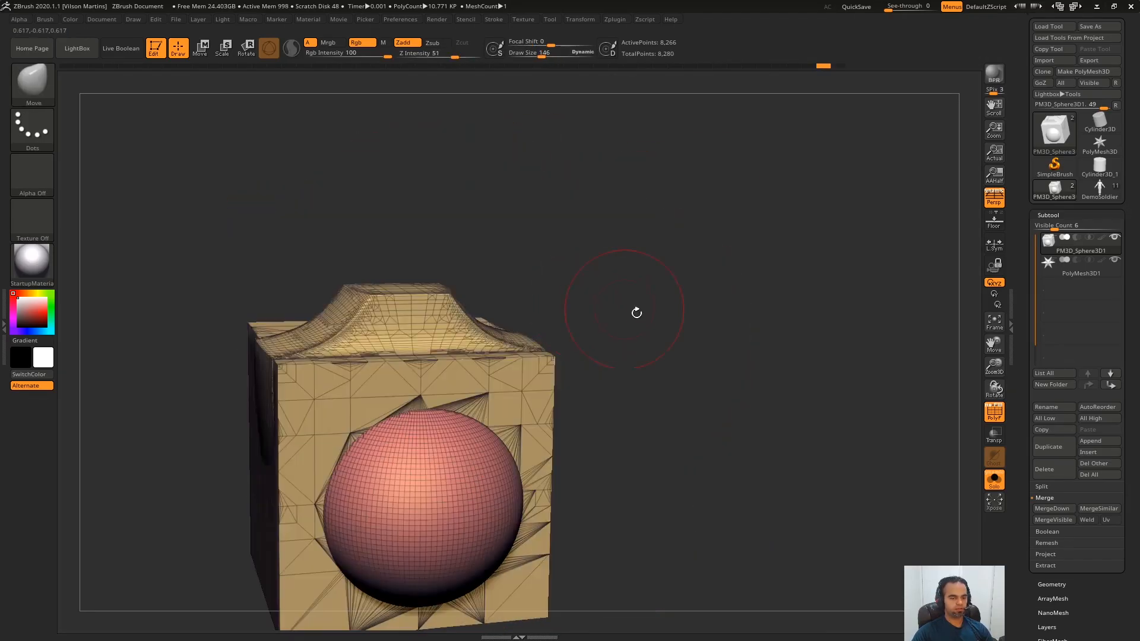
{"action": "mouse_move", "coordinate": [636, 313]}
{"action": "left_mouse_down"}
{"action": "mouse_move", "coordinate": [646, 249]}
{"action": "mouse_move", "coordinate": [387, 301]}
{"action": "left_mouse_up"}
Step: Retopologize the fused cube and sphere into a low-density mesh with Remesh By ZRemesher and test its settings
{"action": "key", "text": "w"}
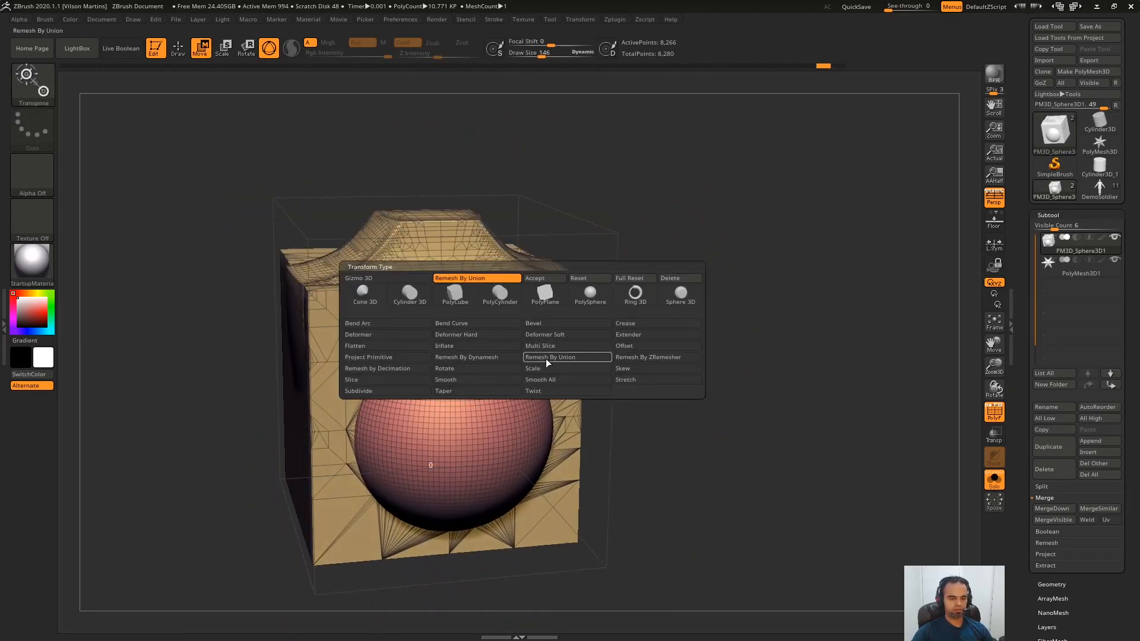
{"action": "left_click", "coordinate": [655, 358]}
{"action": "left_click_drag", "start_coordinate": [384, 504], "coordinate": [708, 254]}
{"action": "left_click", "coordinate": [681, 249]}
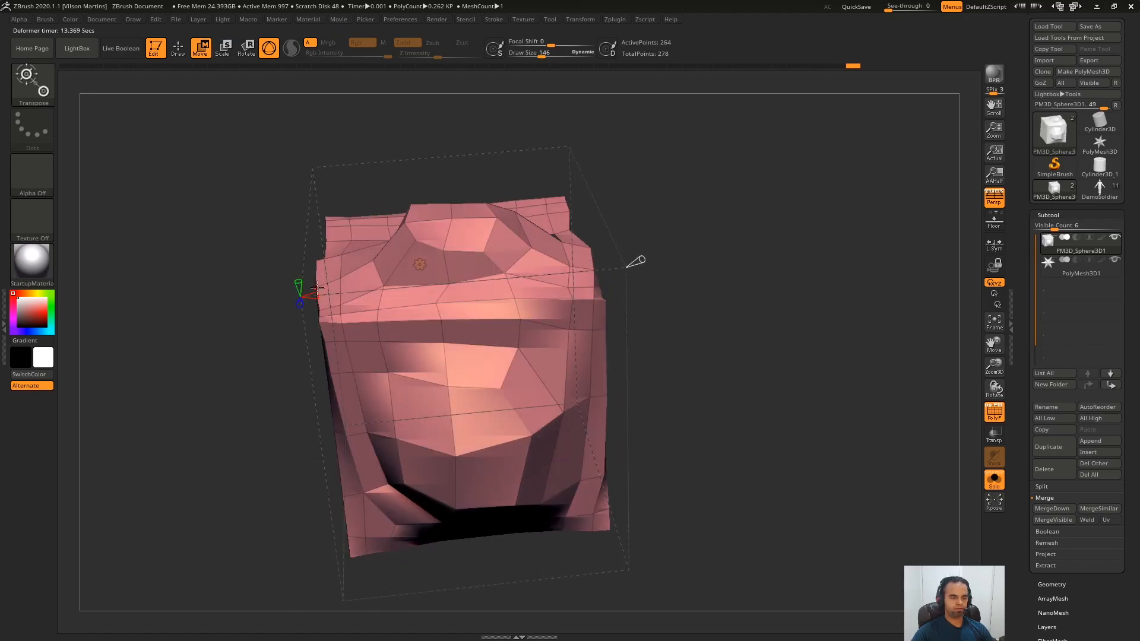
{"action": "left_click_drag", "start_coordinate": [316, 298], "coordinate": [693, 169]}
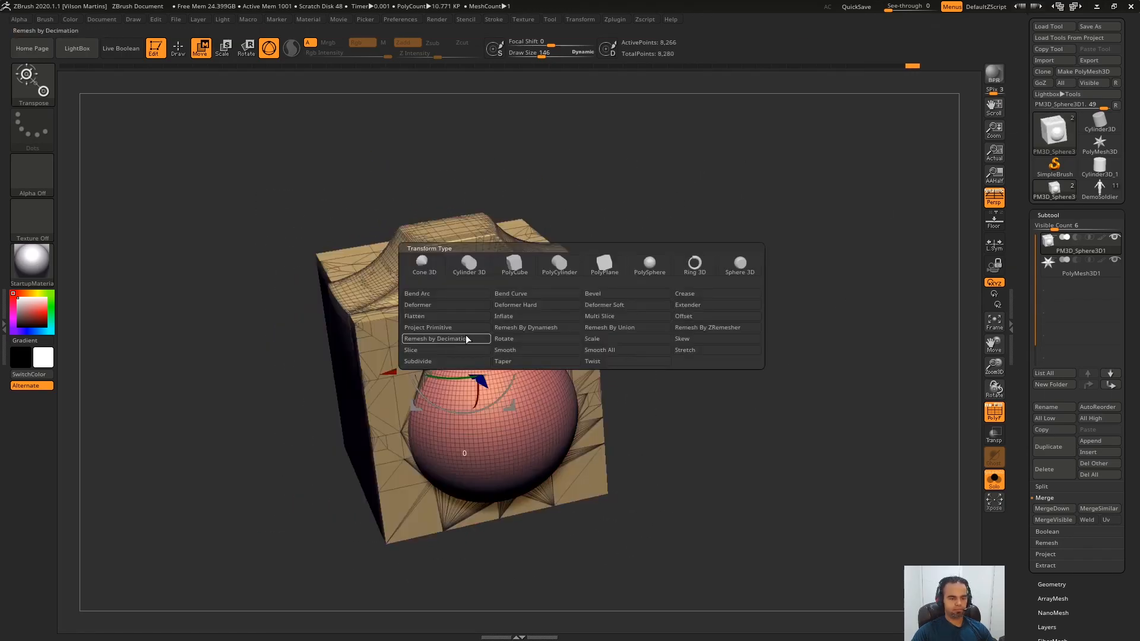
Step: Try Remesh by Decimation on the fused cube and sphere and look at the Decimation Master plugin's settings
{"action": "left_click", "coordinate": [436, 339]}
{"action": "left_click_drag", "start_coordinate": [653, 255], "coordinate": [623, 269]}
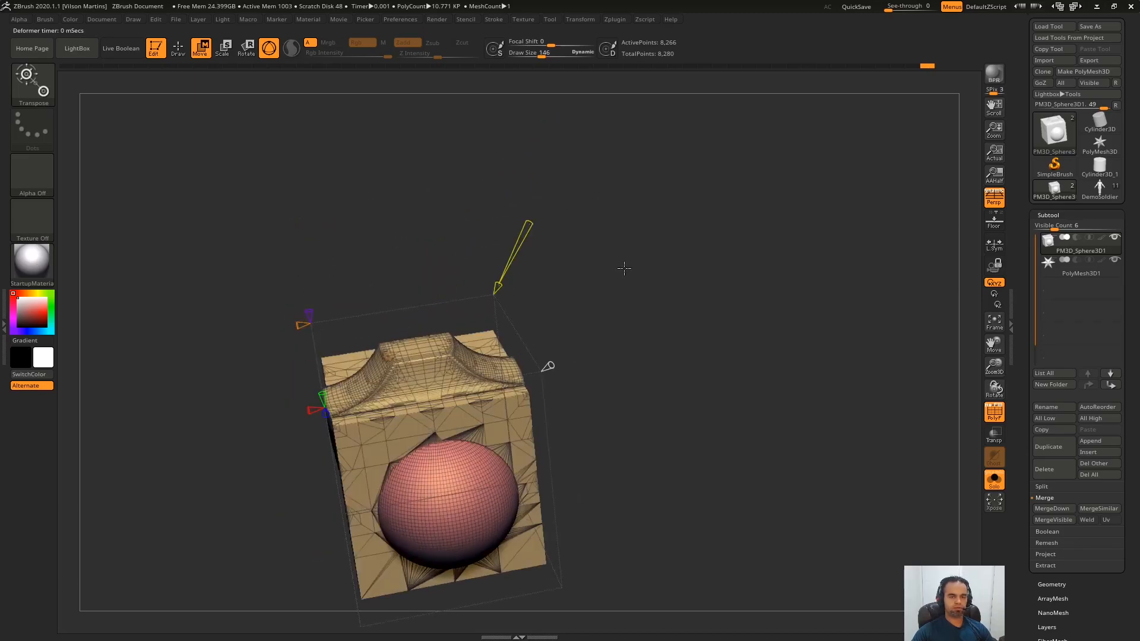
{"action": "left_click", "coordinate": [588, 20]}
{"action": "mouse_move", "coordinate": [614, 20]}
{"action": "left_click", "coordinate": [652, 139]}
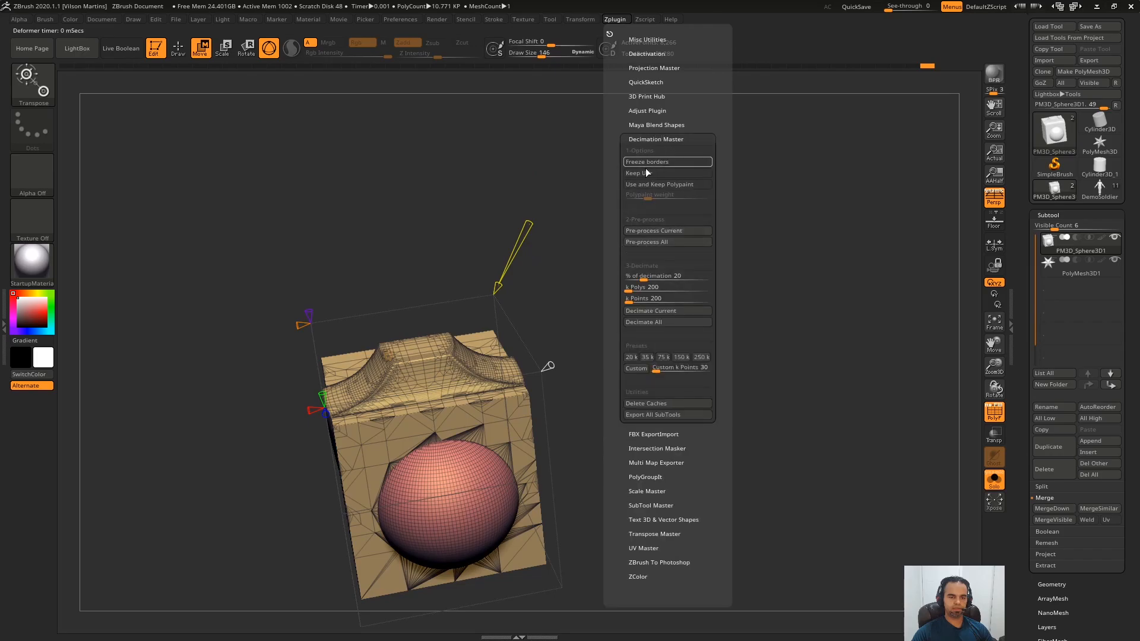
{"action": "left_click_drag", "start_coordinate": [568, 259], "coordinate": [654, 336]}
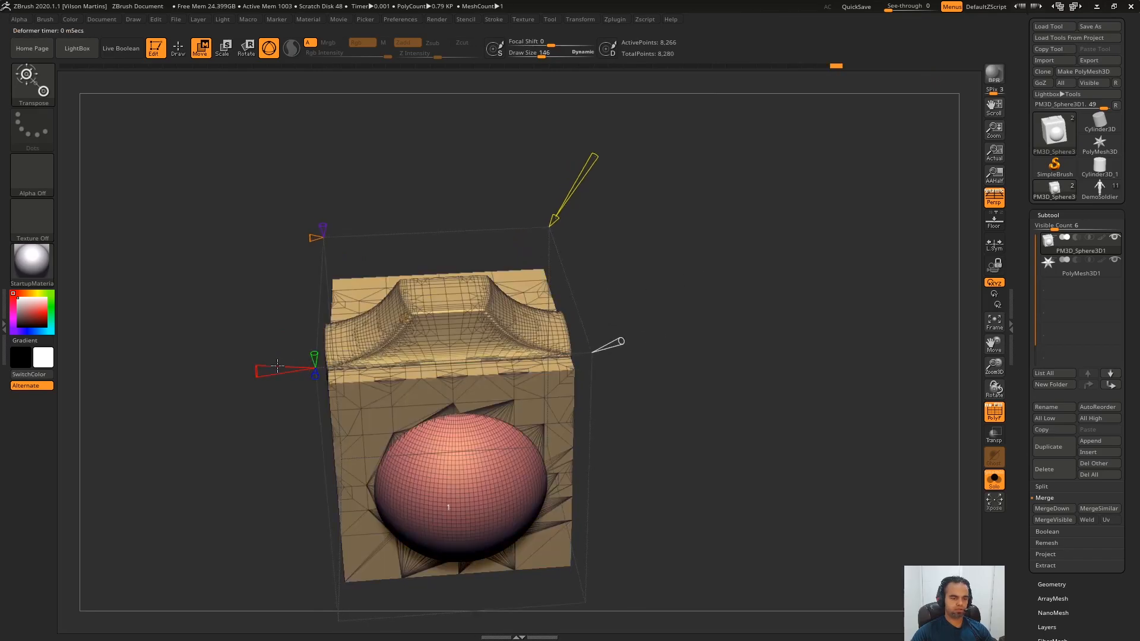
{"action": "left_click_drag", "start_coordinate": [664, 319], "coordinate": [720, 198]}
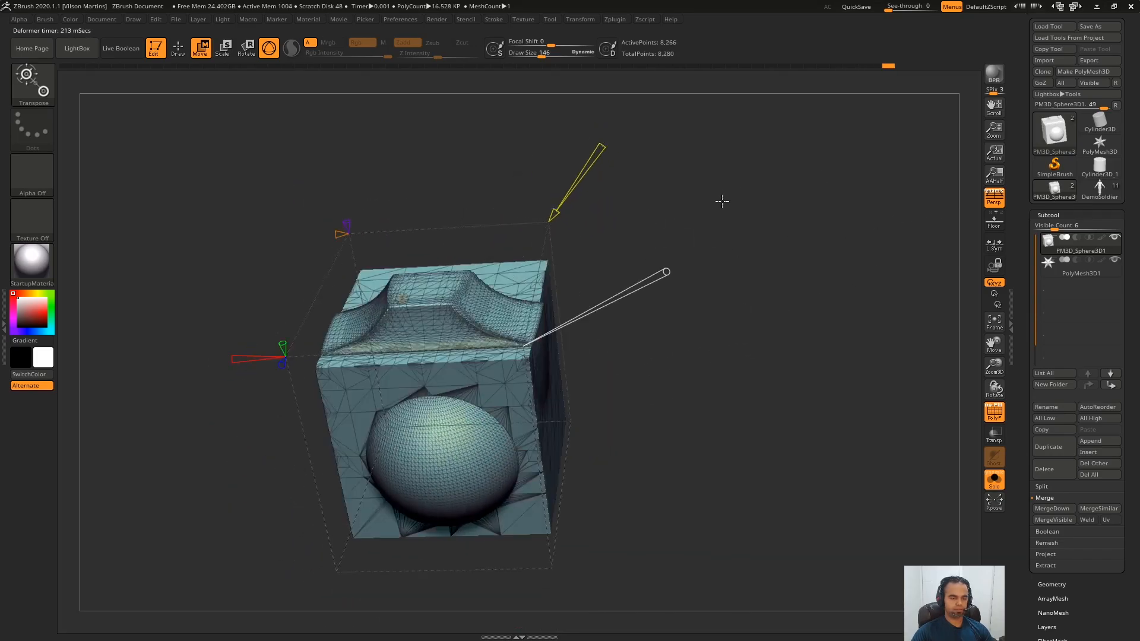
Step: Try the Rotate deformer on the fused mesh and undo its changes
{"action": "left_click", "coordinate": [465, 308]}
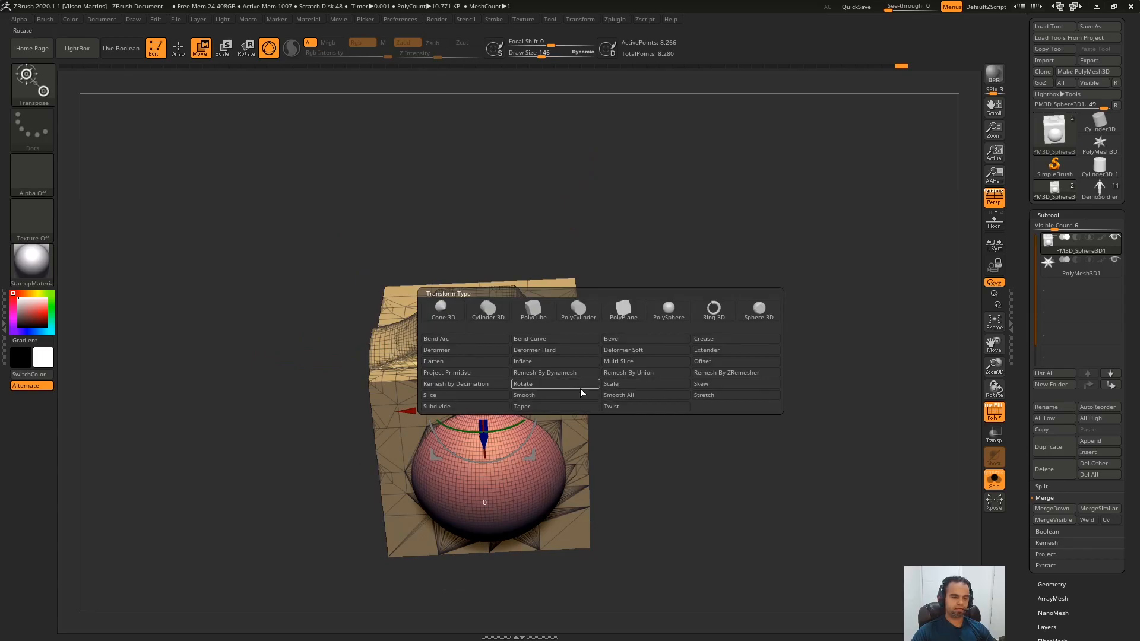
{"action": "left_click", "coordinate": [586, 386]}
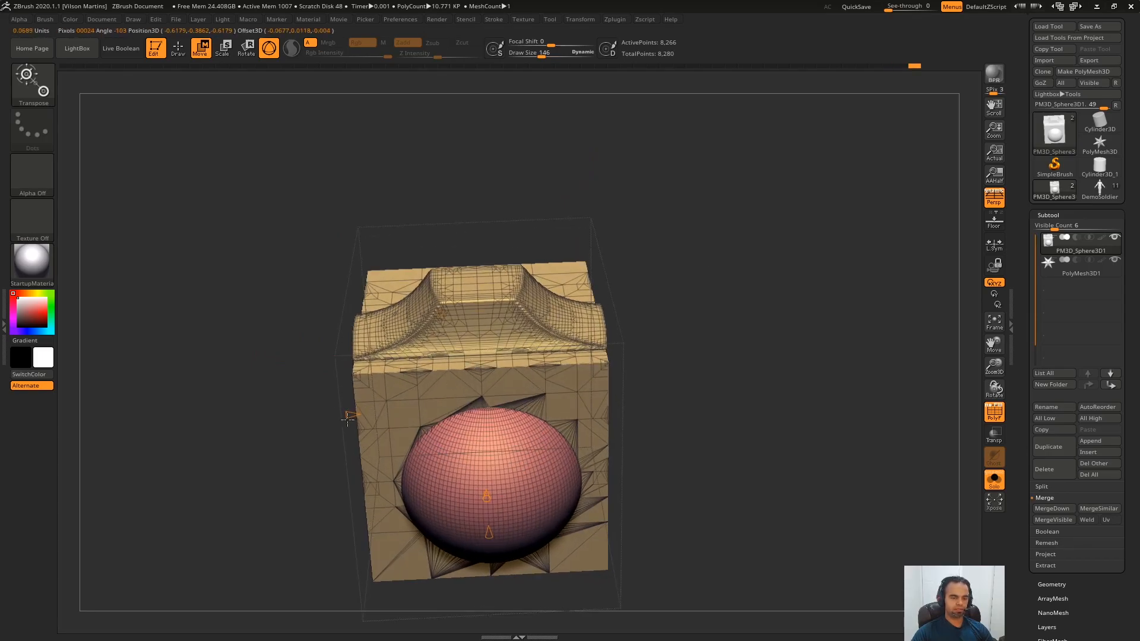
{"action": "left_click_drag", "start_coordinate": [278, 440], "coordinate": [318, 443]}
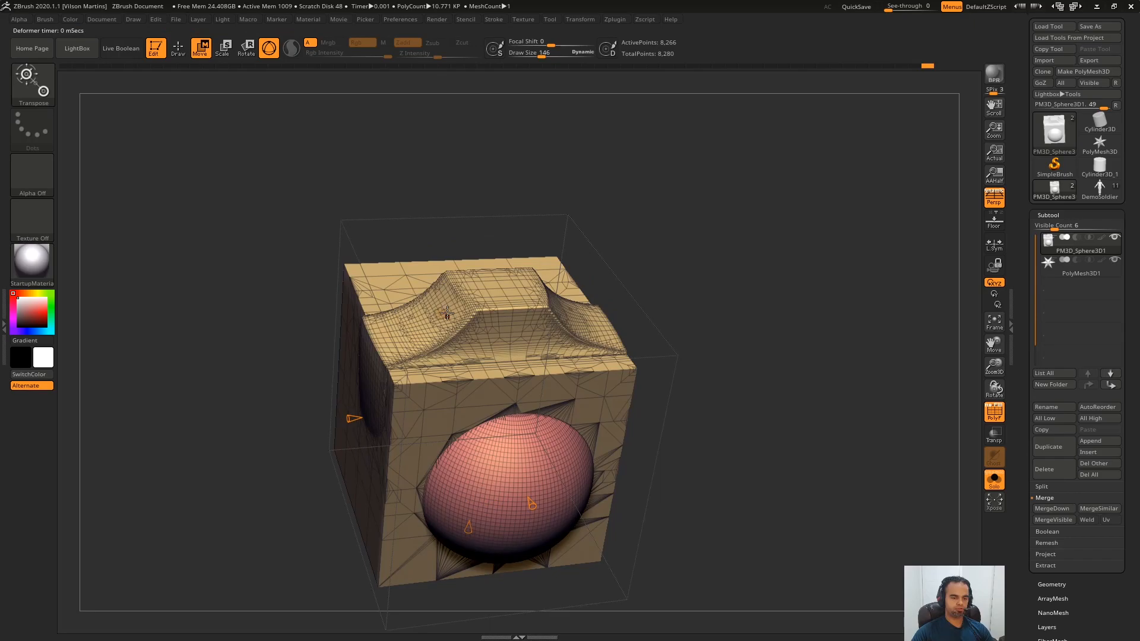
{"action": "left_click_drag", "start_coordinate": [503, 260], "coordinate": [486, 232]}
{"action": "key", "text": "ctrl+z"}
{"action": "key", "text": "ctrl+z"}
{"action": "key", "text": "ctrl+z"}
{"action": "key", "text": "ctrl+z"}
{"action": "key", "text": "ctrl+z"}
{"action": "key", "text": "ctrl+z"}
{"action": "key", "text": "ctrl+z"}
Step: Try another deformer's cone handles on the fused mesh
{"action": "left_click", "coordinate": [704, 403]}
{"action": "mouse_move", "coordinate": [455, 277]}
{"action": "left_mouse_down"}
{"action": "mouse_move", "coordinate": [313, 280]}
{"action": "mouse_move", "coordinate": [453, 279]}
{"action": "left_mouse_up"}
{"action": "mouse_move", "coordinate": [473, 288]}
{"action": "left_mouse_down"}
{"action": "mouse_move", "coordinate": [447, 370]}
{"action": "mouse_move", "coordinate": [473, 280]}
{"action": "left_mouse_up"}
{"action": "mouse_move", "coordinate": [604, 381]}
{"action": "left_mouse_down"}
{"action": "mouse_move", "coordinate": [628, 368]}
{"action": "mouse_move", "coordinate": [607, 380]}
{"action": "left_mouse_up"}
{"action": "left_click_drag", "start_coordinate": [670, 285], "coordinate": [703, 291]}
Step: Try the Slice deformer by cutting raised horizontal and vertical bands around the fused mesh
{"action": "left_click", "coordinate": [512, 301]}
{"action": "left_click", "coordinate": [511, 404]}
{"action": "right_click_drag", "start_coordinate": [502, 384], "coordinate": [746, 225]}
{"action": "left_click_drag", "start_coordinate": [749, 224], "coordinate": [947, 170]}
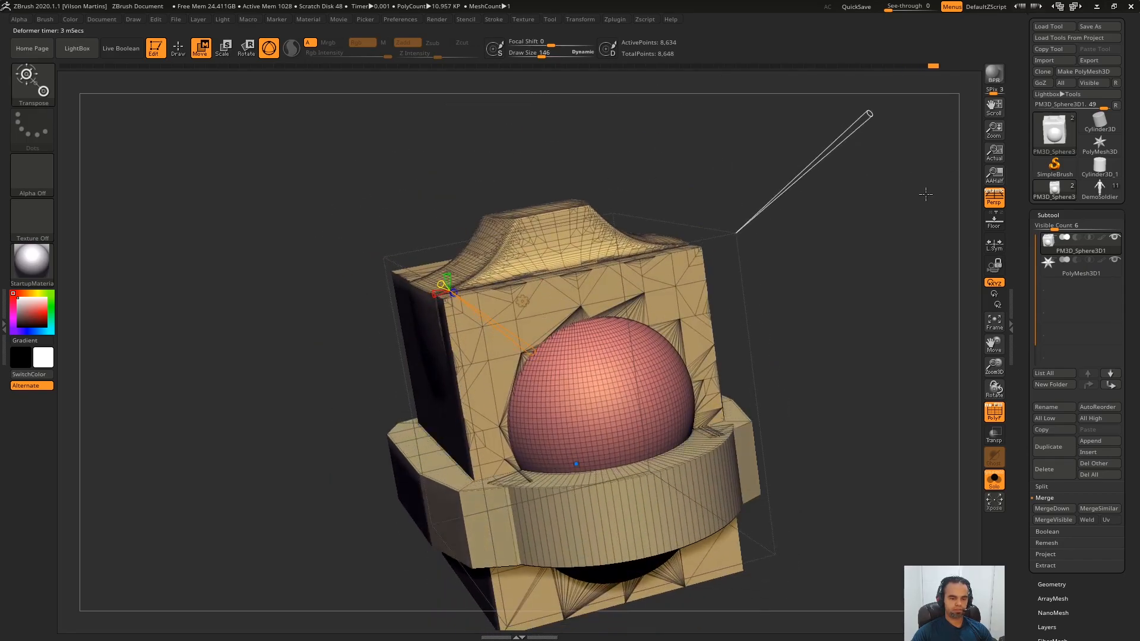
{"action": "right_click_drag", "start_coordinate": [946, 170], "coordinate": [840, 225]}
{"action": "left_click_drag", "start_coordinate": [861, 159], "coordinate": [791, 208]}
{"action": "right_click_drag", "start_coordinate": [789, 210], "coordinate": [624, 365]}
{"action": "right_click_drag", "start_coordinate": [581, 420], "coordinate": [385, 416]}
{"action": "right_click_drag", "start_coordinate": [536, 383], "coordinate": [512, 415]}
{"action": "left_click_drag", "start_coordinate": [539, 394], "coordinate": [532, 395]}
{"action": "right_click_drag", "start_coordinate": [638, 371], "coordinate": [523, 369]}
{"action": "right_click_drag", "start_coordinate": [523, 369], "coordinate": [508, 466], "text": "ctrl"}
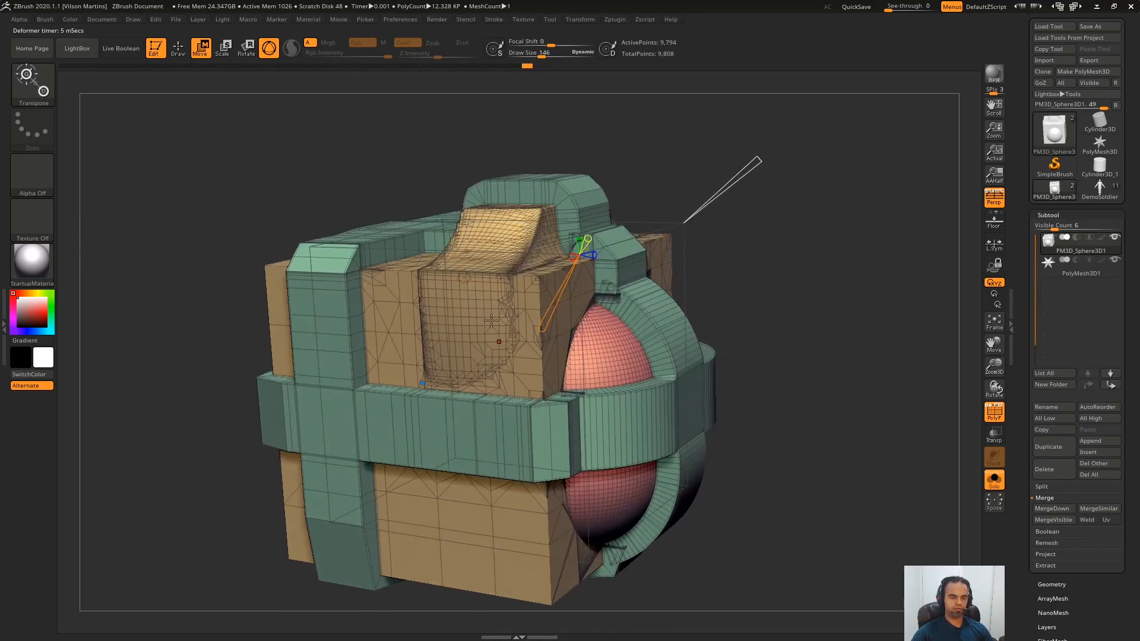
Step: Try a second Slice deformer to cut a groove along the middle of the horizontal band
{"action": "left_click", "coordinate": [597, 274]}
{"action": "left_click", "coordinate": [629, 279]}
{"action": "left_click", "coordinate": [467, 278]}
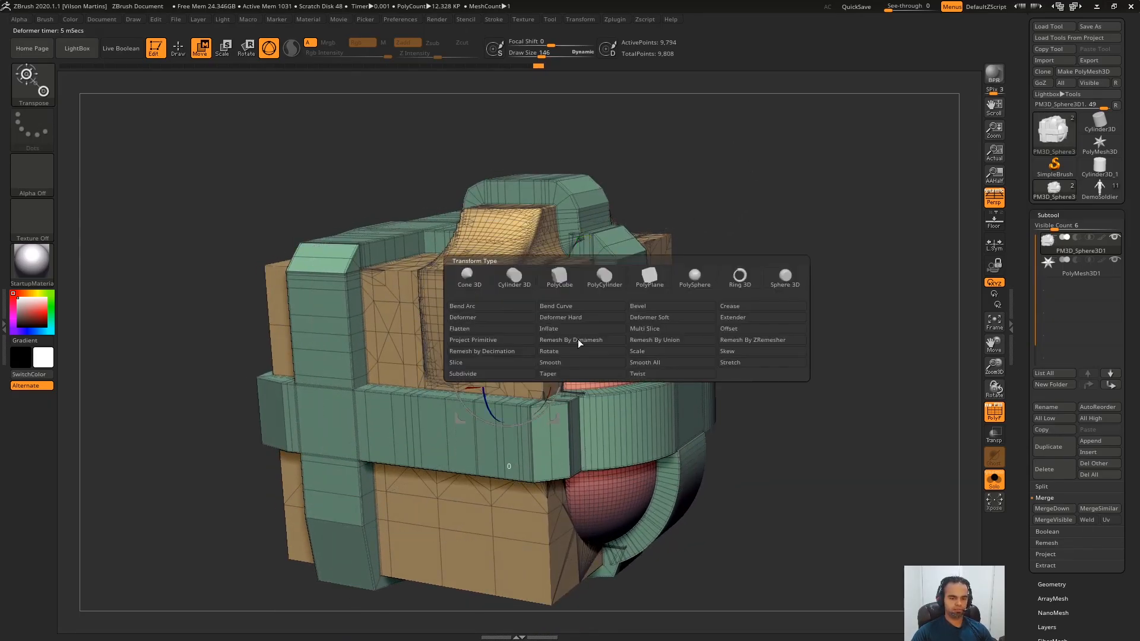
{"action": "left_click", "coordinate": [509, 366]}
{"action": "right_click_drag", "start_coordinate": [437, 399], "coordinate": [473, 368]}
{"action": "left_click_drag", "start_coordinate": [473, 368], "coordinate": [502, 376]}
{"action": "right_click_drag", "start_coordinate": [502, 375], "coordinate": [501, 339]}
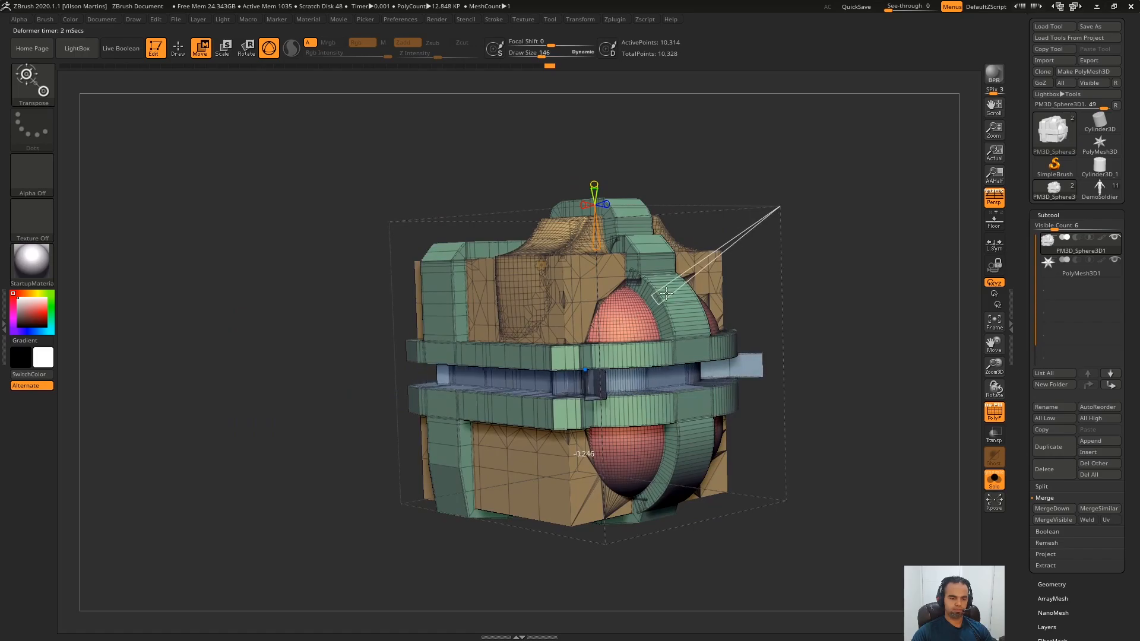
{"action": "right_click_drag", "start_coordinate": [600, 298], "coordinate": [478, 330]}
{"action": "key", "text": "shift+f"}
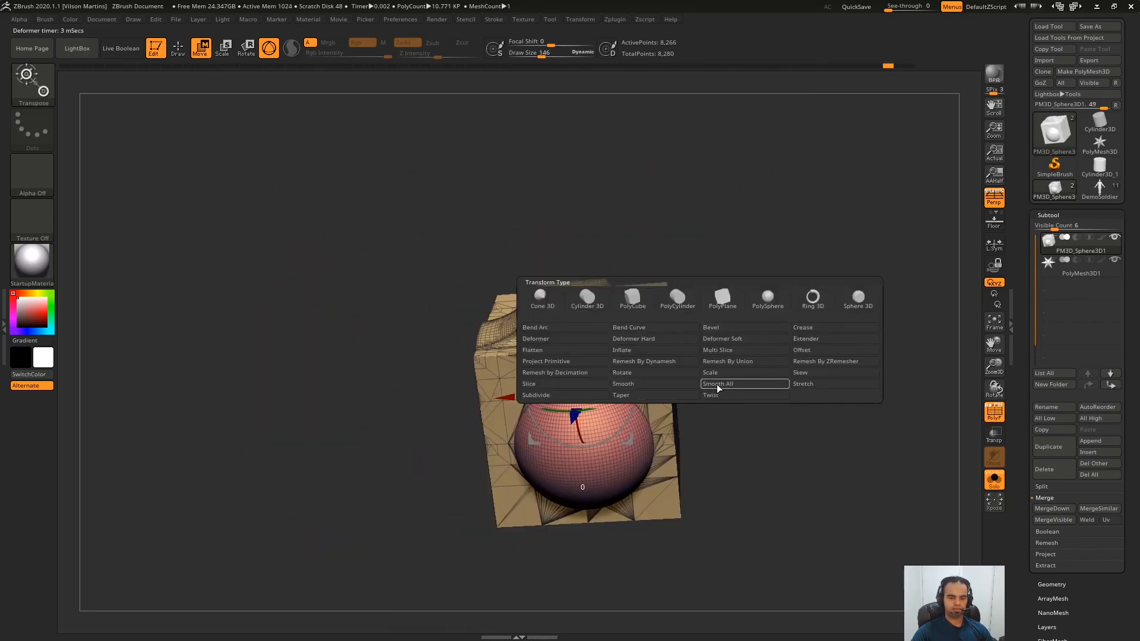
Step: Try the Smooth deformer on the fused mesh, softening it with the directional cones
{"action": "left_click", "coordinate": [694, 384]}
{"action": "left_click_drag", "start_coordinate": [692, 237], "coordinate": [601, 196]}
{"action": "left_click_drag", "start_coordinate": [569, 241], "coordinate": [573, 136]}
{"action": "left_click_drag", "start_coordinate": [647, 313], "coordinate": [520, 284]}
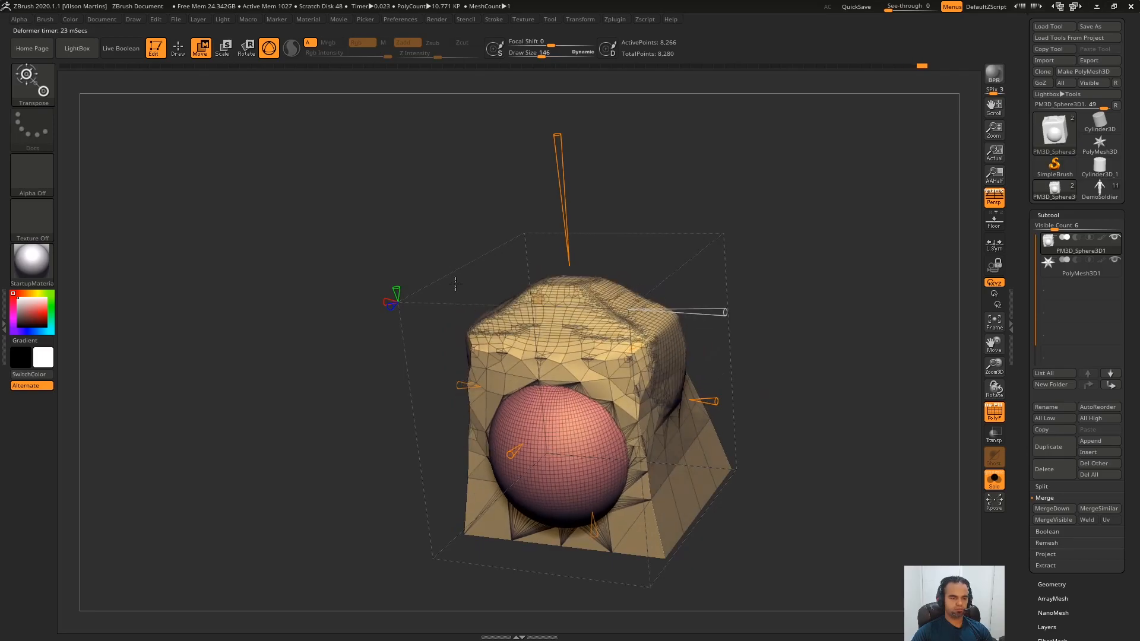
Step: Try the Smooth All deformer on the fused mesh at different strengths and inspect its effect
{"action": "left_click", "coordinate": [735, 363]}
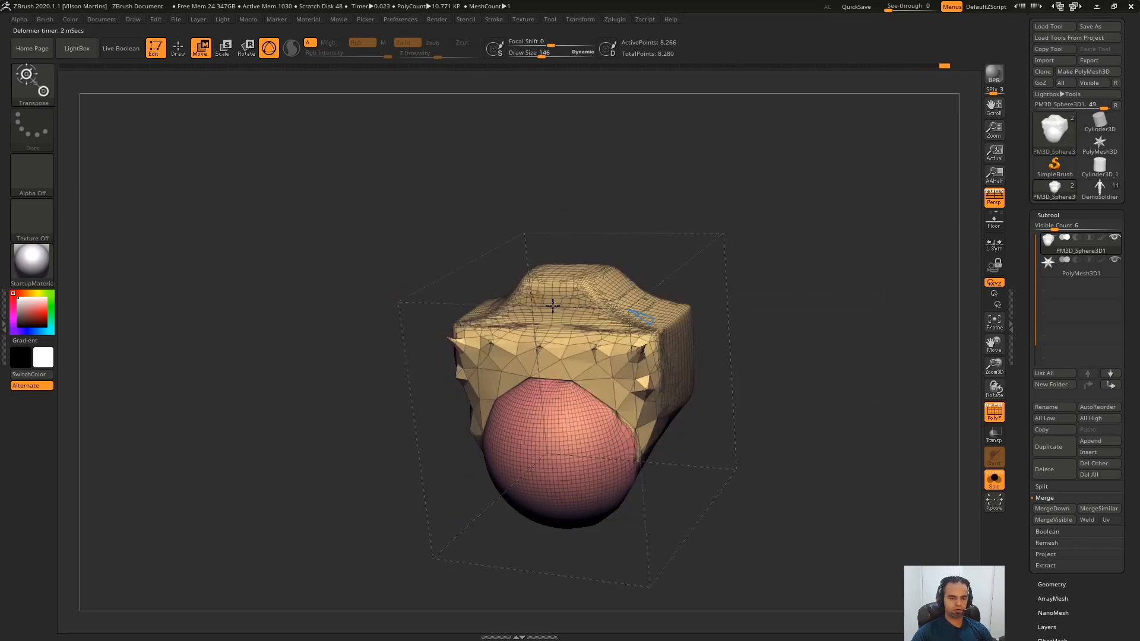
{"action": "left_click_drag", "start_coordinate": [644, 189], "coordinate": [675, 171]}
{"action": "mouse_move", "coordinate": [392, 351]}
{"action": "left_mouse_down"}
{"action": "mouse_move", "coordinate": [404, 358]}
{"action": "mouse_move", "coordinate": [384, 343]}
{"action": "mouse_move", "coordinate": [394, 352]}
{"action": "left_mouse_up"}
{"action": "left_click_drag", "start_coordinate": [399, 350], "coordinate": [468, 321]}
{"action": "left_click_drag", "start_coordinate": [598, 328], "coordinate": [561, 304]}
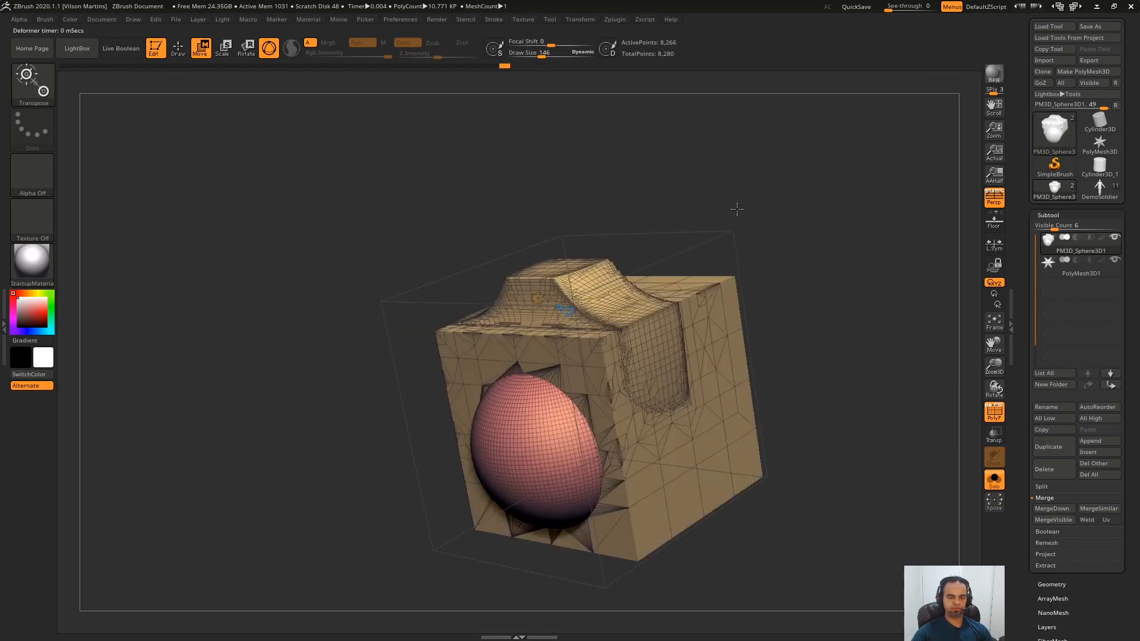
{"action": "left_click_drag", "start_coordinate": [758, 198], "coordinate": [631, 254]}
Step: Try the Stretch deformer's cones on the fused mesh
{"action": "left_click", "coordinate": [537, 298]}
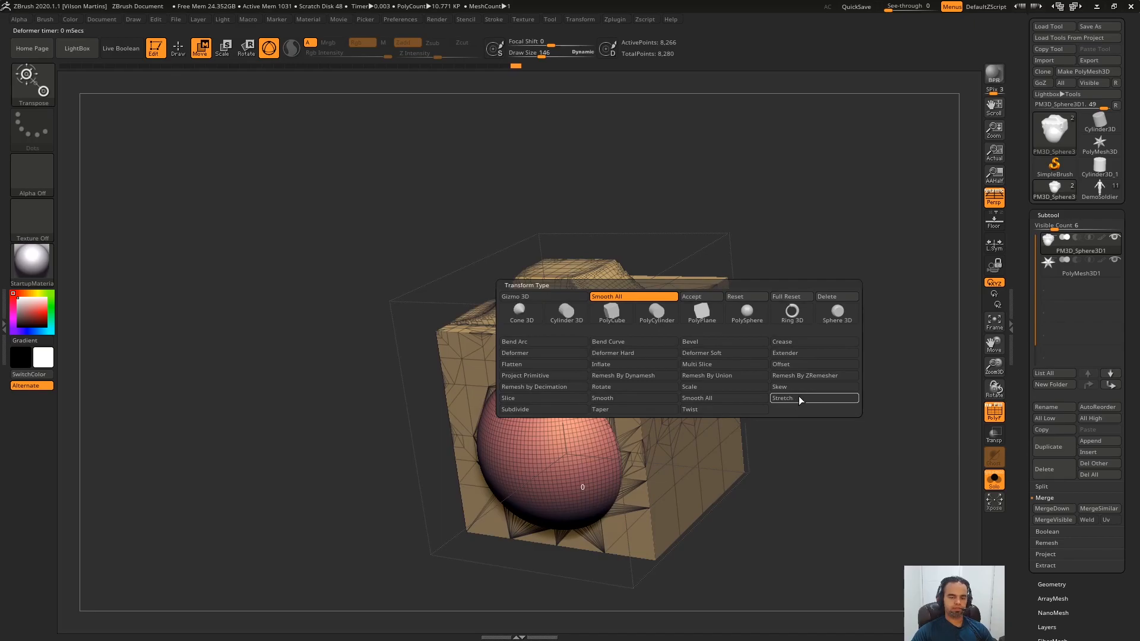
{"action": "left_click", "coordinate": [797, 398]}
{"action": "left_click_drag", "start_coordinate": [843, 255], "coordinate": [820, 256]}
{"action": "mouse_move", "coordinate": [718, 393]}
{"action": "left_mouse_down"}
{"action": "mouse_move", "coordinate": [927, 393]}
{"action": "mouse_move", "coordinate": [719, 392]}
{"action": "left_mouse_up"}
{"action": "left_click_drag", "start_coordinate": [794, 185], "coordinate": [771, 219]}
{"action": "left_click", "coordinate": [537, 298]}
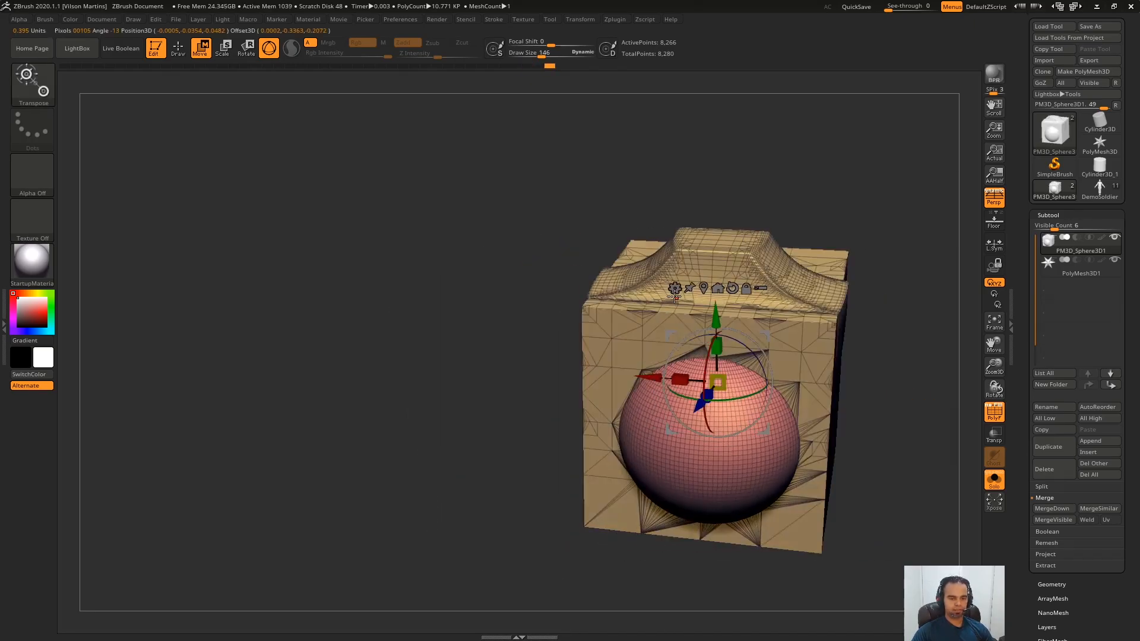
Step: Try the Subdivide deformer to increase the fused mesh's density and inspect its surface without polyframe
{"action": "left_click_drag", "start_coordinate": [878, 244], "coordinate": [827, 237], "text": "alt"}
{"action": "left_click", "coordinate": [623, 283]}
{"action": "left_click", "coordinate": [649, 379]}
{"action": "left_click_drag", "start_coordinate": [487, 350], "coordinate": [421, 262]}
{"action": "mouse_move", "coordinate": [326, 270]}
{"action": "left_mouse_down", "text": "alt"}
{"action": "mouse_move", "coordinate": [426, 341]}
{"action": "mouse_move", "coordinate": [400, 312]}
{"action": "mouse_move", "coordinate": [436, 324]}
{"action": "left_mouse_up", "text": "alt"}
{"action": "mouse_move", "coordinate": [475, 323]}
{"action": "right_mouse_down", "text": "ctrl"}
{"action": "mouse_move", "coordinate": [552, 277]}
{"action": "mouse_move", "coordinate": [480, 300]}
{"action": "mouse_move", "coordinate": [490, 308]}
{"action": "right_mouse_up", "text": "ctrl"}
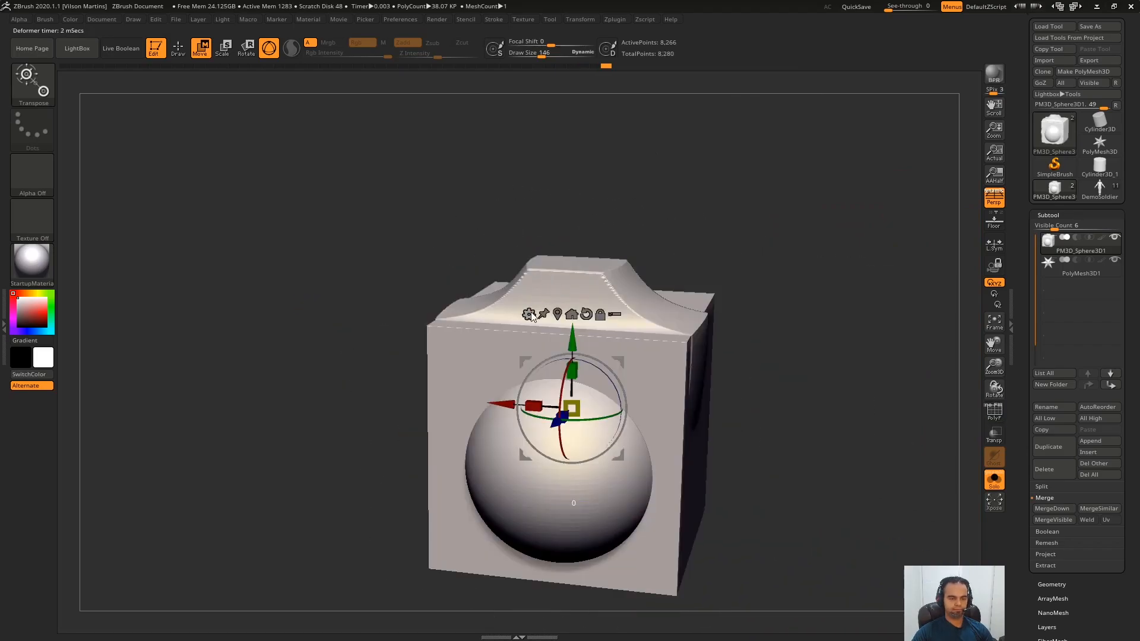
Step: Try the Taper deformer by narrowing the mesh's upper end to a point, and undo the change
{"action": "left_click", "coordinate": [531, 311]}
{"action": "left_click", "coordinate": [649, 408]}
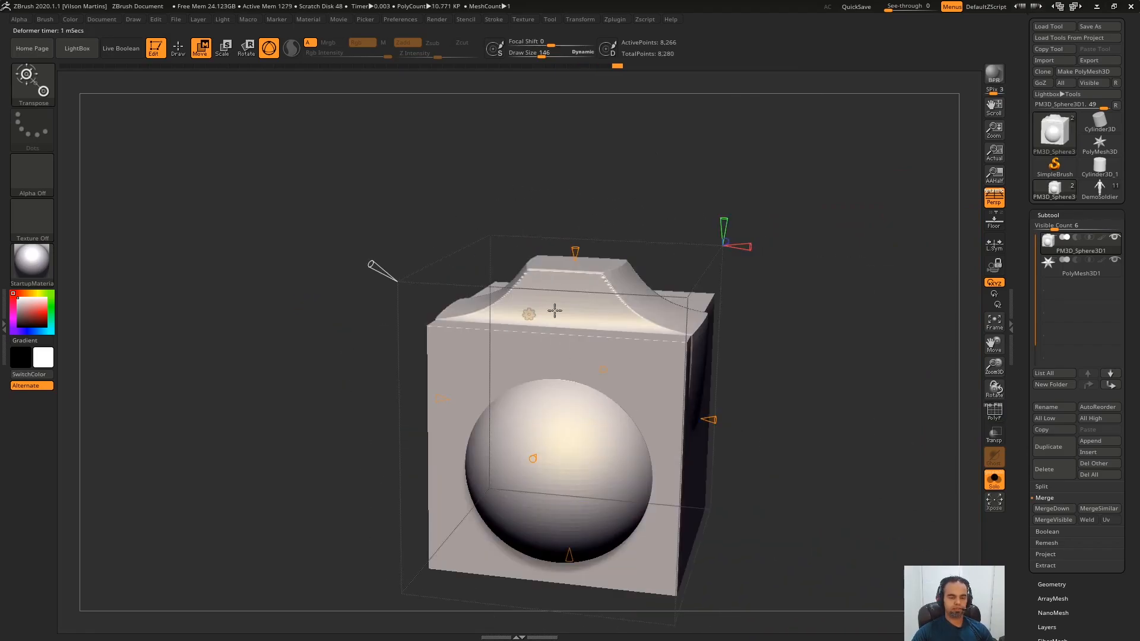
{"action": "right_click_drag", "start_coordinate": [552, 310], "coordinate": [537, 333]}
{"action": "mouse_move", "coordinate": [564, 288]}
{"action": "left_mouse_down"}
{"action": "mouse_move", "coordinate": [564, 245]}
{"action": "mouse_move", "coordinate": [553, 375]}
{"action": "mouse_move", "coordinate": [565, 298]}
{"action": "left_mouse_up"}
{"action": "mouse_move", "coordinate": [563, 571]}
{"action": "left_mouse_down"}
{"action": "mouse_move", "coordinate": [564, 585]}
{"action": "mouse_move", "coordinate": [576, 519]}
{"action": "mouse_move", "coordinate": [564, 587]}
{"action": "mouse_move", "coordinate": [564, 571]}
{"action": "left_mouse_up"}
{"action": "left_click_drag", "start_coordinate": [564, 292], "coordinate": [541, 364]}
{"action": "right_click_drag", "start_coordinate": [541, 365], "coordinate": [479, 313]}
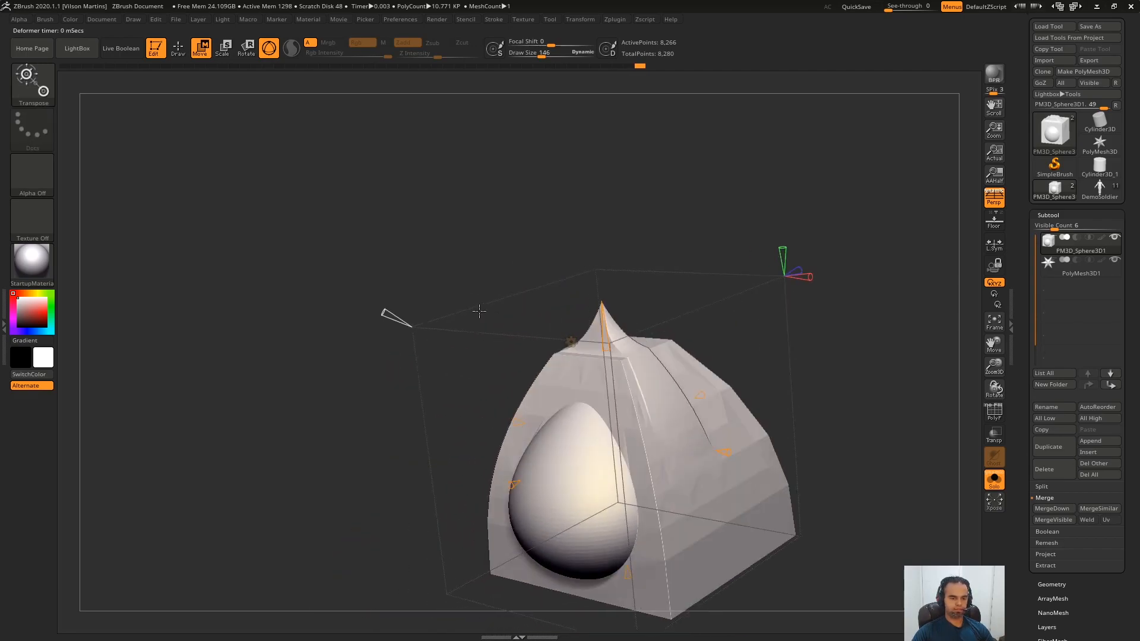
{"action": "mouse_move", "coordinate": [387, 315]}
{"action": "left_mouse_down"}
{"action": "mouse_move", "coordinate": [349, 296]}
{"action": "mouse_move", "coordinate": [392, 334]}
{"action": "left_mouse_up"}
{"action": "key", "text": "ctrl+z"}
Step: Try the Twist deformer with its upper cone on the fused mesh
{"action": "left_click", "coordinate": [566, 342]}
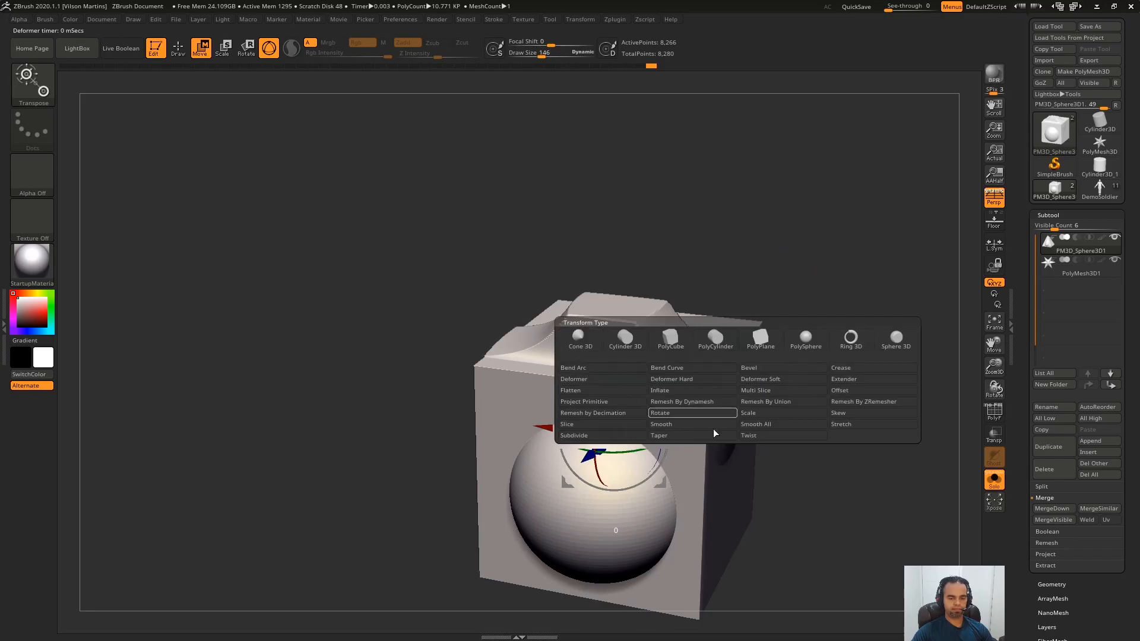
{"action": "left_click", "coordinate": [790, 436]}
{"action": "mouse_move", "coordinate": [613, 294]}
{"action": "left_mouse_down"}
{"action": "mouse_move", "coordinate": [617, 238]}
{"action": "mouse_move", "coordinate": [632, 294]}
{"action": "left_mouse_up"}
Step: Review the Accept, Reset, Full Reset and Delete options for the active Twist deformer
{"action": "left_click", "coordinate": [574, 354]}
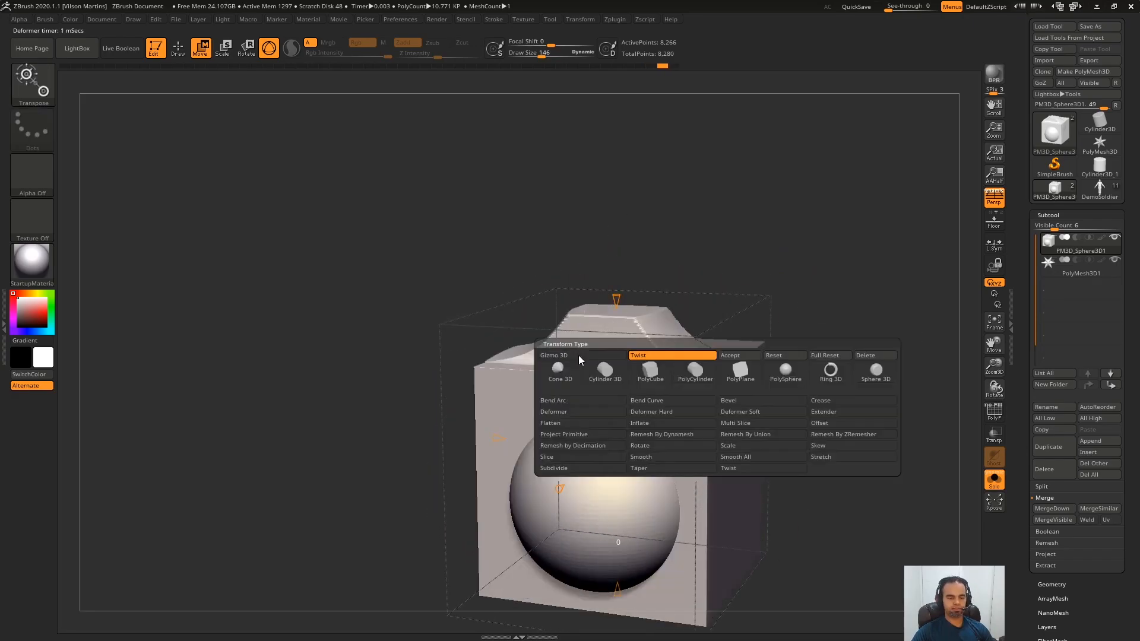
{"action": "left_click", "coordinate": [615, 468]}
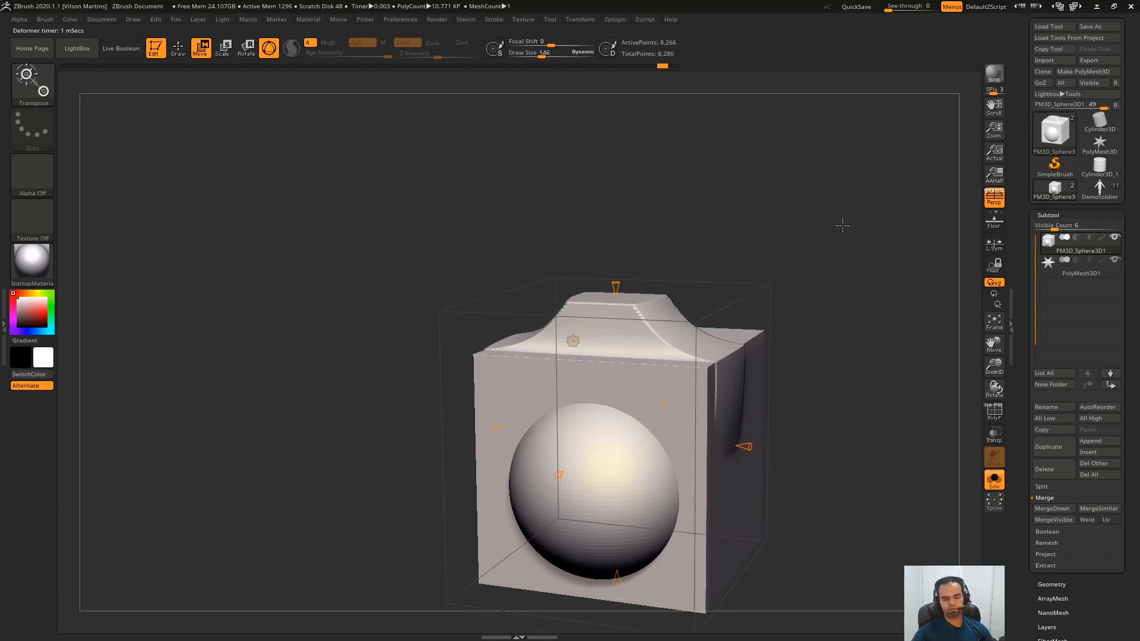
{"action": "left_click", "coordinate": [573, 354]}
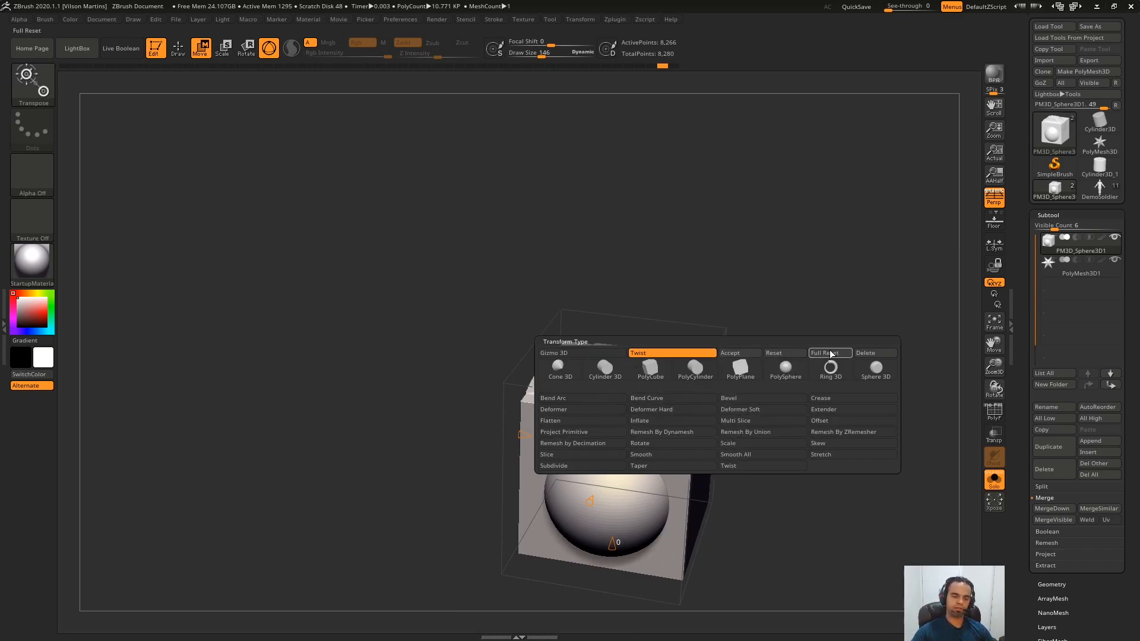
{"action": "left_click", "coordinate": [746, 355]}
{"action": "mouse_move", "coordinate": [728, 265]}
{"action": "left_mouse_down"}
{"action": "mouse_move", "coordinate": [720, 283]}
{"action": "mouse_move", "coordinate": [669, 247]}
{"action": "mouse_move", "coordinate": [716, 267]}
{"action": "left_mouse_up"}
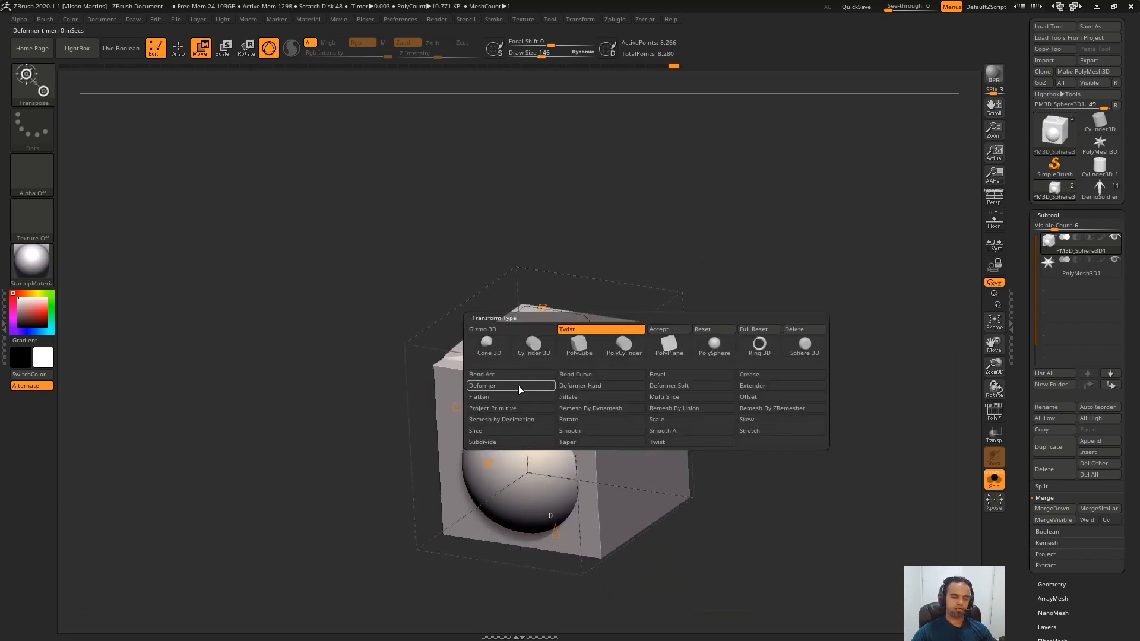
Step: Load the Deformer lattice on the fused mesh and test its green and red cones, undoing both changes
{"action": "left_click", "coordinate": [518, 386]}
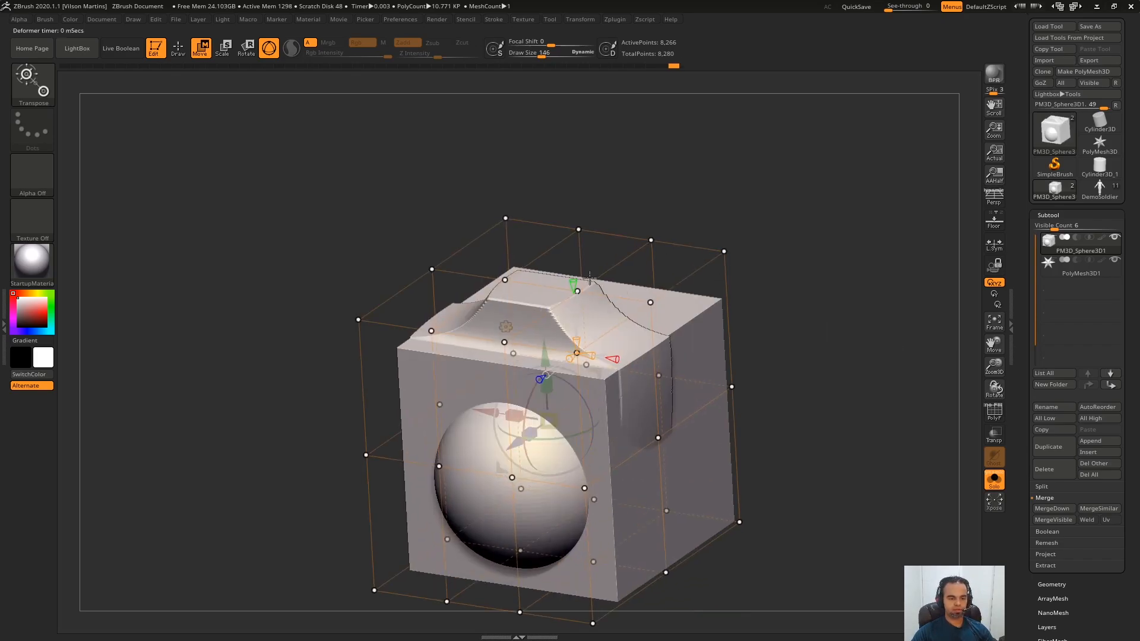
{"action": "left_click_drag", "start_coordinate": [574, 281], "coordinate": [585, 250]}
{"action": "key", "text": "ctrl+z"}
{"action": "left_click_drag", "start_coordinate": [615, 360], "coordinate": [646, 365]}
{"action": "key", "text": "ctrl+z"}
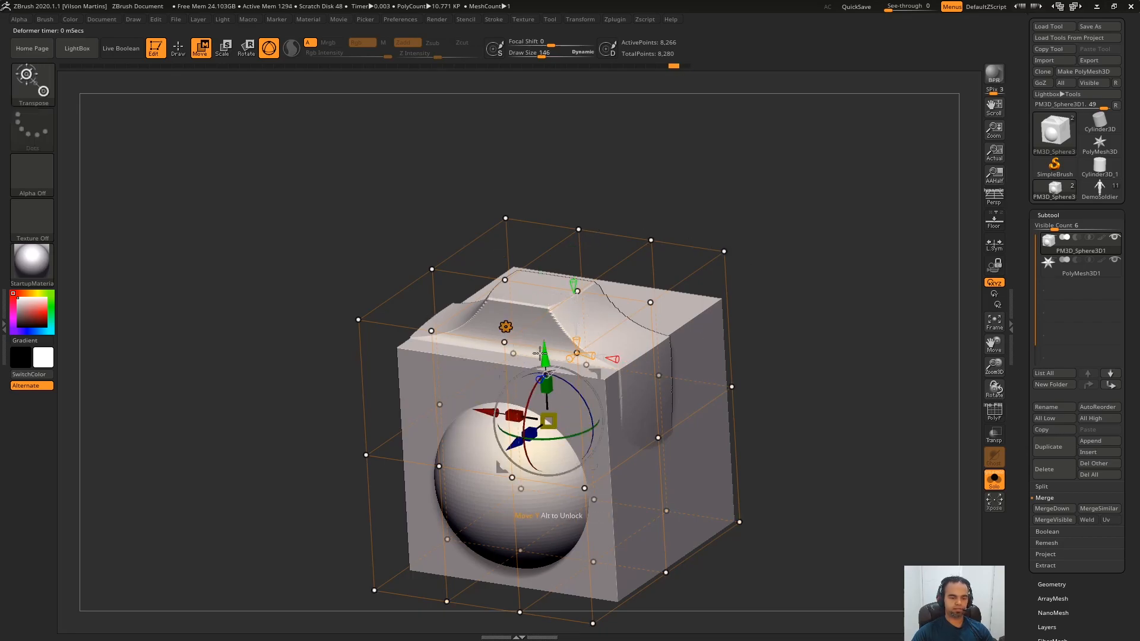
Step: Review the available primitives and deformers and inspect the lattice cage around the fused mesh
{"action": "left_click", "coordinate": [506, 326]}
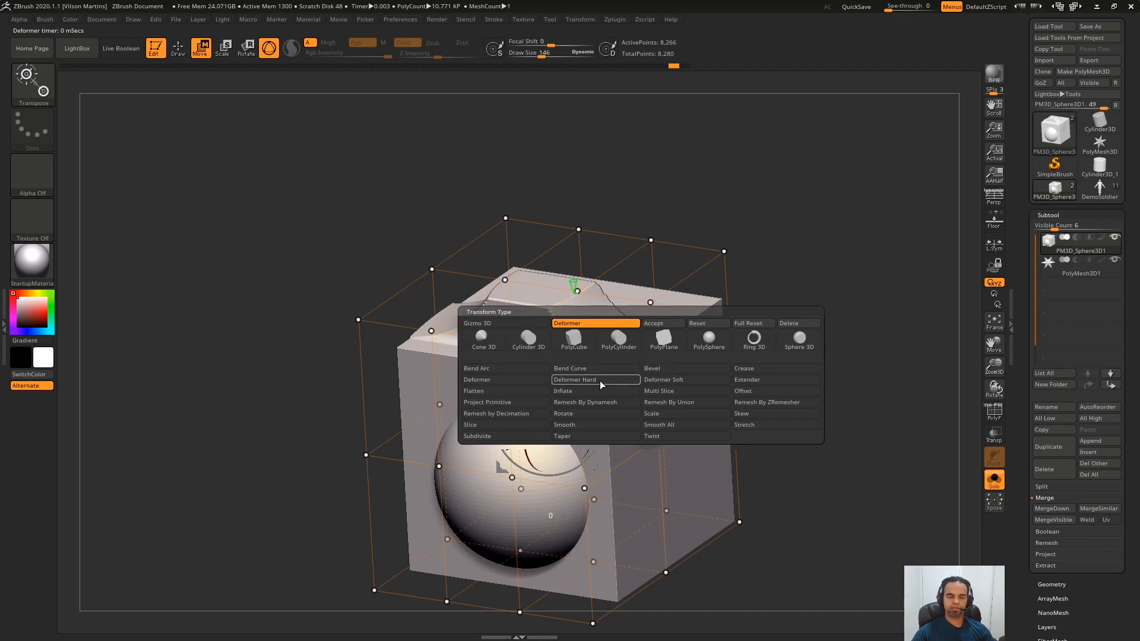
{"action": "left_click", "coordinate": [671, 369]}
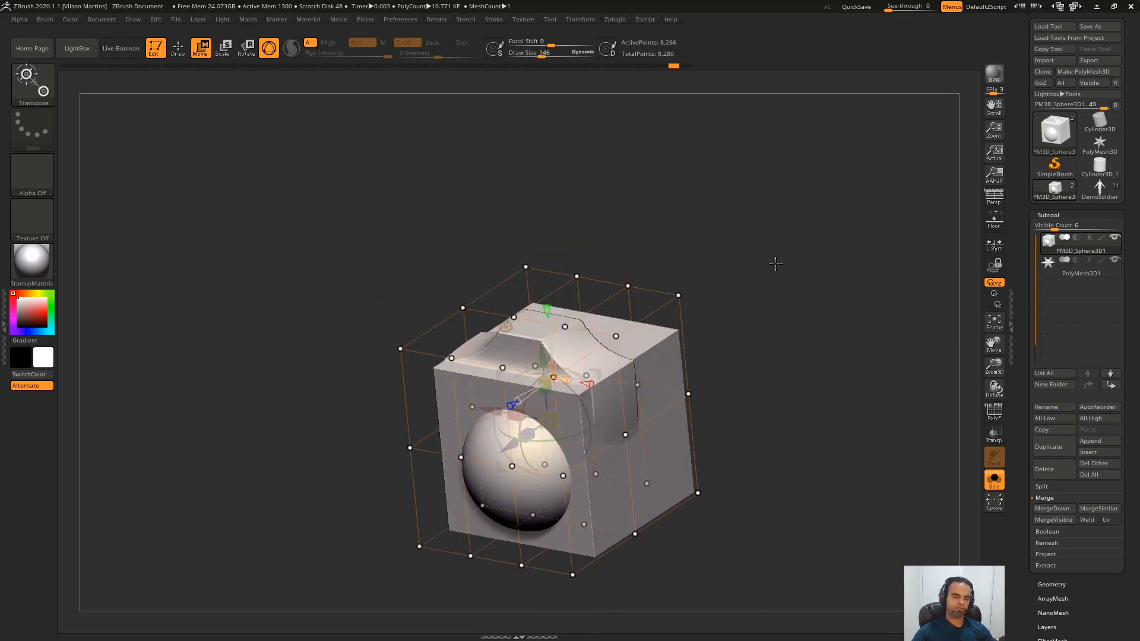
{"action": "left_click_drag", "start_coordinate": [657, 124], "coordinate": [776, 209]}
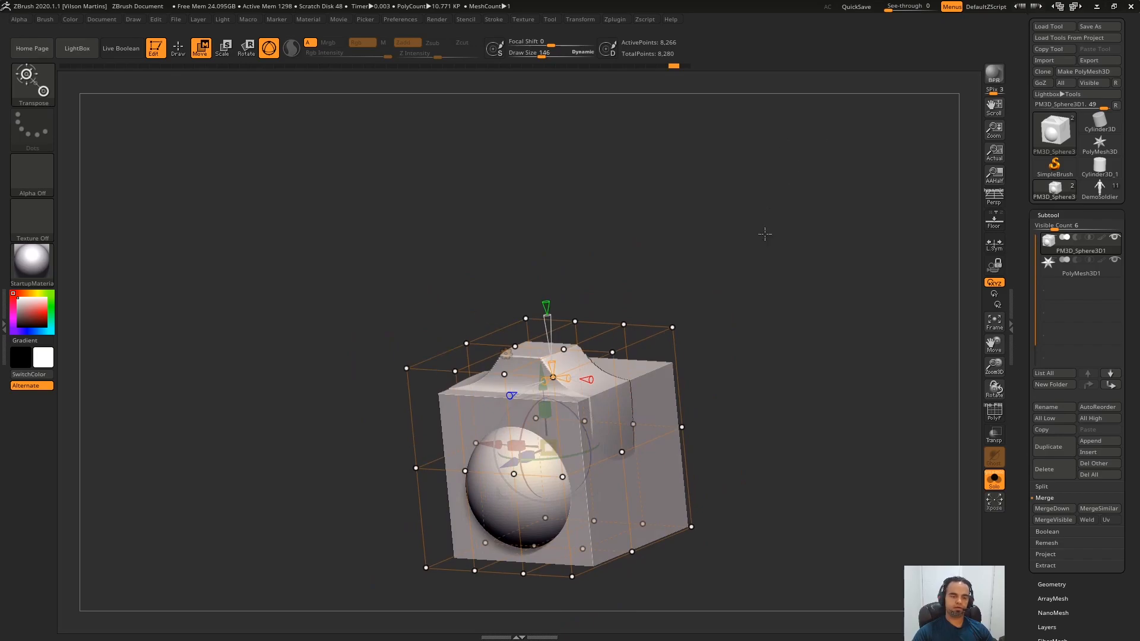
{"action": "left_click", "coordinate": [508, 354]}
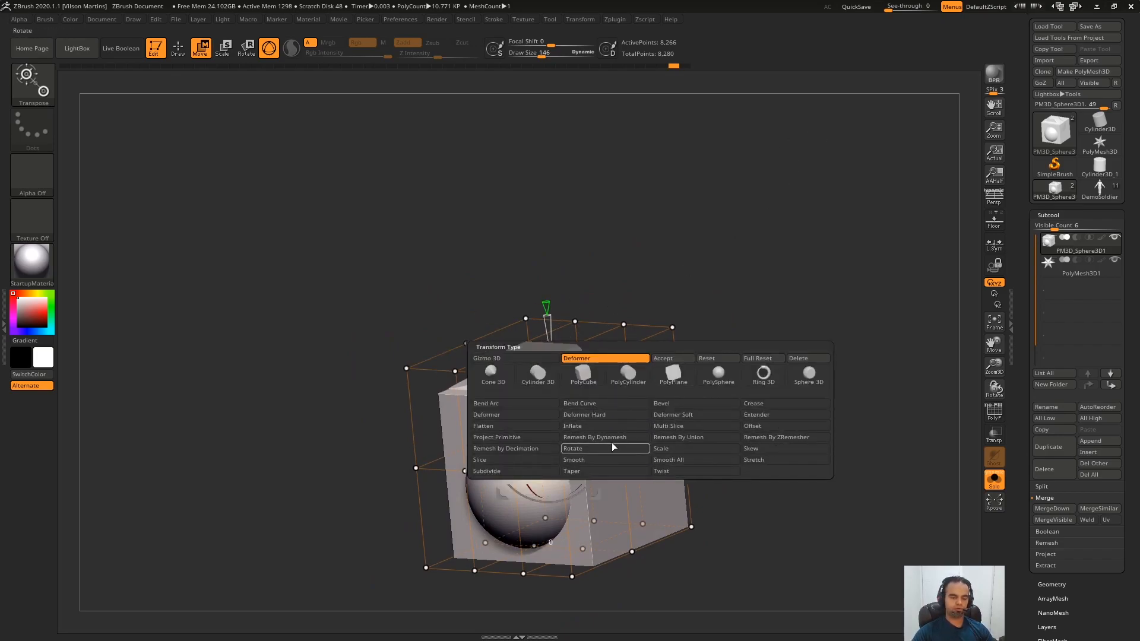
{"action": "left_click", "coordinate": [670, 439]}
{"action": "left_click_drag", "start_coordinate": [736, 262], "coordinate": [764, 245]}
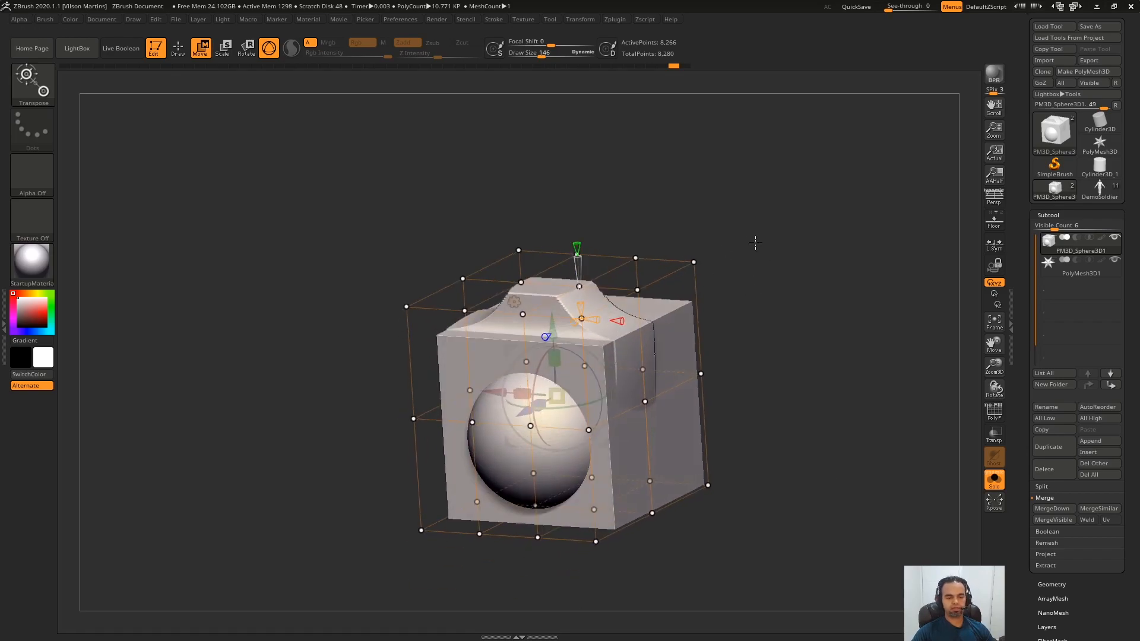
{"action": "left_click_drag", "start_coordinate": [777, 160], "coordinate": [752, 235]}
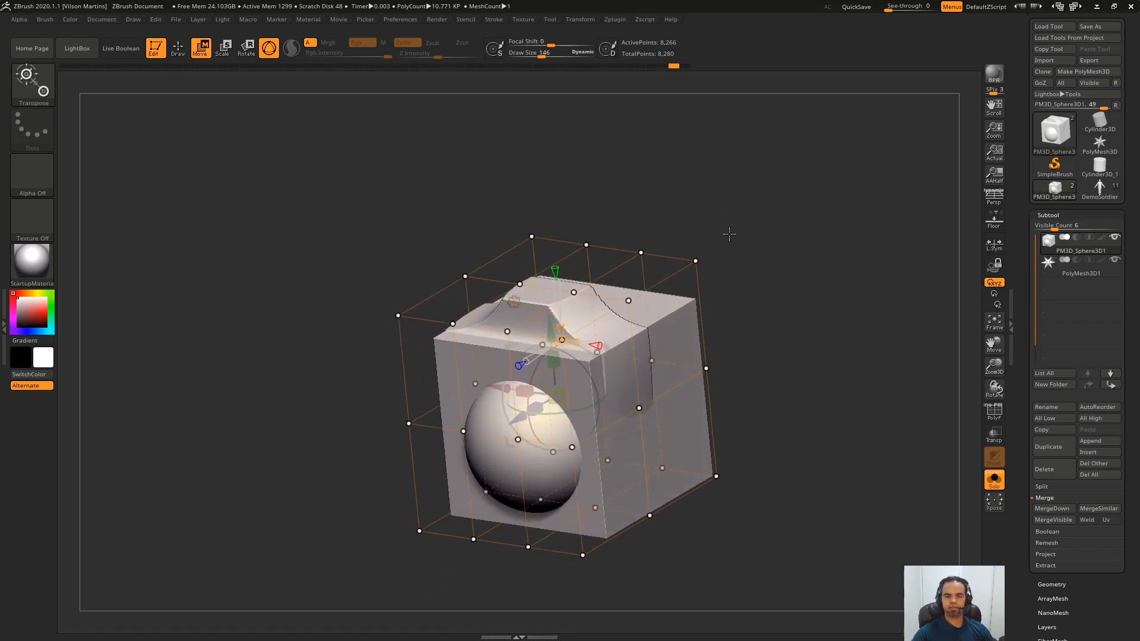